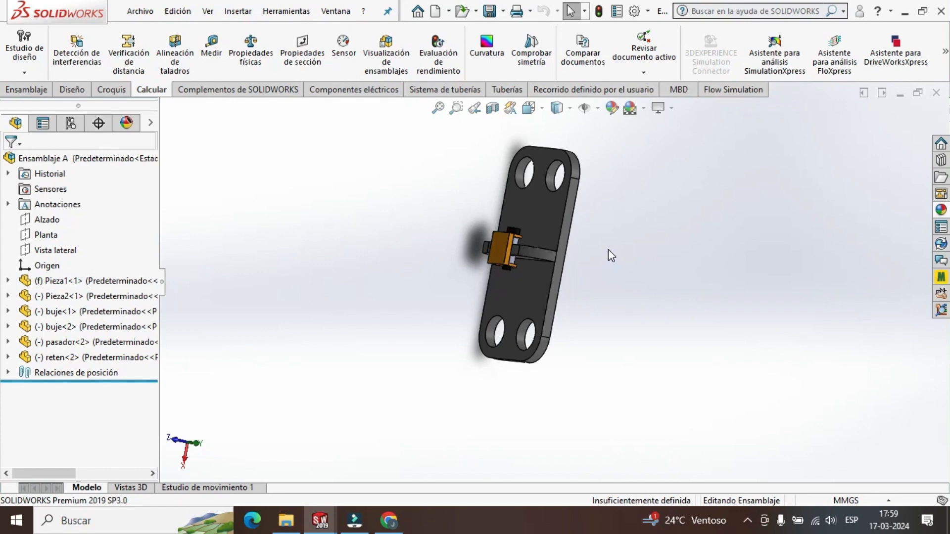
Highlight the components Pieza1 and Pieza2 in turn to identify the base plate and the orange bracket in the assembly.
middle_drag(608, 246, 607, 283)
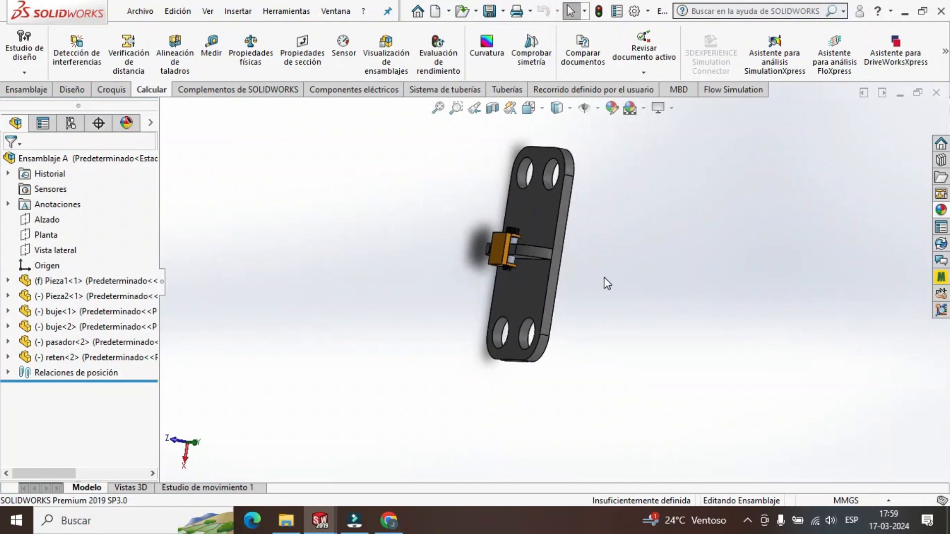
middle_drag(519, 274, 595, 283)
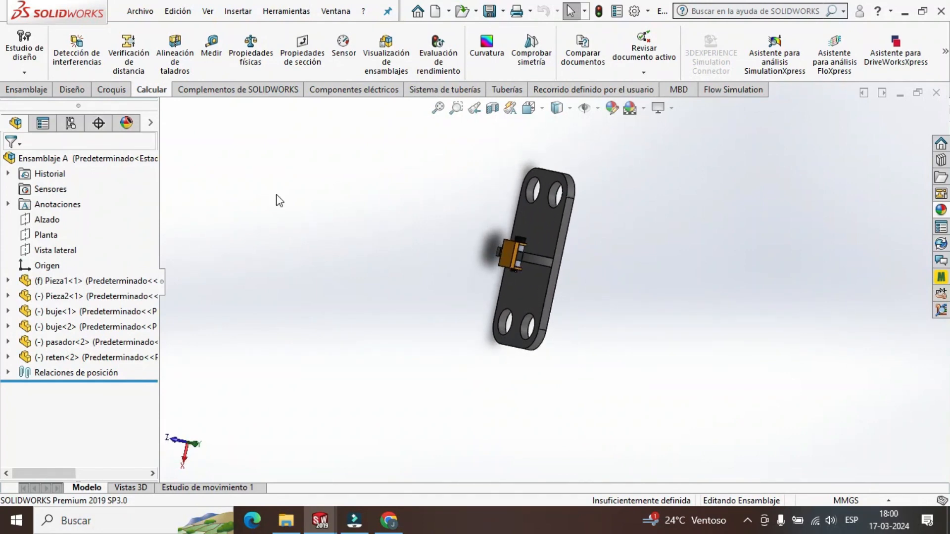
scroll(545, 192, down, 4)
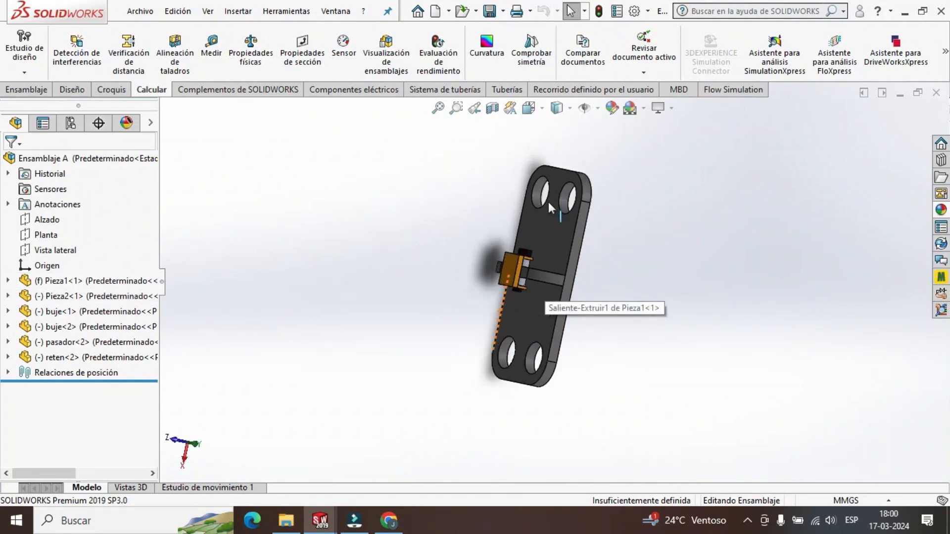
click(91, 280)
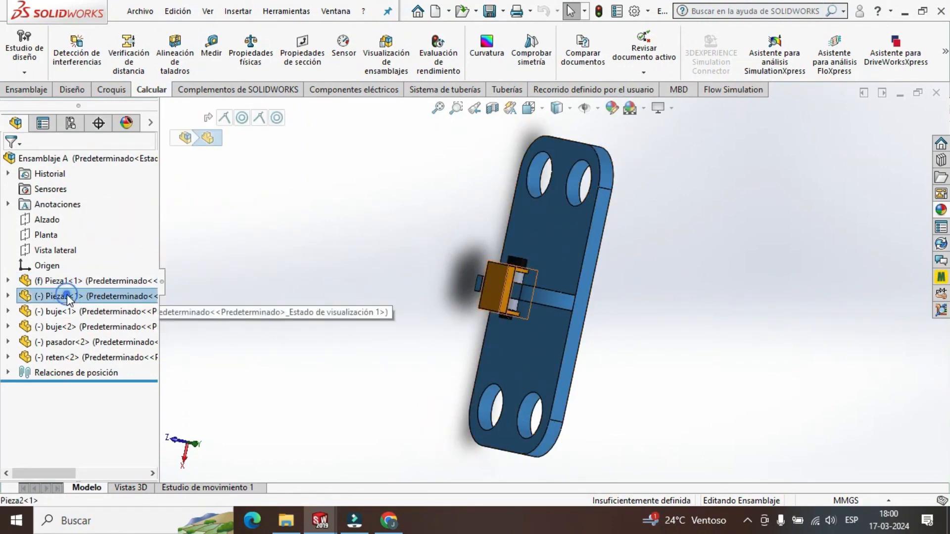
click(93, 296)
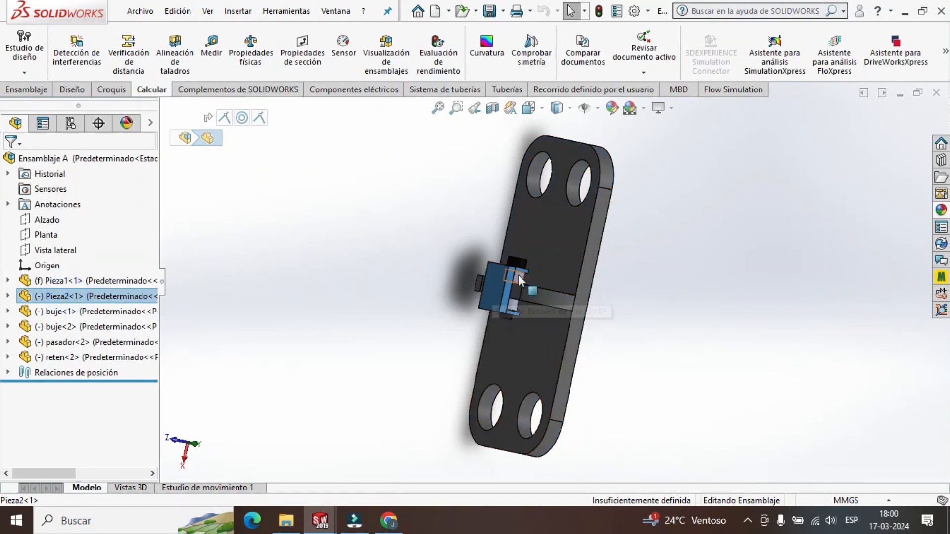
scroll(518, 278, down, 2)
scroll(525, 287, up, 1)
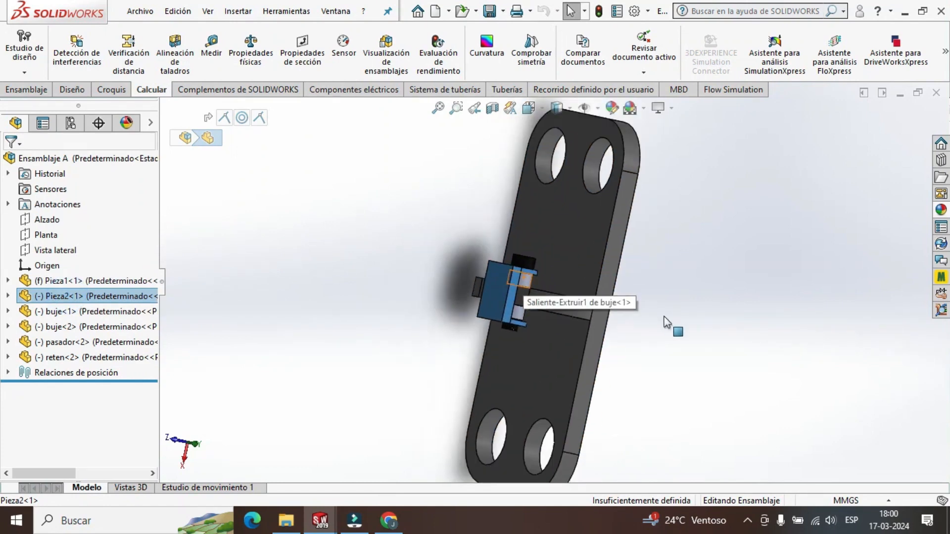
Highlight both buje components, the pasador and the reten one after another, and examine the reten up close.
click(74, 311)
middle_drag(527, 284, 643, 312)
click(55, 327)
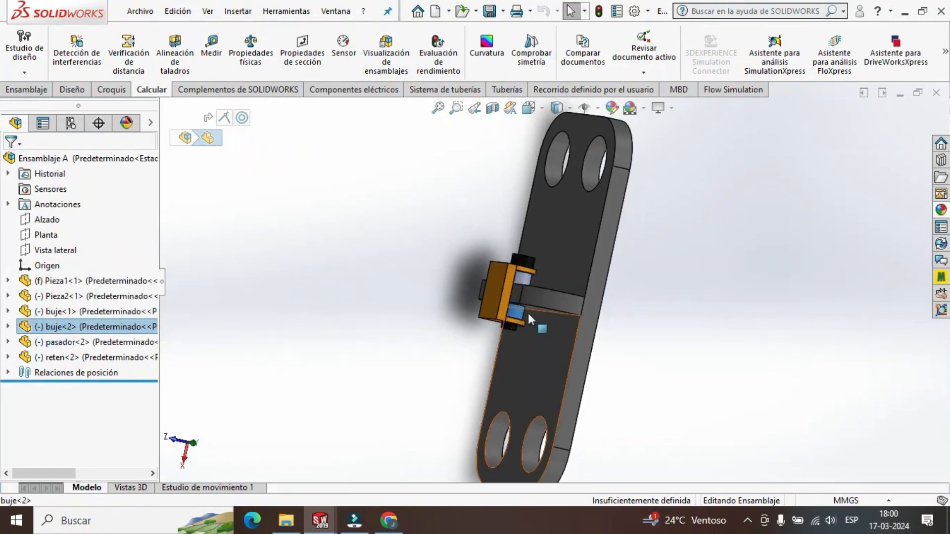
click(68, 342)
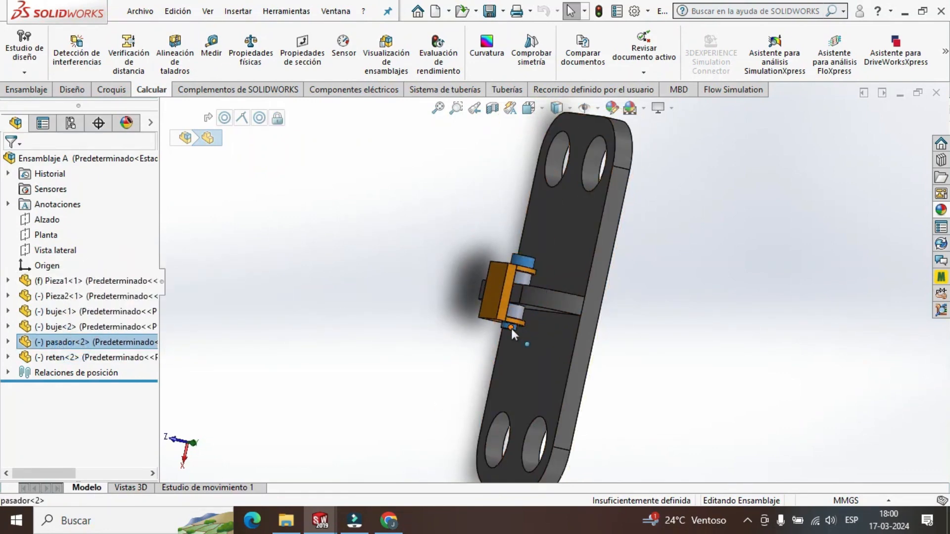
click(63, 358)
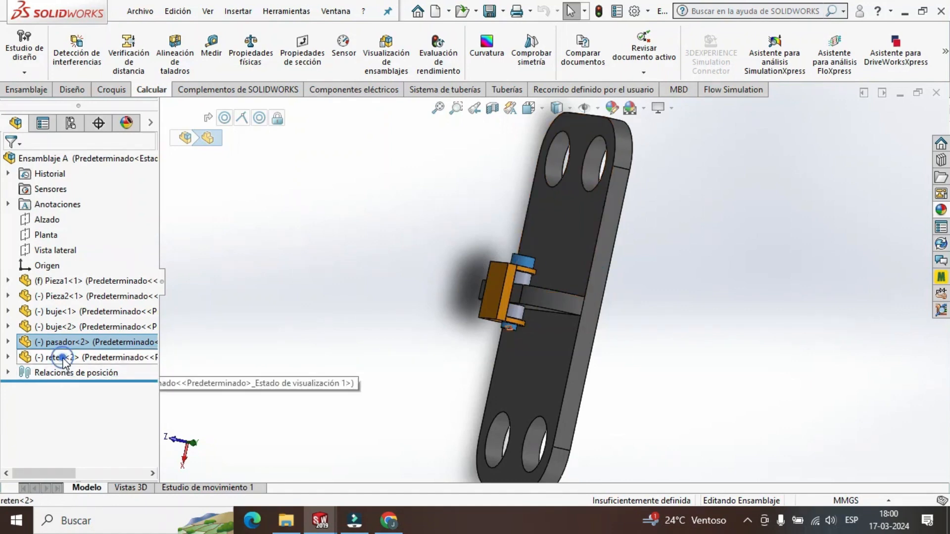
scroll(518, 280, down, 10)
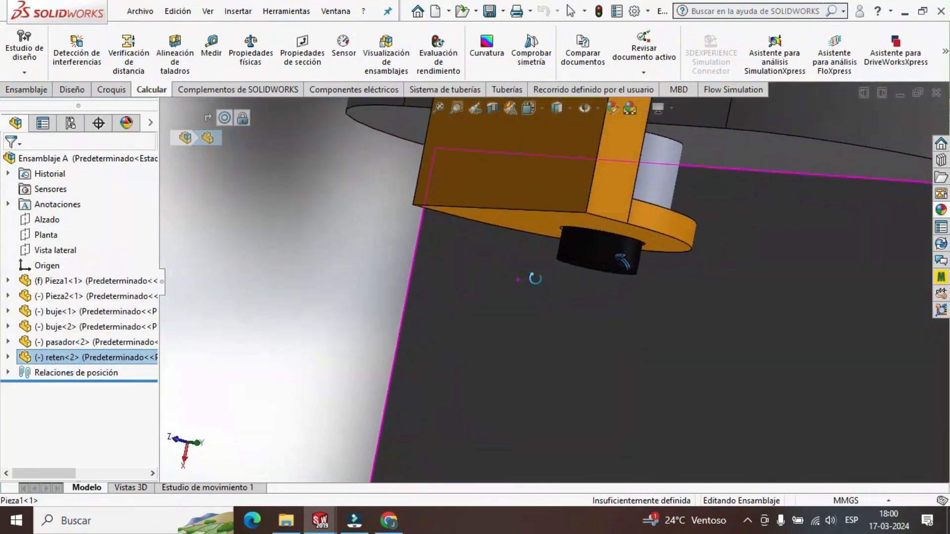
middle_drag(535, 279, 655, 297)
scroll(692, 267, up, 7)
click(701, 289)
Highlight the base plate Pieza1 in the assembly, inspect it, and clear the selection.
click(74, 280)
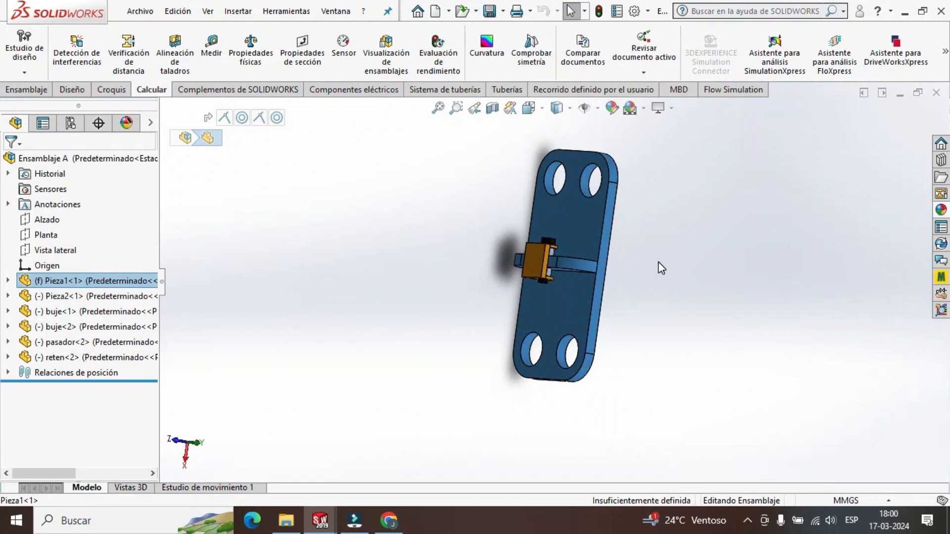
scroll(658, 263, up, 2)
scroll(658, 262, down, 1)
click(629, 268)
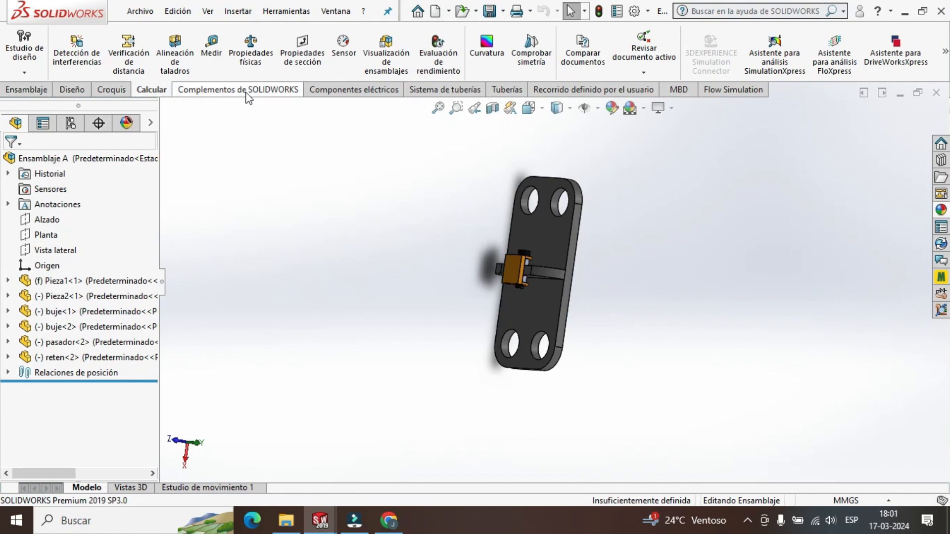
click(36, 92)
click(73, 92)
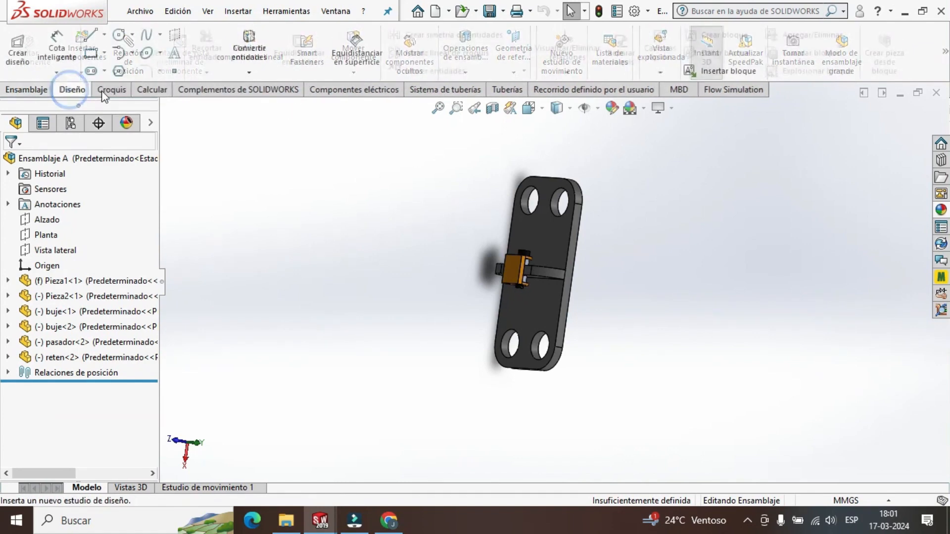
click(106, 90)
click(153, 90)
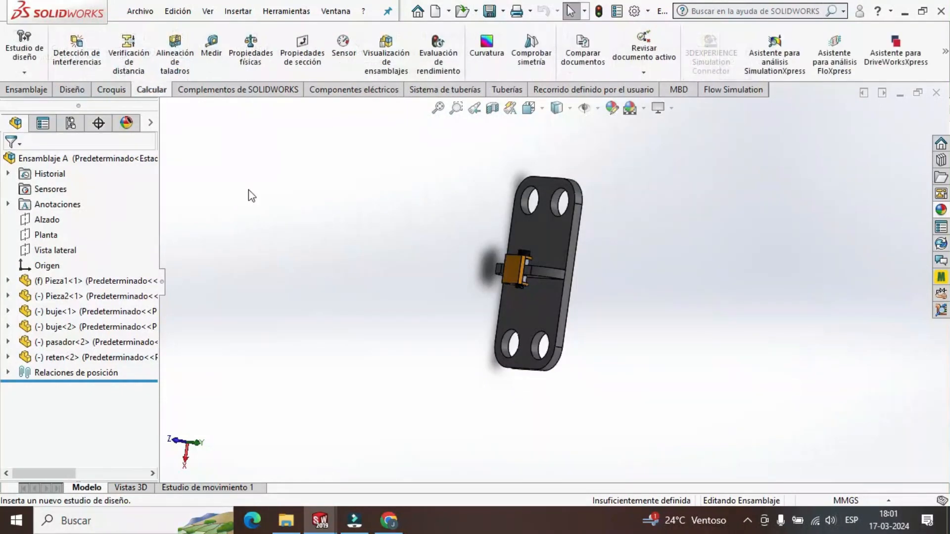
Measure the length of the base plate Pieza1 between its two short end faces.
click(216, 58)
middle_drag(541, 244, 659, 186)
scroll(528, 241, down, 3)
click(550, 187)
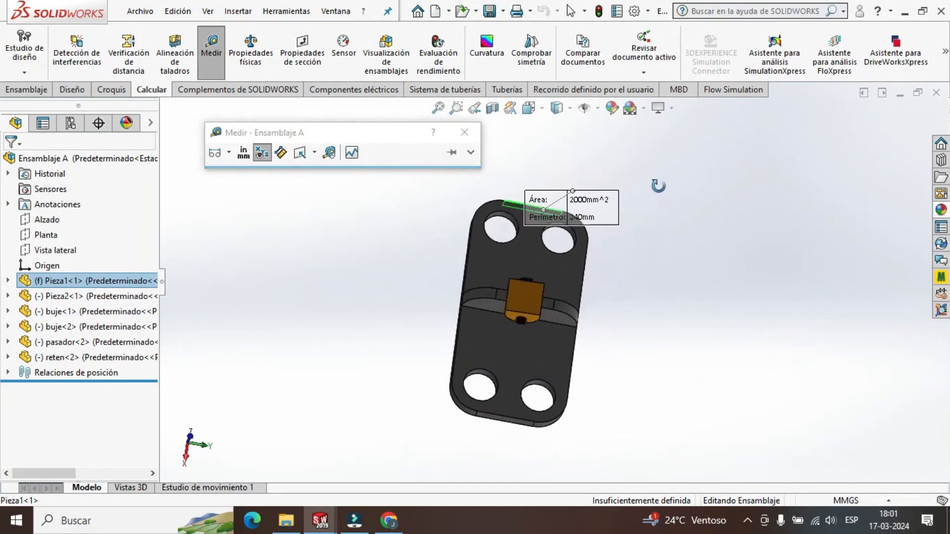
scroll(493, 420, down, 3)
click(528, 380)
scroll(693, 277, up, 3)
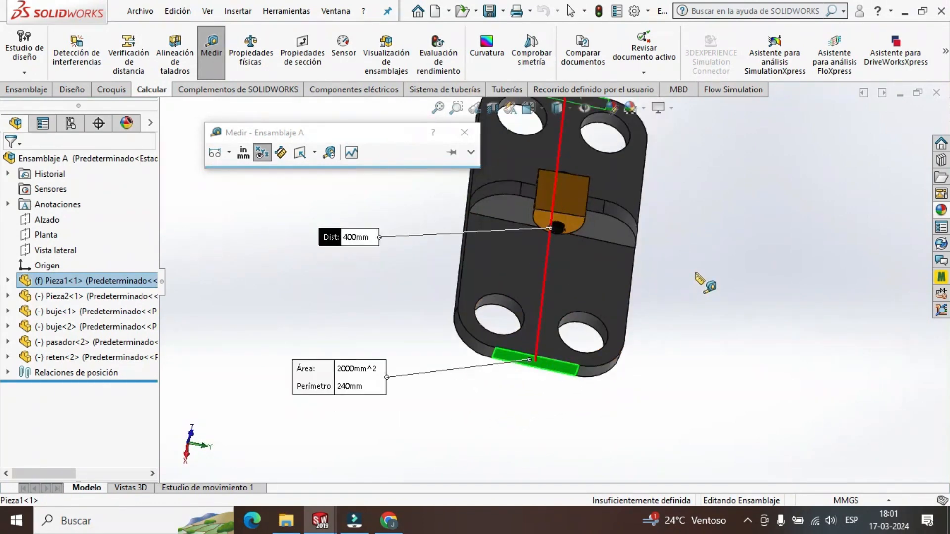
middle_drag(676, 244, 653, 292)
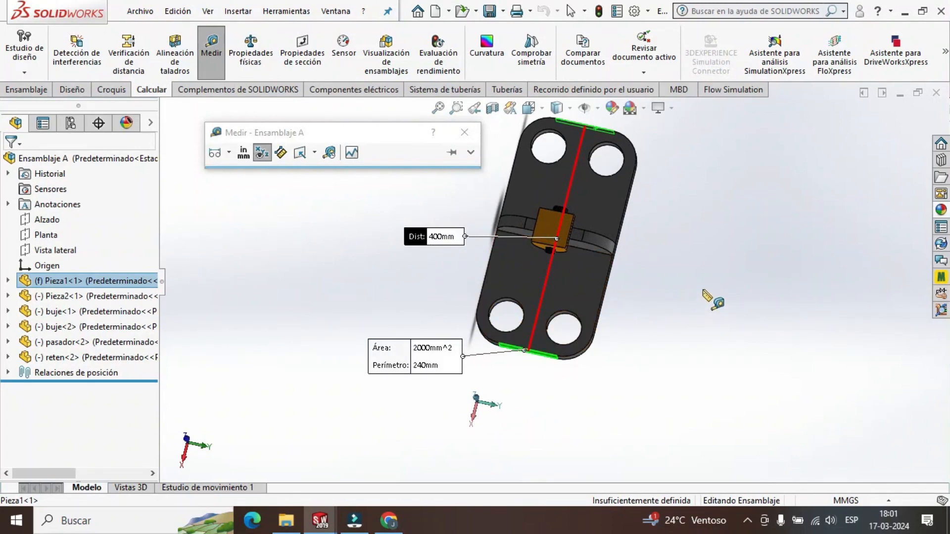
key(Escape)
Measure the width of the base plate Pieza1 between its two long side faces.
click(213, 47)
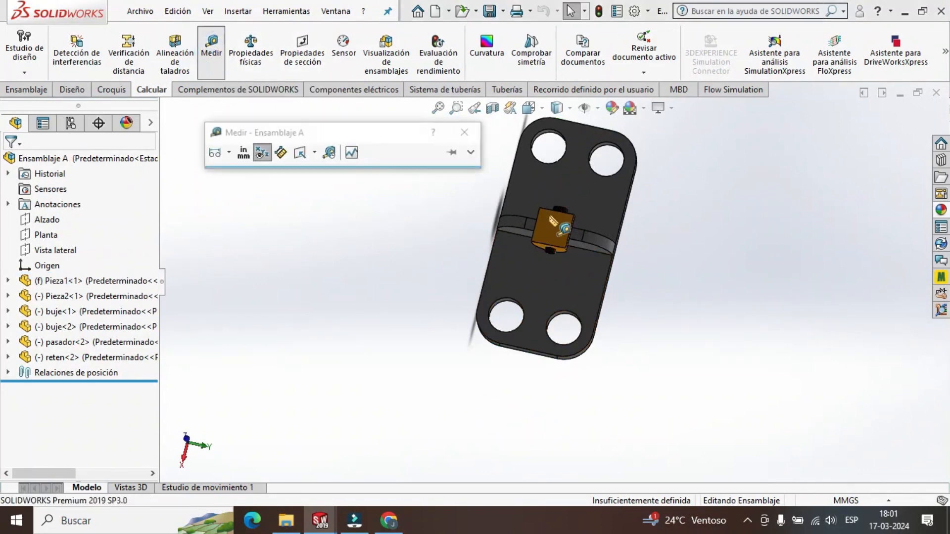
middle_drag(657, 280, 588, 266)
click(568, 264)
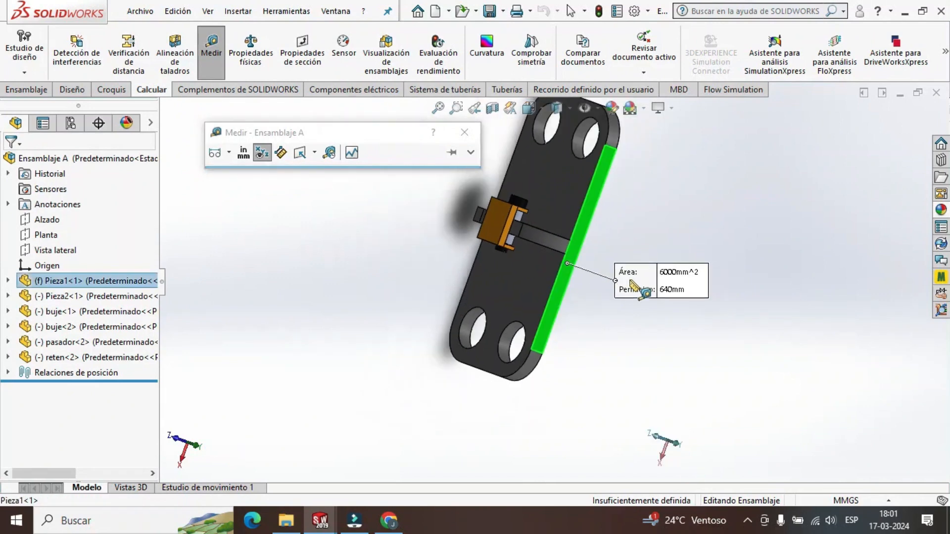
middle_drag(587, 339, 696, 354)
click(464, 242)
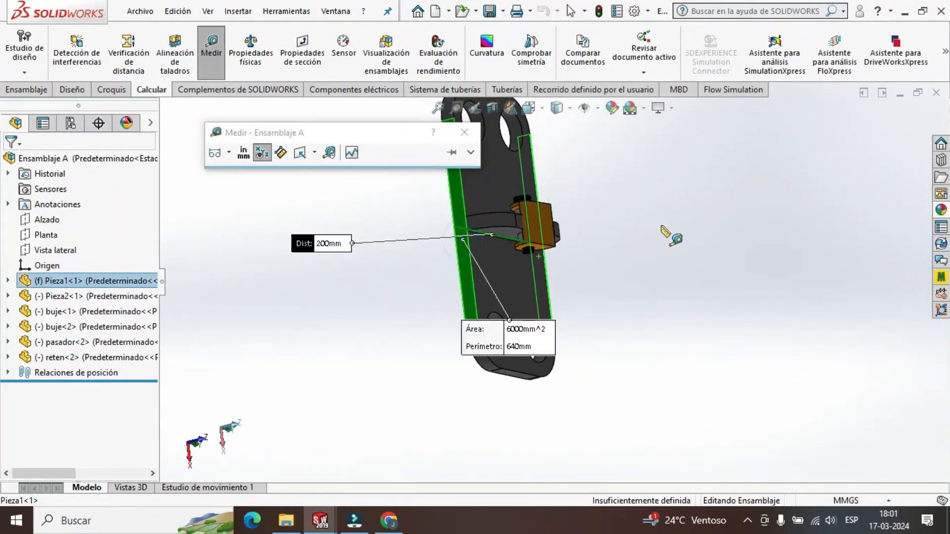
scroll(653, 234, up, 2)
scroll(643, 253, down, 1)
scroll(628, 253, up, 2)
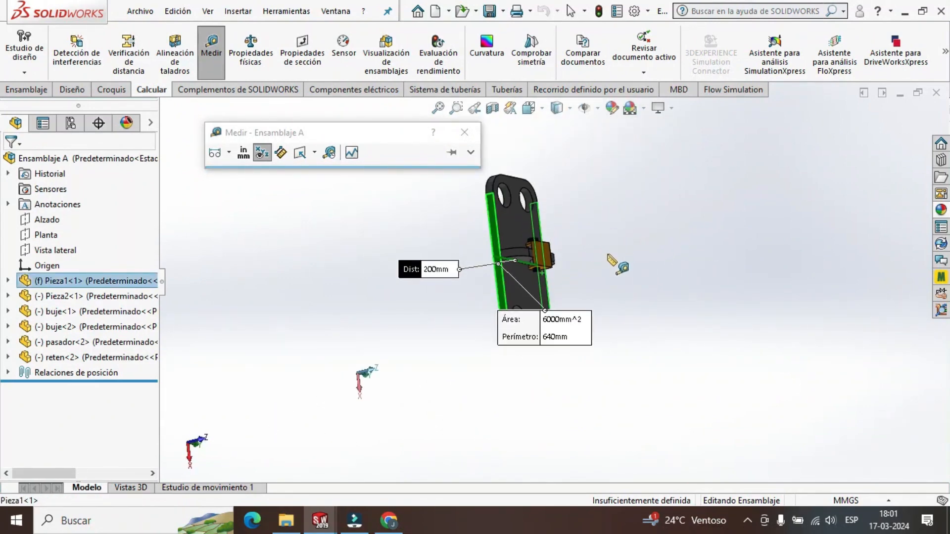
middle_drag(608, 255, 563, 276)
scroll(576, 202, down, 3)
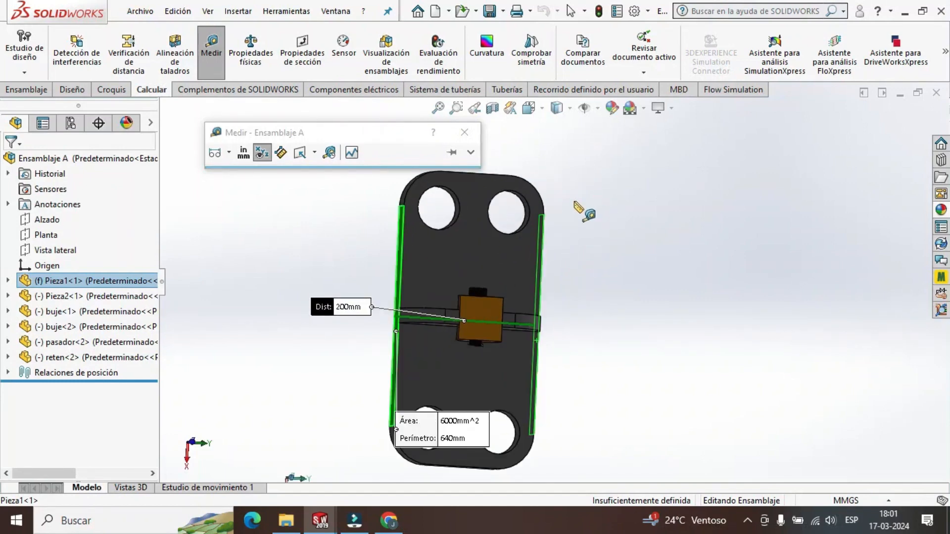
key(Escape)
Measure the radius of a rounded corner at one end of the base plate Pieza1.
click(215, 47)
scroll(569, 193, down, 2)
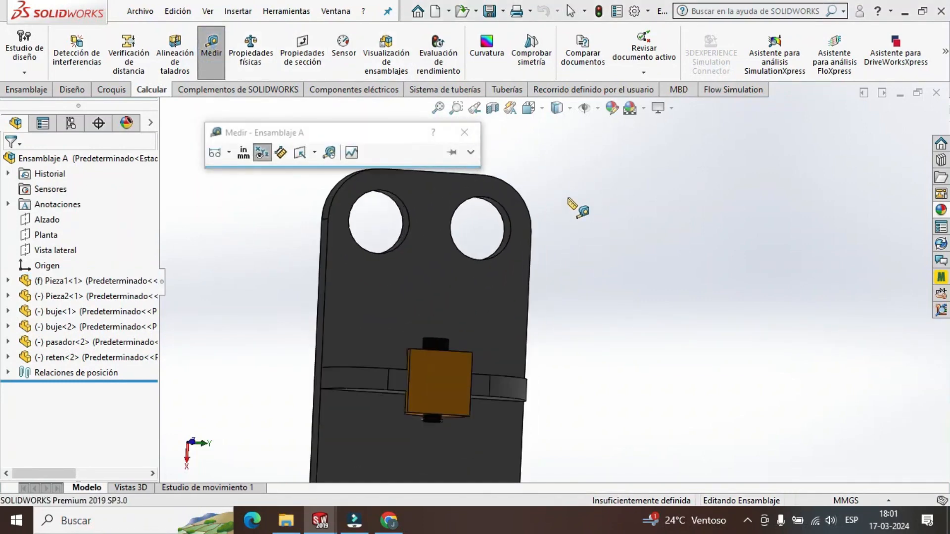
scroll(544, 207, down, 2)
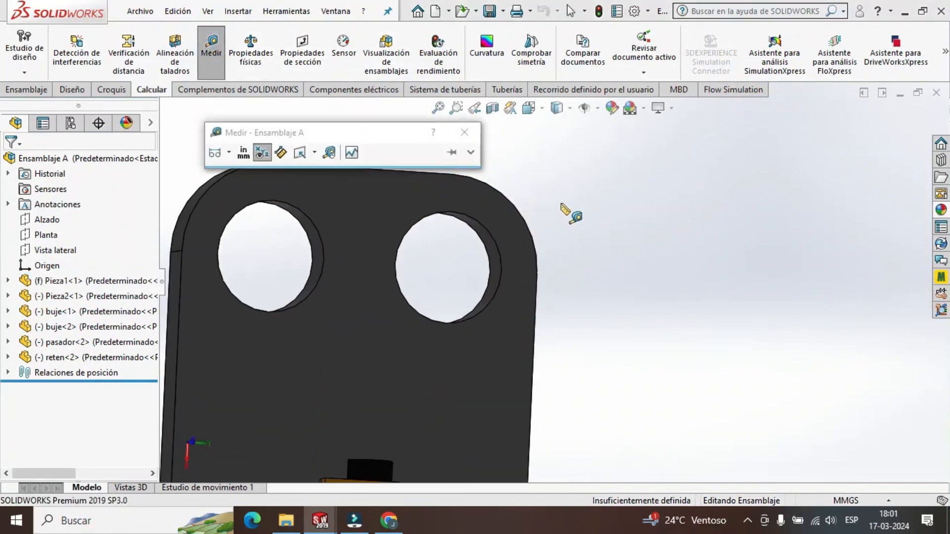
click(533, 227)
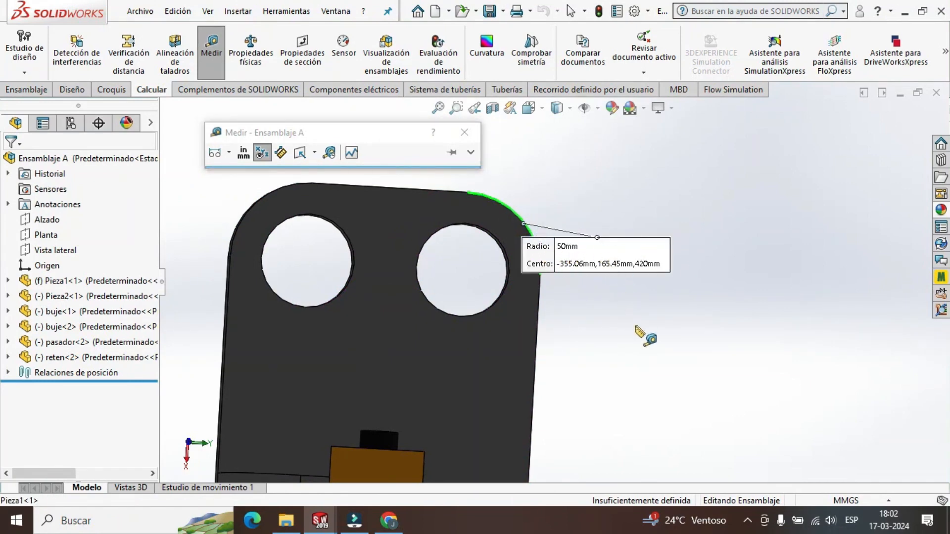
scroll(637, 329, up, 4)
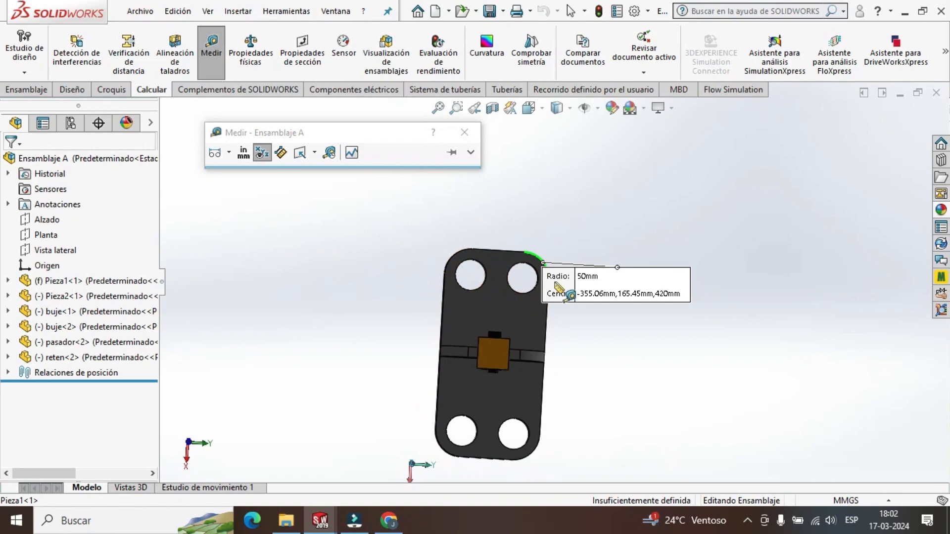
scroll(557, 286, down, 2)
scroll(612, 375, up, 1)
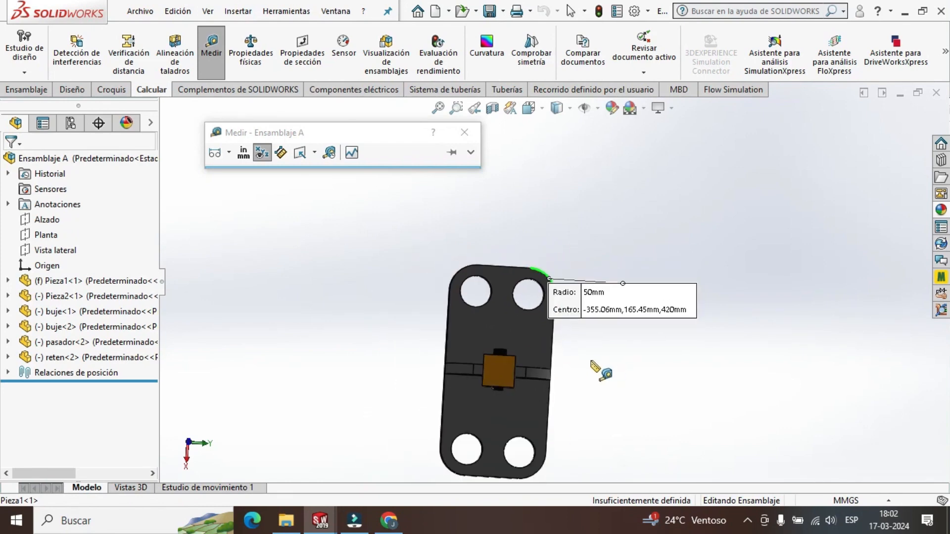
scroll(527, 305, down, 2)
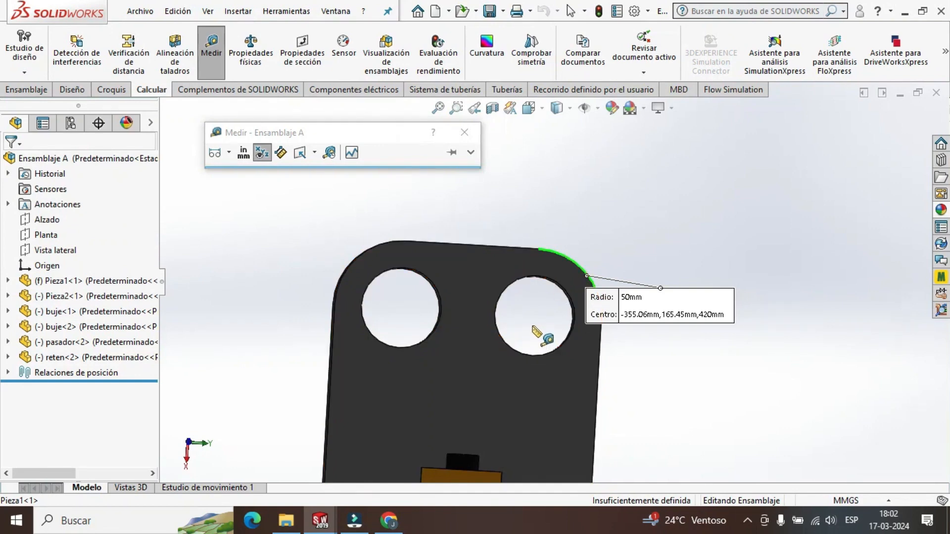
key(Escape)
Measure the diameter of the plate hole next to the measured rounded corner.
click(212, 48)
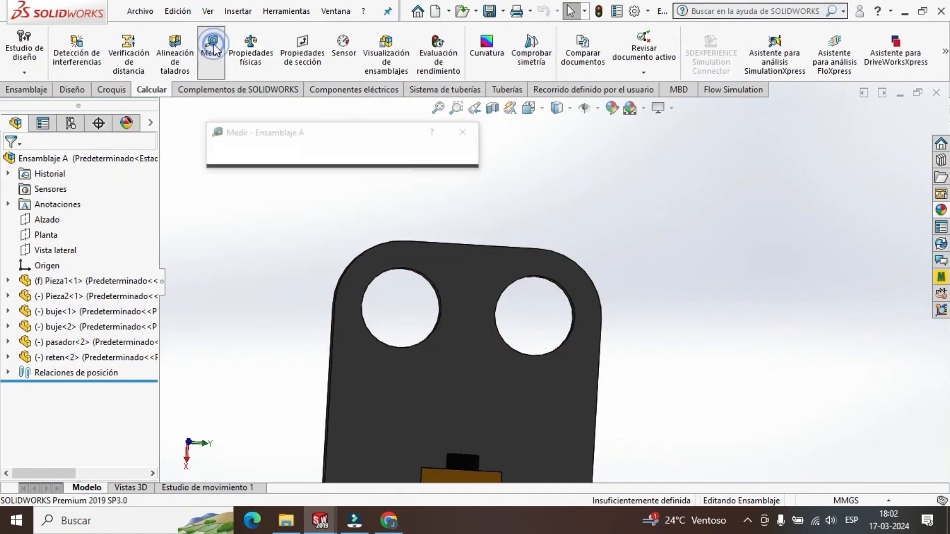
click(567, 292)
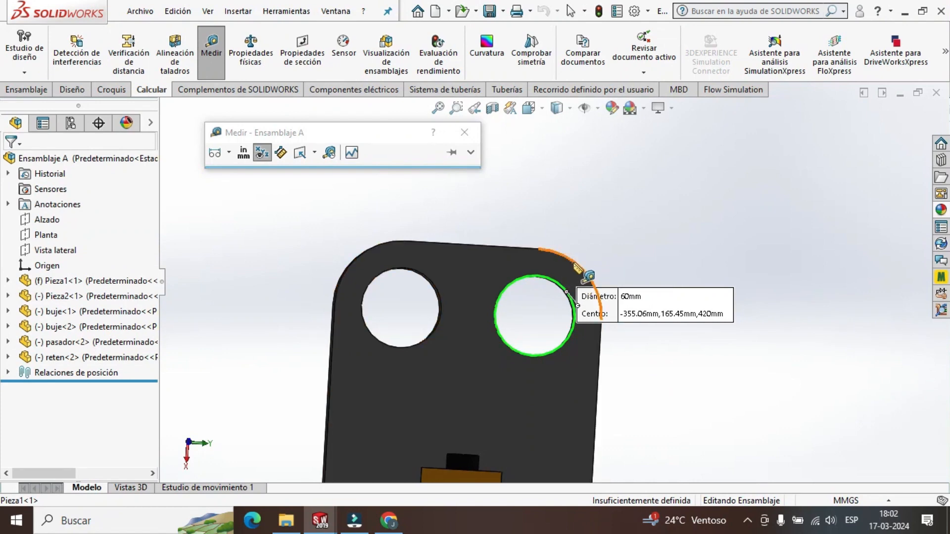
click(580, 261)
key(Escape)
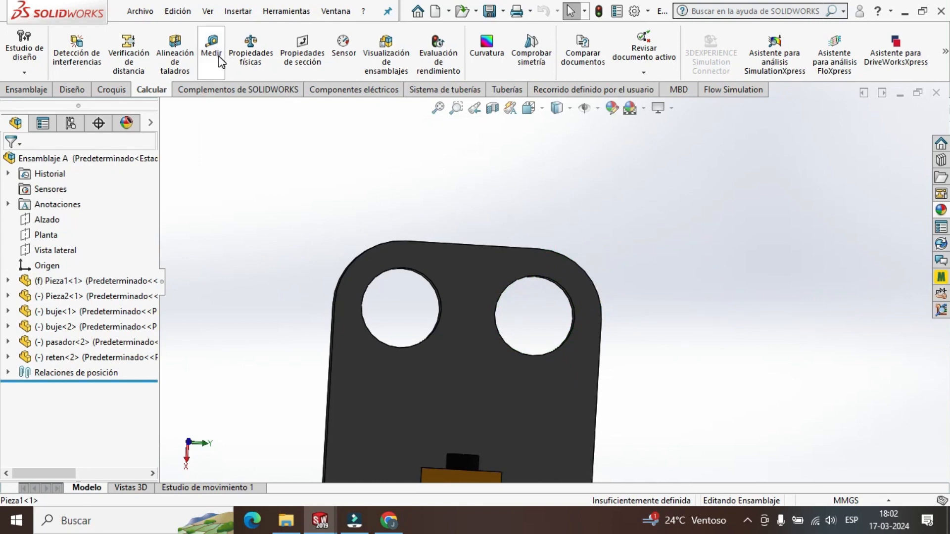
Measure the radius of the same rounded plate corner again with a fresh selection.
click(211, 49)
click(589, 275)
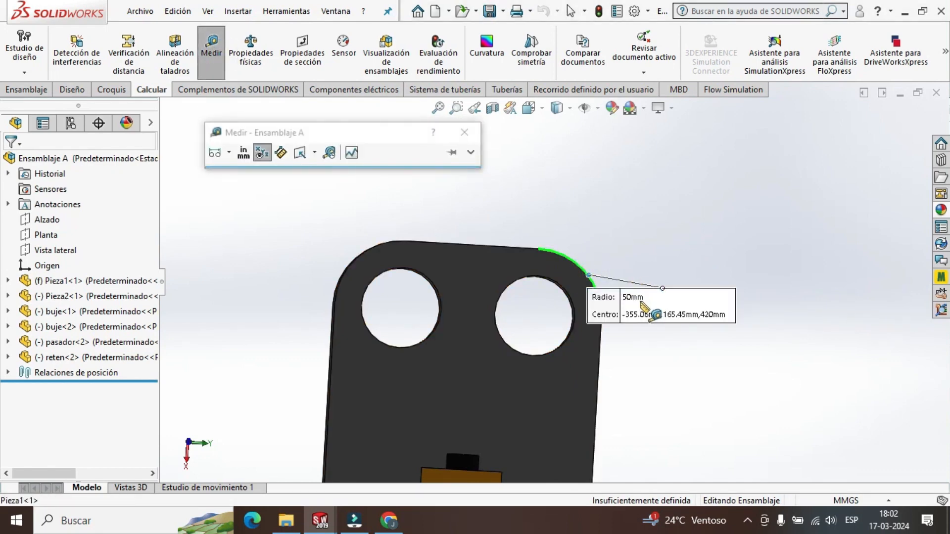
key(Escape)
Measure the diameter of the hole beside that corner once more with a fresh selection.
click(210, 53)
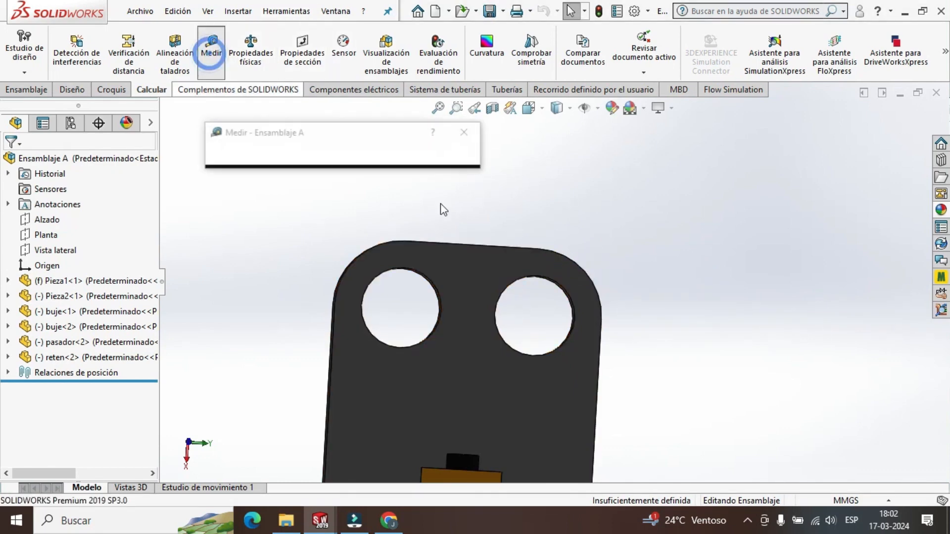
click(572, 301)
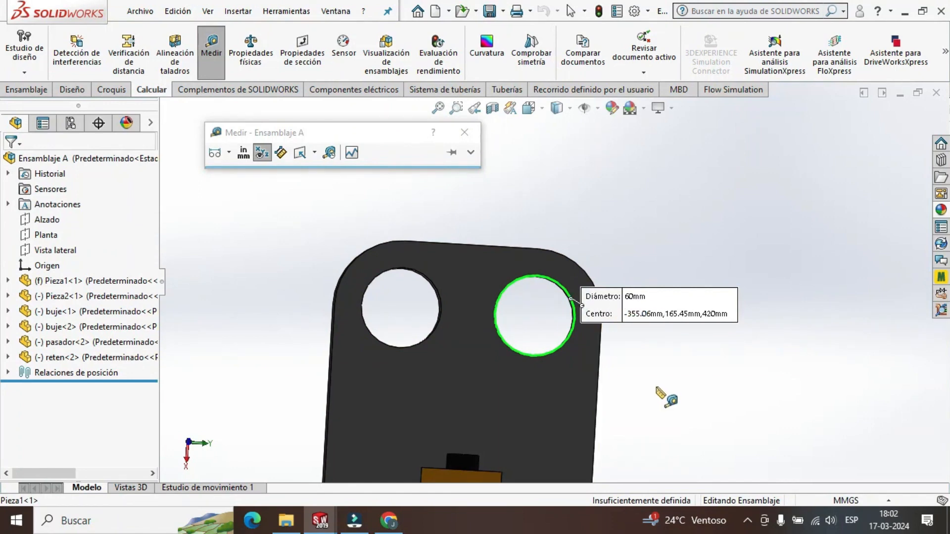
scroll(663, 395, up, 3)
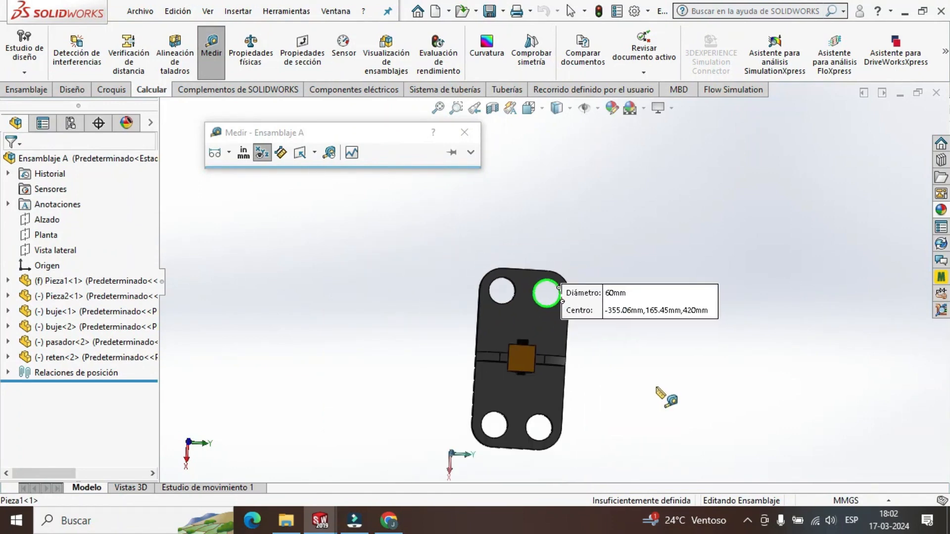
Measure the distance from the central rib's top face to the flat face of the base plate.
scroll(572, 327, down, 2)
key(Escape)
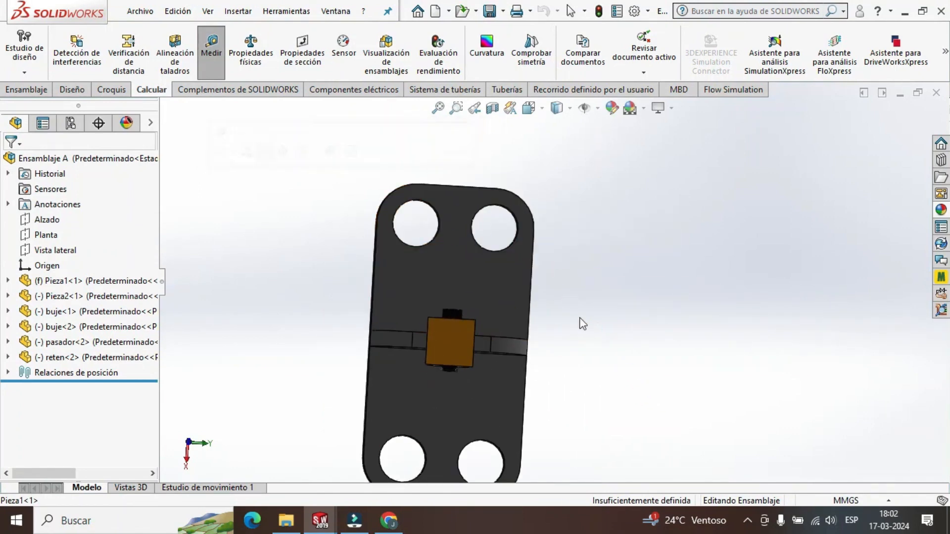
middle_drag(581, 322, 542, 238)
click(212, 49)
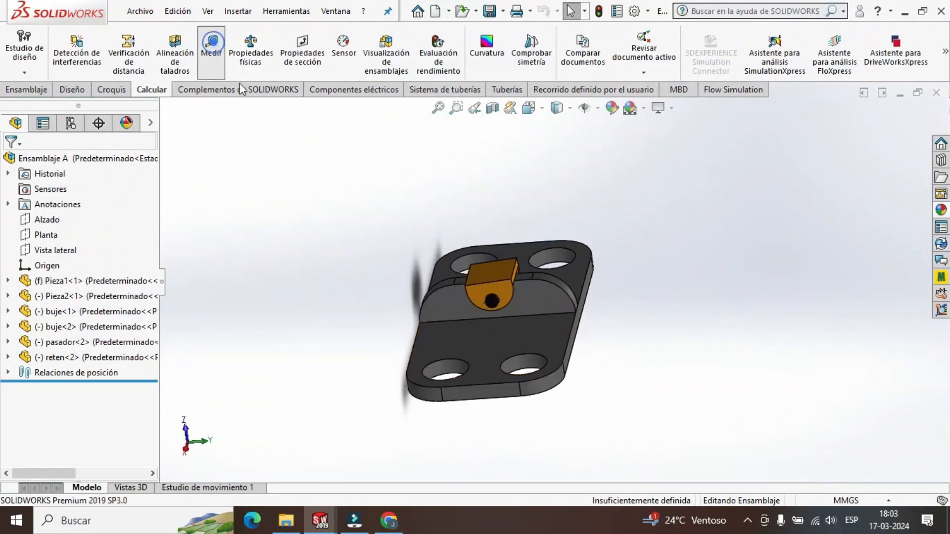
scroll(537, 297, down, 2)
click(522, 271)
click(539, 345)
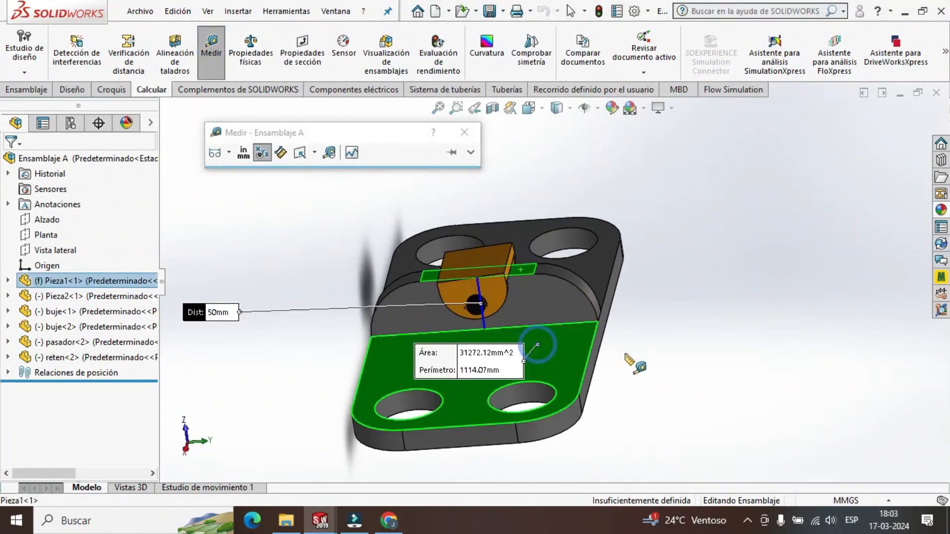
key(Escape)
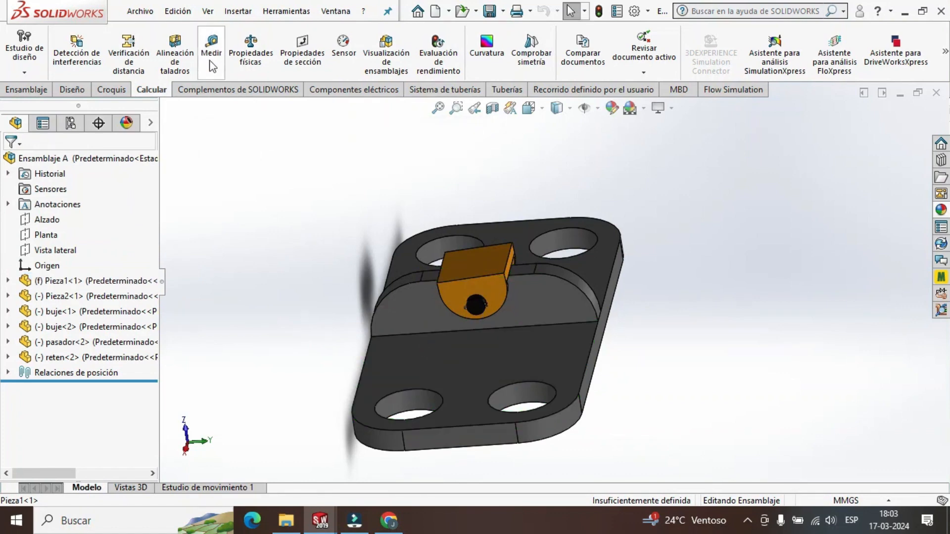
Measure the radius of the rounded edge at one end of the central rib.
click(209, 48)
scroll(560, 301, down, 1)
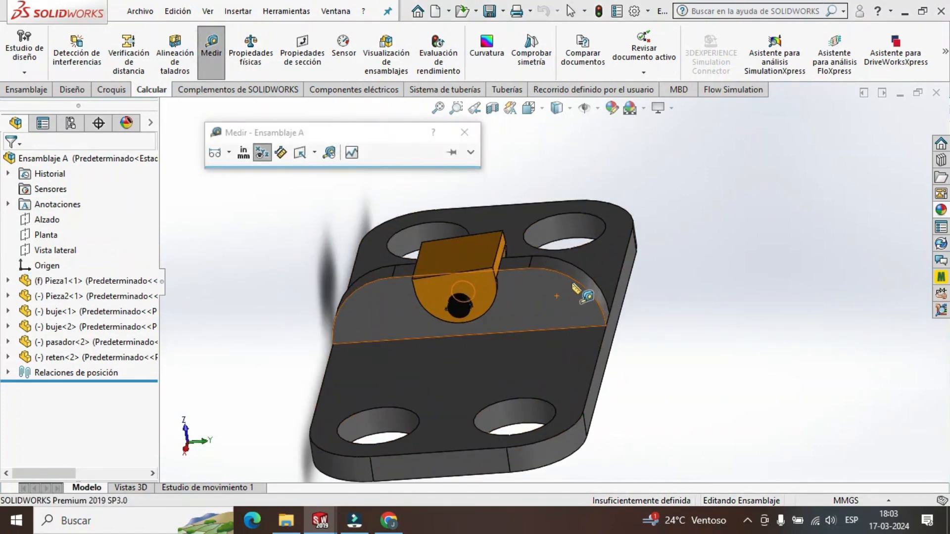
click(577, 283)
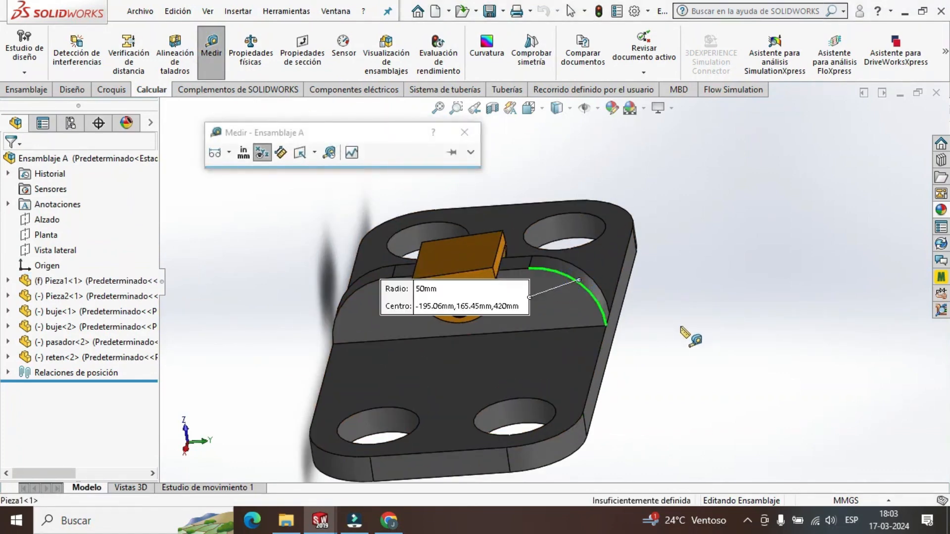
key(Escape)
middle_drag(670, 320, 672, 354)
Close the open part documents Pieza1, Pieza2, buje, pasador and reten, keeping only Ensamblaje A open.
mouse_move(323, 519)
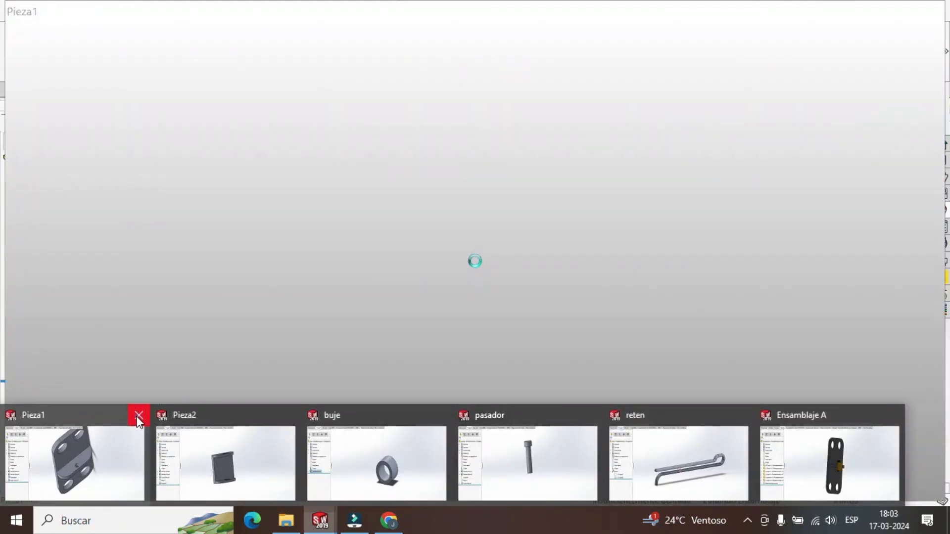
click(138, 417)
click(141, 417)
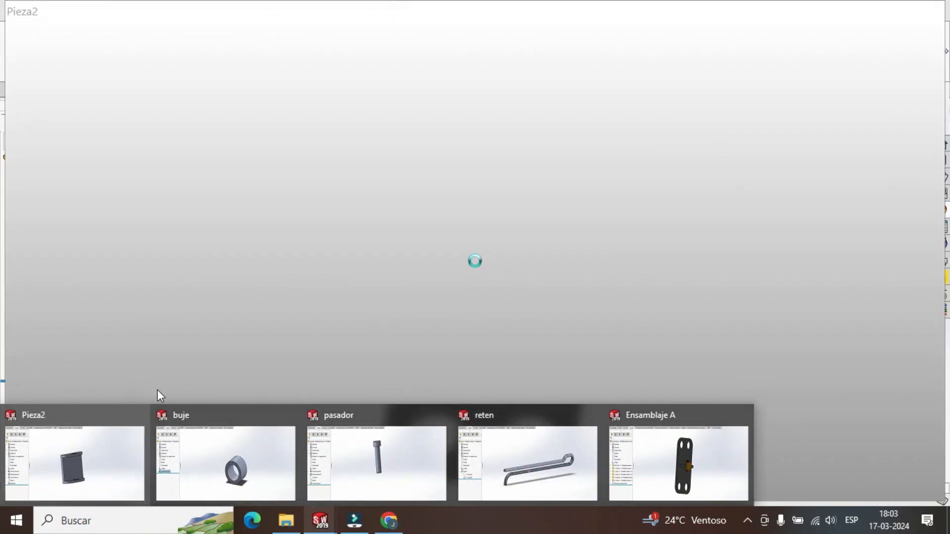
click(159, 414)
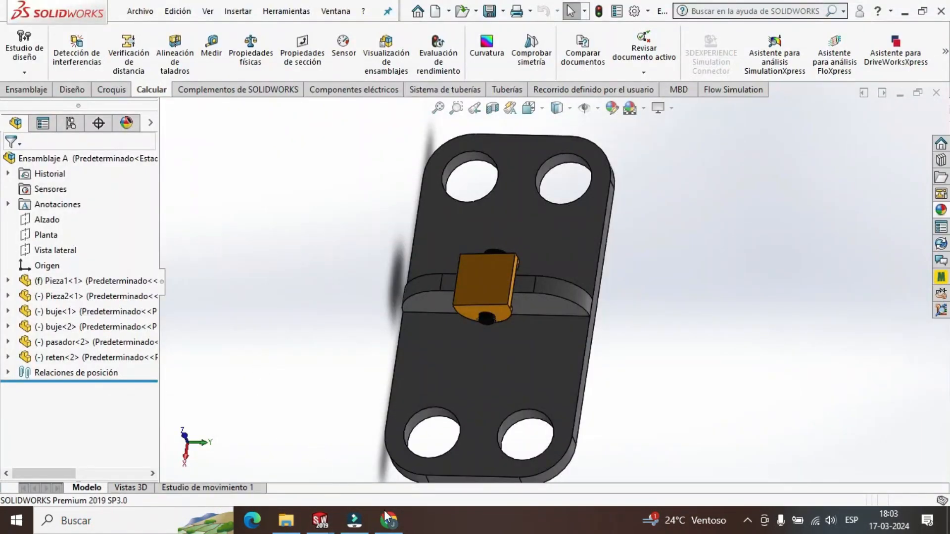
mouse_move(320, 520)
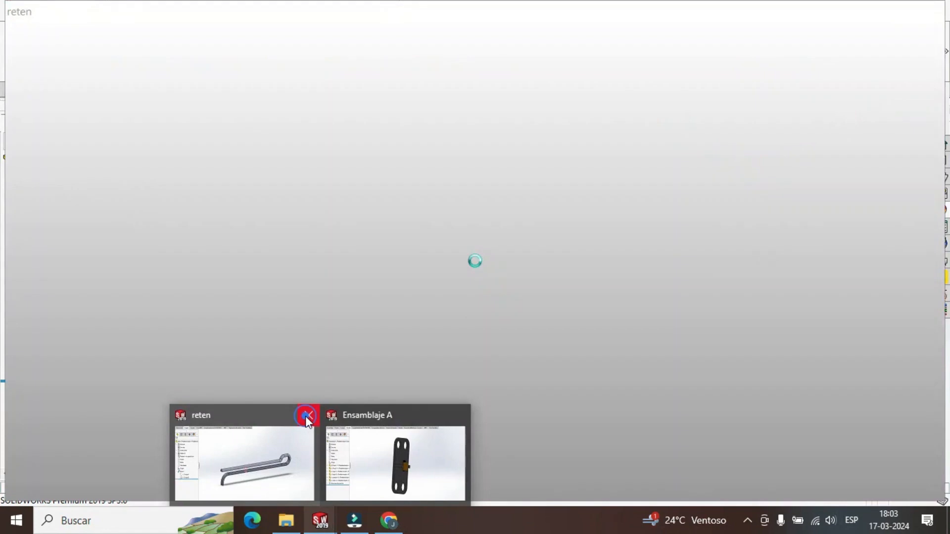
click(305, 416)
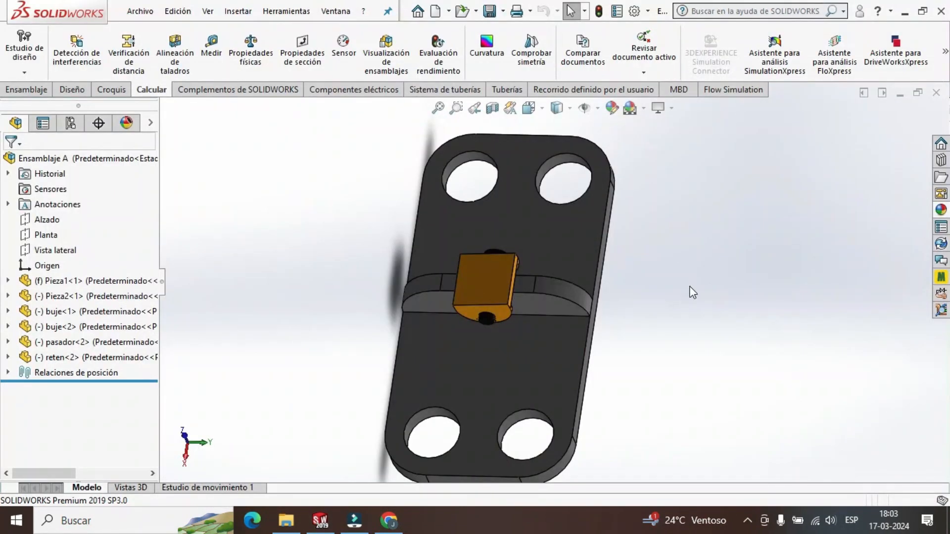
Create a new part document (Pieza).
click(135, 12)
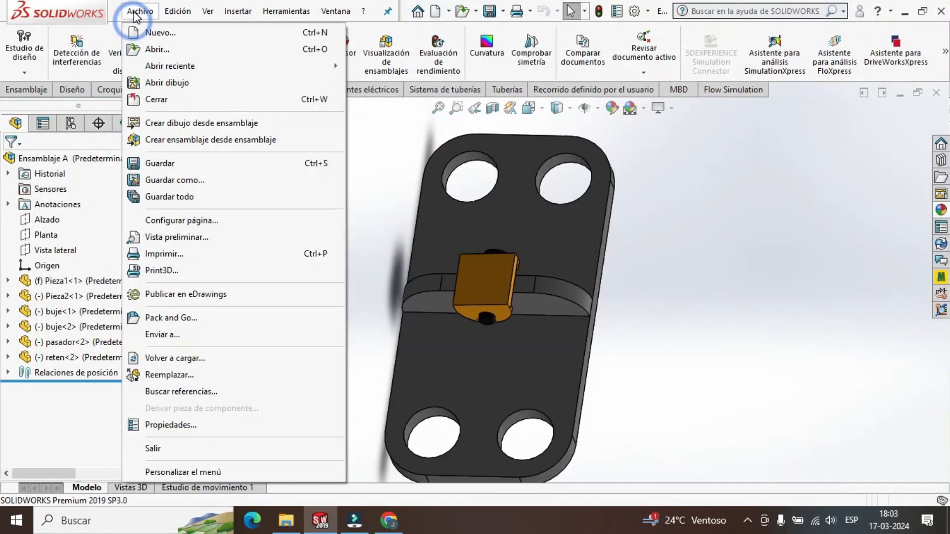
click(156, 32)
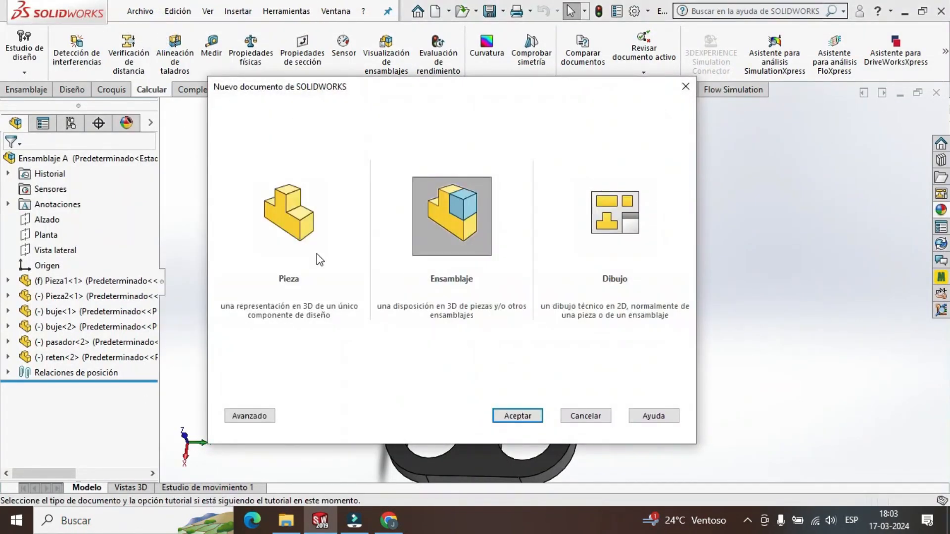
click(299, 232)
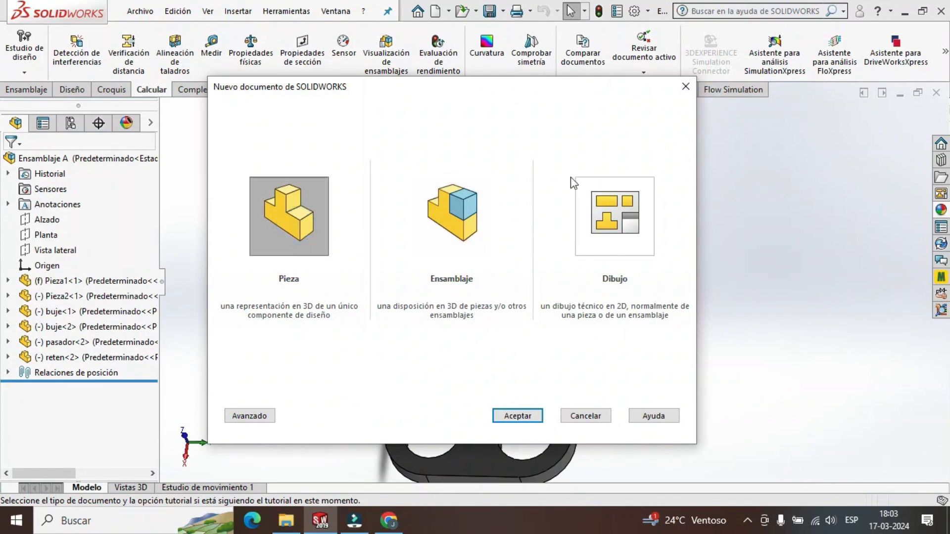
click(518, 416)
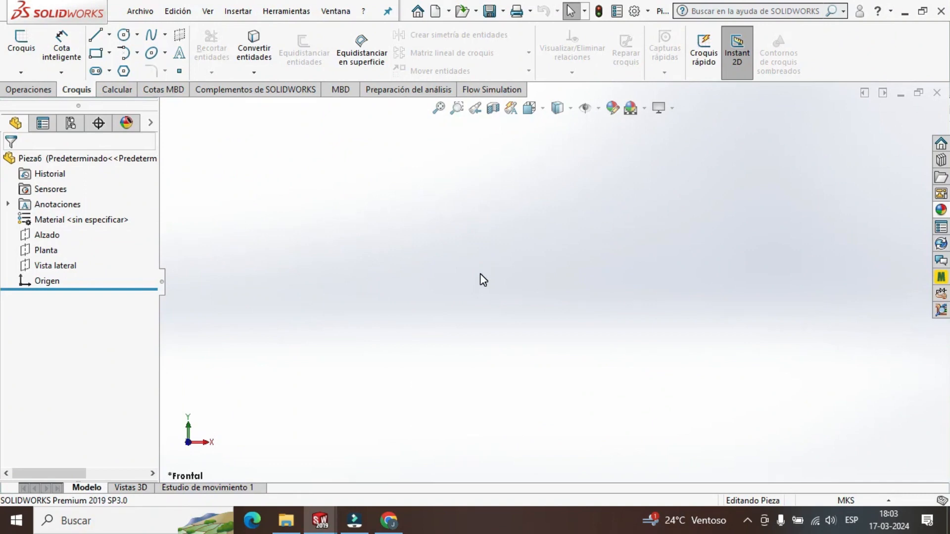
Start a sketch on the Alzado plane and draw a vertical line about 0.09 m long downward from the origin.
click(53, 237)
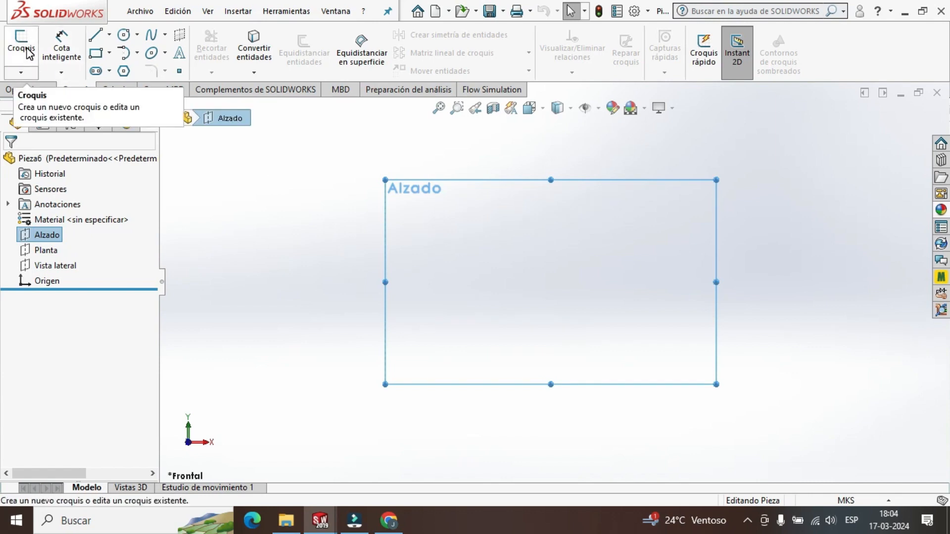
click(28, 53)
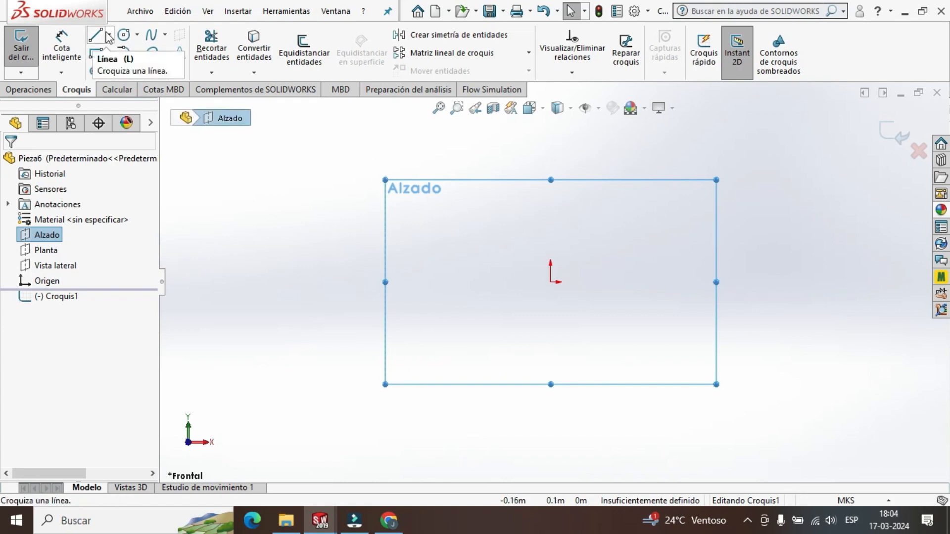
key(l)
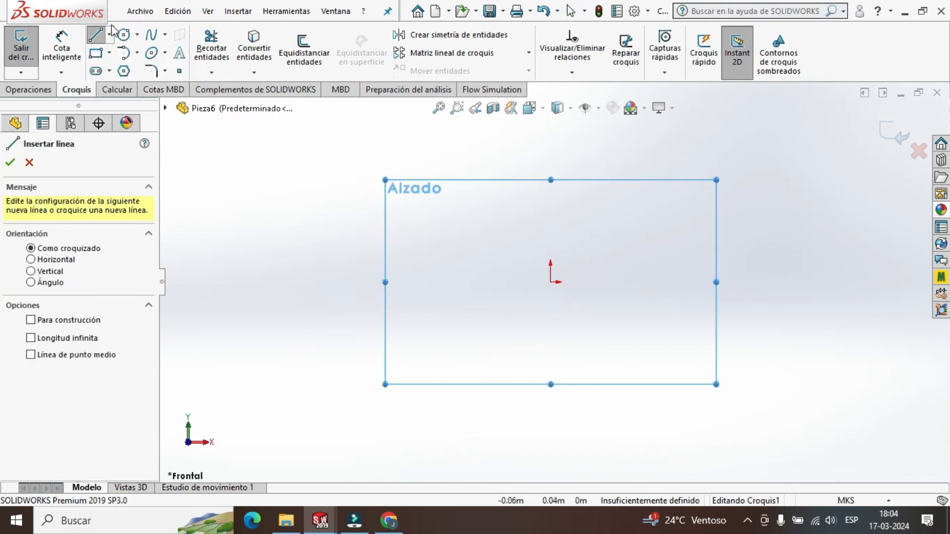
click(551, 282)
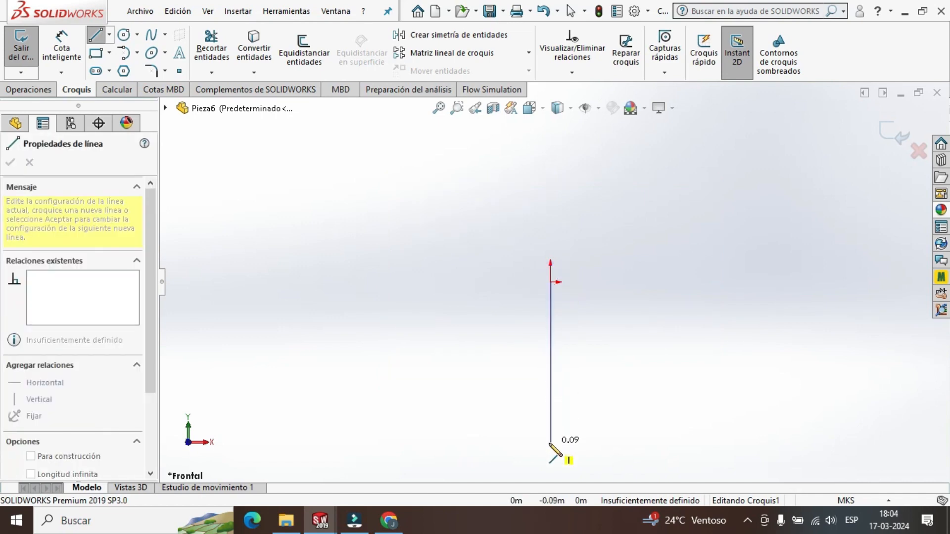
click(550, 443)
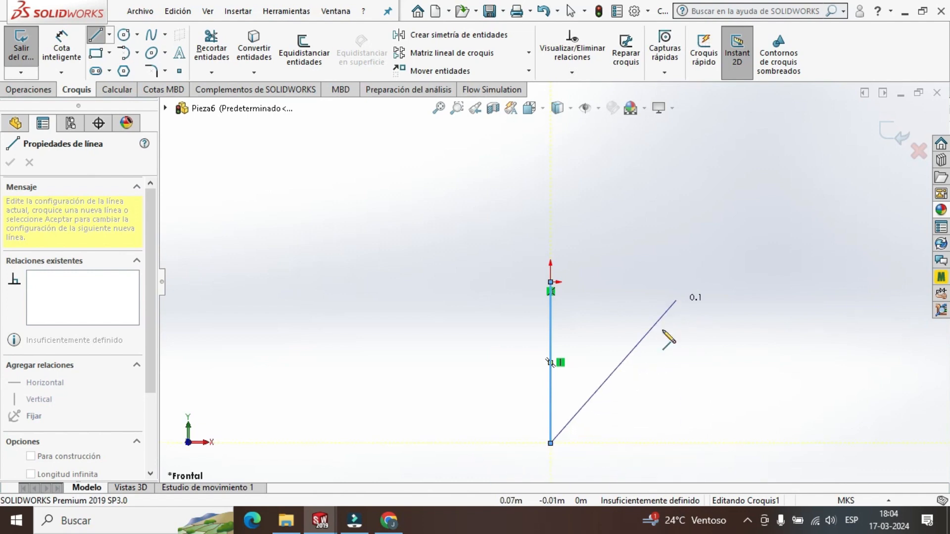
click(629, 443)
click(630, 345)
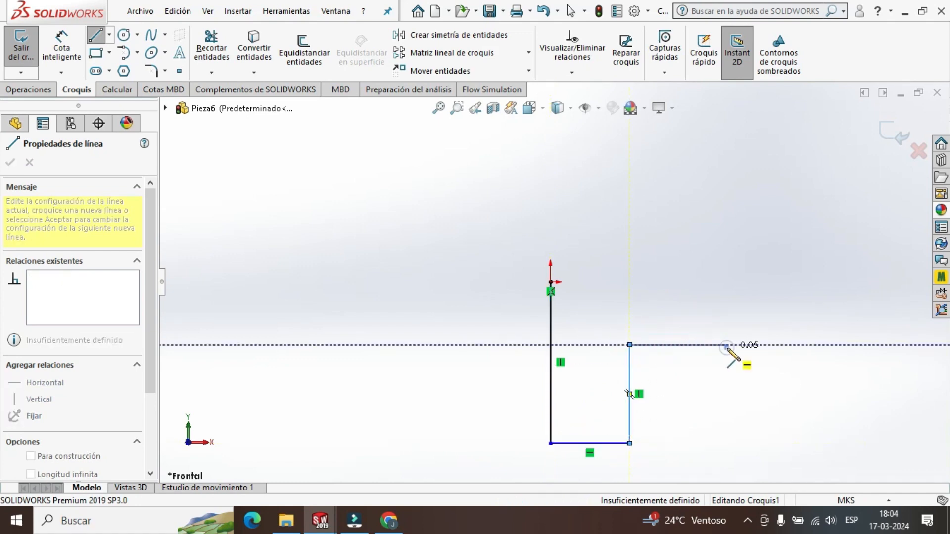
click(727, 345)
click(727, 252)
key(Escape)
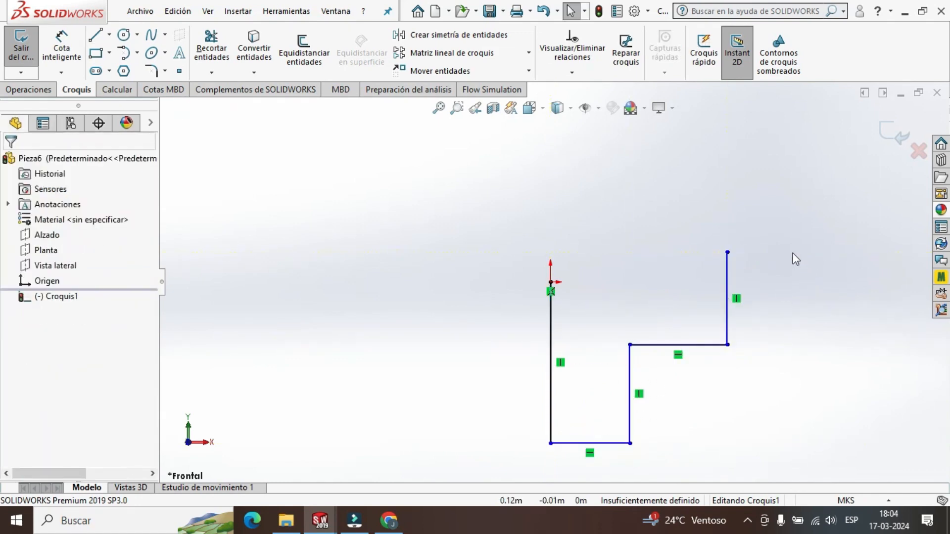
drag(803, 226, 598, 483)
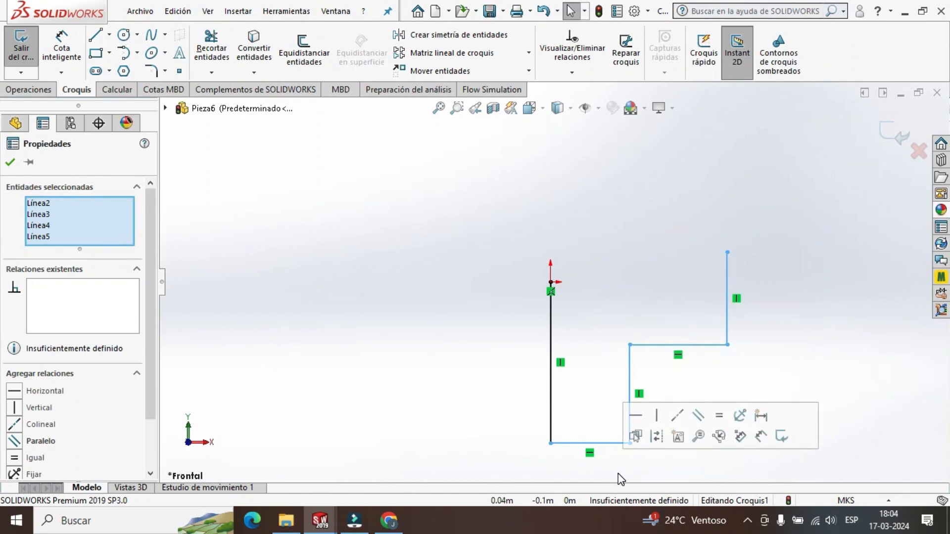
key(Delete)
Switch the part's unit system to MMGS (millimetre, gram, second).
scroll(572, 249, up, 1)
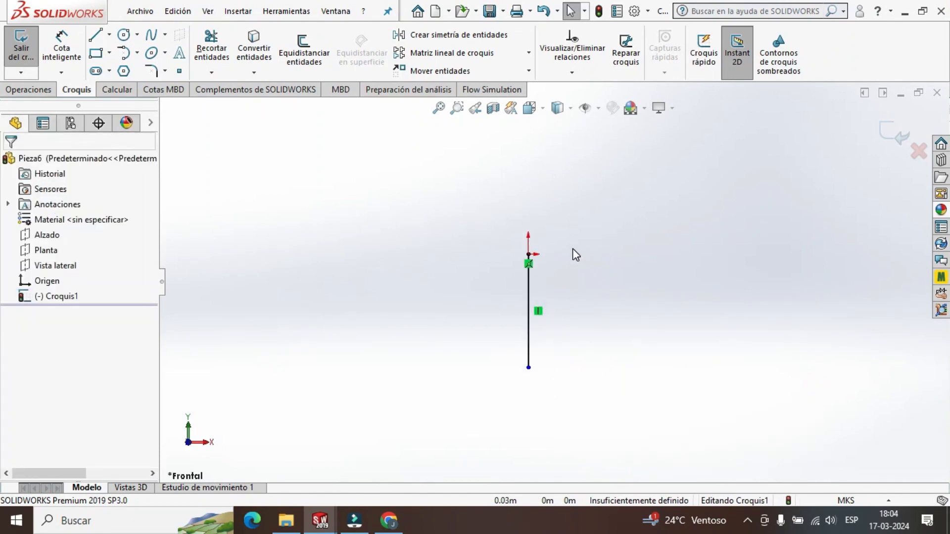
scroll(572, 249, down, 1)
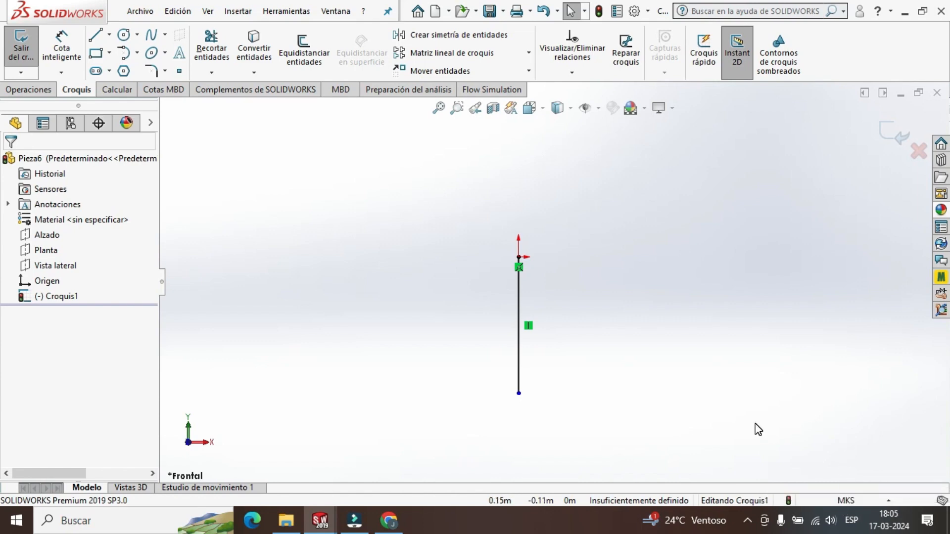
click(843, 500)
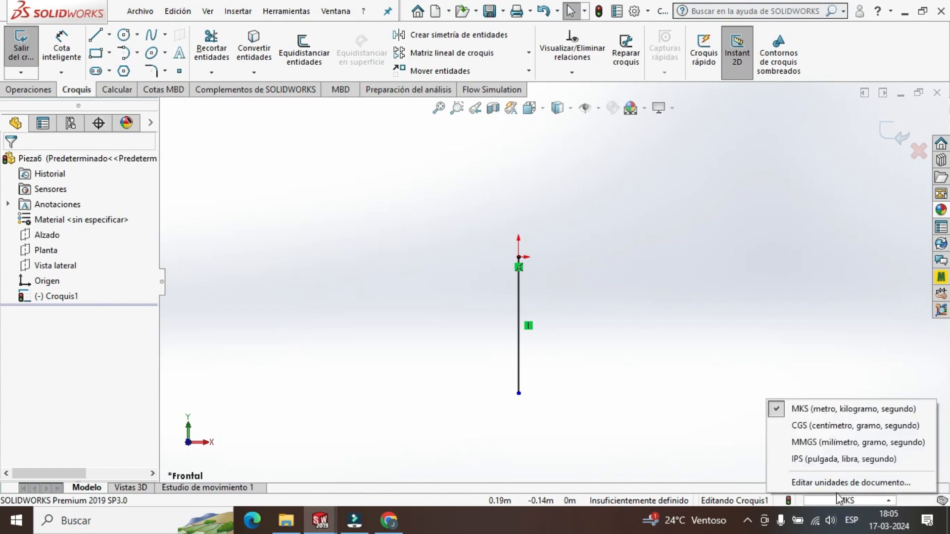
click(835, 444)
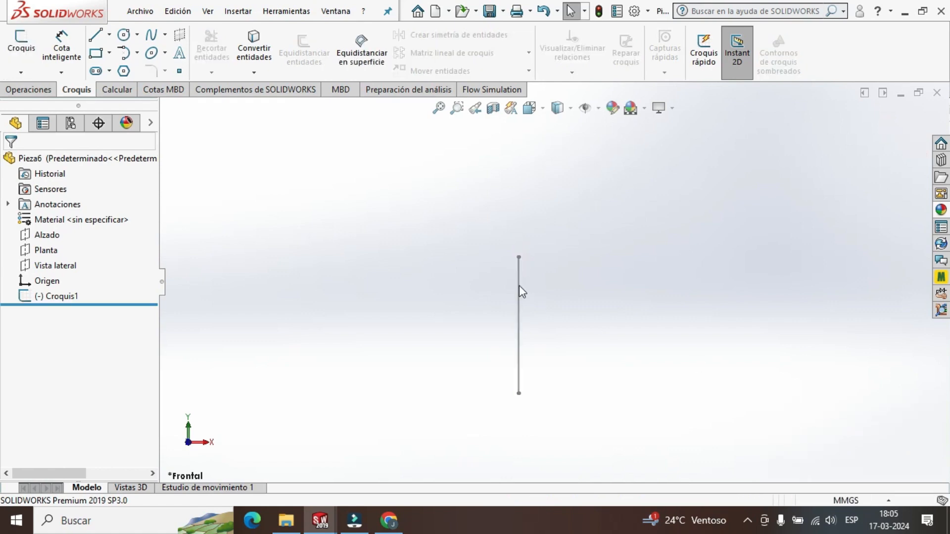
Reopen Croquis1 for editing and set the vertical line's length to 400 mm.
click(69, 301)
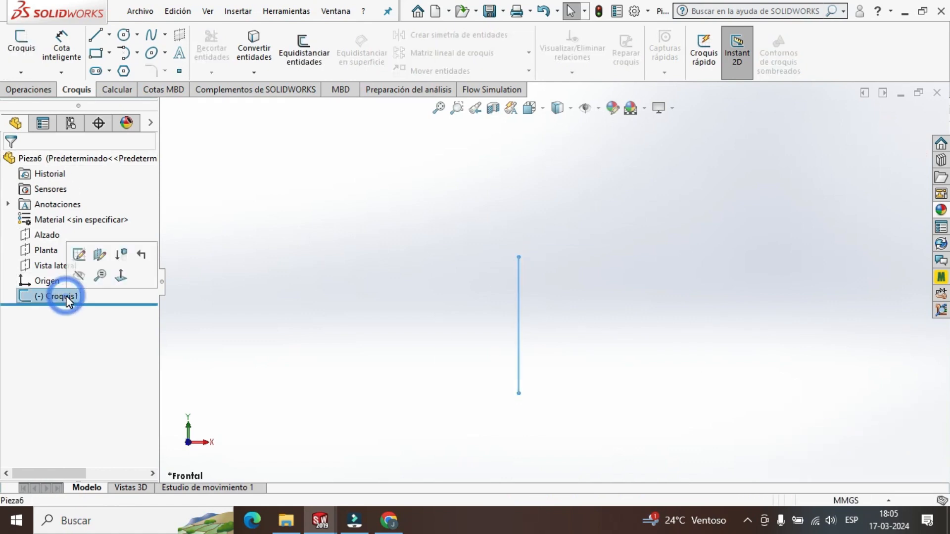
click(80, 252)
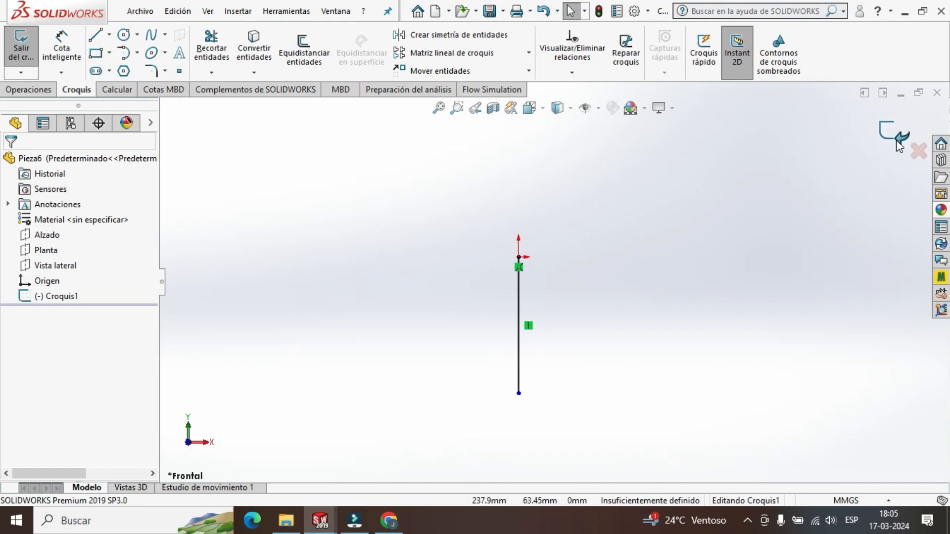
click(518, 317)
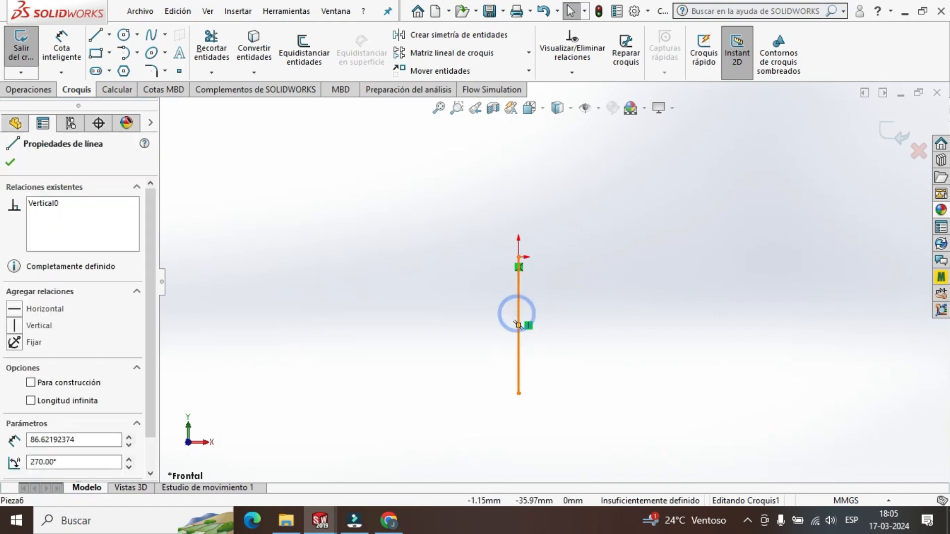
text(400)
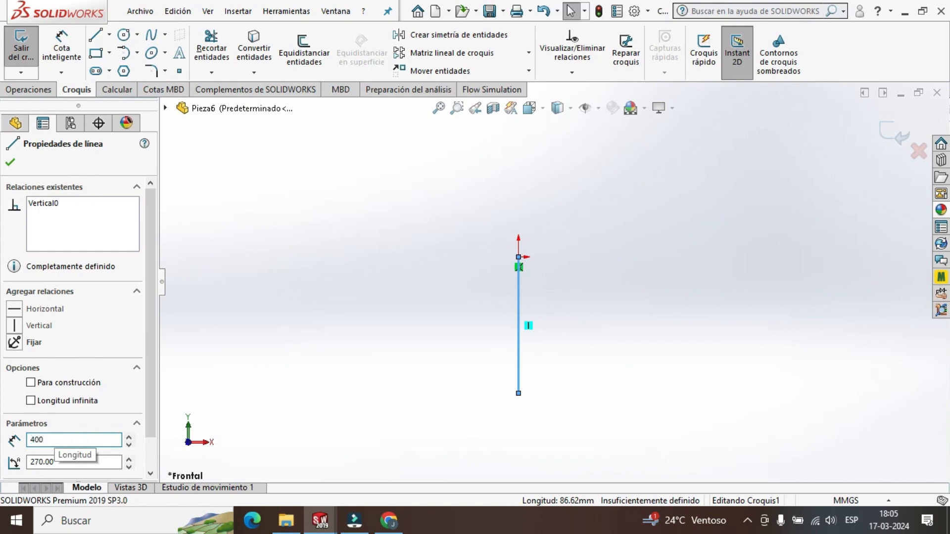
key(Return)
scroll(589, 377, up, 4)
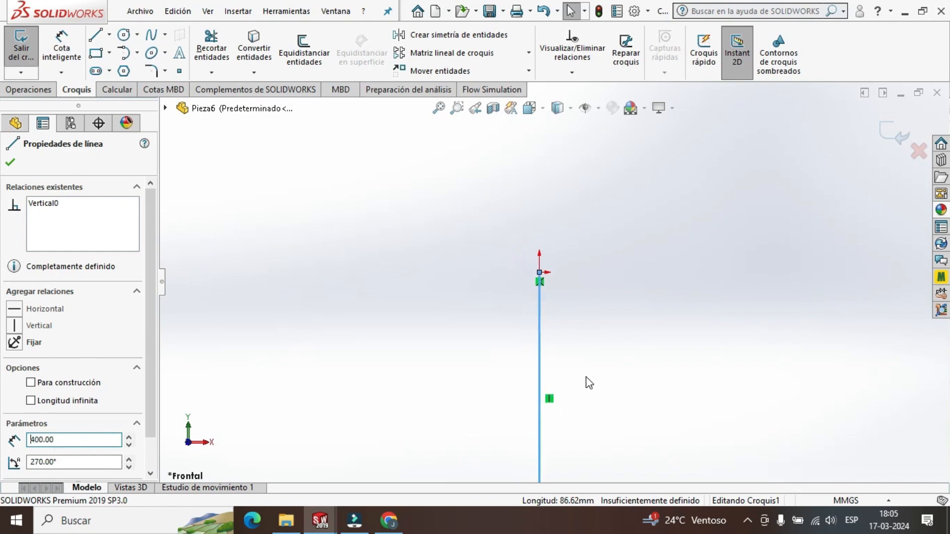
scroll(543, 260, up, 1)
scroll(524, 228, down, 2)
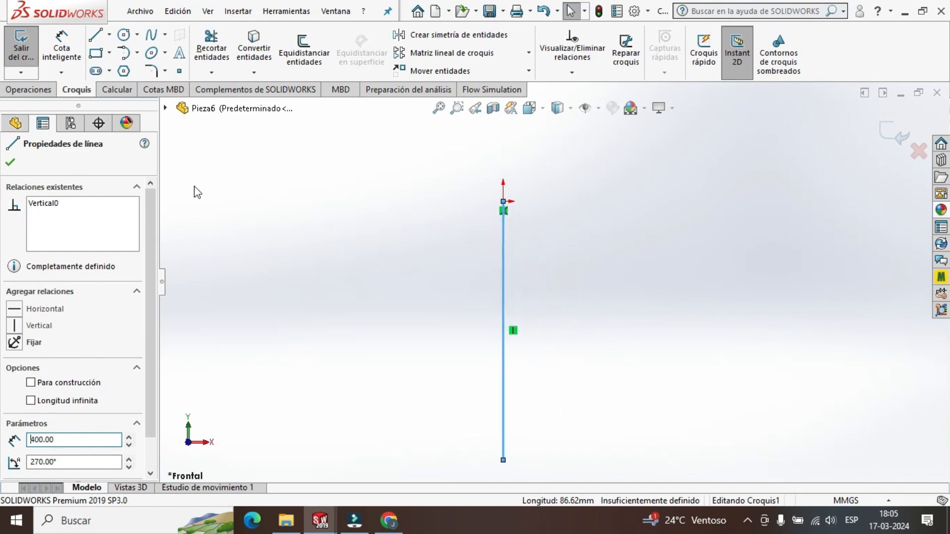
click(10, 164)
Draw three lines from the vertical line's lower end back to the origin, closing a rectangle about 273 mm wide and 400 mm high.
key(l)
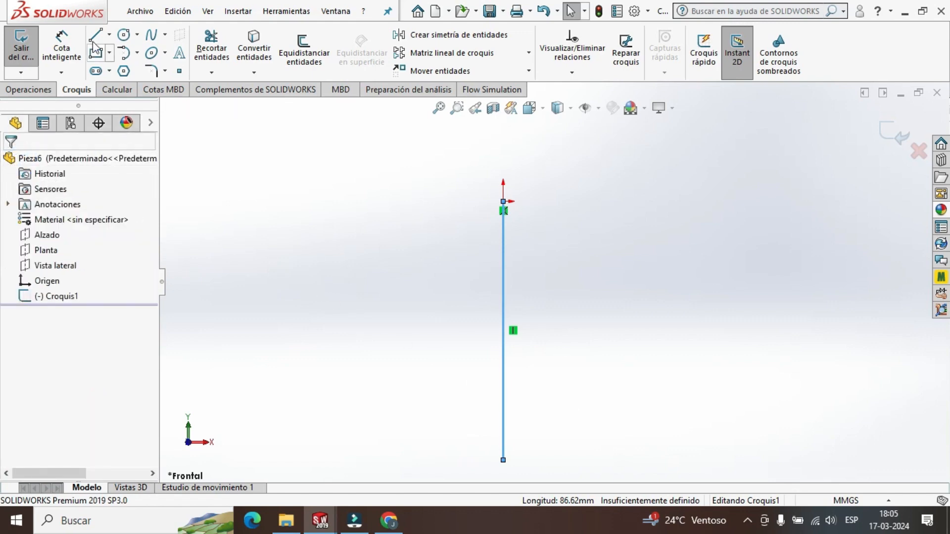
click(503, 460)
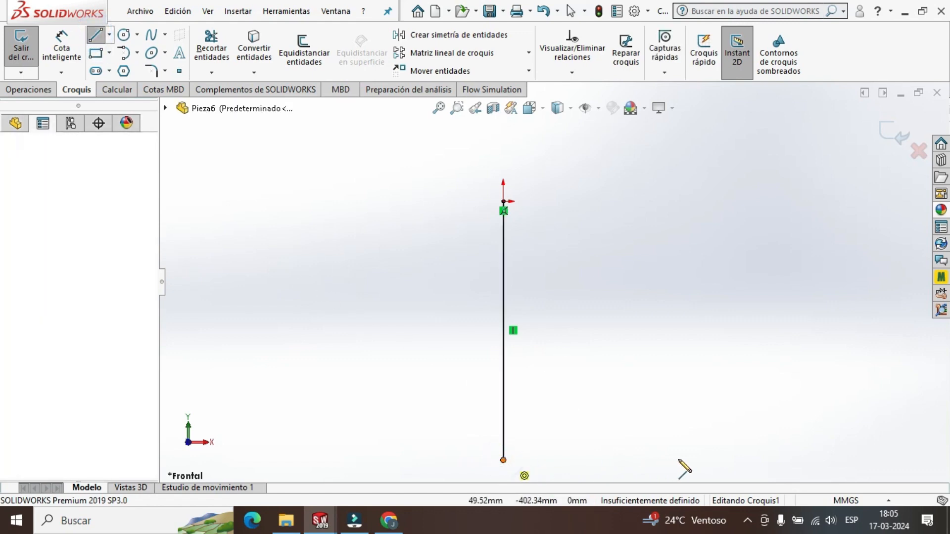
click(681, 460)
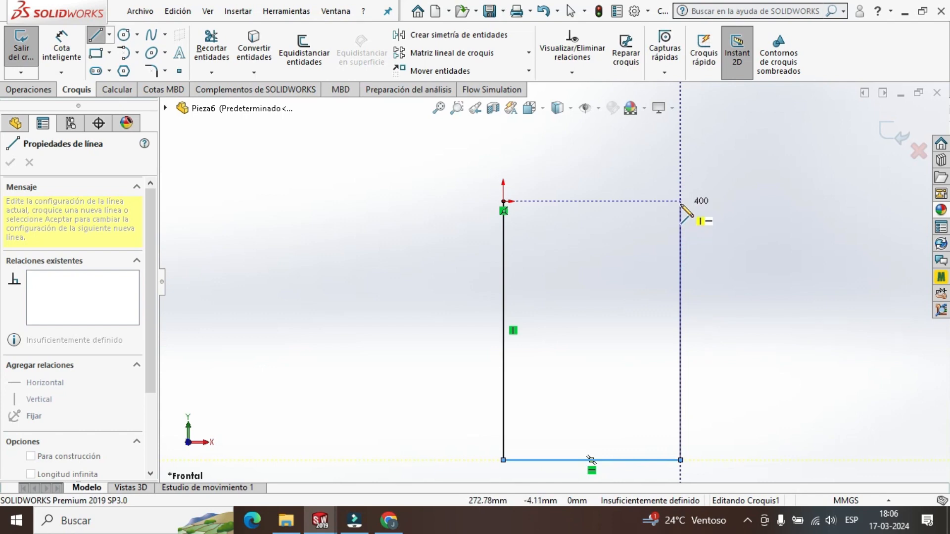
click(681, 201)
click(503, 201)
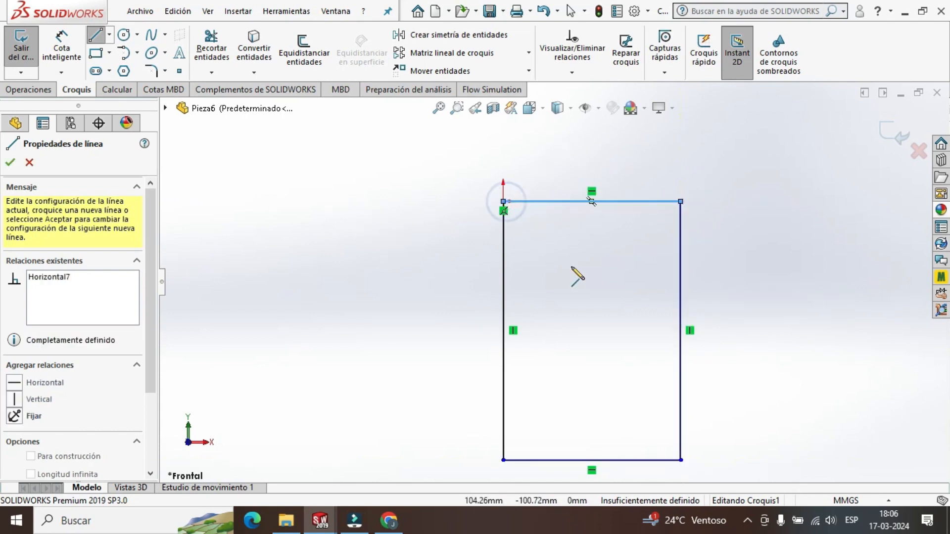
click(10, 162)
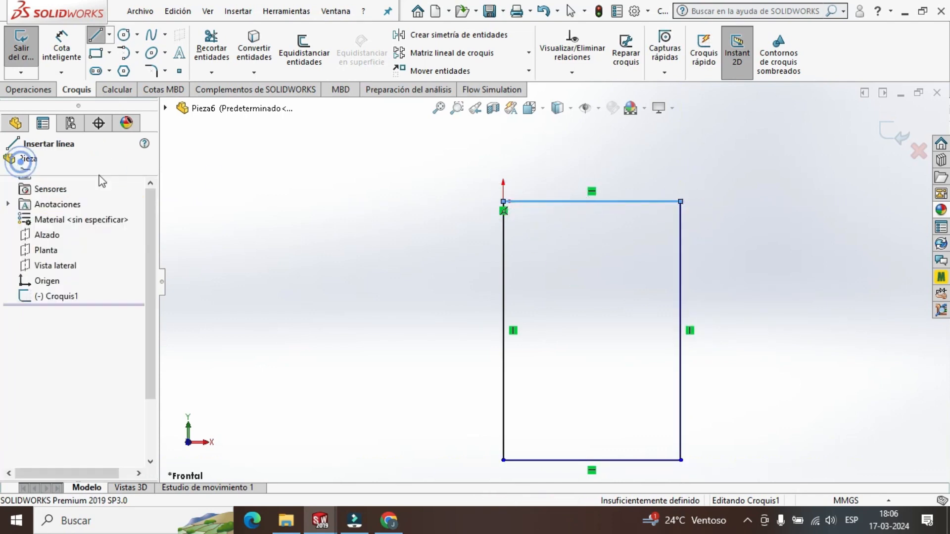
click(9, 162)
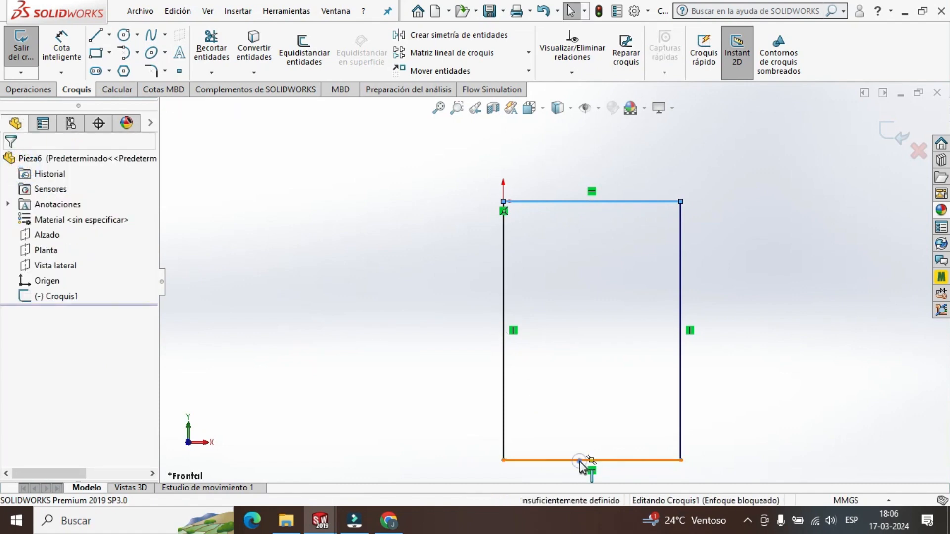
Set the length of the rectangle's bottom line to 200 mm.
click(580, 460)
double_click(74, 439)
text(200)
key(Return)
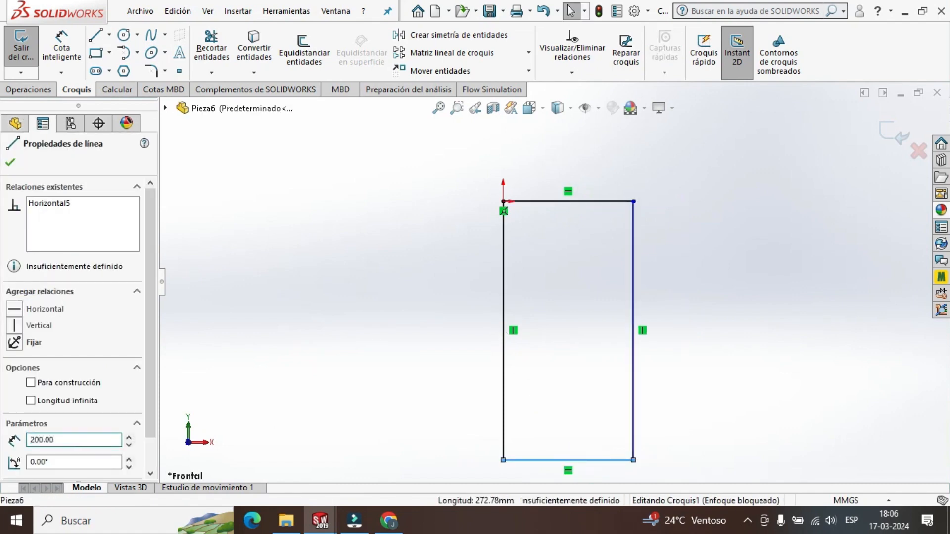
click(12, 165)
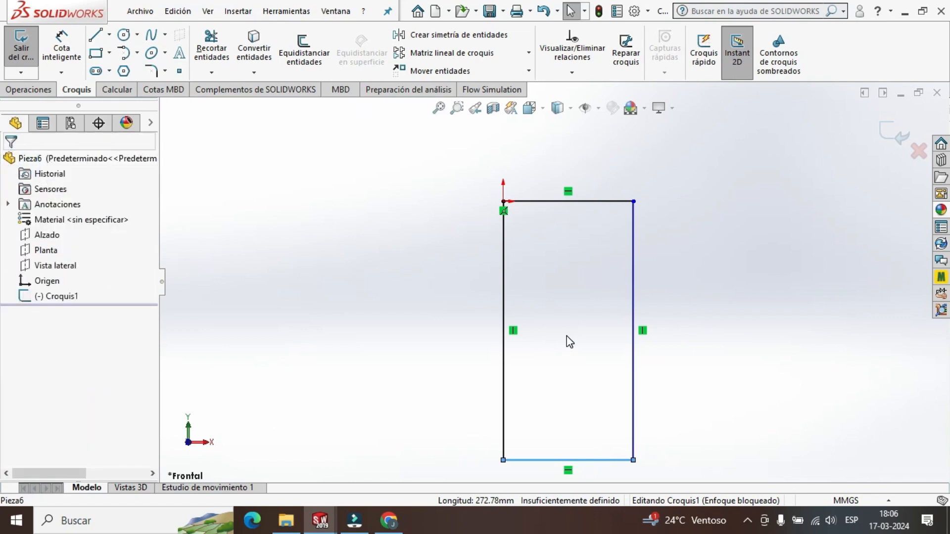
Check the lengths of the rectangle's left and top lines.
click(503, 287)
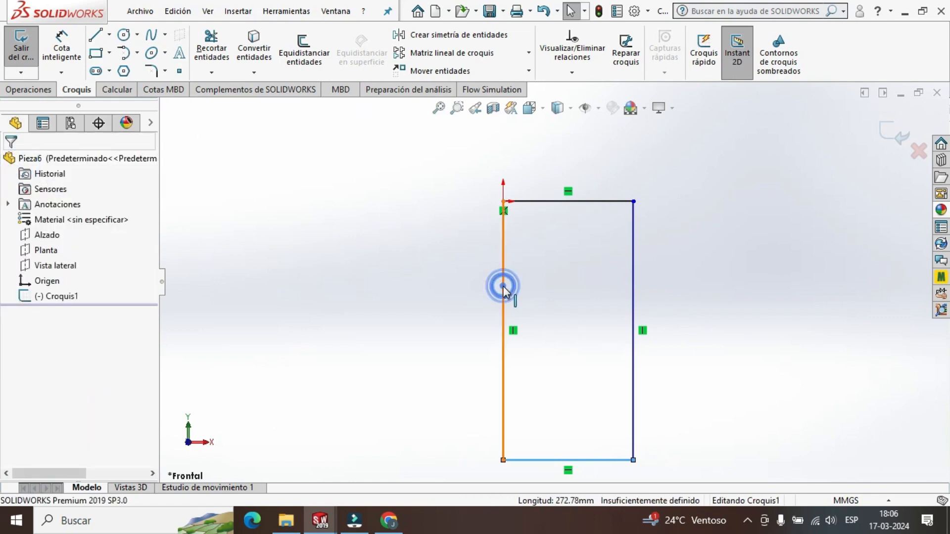
double_click(39, 443)
key(Escape)
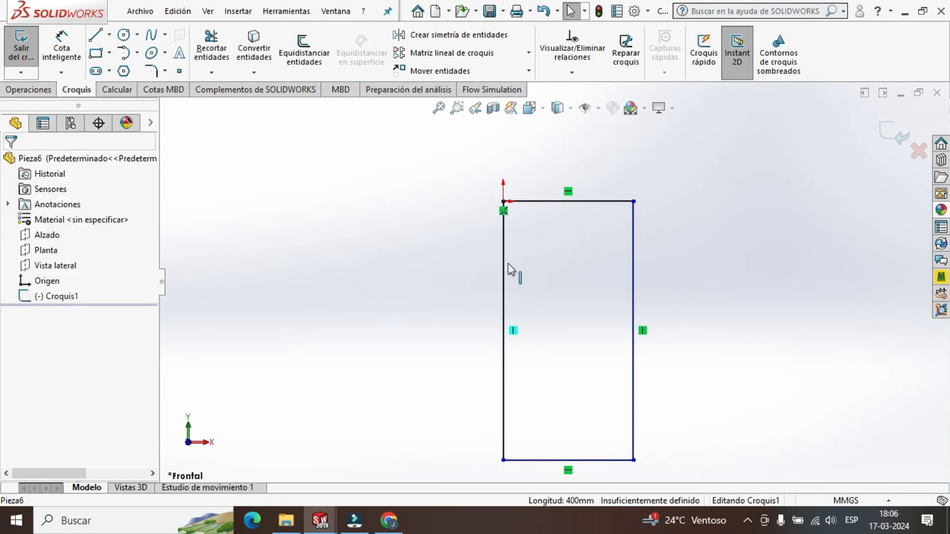
click(572, 201)
double_click(52, 439)
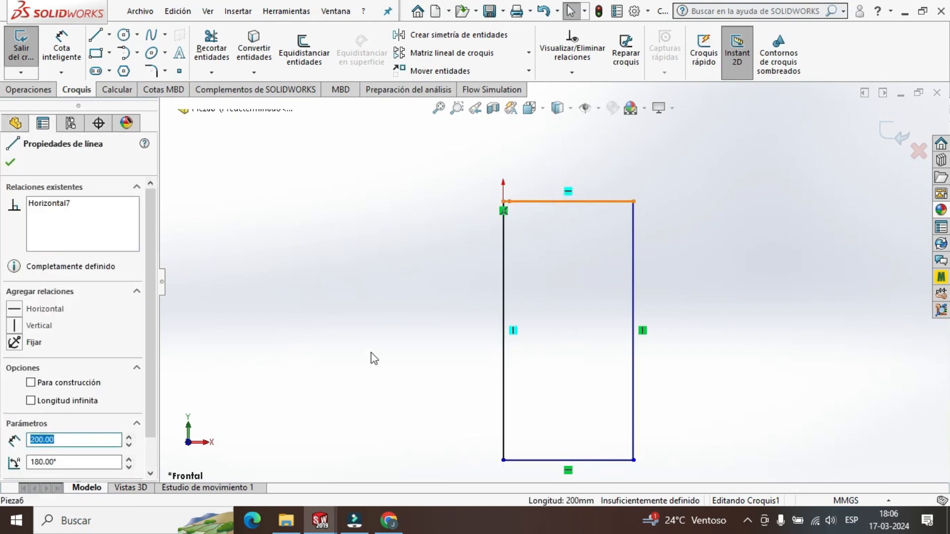
click(403, 349)
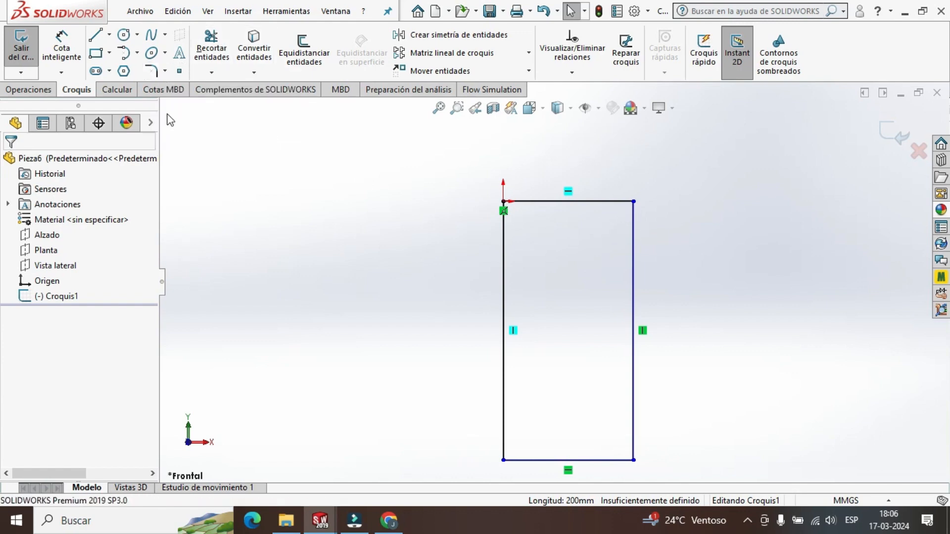
Add a sketch fillet between the rectangle's top and right lines with a radius of 50 mm.
click(155, 72)
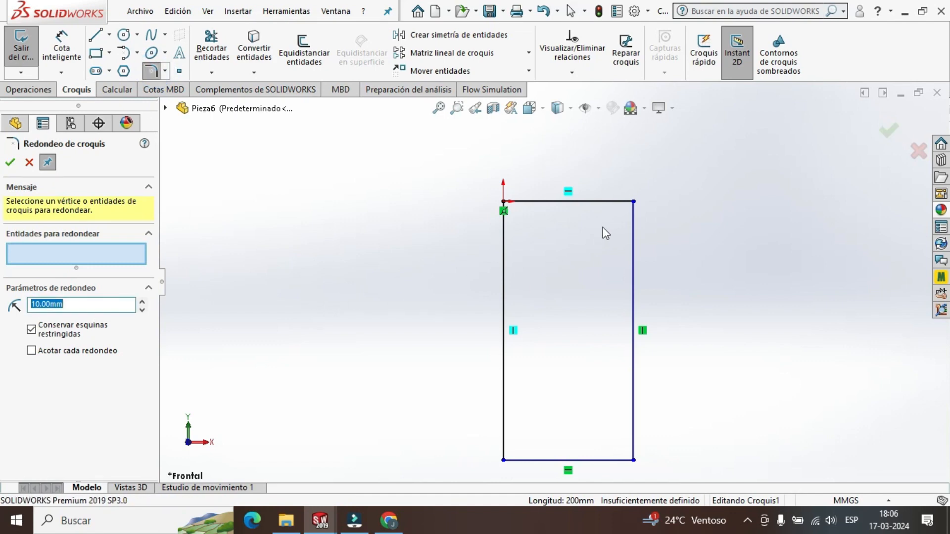
click(612, 202)
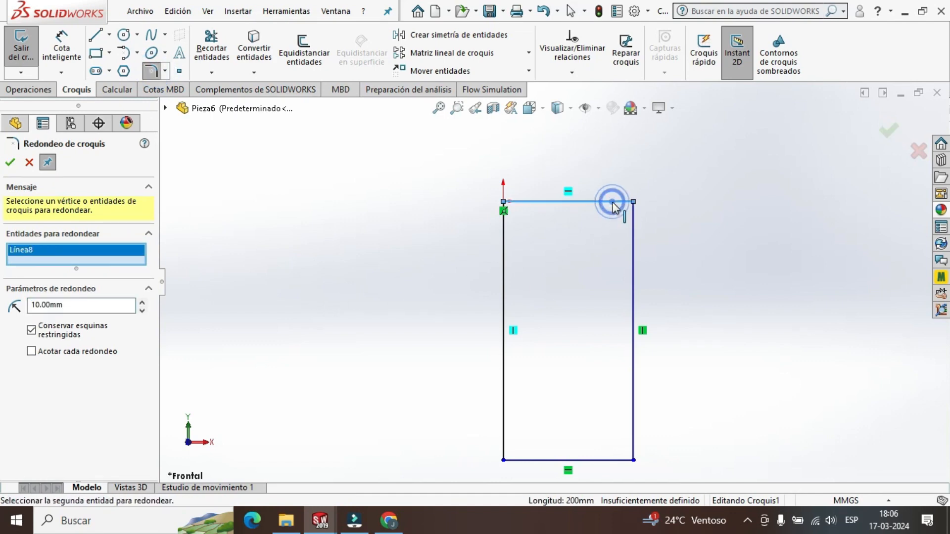
click(632, 265)
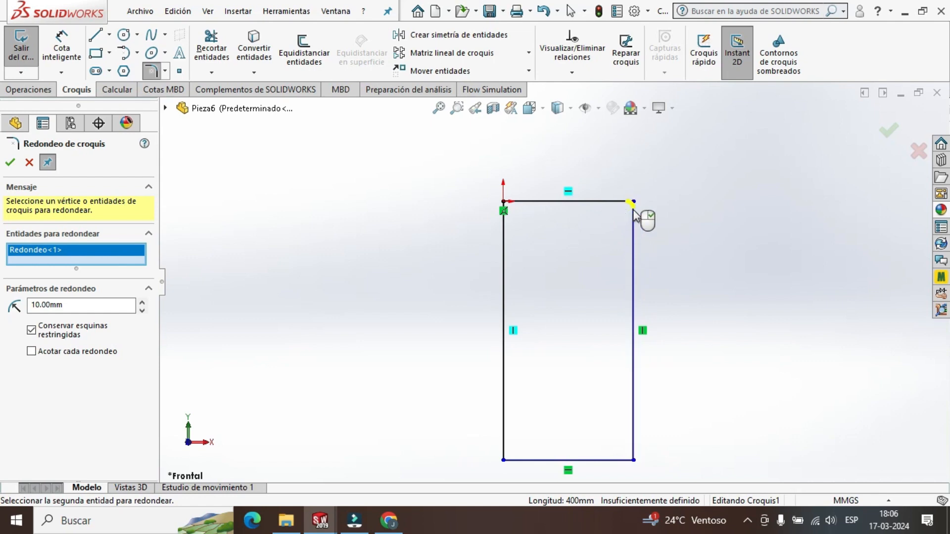
scroll(643, 218, down, 5)
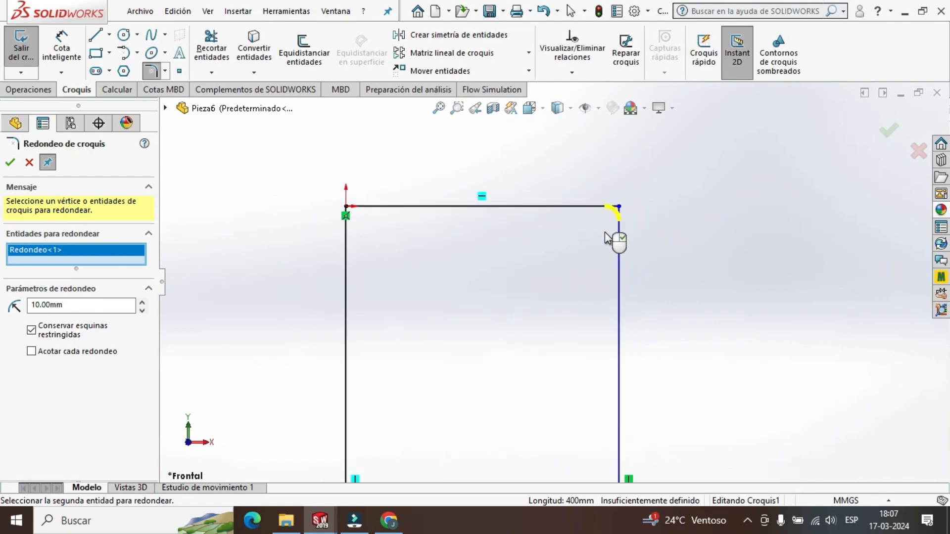
double_click(41, 304)
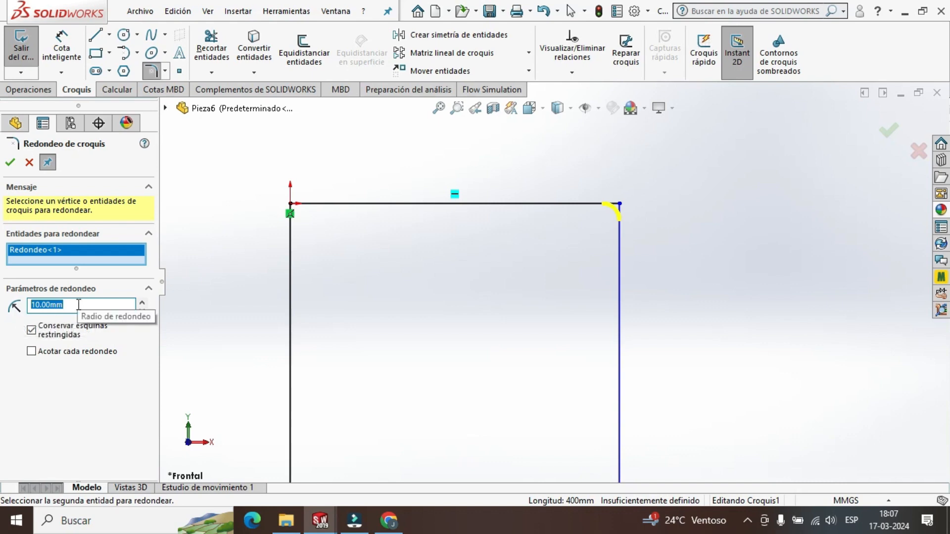
text(50)
key(Return)
Include the rectangle's other three corners in the 50 mm sketch fillet and apply it.
scroll(543, 387, up, 8)
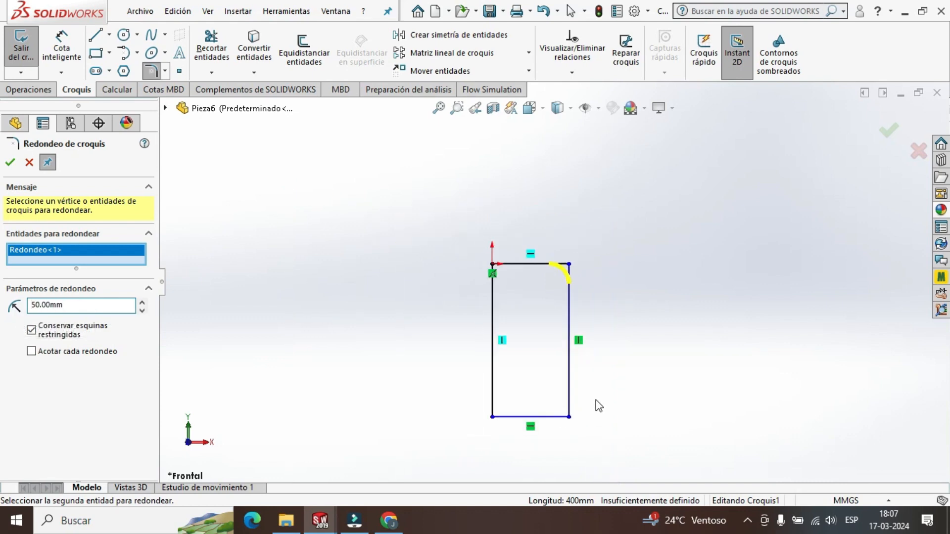
scroll(597, 400, down, 3)
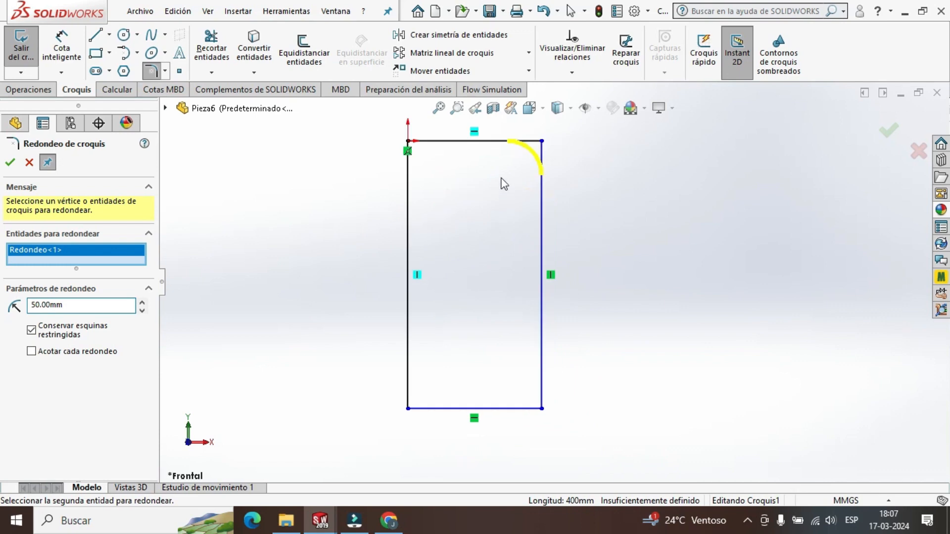
click(542, 378)
click(517, 410)
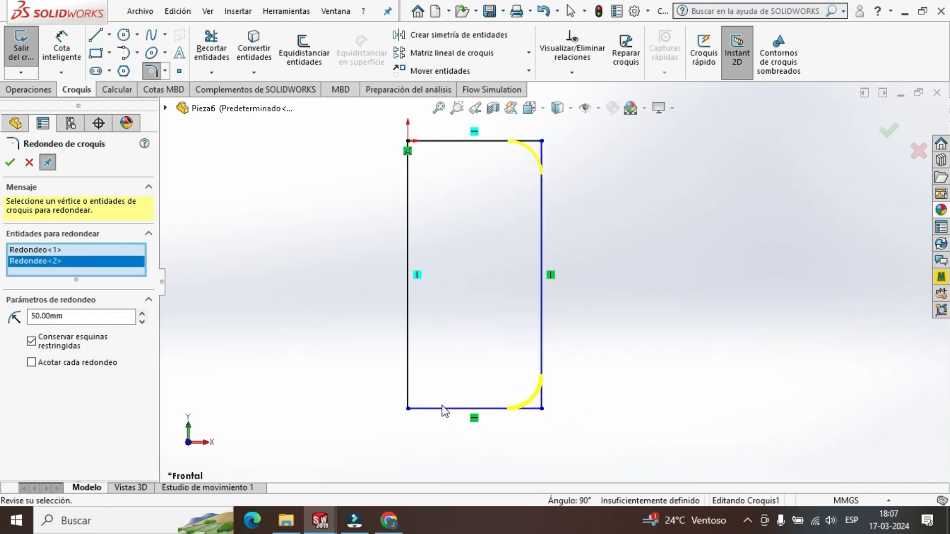
click(442, 409)
click(408, 372)
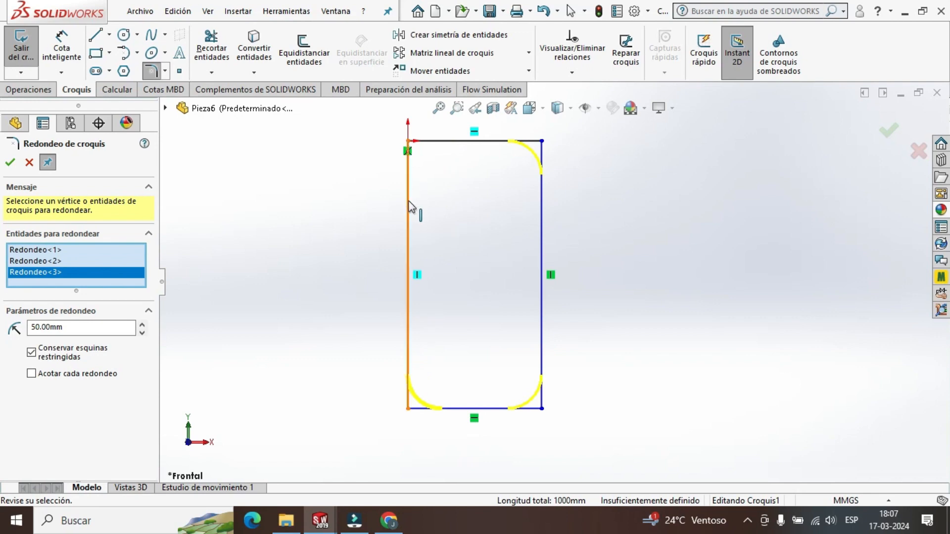
click(409, 207)
click(435, 142)
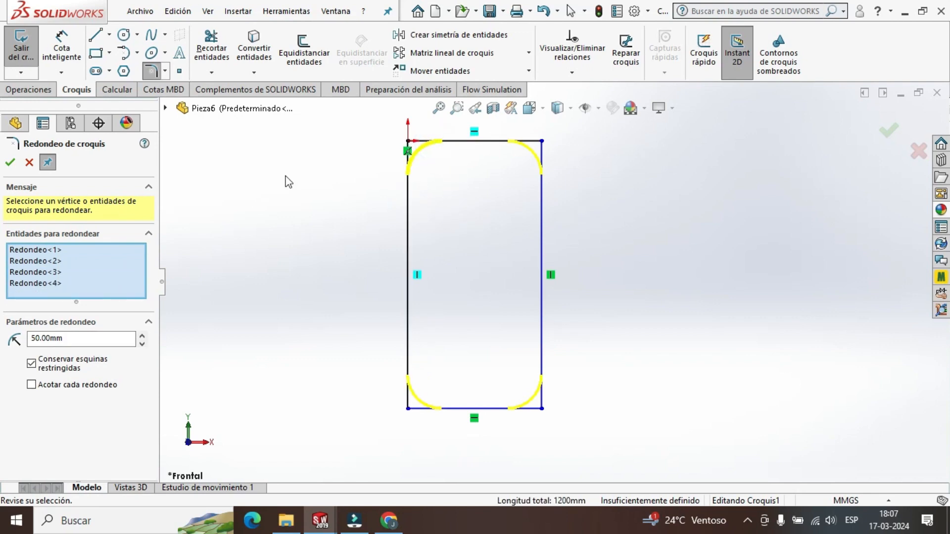
click(10, 164)
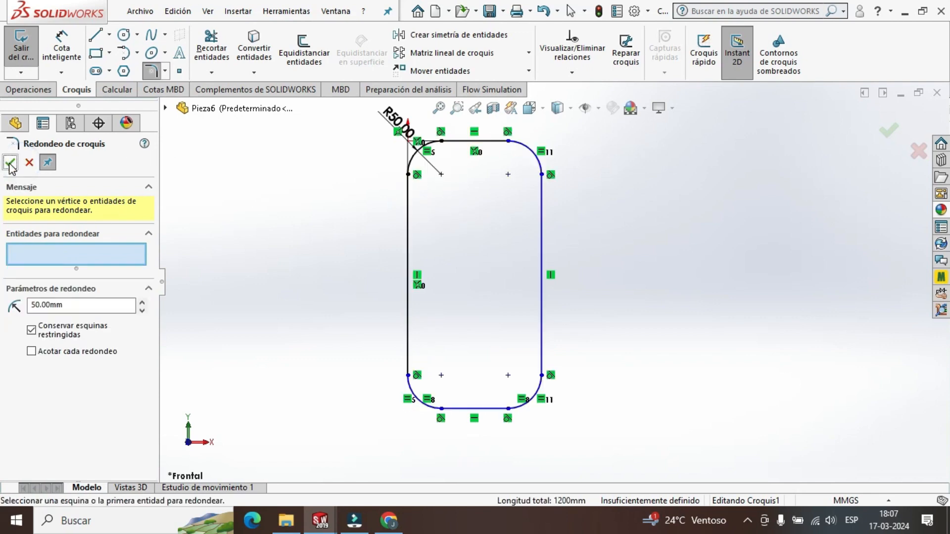
click(10, 163)
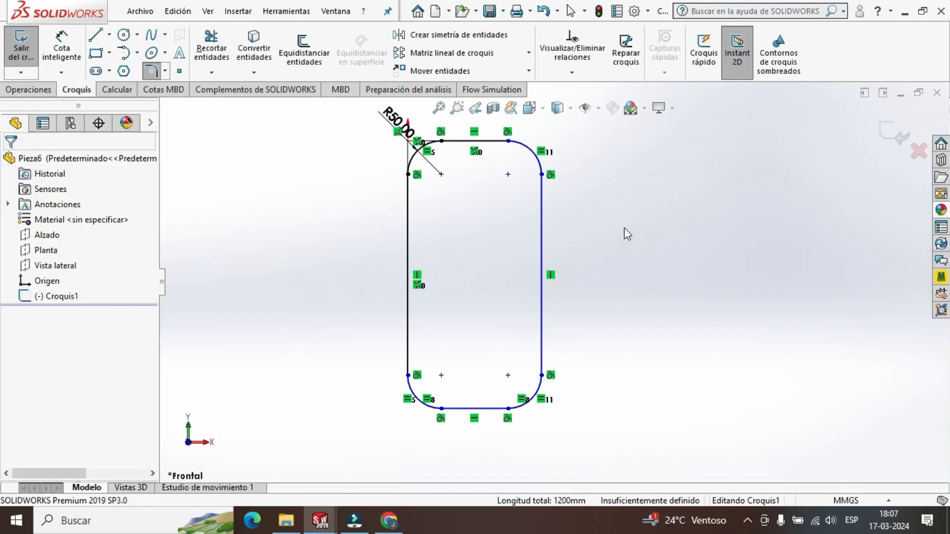
scroll(574, 267, up, 2)
scroll(577, 271, down, 1)
scroll(581, 290, up, 1)
scroll(569, 282, down, 1)
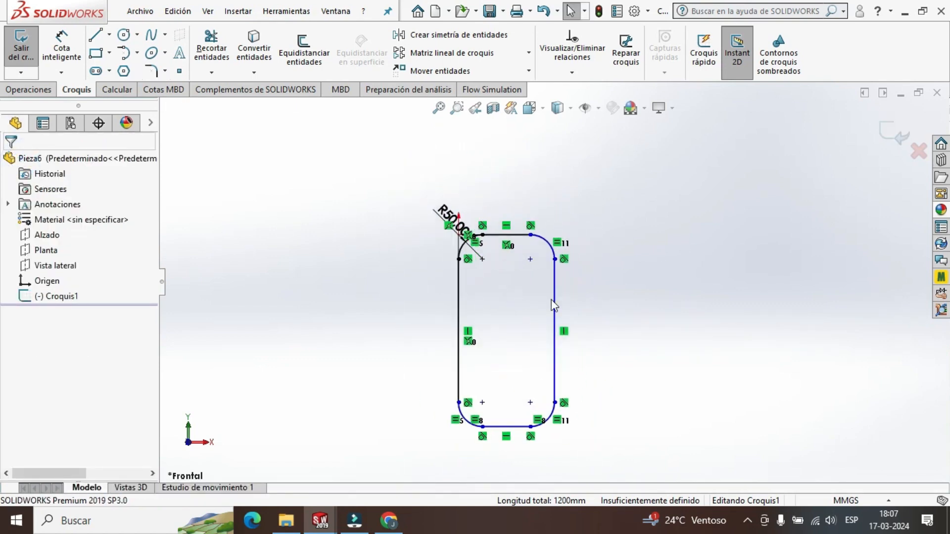
scroll(488, 352, up, 1)
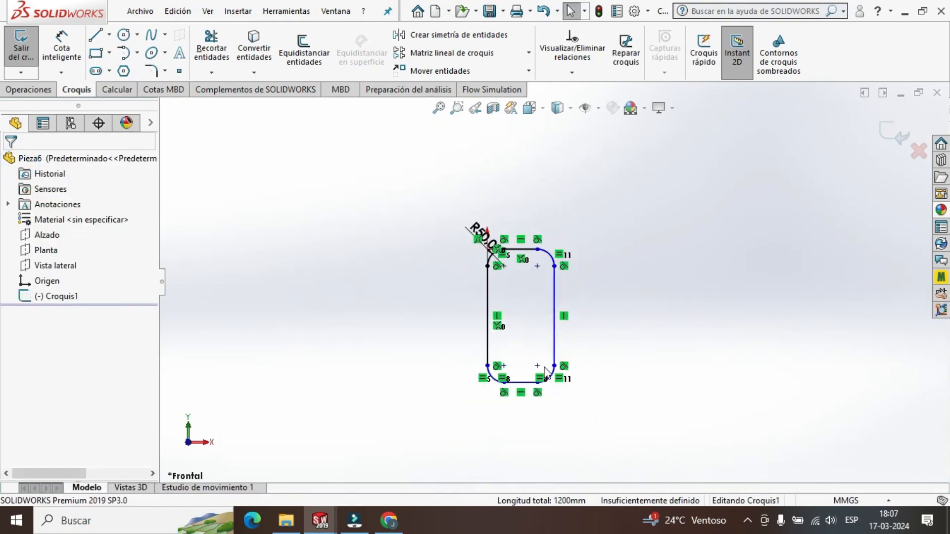
scroll(534, 329, down, 2)
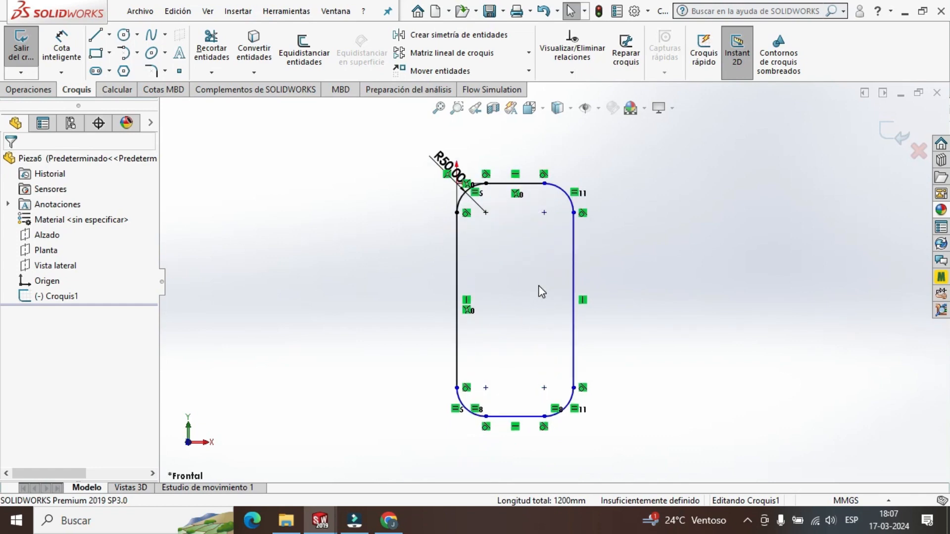
Draw a circle centred on the upper-left corner arc's centre point and set its radius to 30 mm.
scroll(553, 218, down, 1)
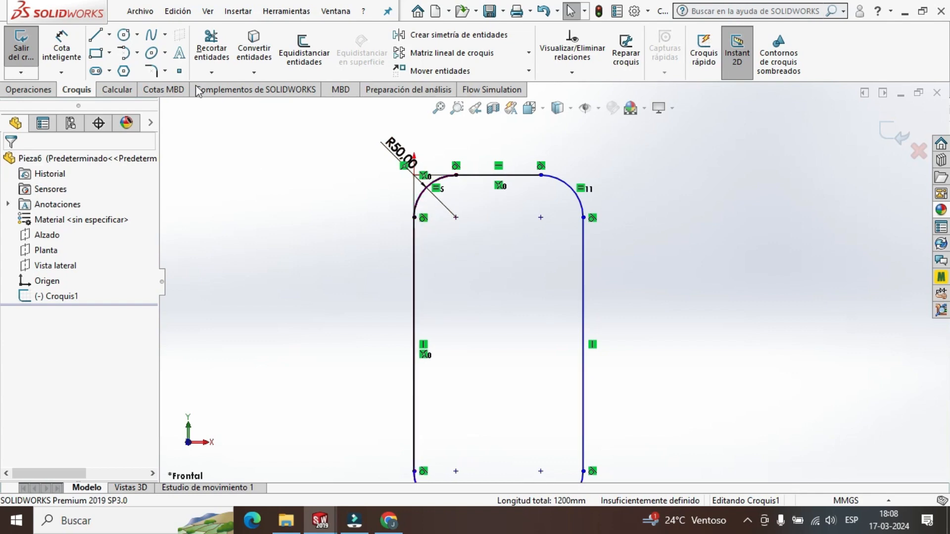
click(124, 34)
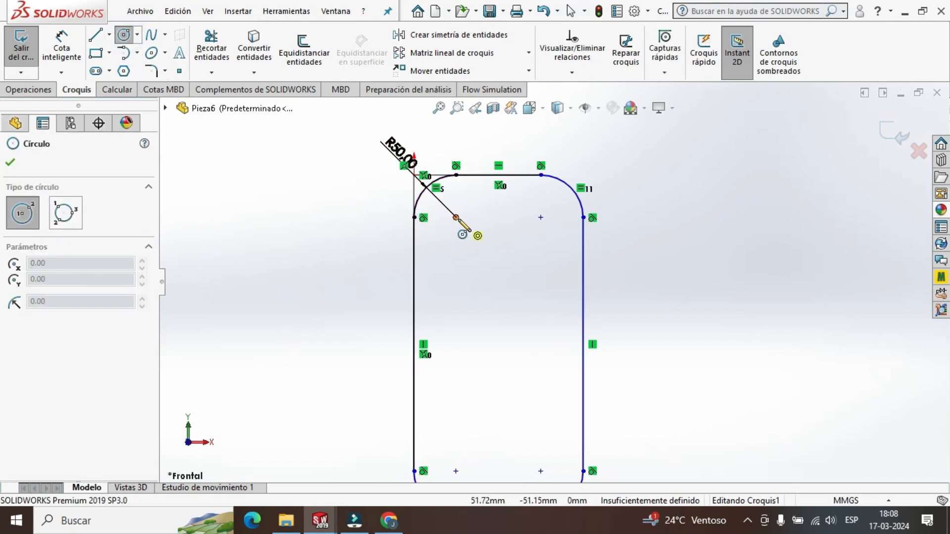
click(456, 218)
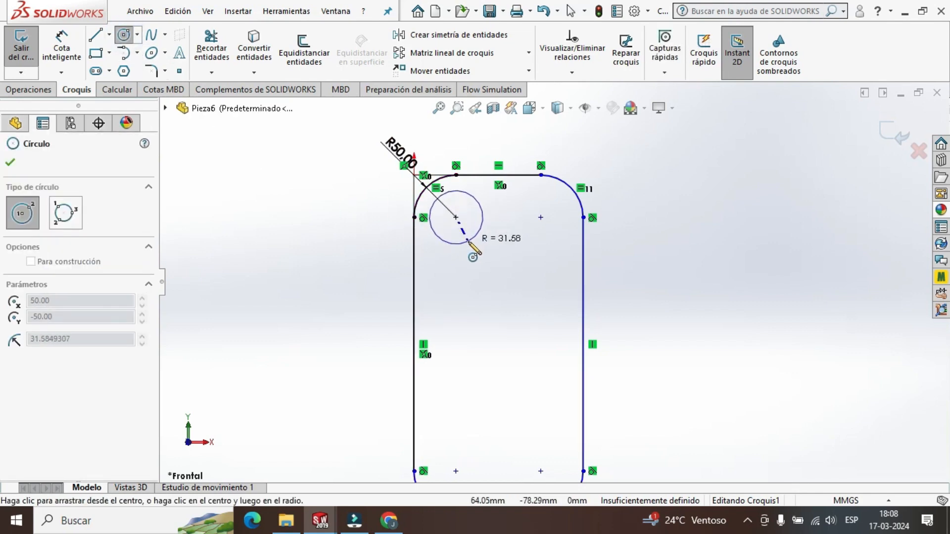
click(465, 241)
scroll(75, 346, down, 2)
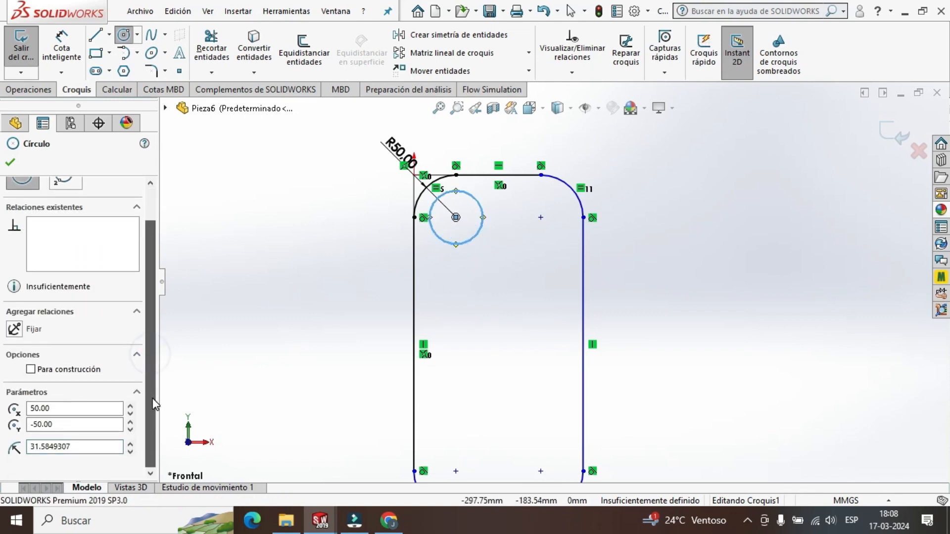
double_click(79, 447)
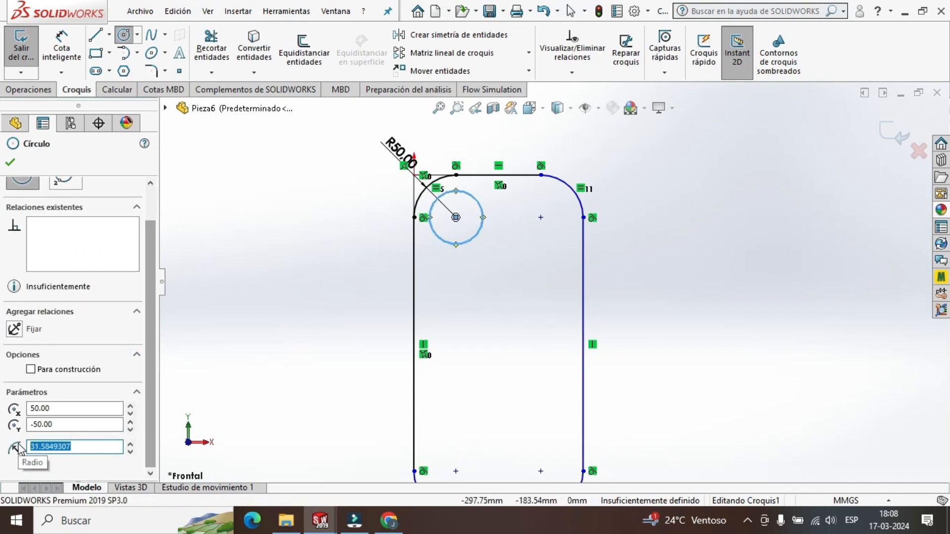
text(30)
key(Return)
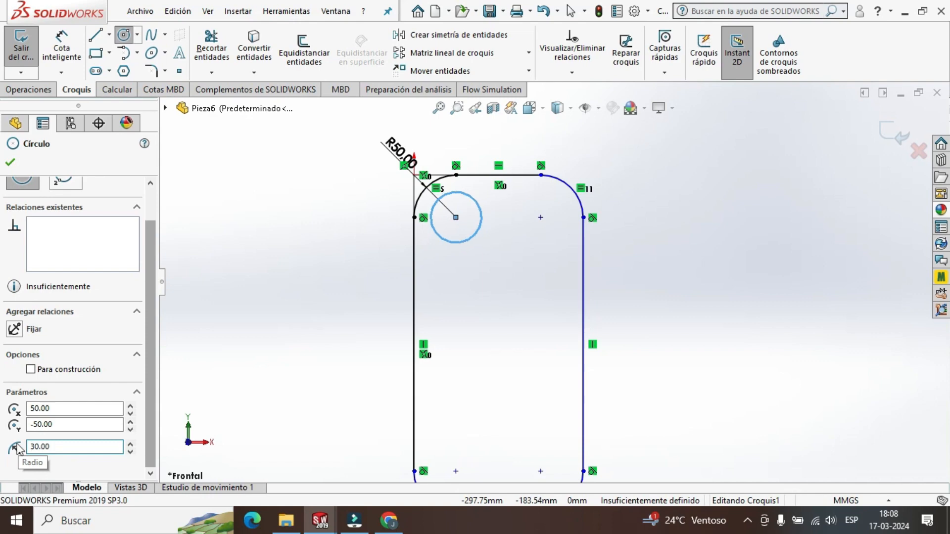
click(10, 162)
Draw a circle centred on the upper-right corner arc's centre point and set its radius to 30 mm.
click(124, 35)
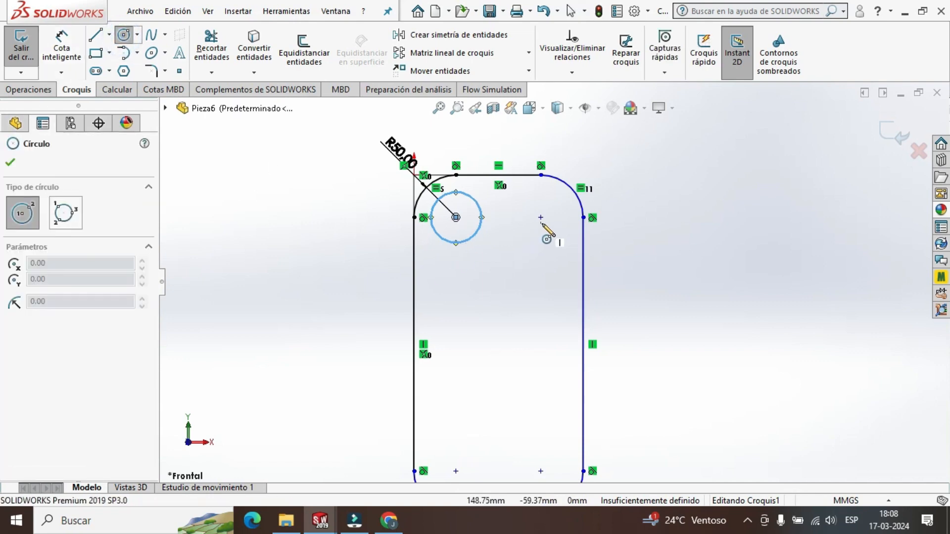
click(541, 218)
click(535, 244)
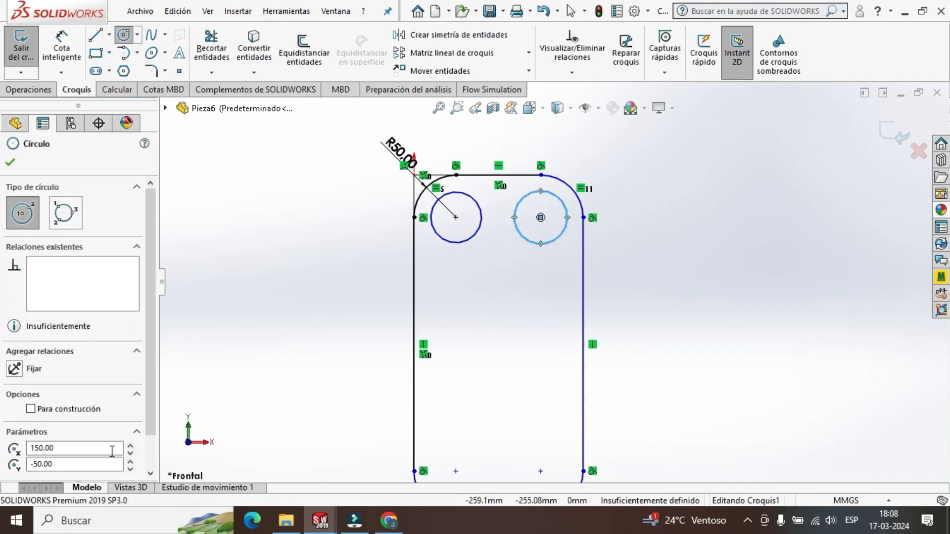
scroll(149, 421, down, 2)
drag(96, 454, 15, 457)
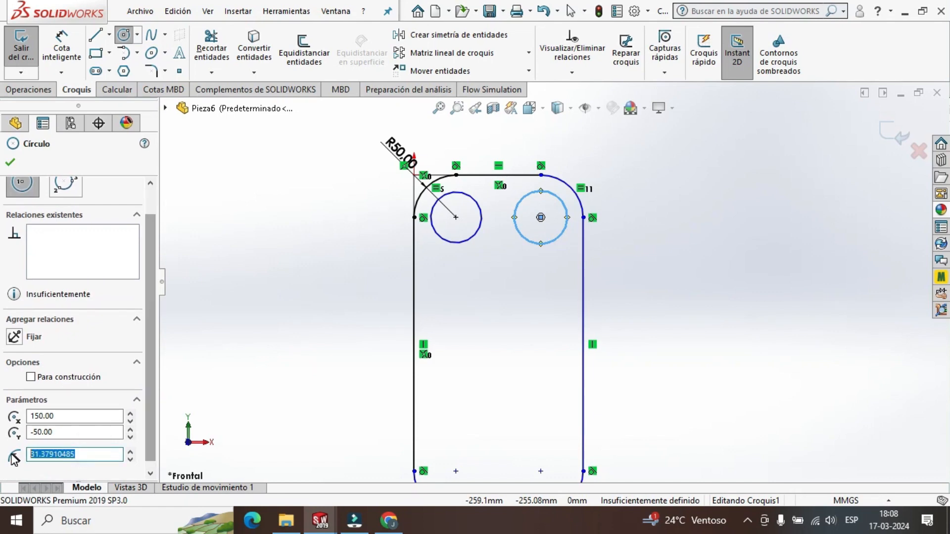
text(30)
key(Return)
scroll(561, 367, up, 3)
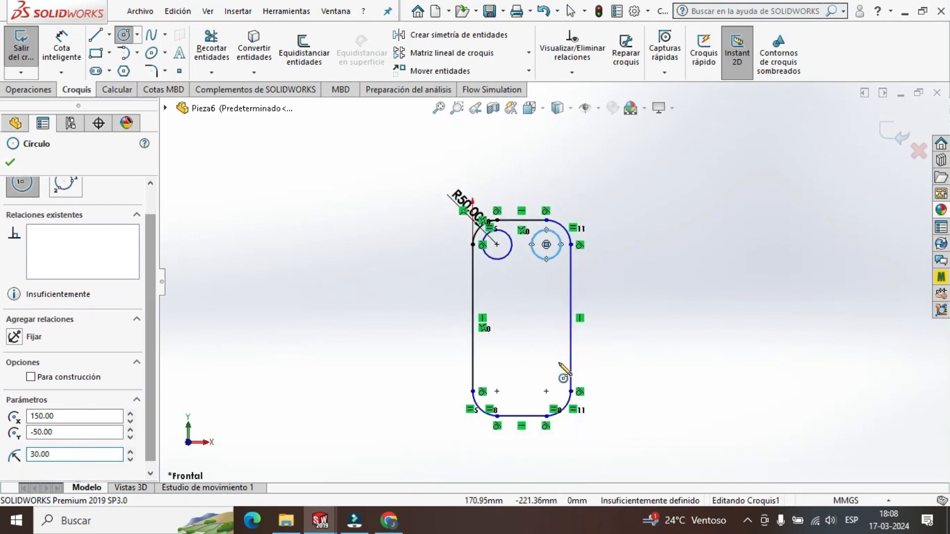
scroll(561, 376, down, 2)
click(10, 163)
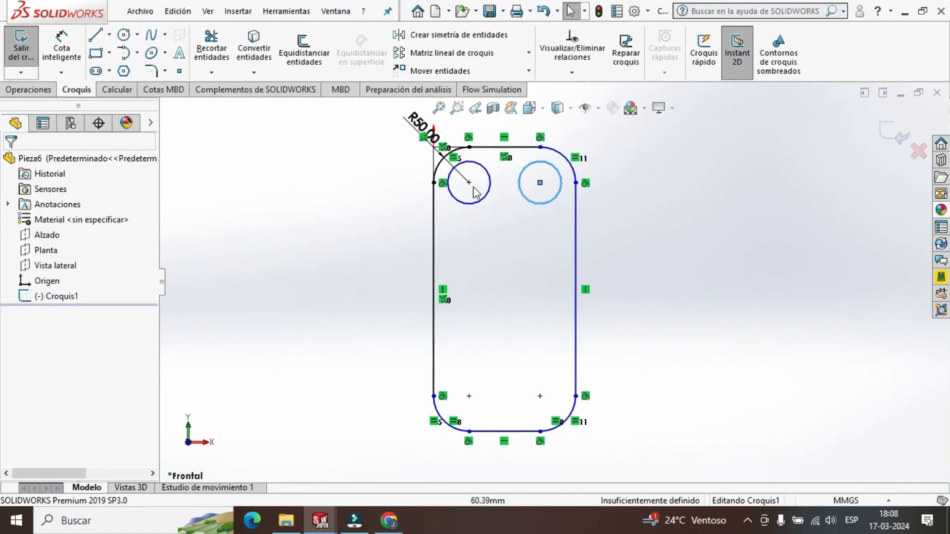
Draw a horizontal construction line between the midpoints of the outline's left and right lines.
click(108, 34)
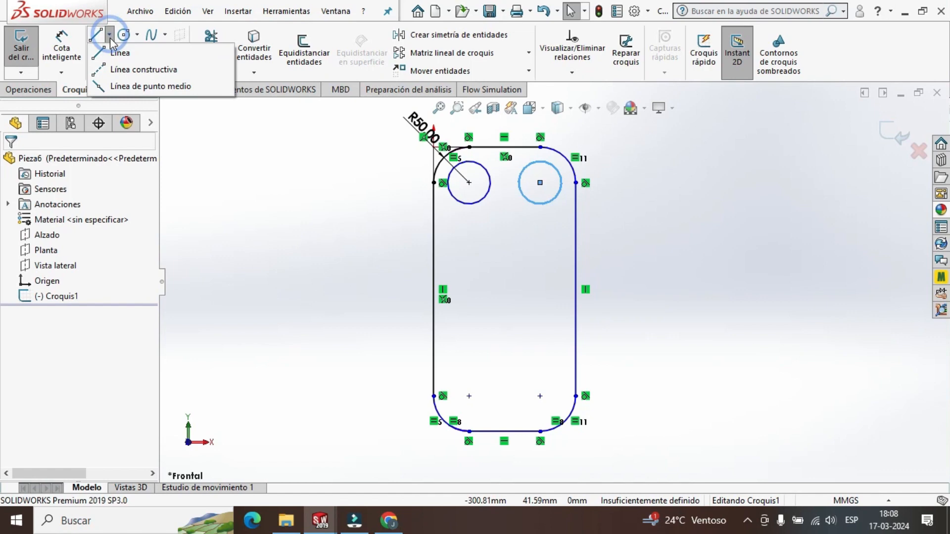
click(121, 69)
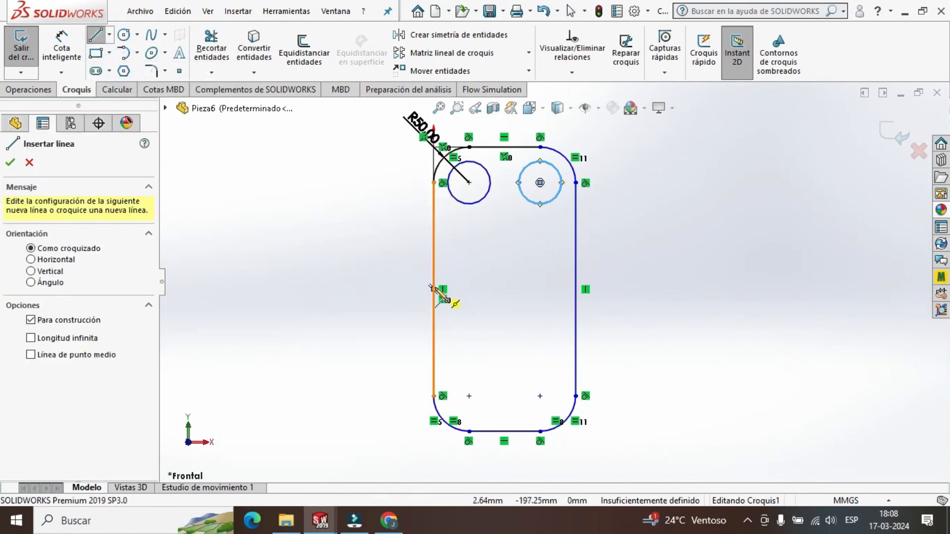
click(433, 289)
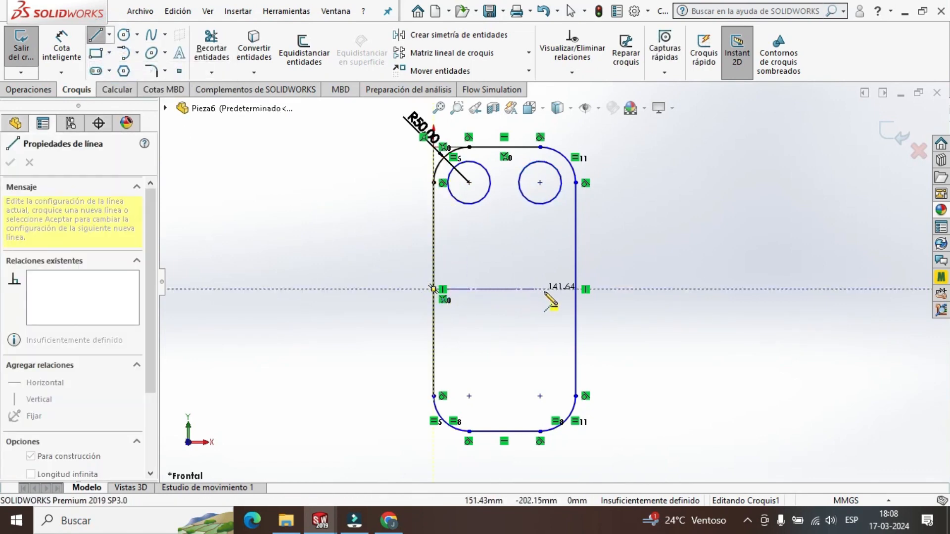
click(575, 289)
key(Escape)
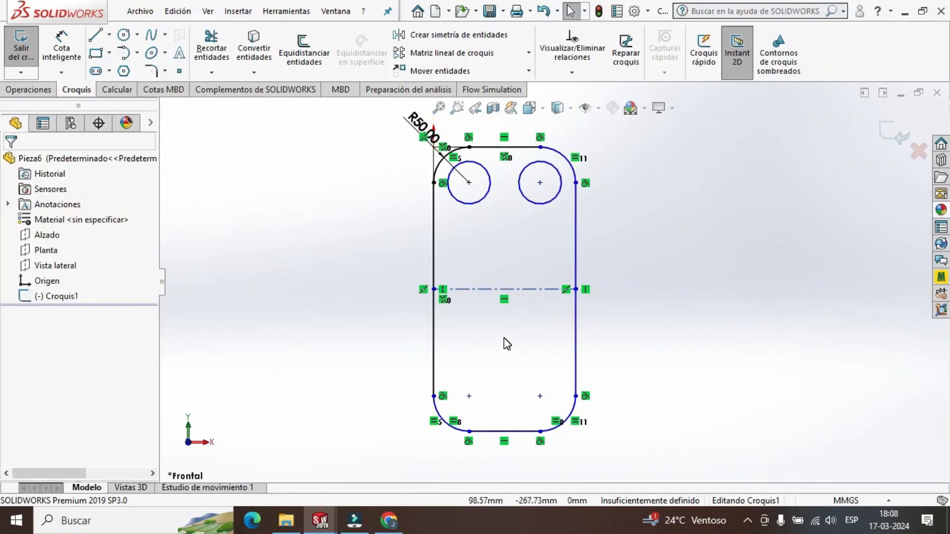
Mirror copies of the two upper circles about the horizontal construction line.
click(467, 37)
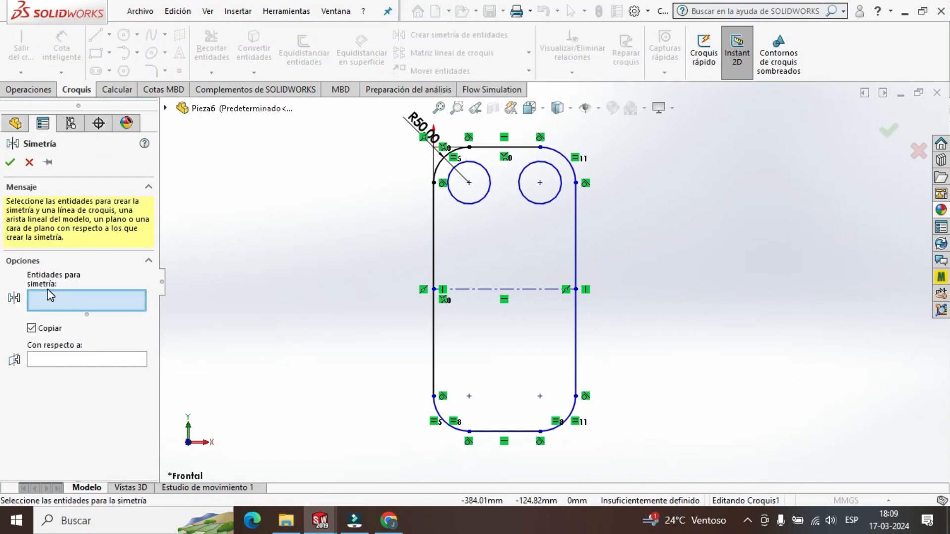
click(469, 205)
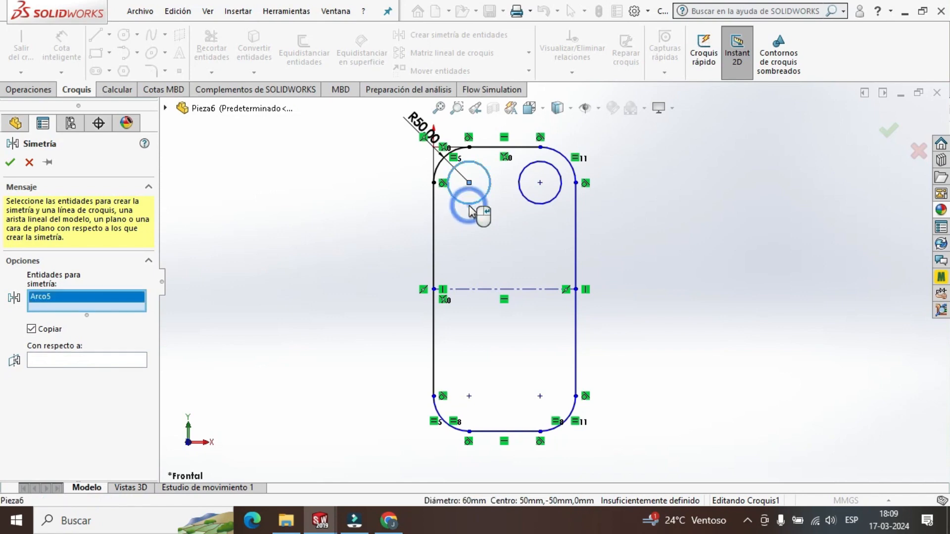
click(549, 203)
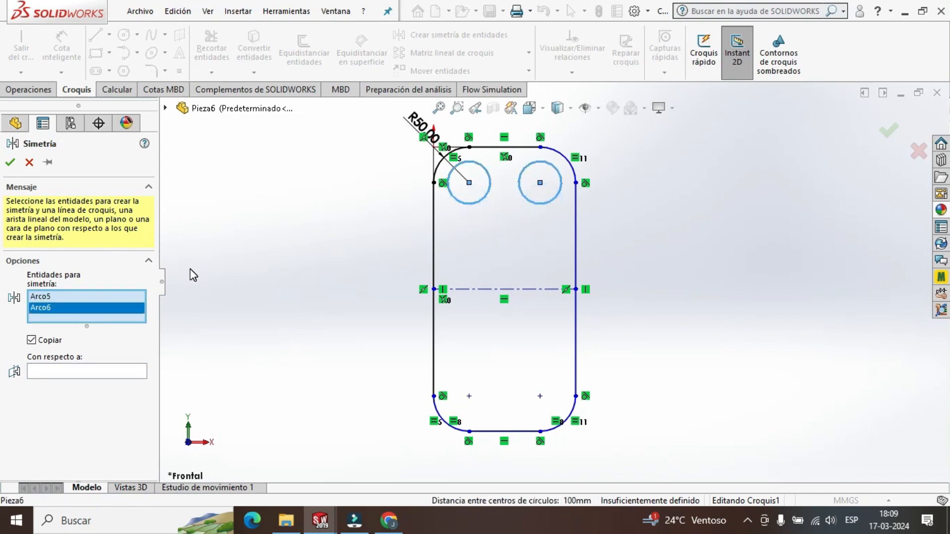
click(64, 370)
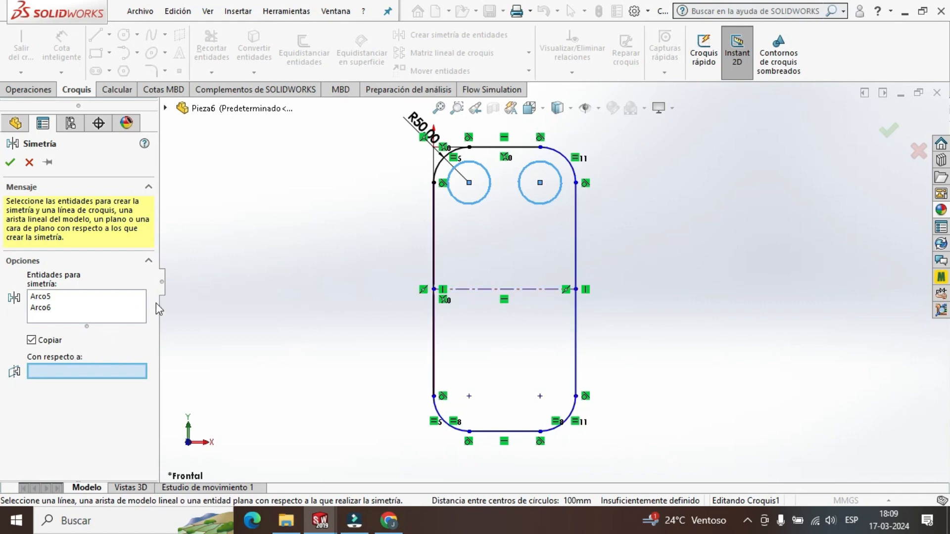
click(478, 289)
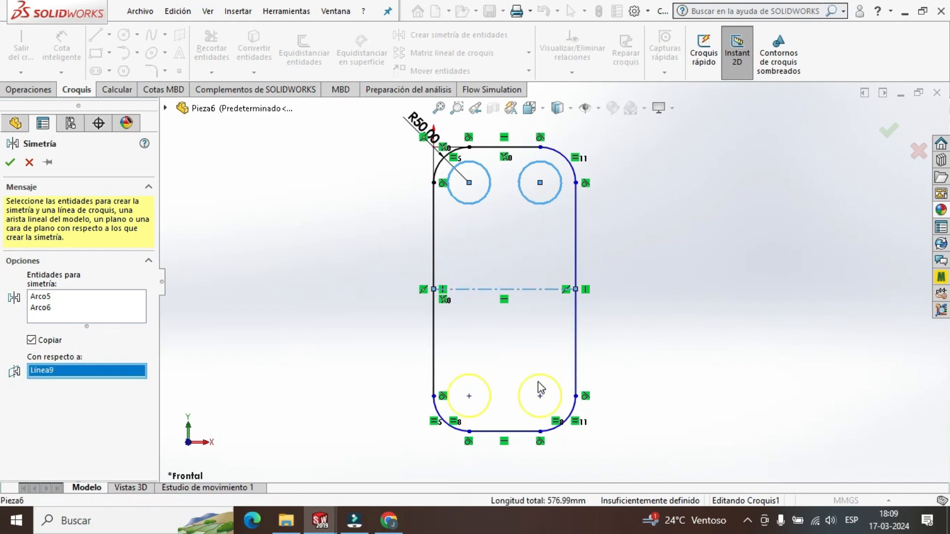
click(10, 164)
Check the sketched outline with its four corner circles and exit the sketch.
scroll(510, 414, down, 3)
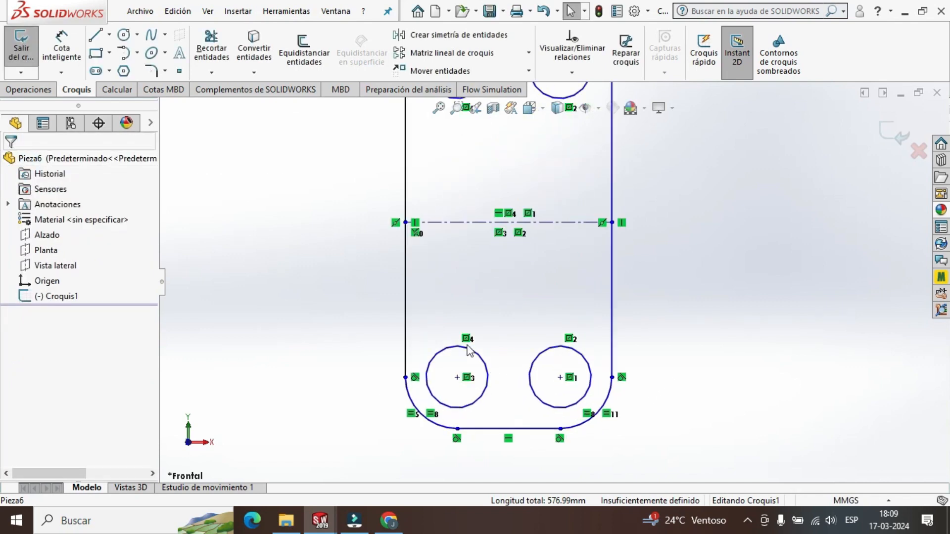
scroll(559, 233, up, 2)
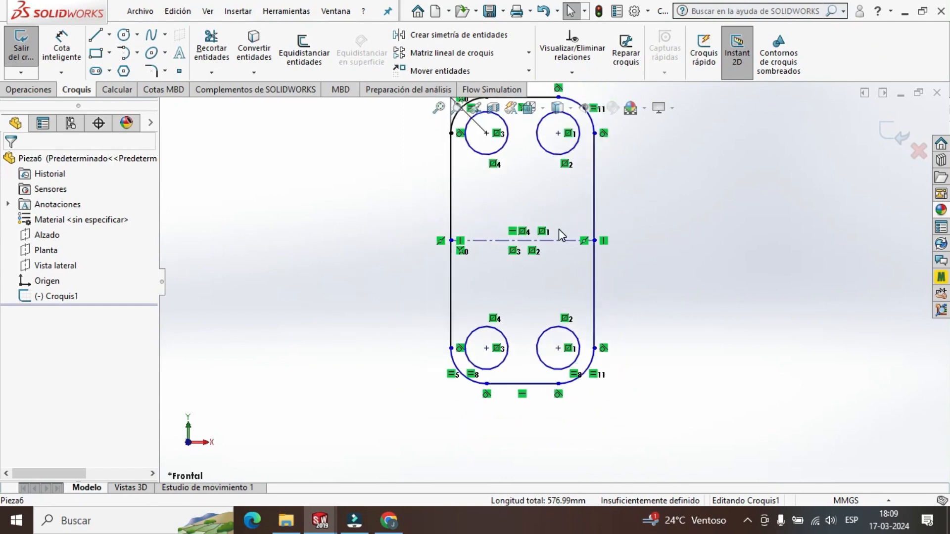
scroll(560, 230, up, 2)
scroll(625, 257, down, 2)
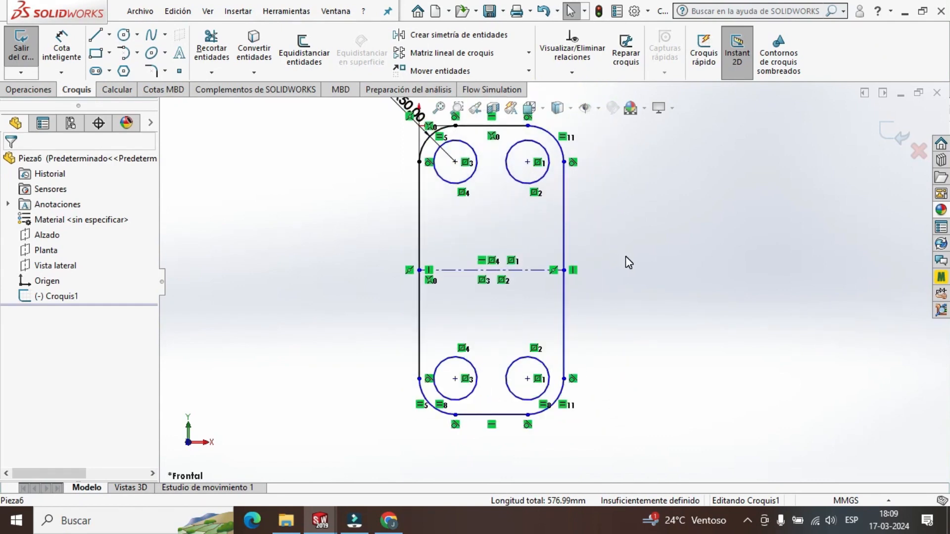
scroll(626, 257, down, 1)
scroll(625, 257, up, 1)
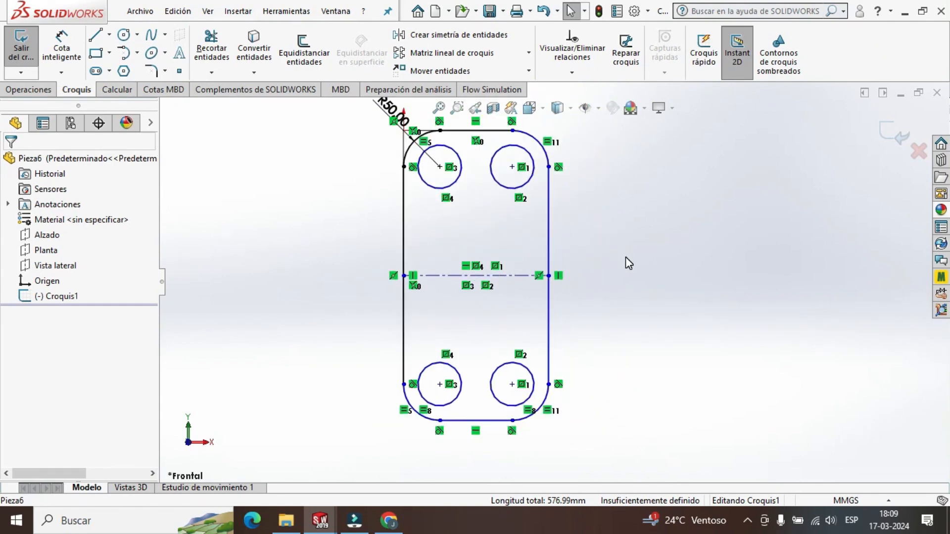
click(893, 133)
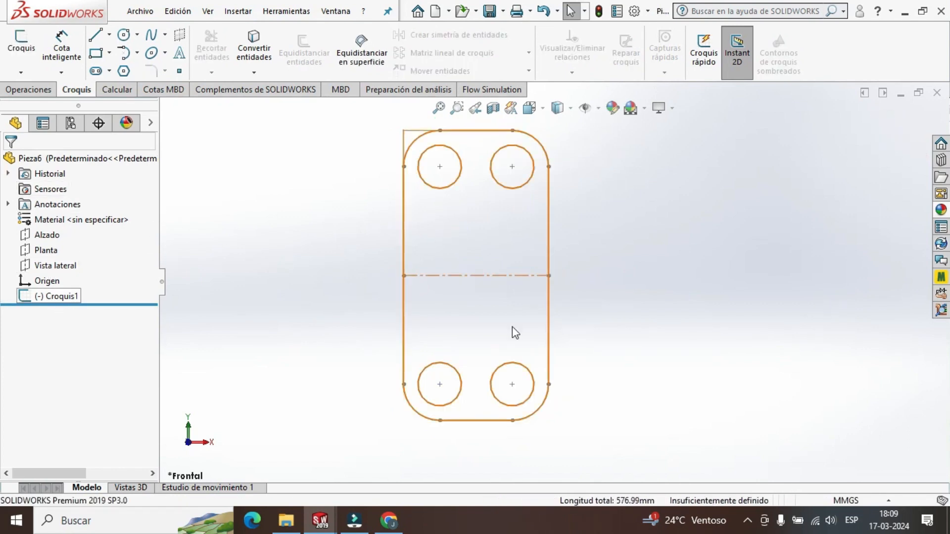
click(40, 91)
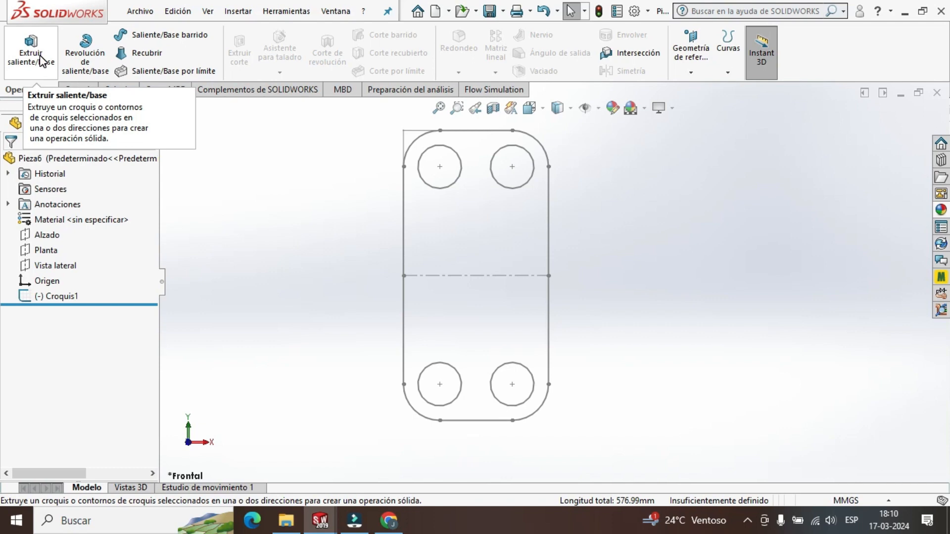
click(42, 60)
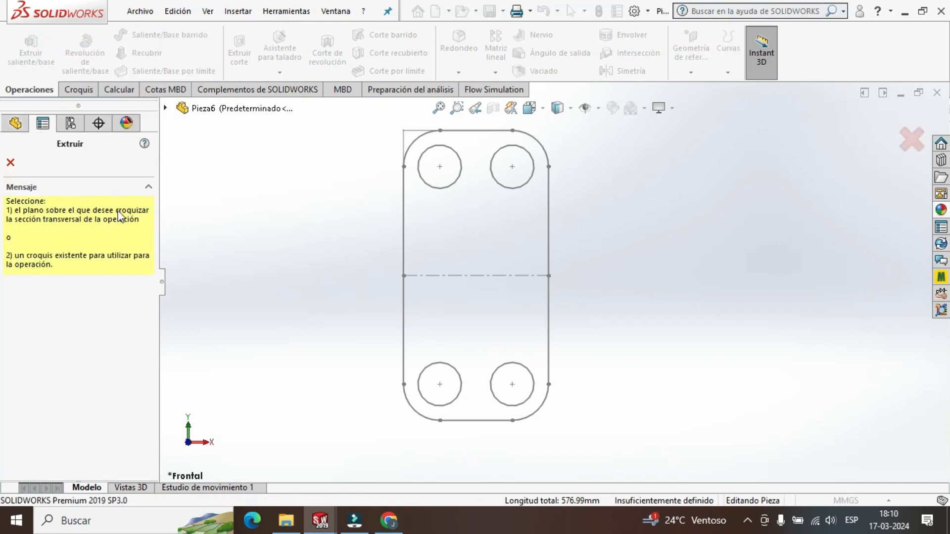
click(912, 140)
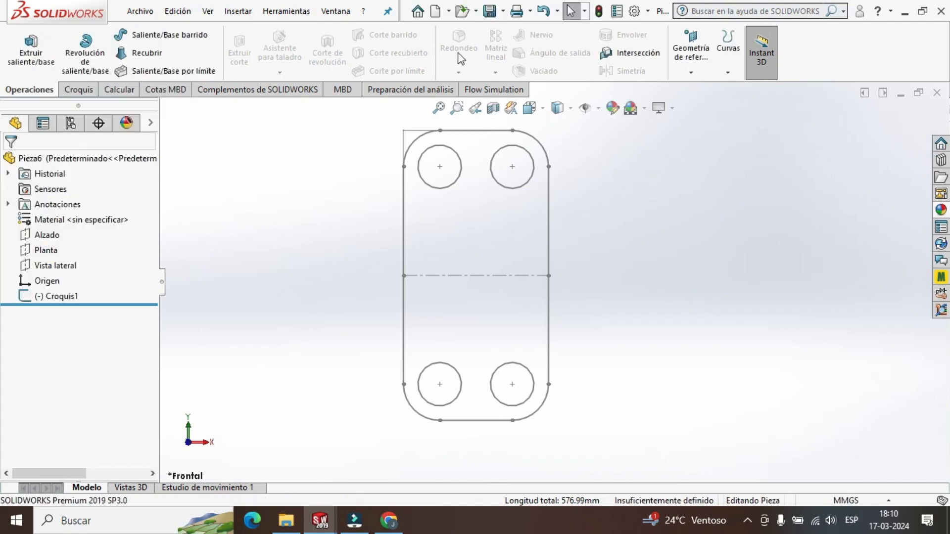
Extrude the plate sketch as a boss to a specified depth (Hasta profundidad especificada) of 20 mm.
click(67, 297)
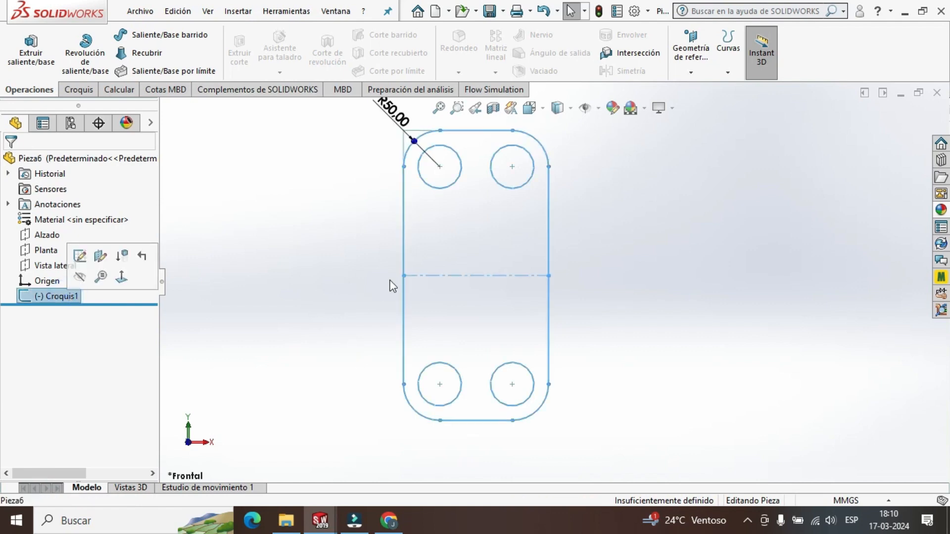
click(31, 49)
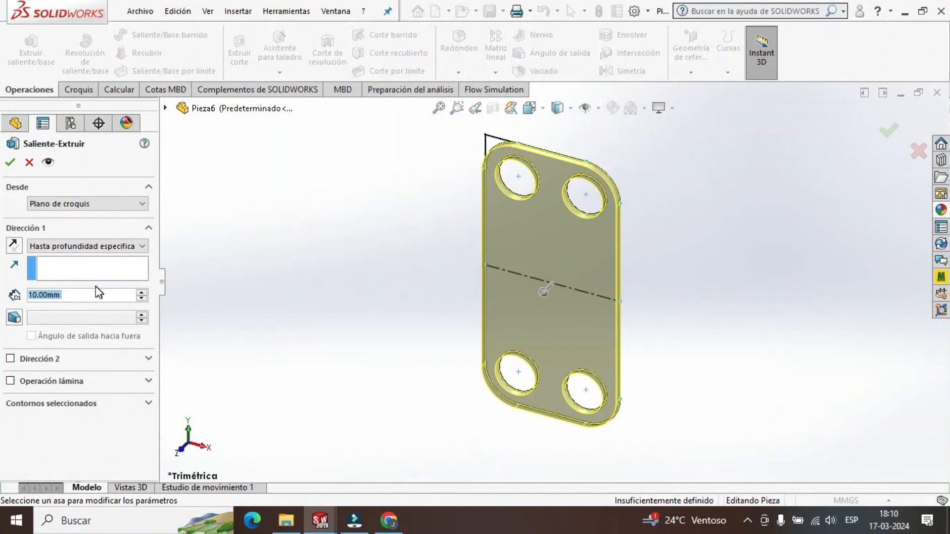
text(0)
key(Return)
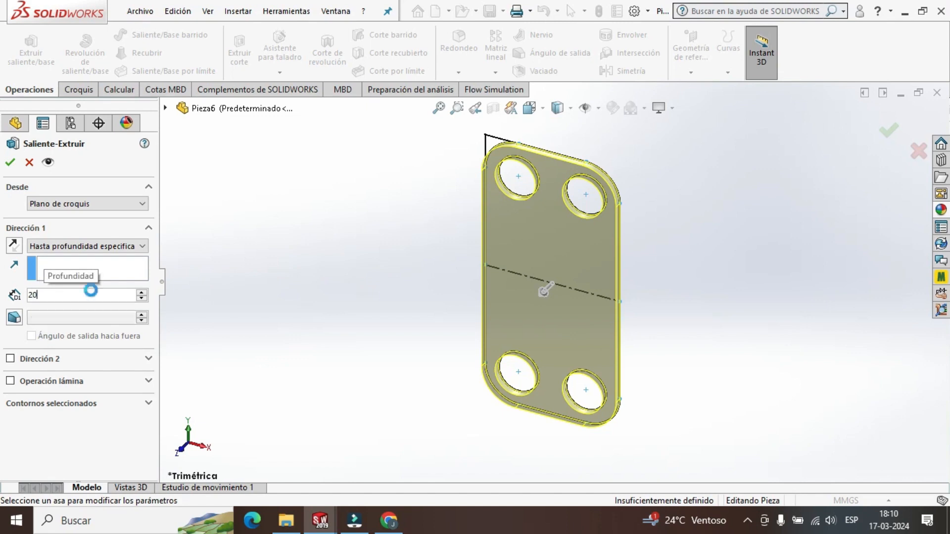
click(138, 246)
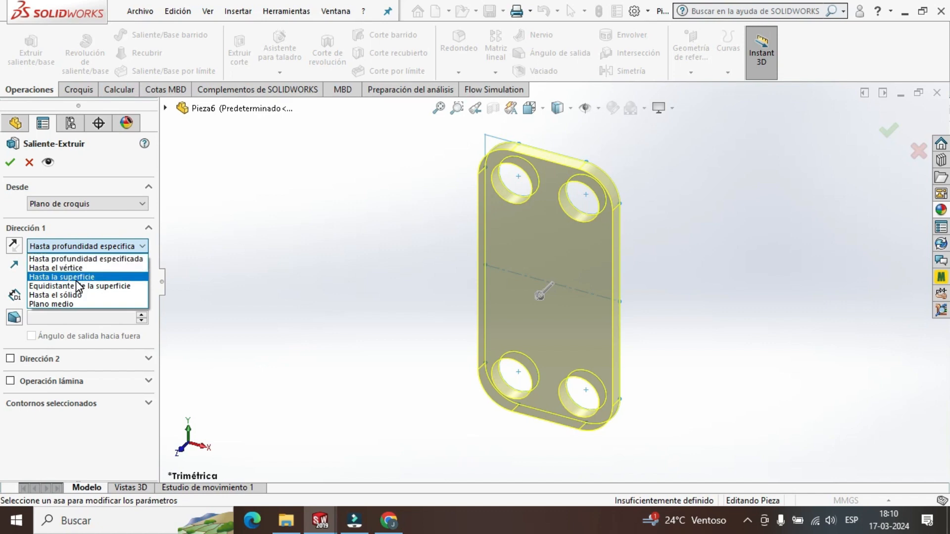
click(120, 260)
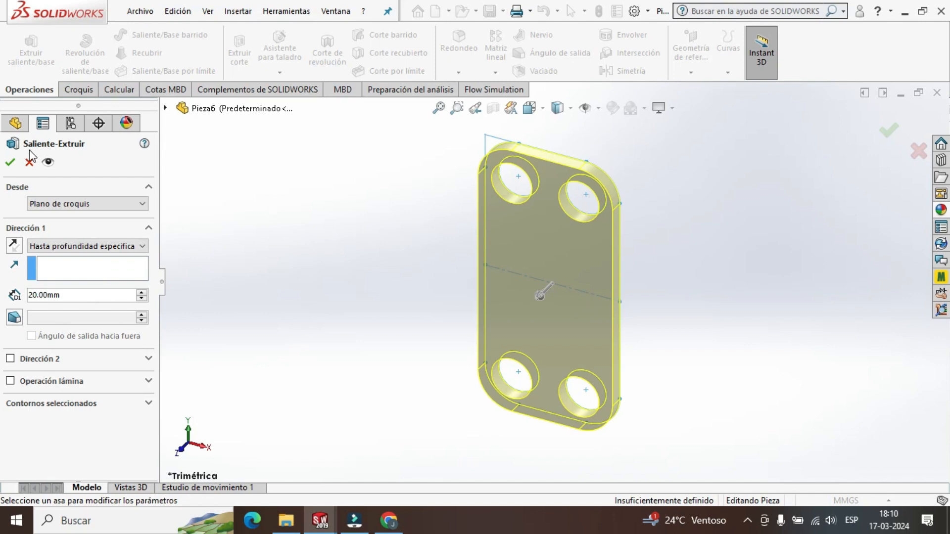
click(10, 163)
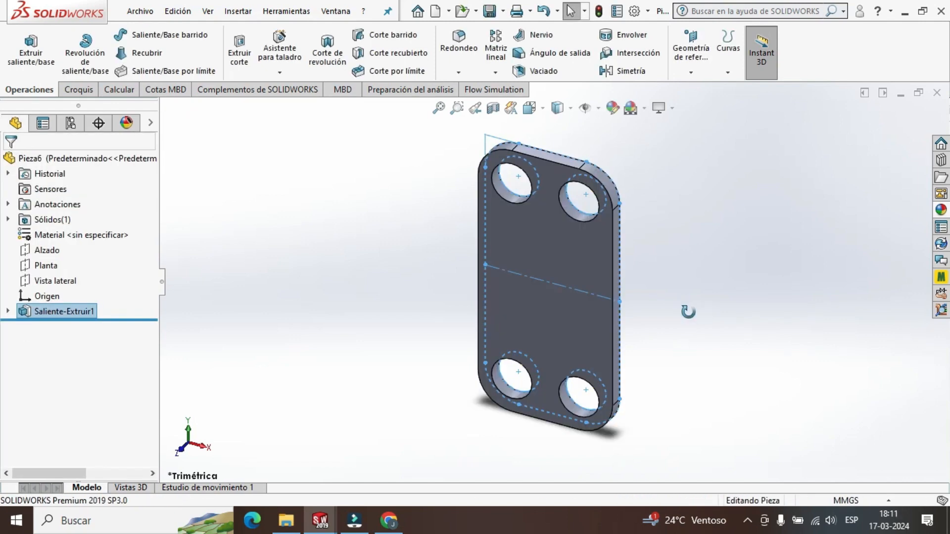
Examine the extruded plate from several orientations, including trimetric, face-on and edge-on views.
middle_drag(693, 339, 695, 204)
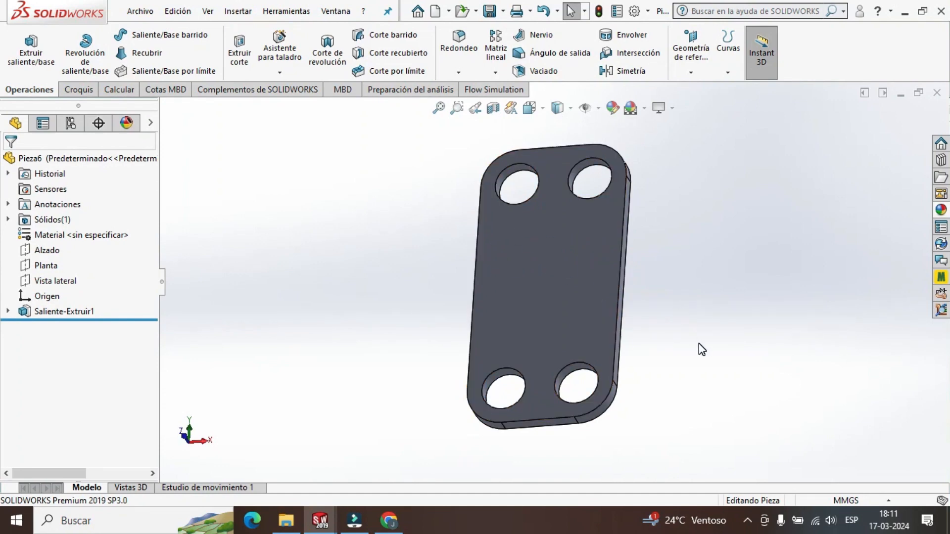
middle_drag(726, 331, 668, 366)
click(542, 108)
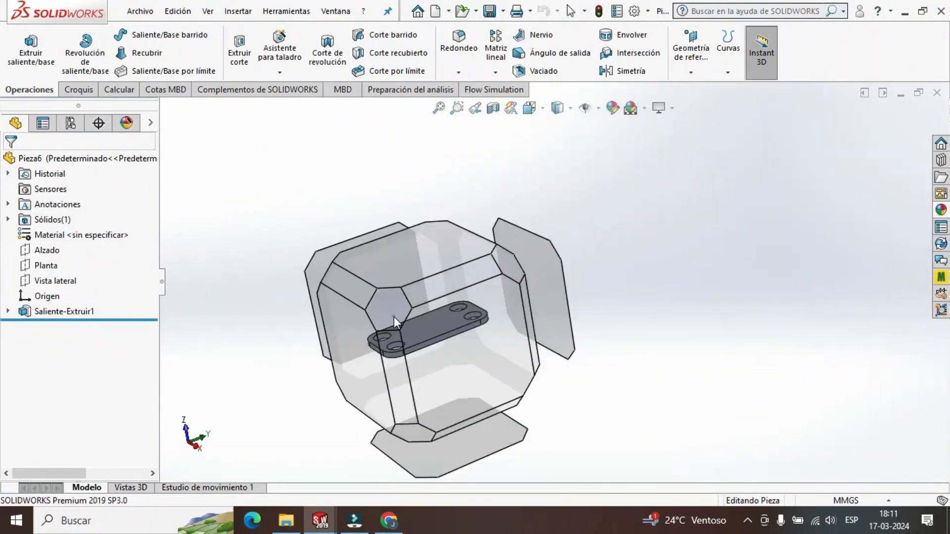
click(394, 316)
click(541, 110)
click(475, 269)
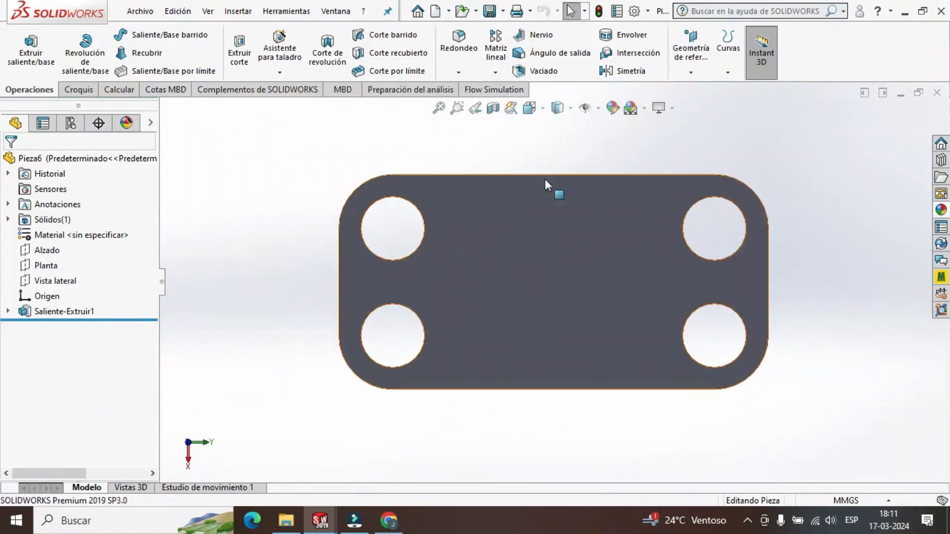
click(542, 109)
click(521, 215)
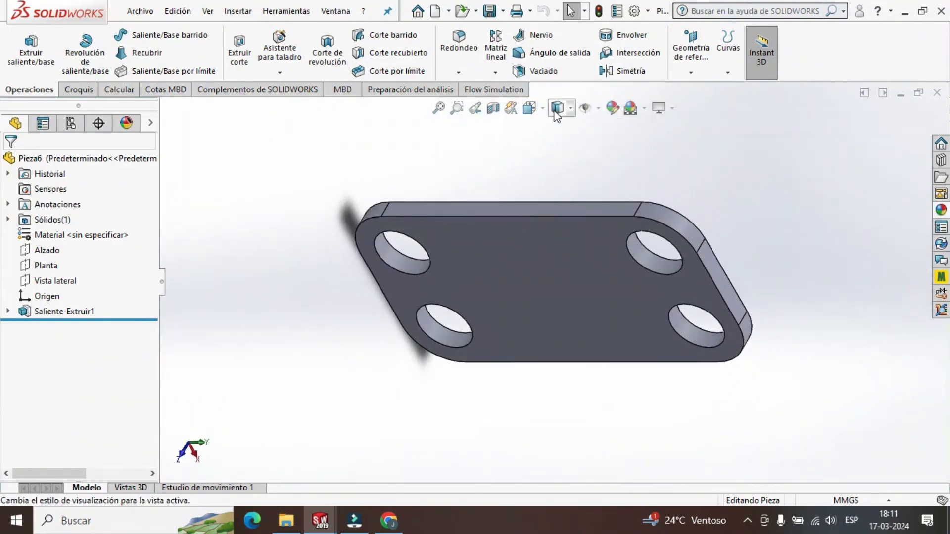
click(529, 108)
click(411, 283)
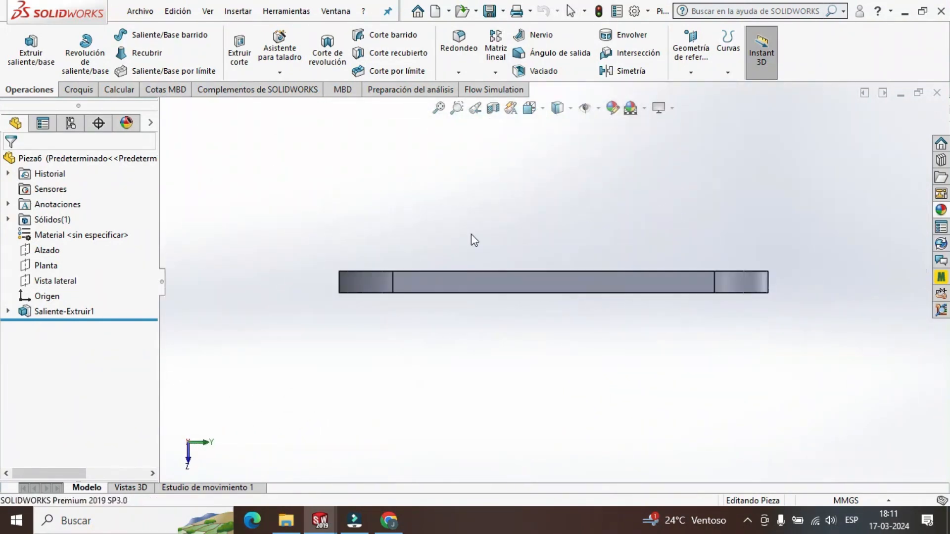
click(531, 108)
click(446, 461)
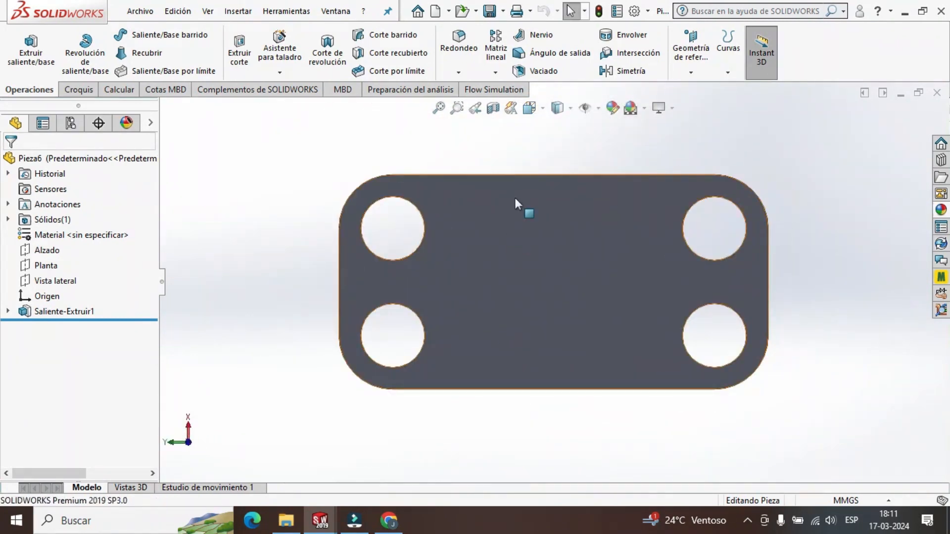
click(530, 107)
click(454, 377)
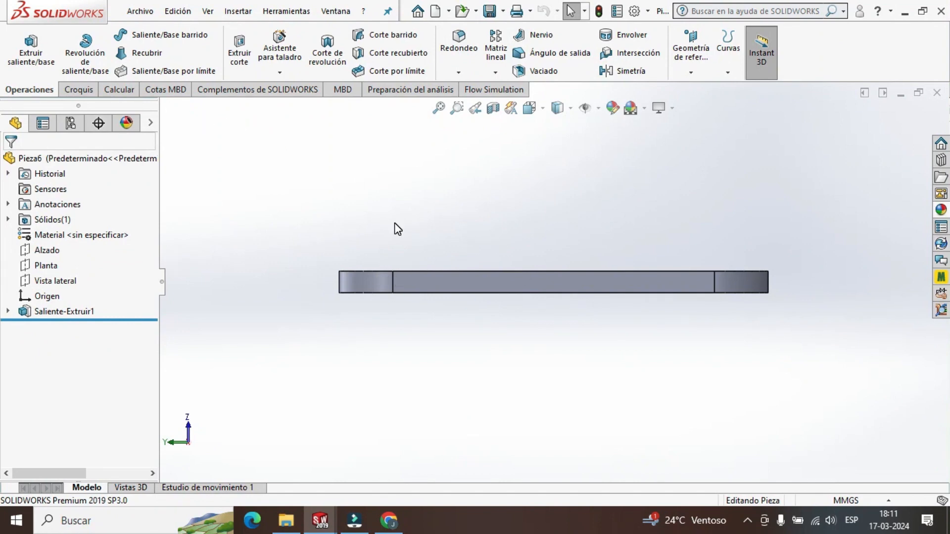
Start a construction-line sketch on the plate's long flat side face.
click(87, 90)
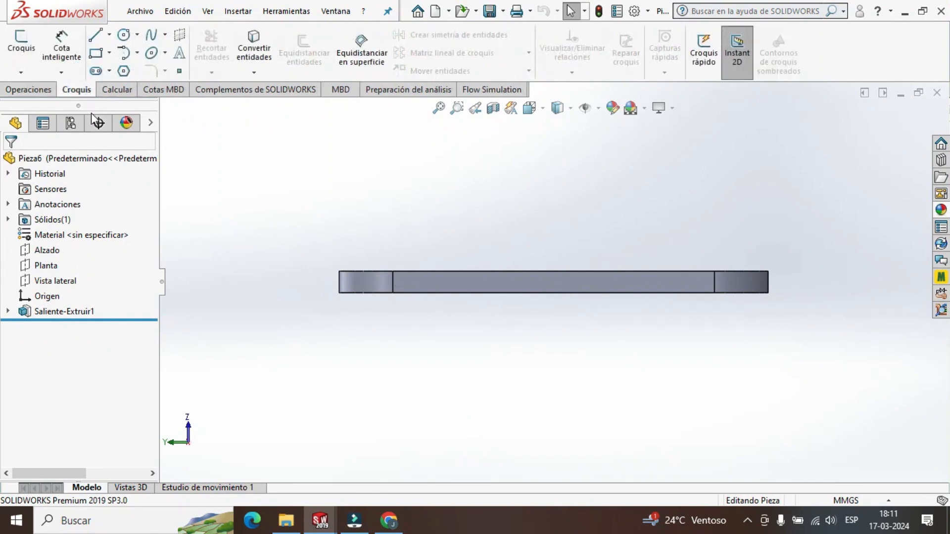
click(108, 34)
click(134, 72)
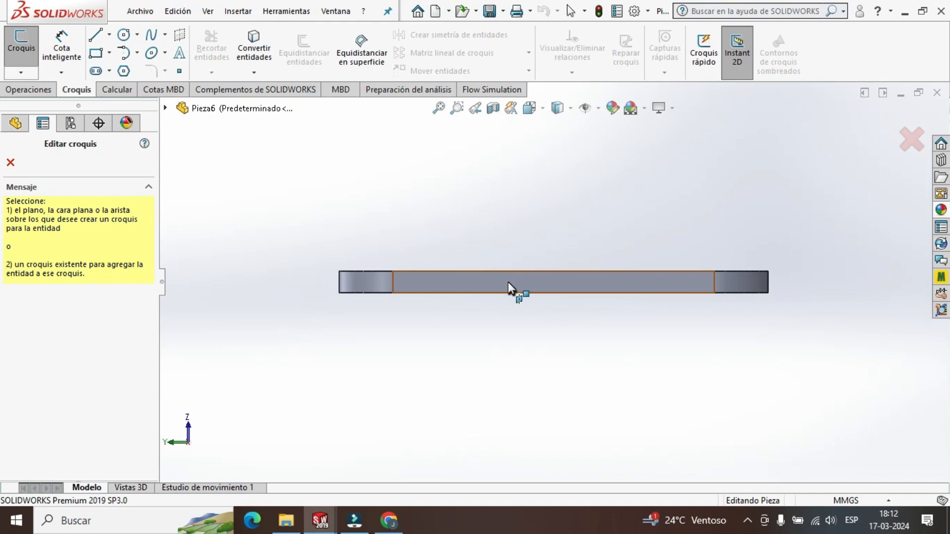
click(556, 289)
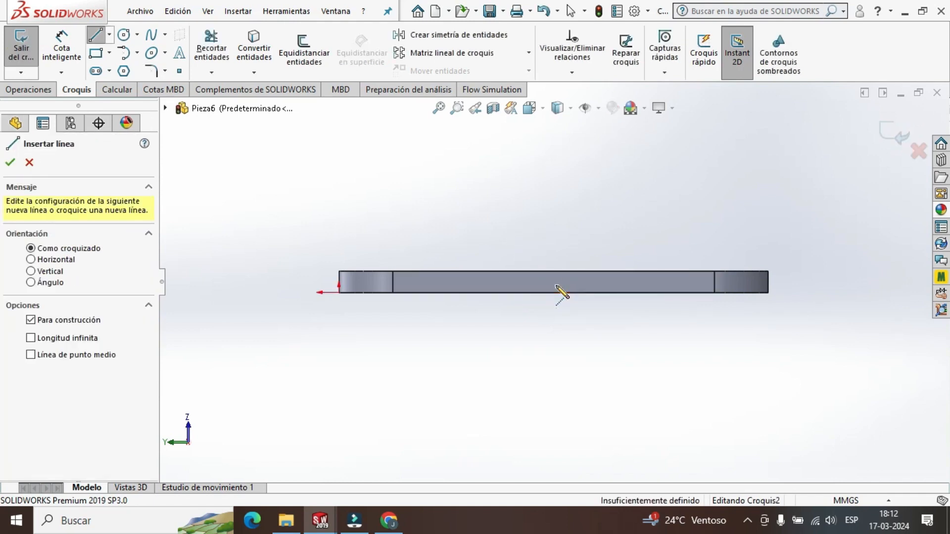
Draw a vertical construction line upward from the midpoint of the side face's top edge and set its length to 50 mm.
middle_drag(552, 283, 572, 314)
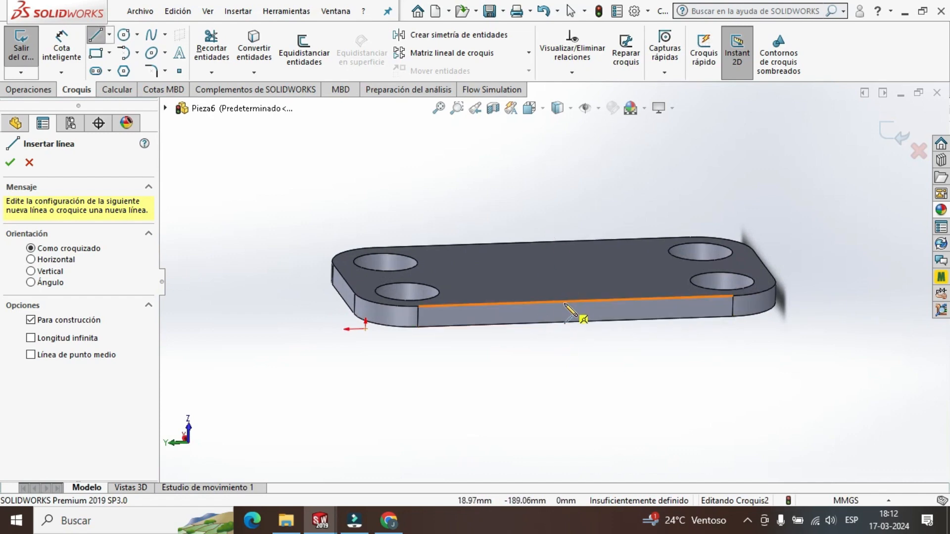
click(531, 110)
click(475, 317)
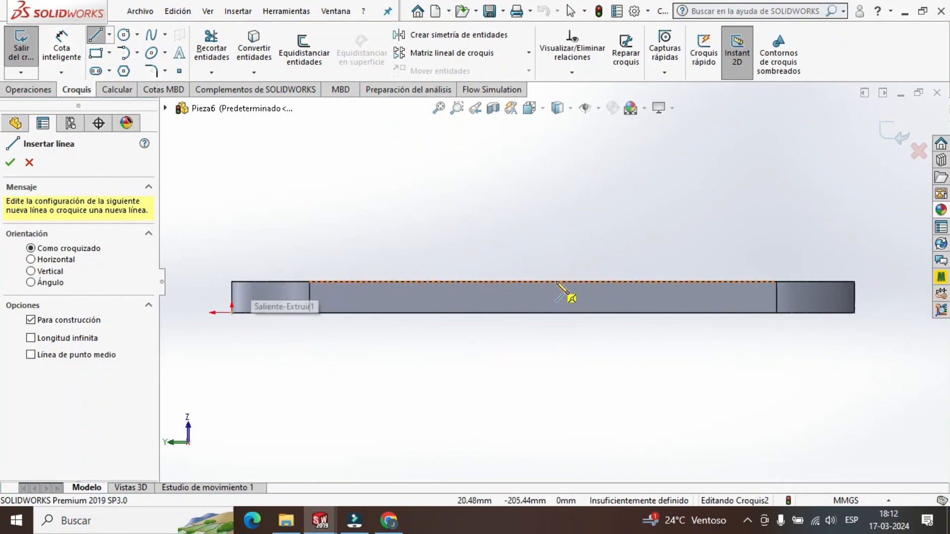
drag(542, 281, 543, 192)
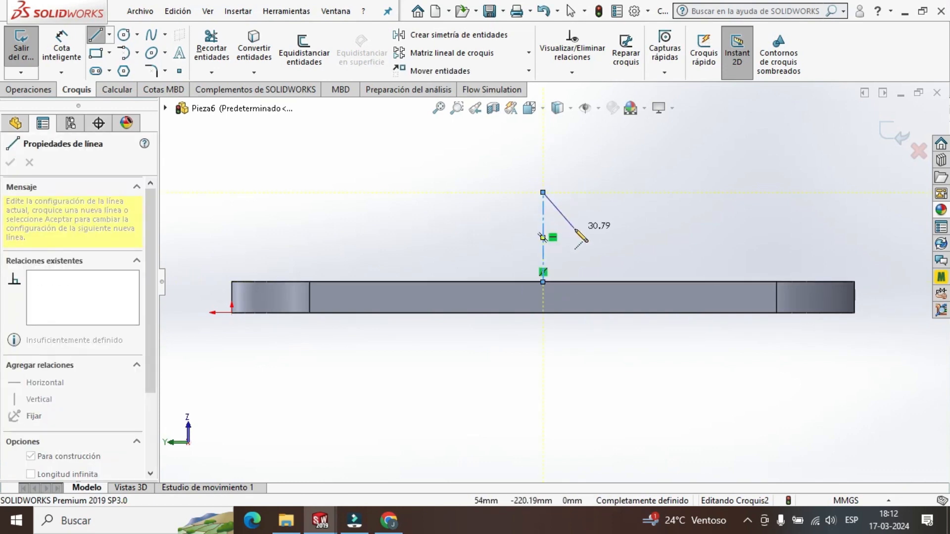
key(Escape)
click(543, 250)
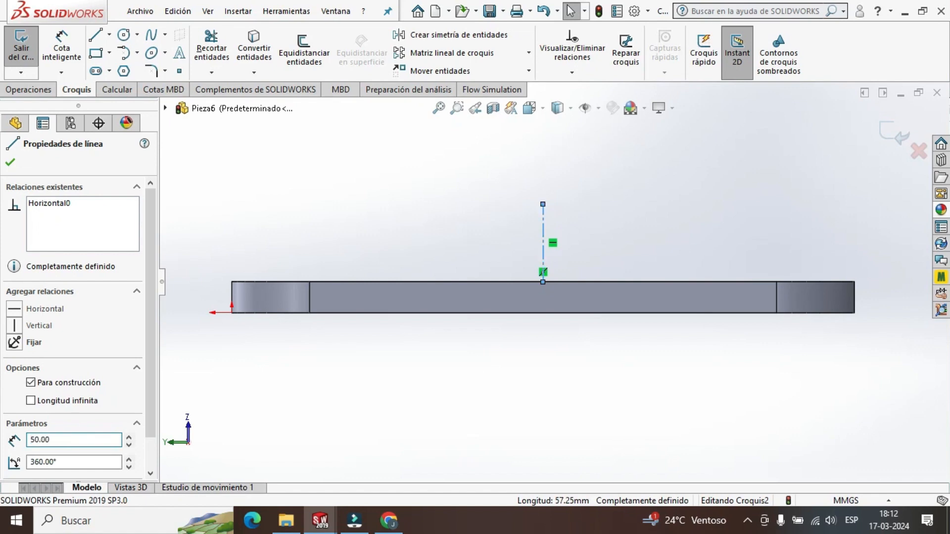
click(10, 162)
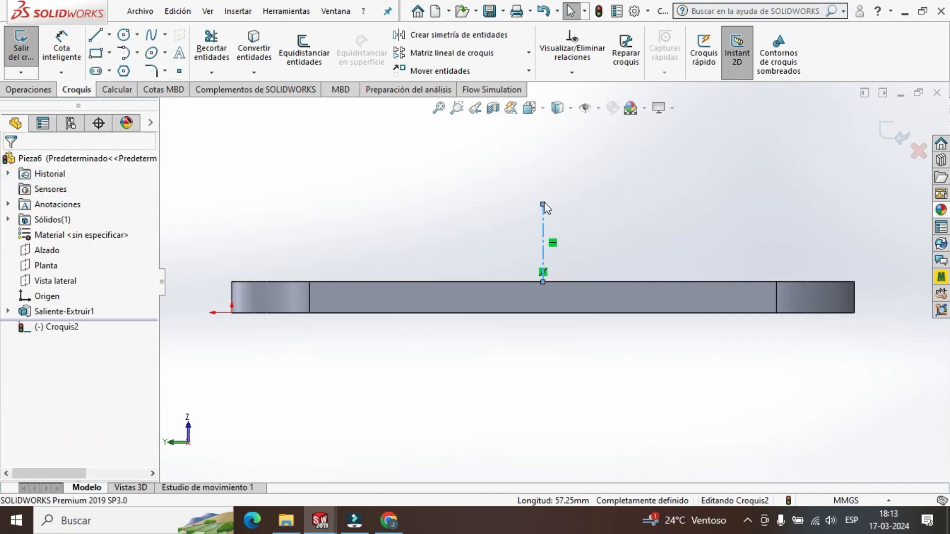
Sketch the left half of the wall profile, about 28 mm wide, from the construction line's top end down to the plate and back to its base.
click(97, 36)
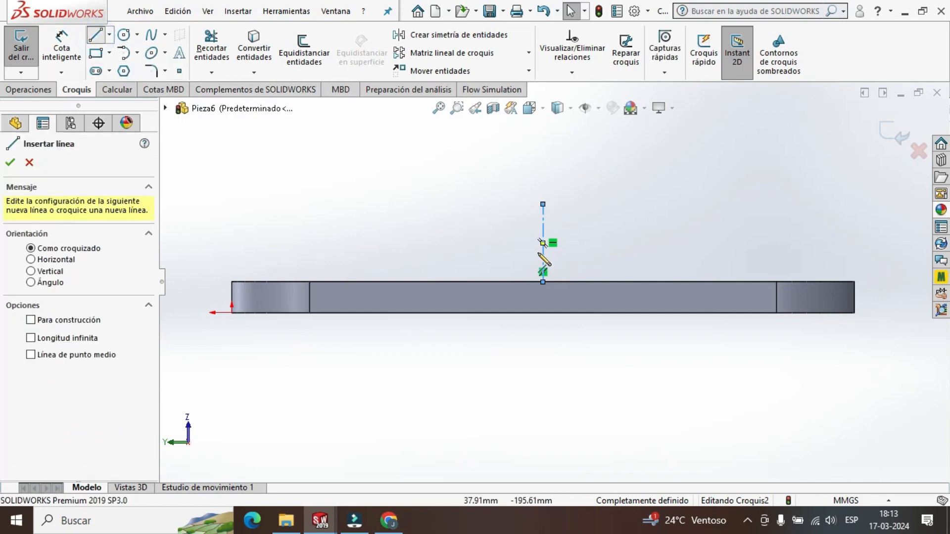
click(543, 204)
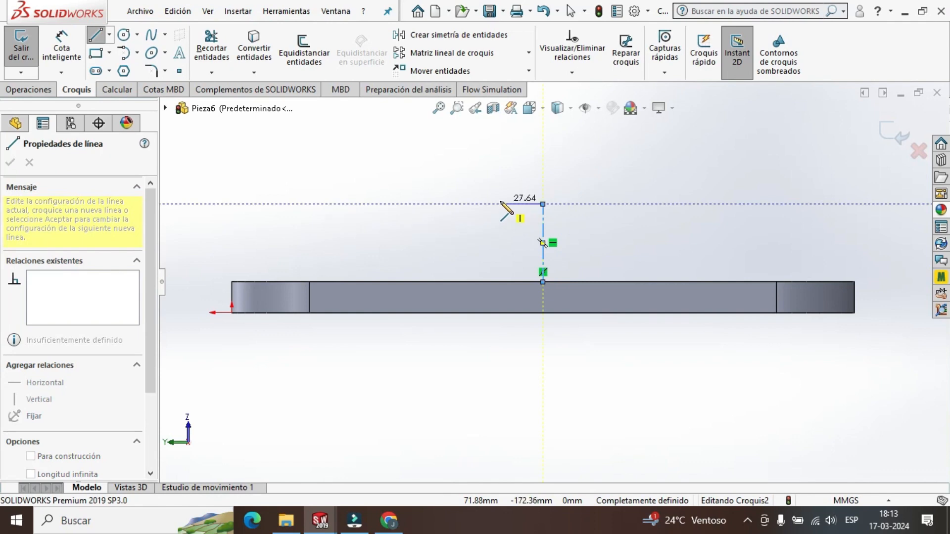
click(501, 204)
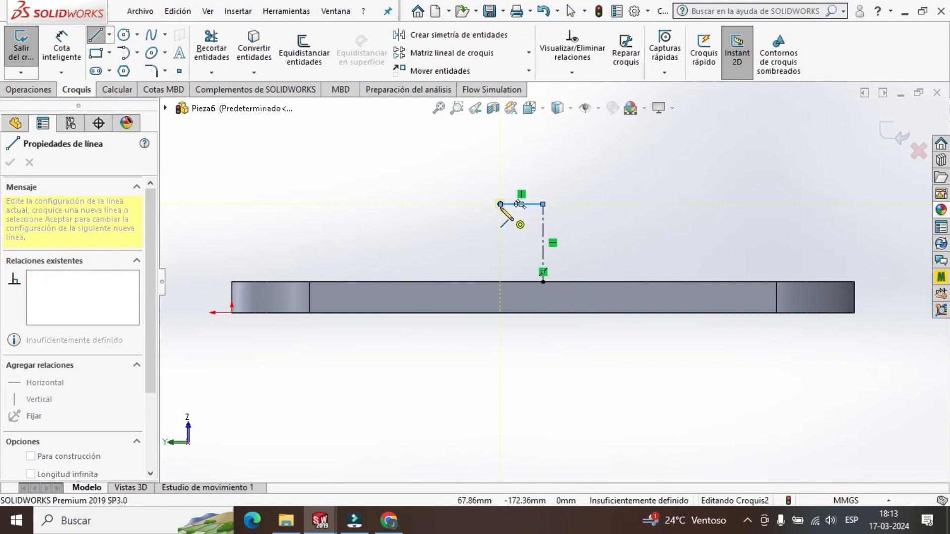
click(500, 282)
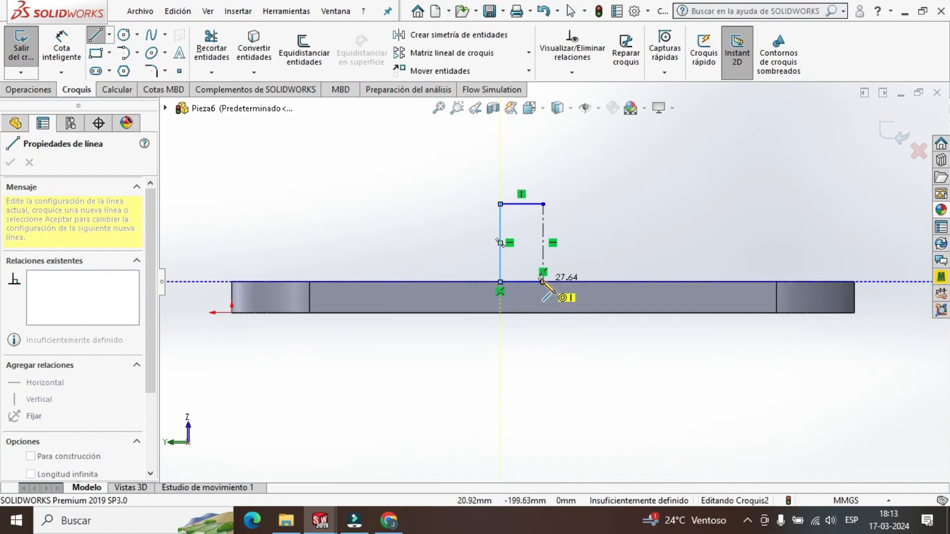
click(543, 282)
key(Escape)
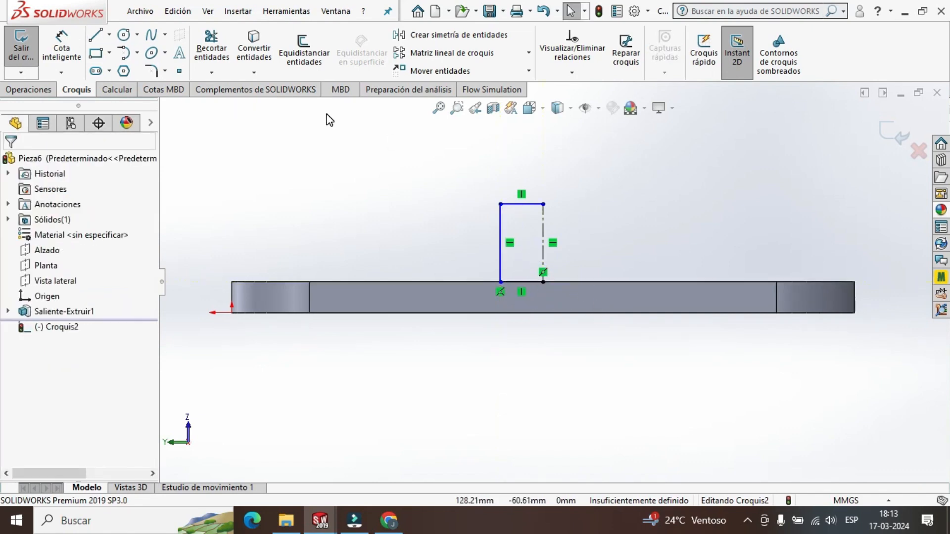
Set the length of the left half's top line to 10 mm.
click(518, 204)
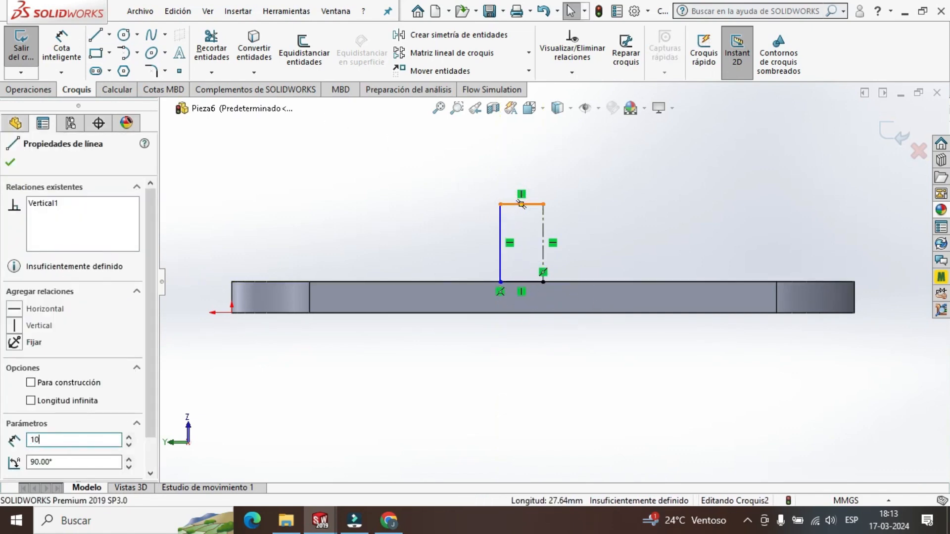
text(10)
key(Return)
click(451, 192)
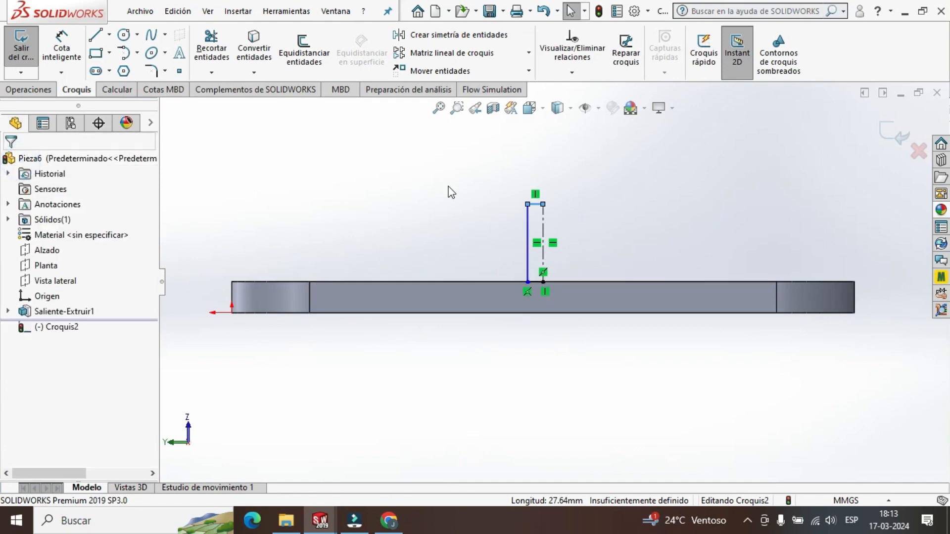
Sketch the right half of the wall profile, about 20 mm wide, closing it on the plate's top edge at the construction line.
click(96, 35)
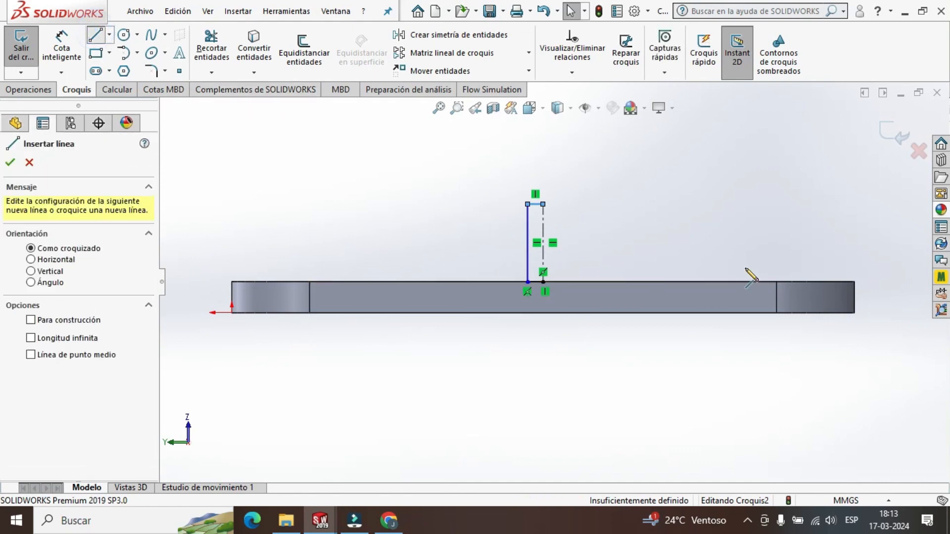
click(543, 204)
click(574, 204)
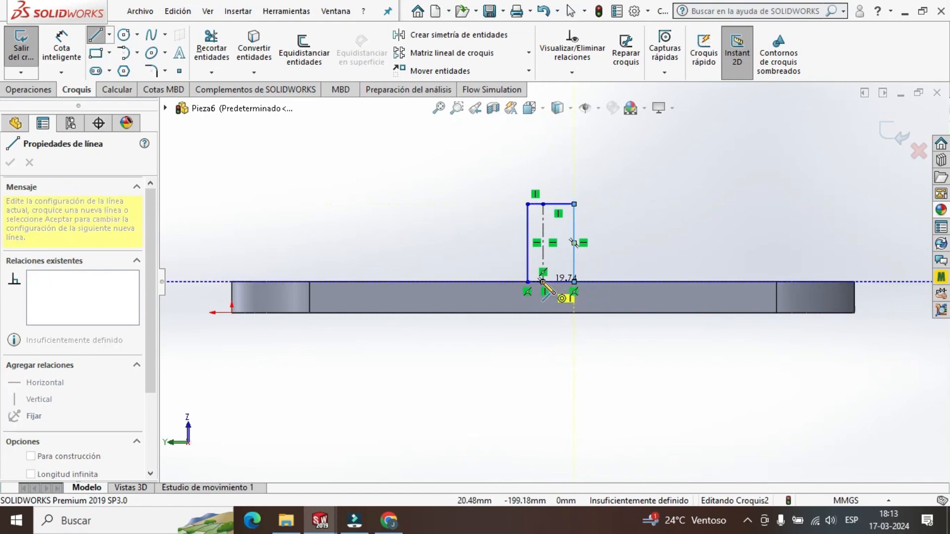
click(574, 282)
key(Escape)
Set the length of the right half's top line to 10 mm and exit the sketch.
click(565, 204)
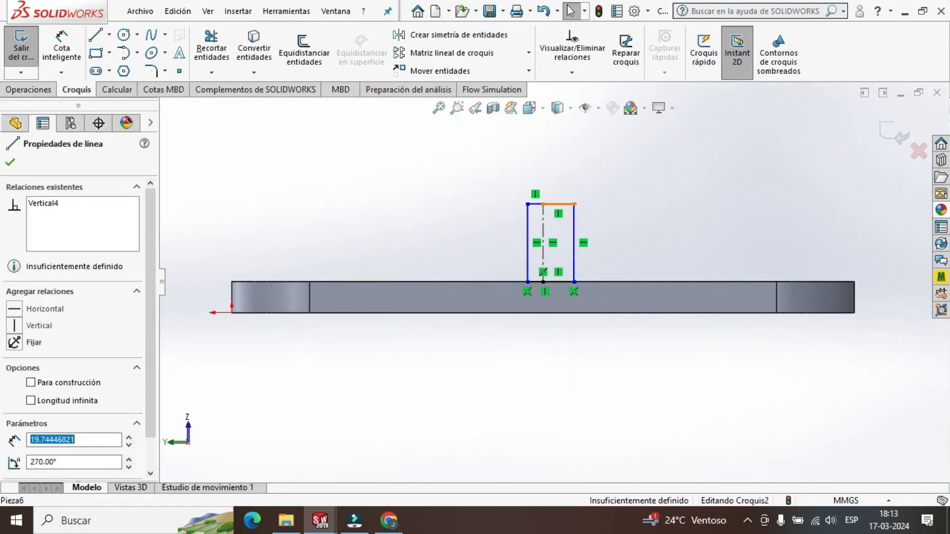
text(10)
key(Return)
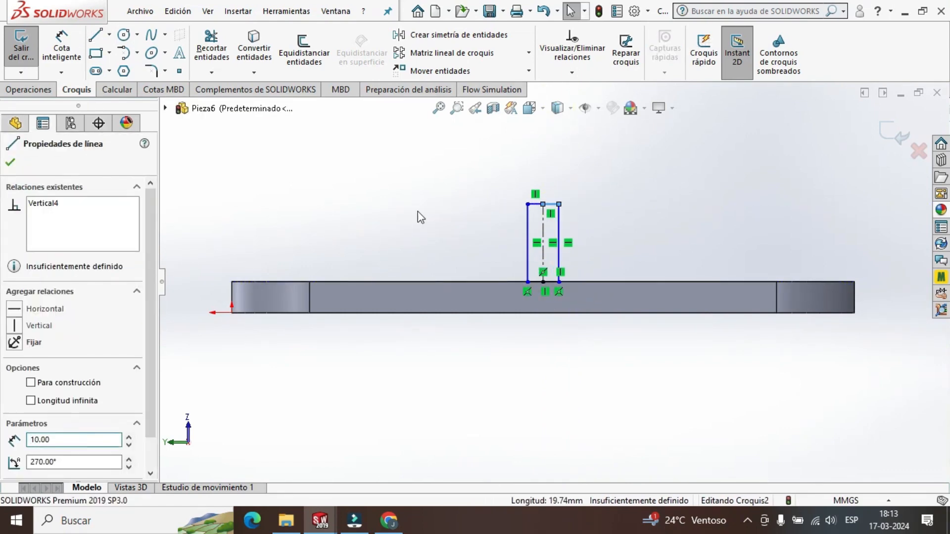
click(538, 205)
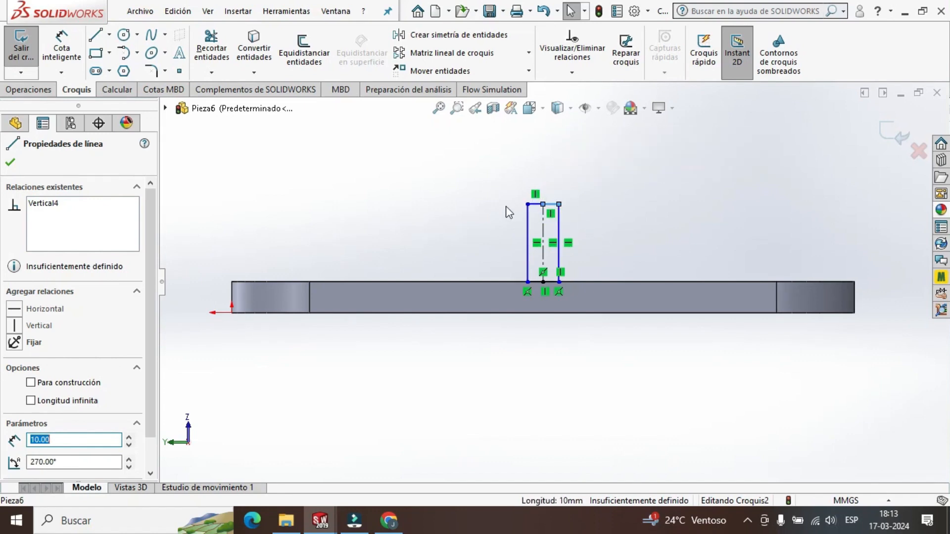
click(10, 165)
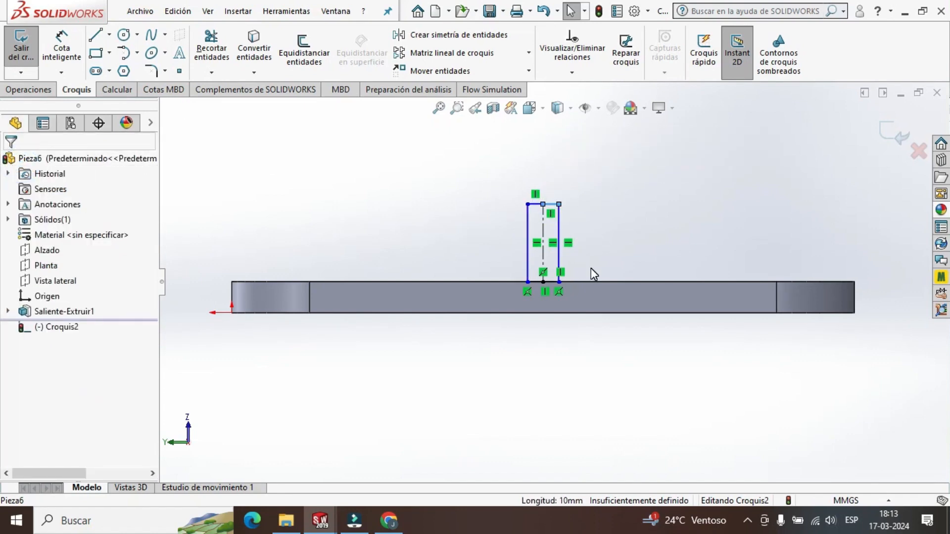
click(891, 132)
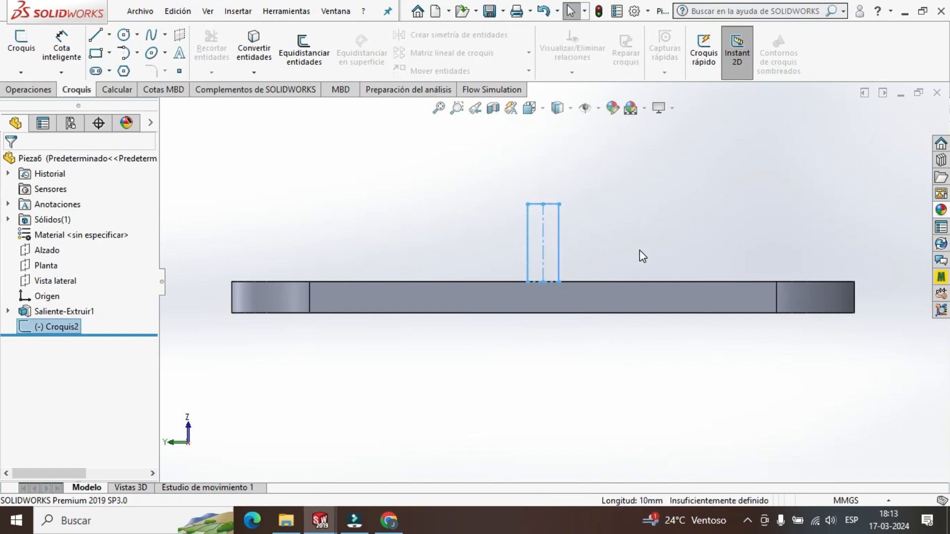
Extrude the wall profile 200 mm as a merged boss, with the direction reversed to run across the plate.
click(44, 94)
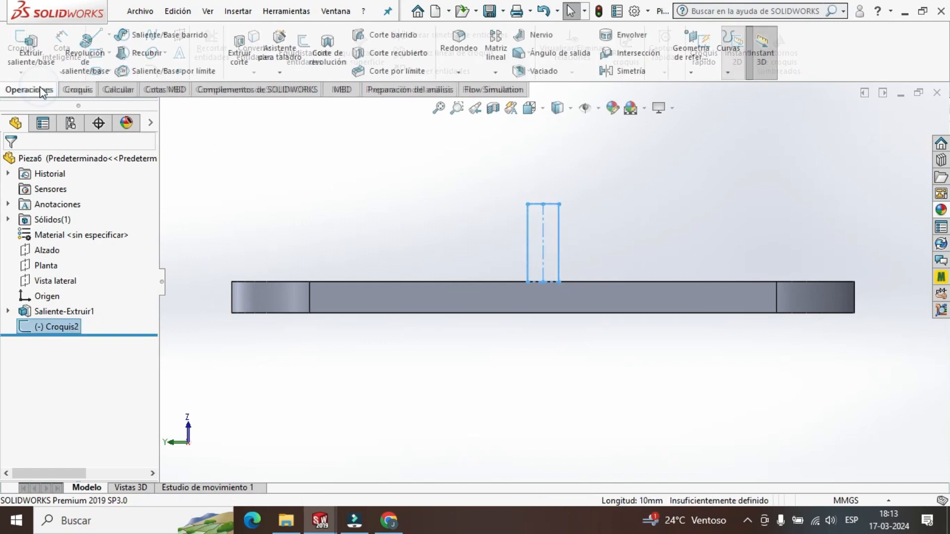
click(31, 49)
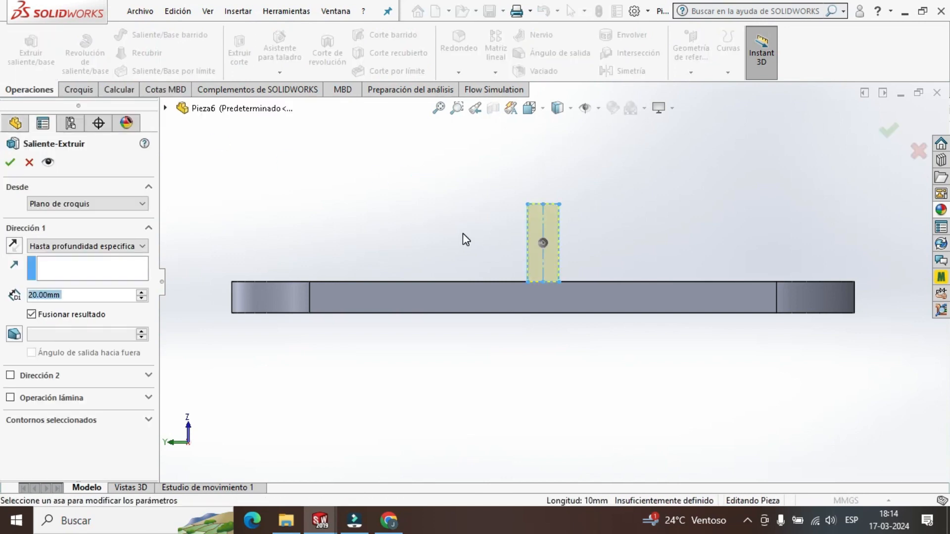
middle_drag(463, 234, 532, 306)
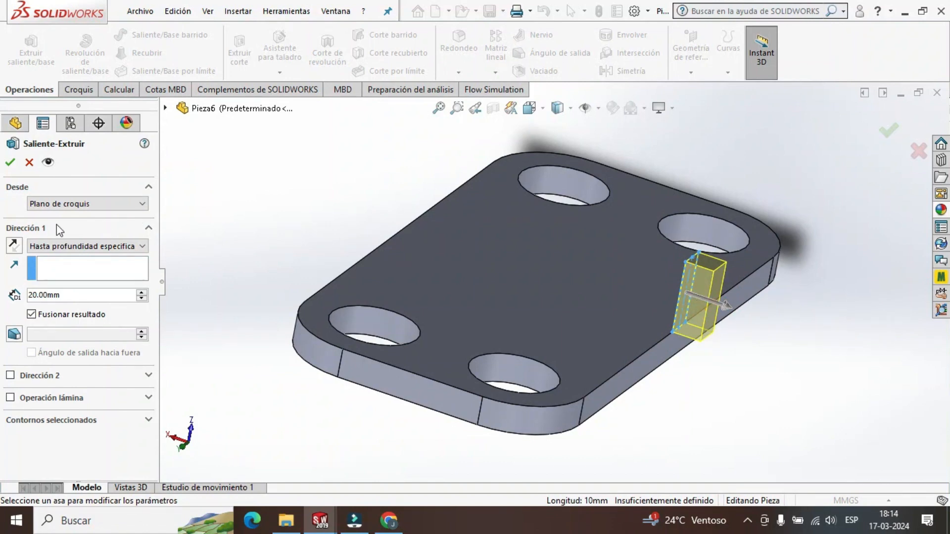
click(17, 247)
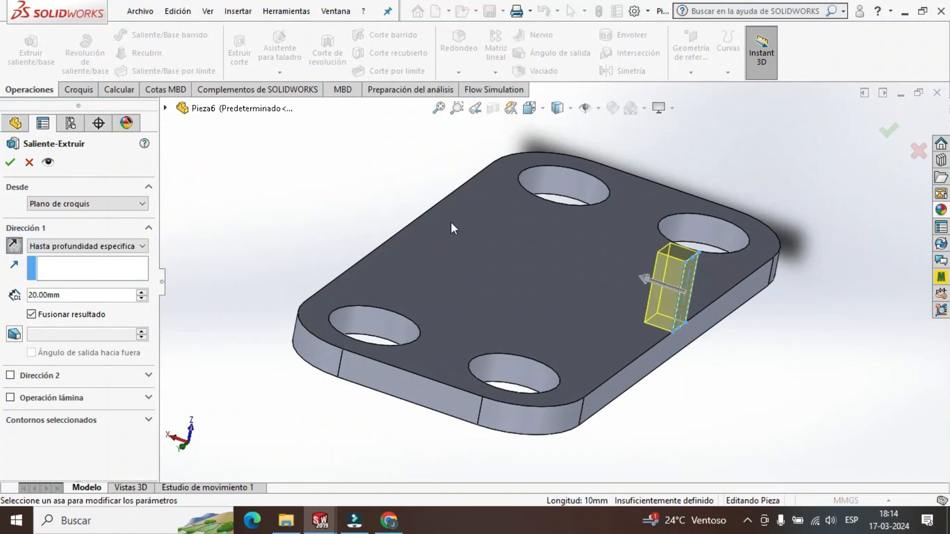
click(84, 294)
text(200)
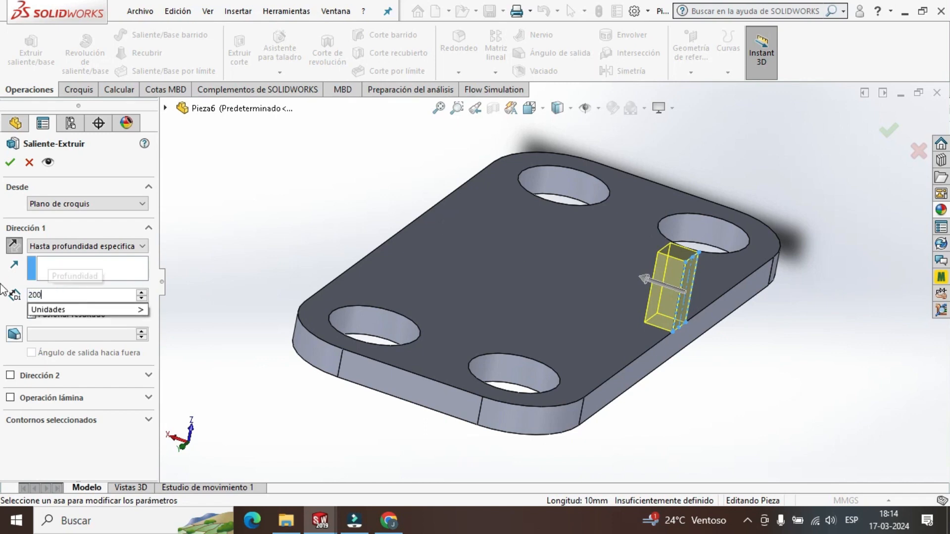
key(Return)
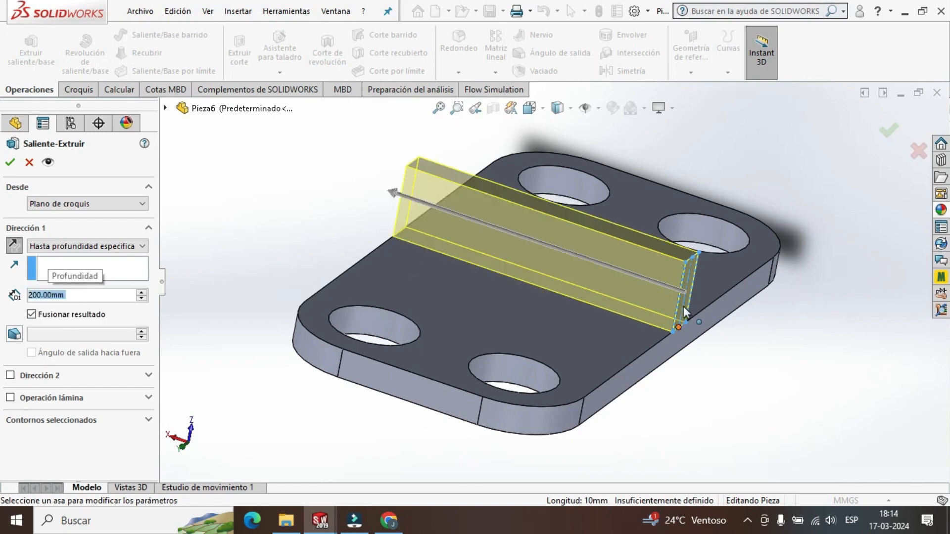
click(10, 162)
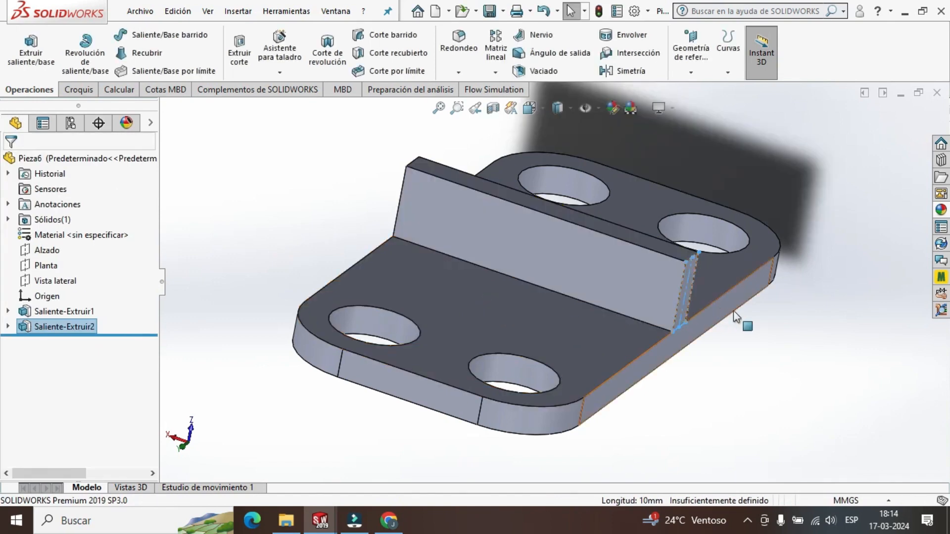
Try a face fillet with a 10 mm radius between the wall's top face and its end face.
middle_drag(707, 378, 547, 237)
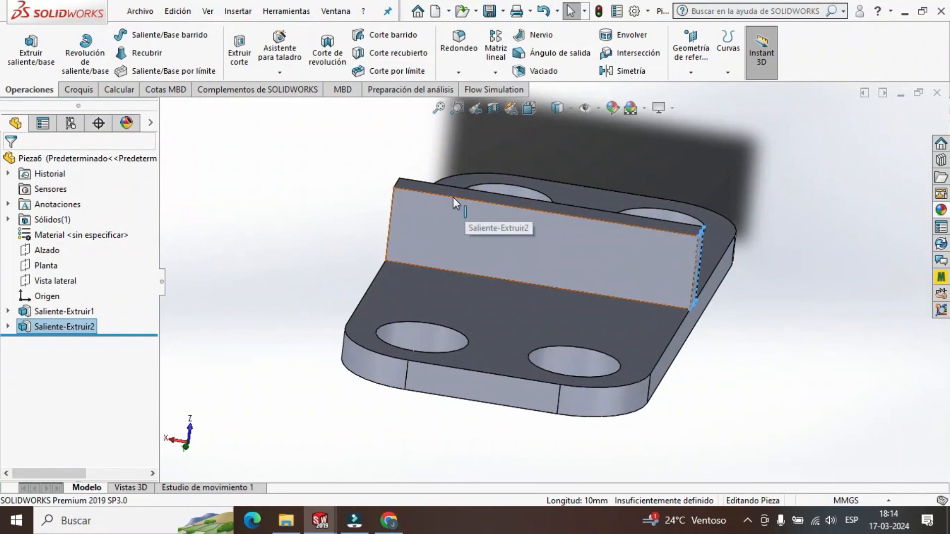
middle_drag(782, 334, 757, 331)
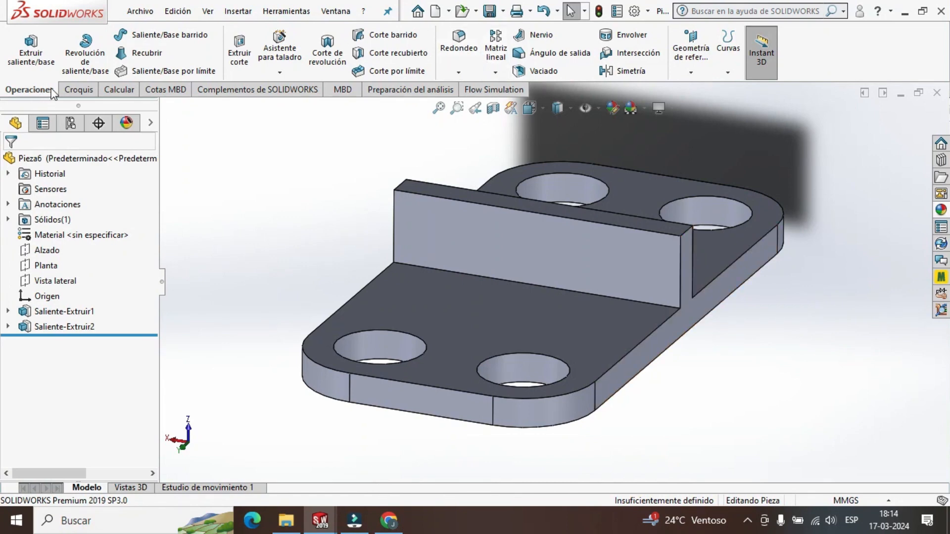
click(458, 56)
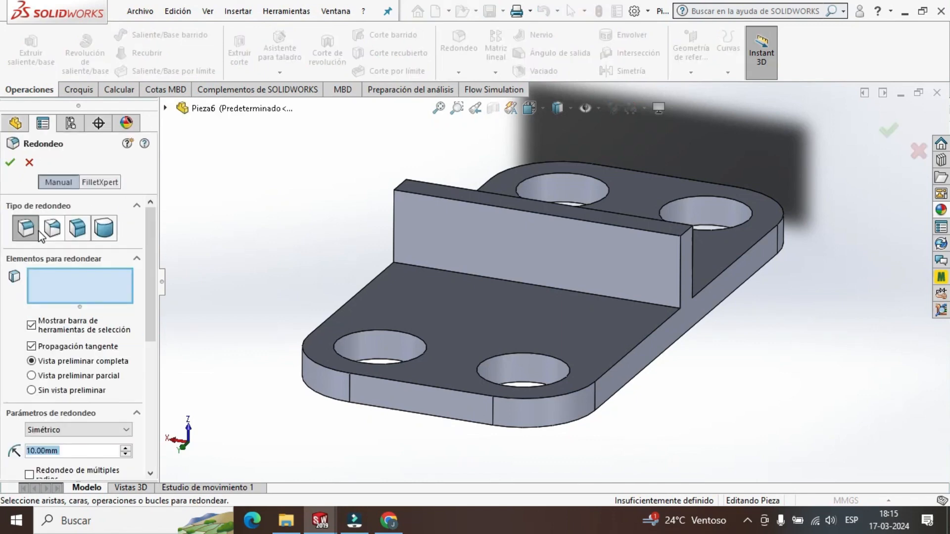
click(52, 227)
click(77, 228)
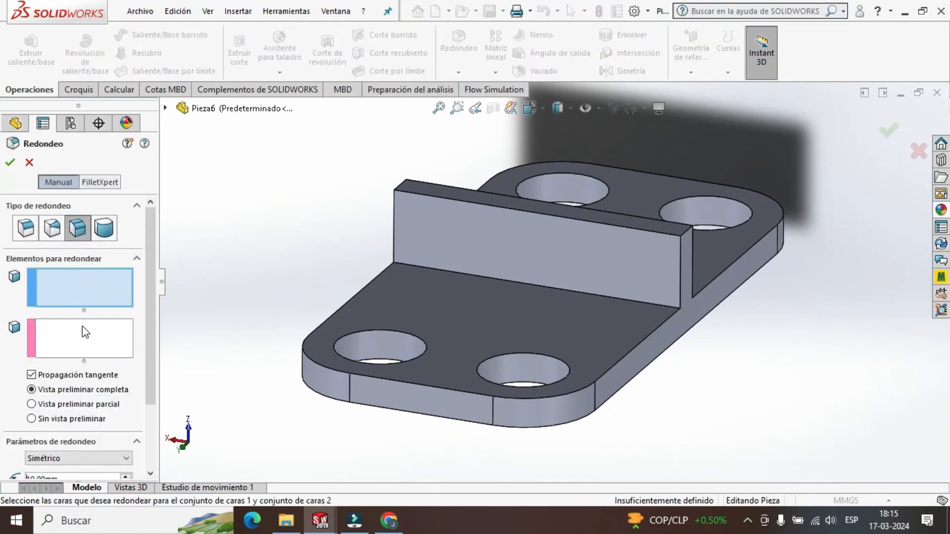
click(616, 219)
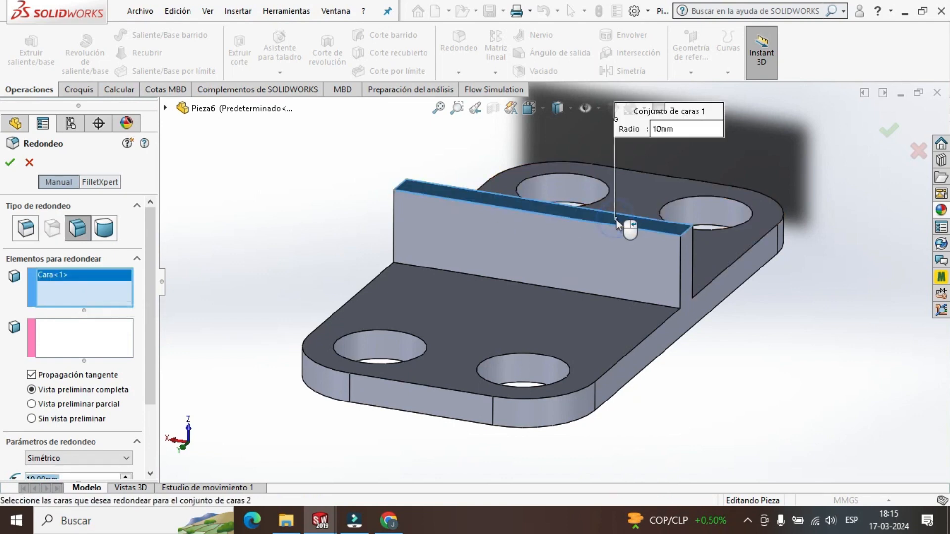
click(92, 340)
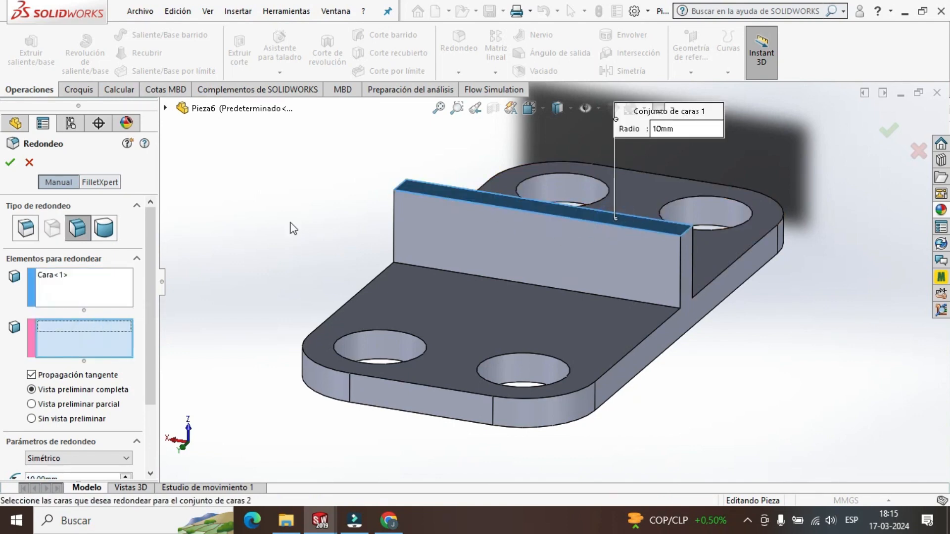
click(687, 274)
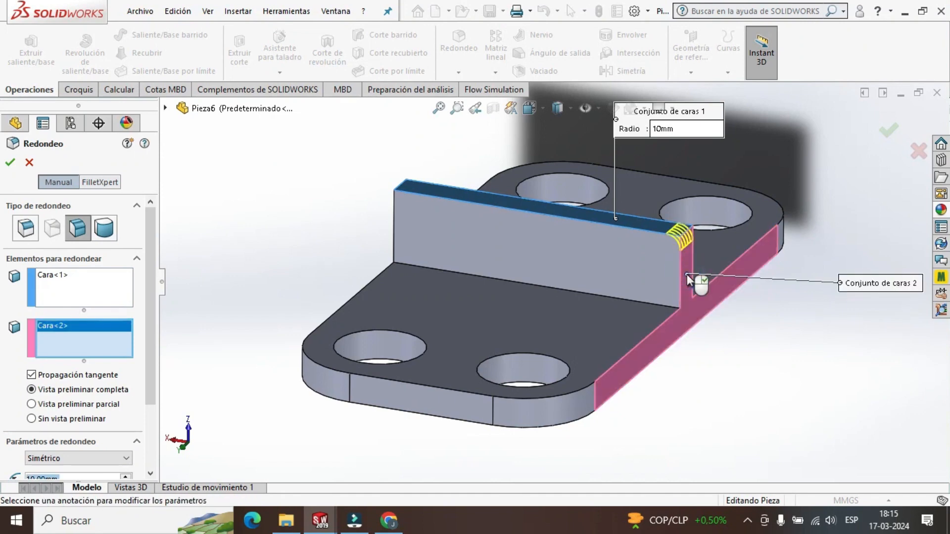
scroll(684, 247, down, 5)
scroll(592, 266, up, 6)
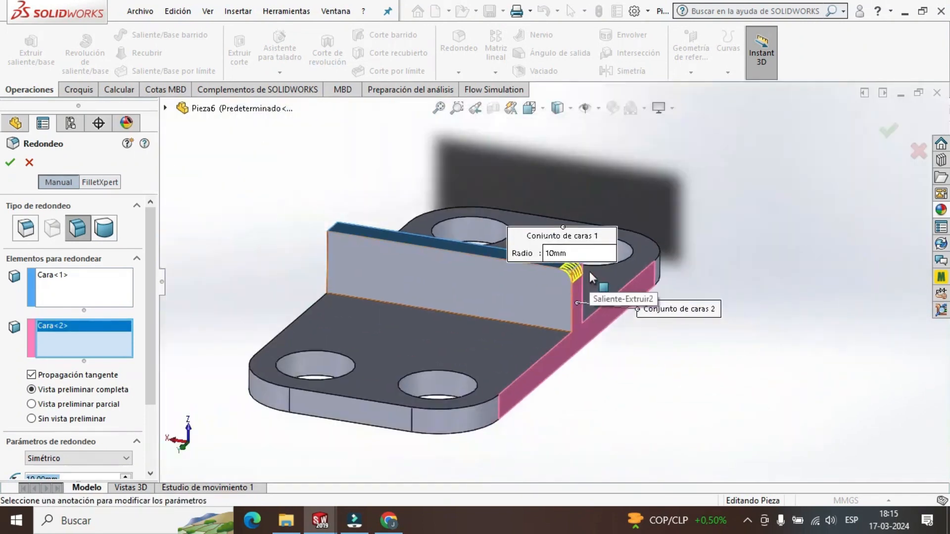
scroll(590, 272, down, 4)
scroll(626, 276, up, 4)
scroll(569, 277, down, 2)
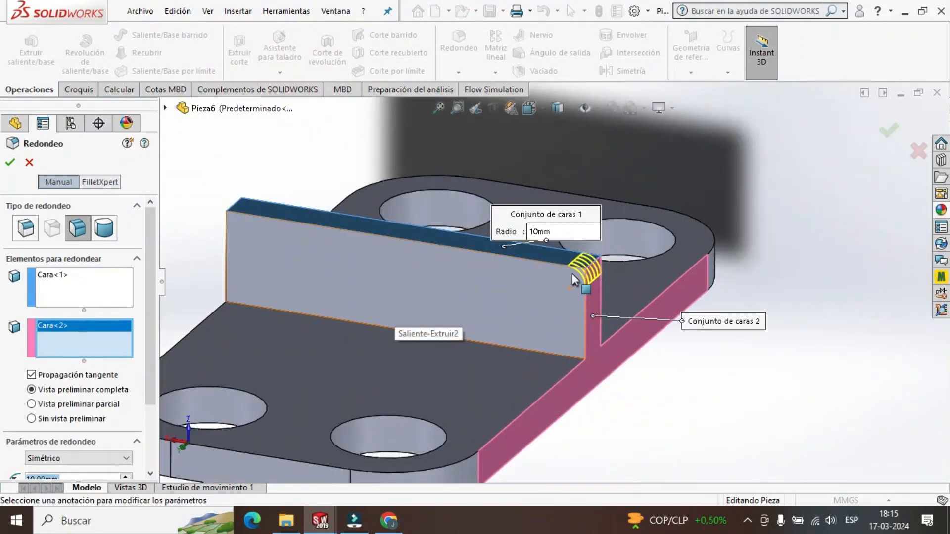
Switch the fillet back to the constant-size type and remove both faces from its selection.
click(28, 228)
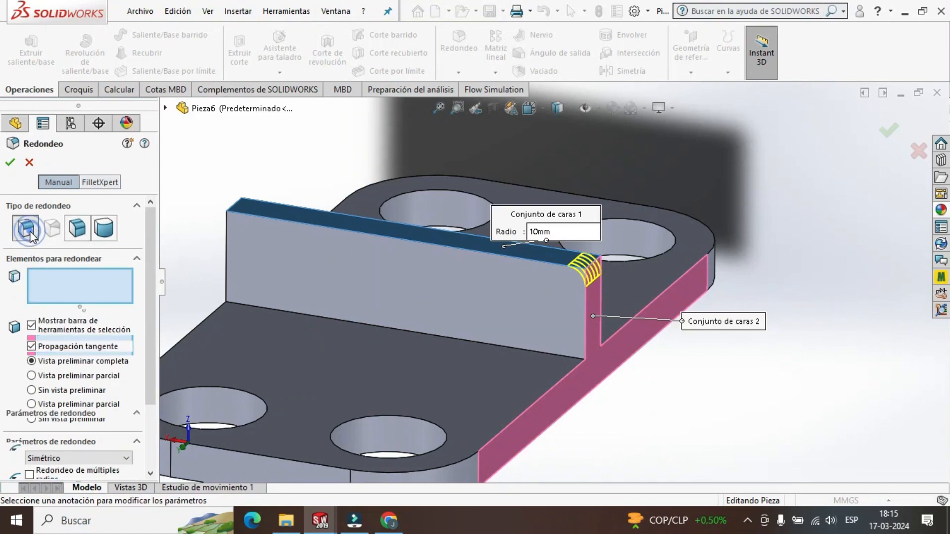
click(52, 286)
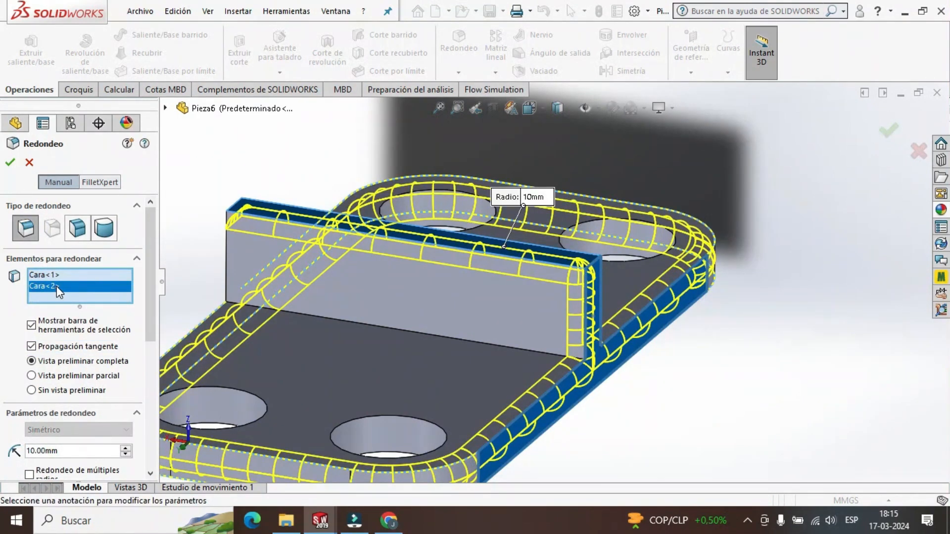
key(Delete)
click(46, 275)
key(Delete)
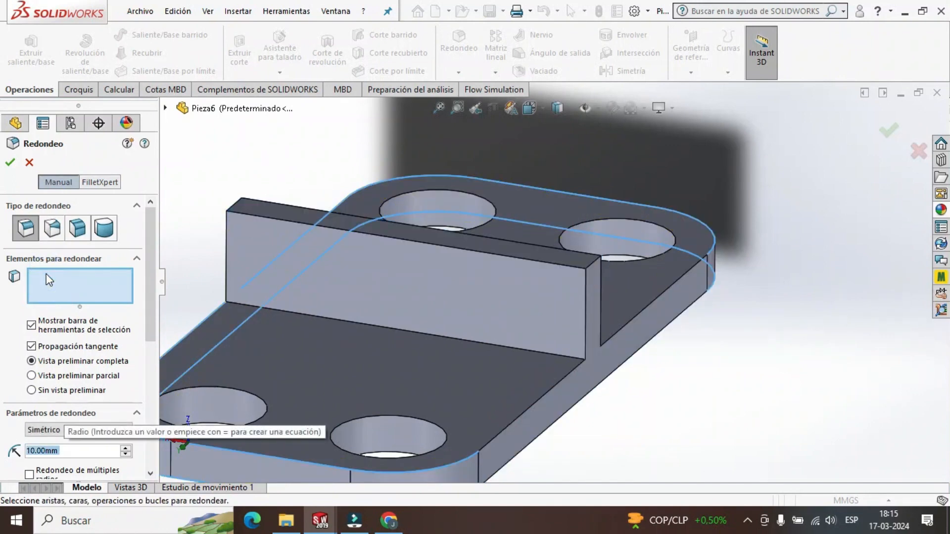
Fillet the two short top edges at the ends of the wall with a symmetric 50 mm radius.
click(593, 263)
middle_drag(204, 224, 253, 248)
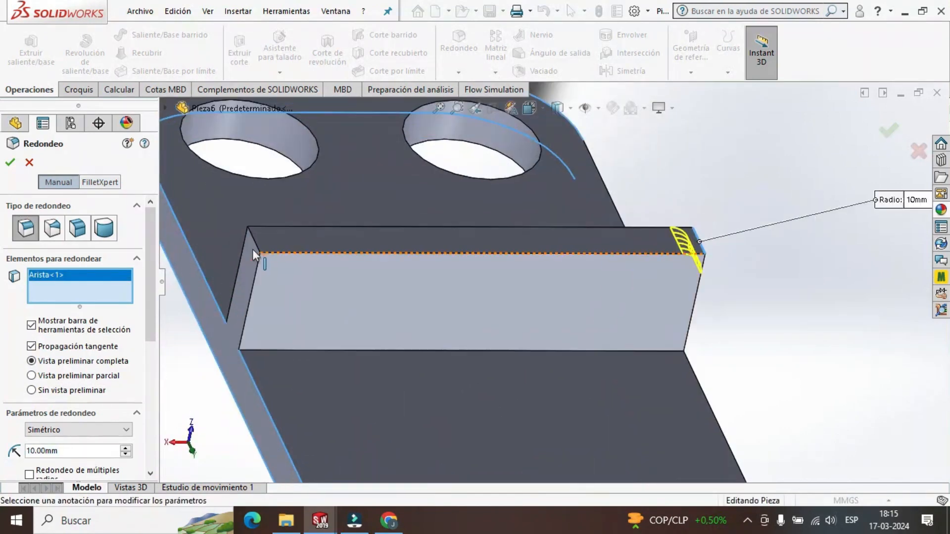
scroll(288, 236, down, 2)
click(288, 236)
middle_drag(643, 314, 396, 316)
scroll(153, 320, down, 3)
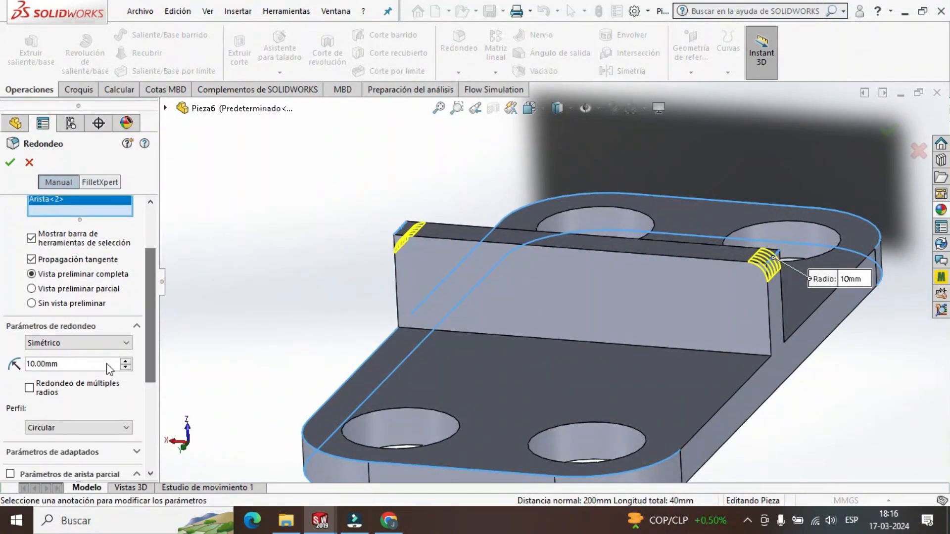
double_click(67, 367)
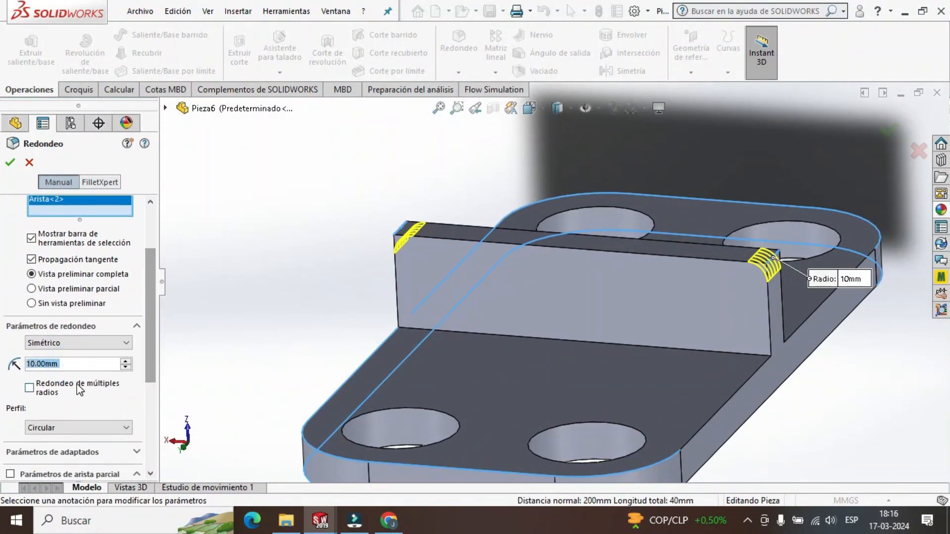
text(50)
key(Return)
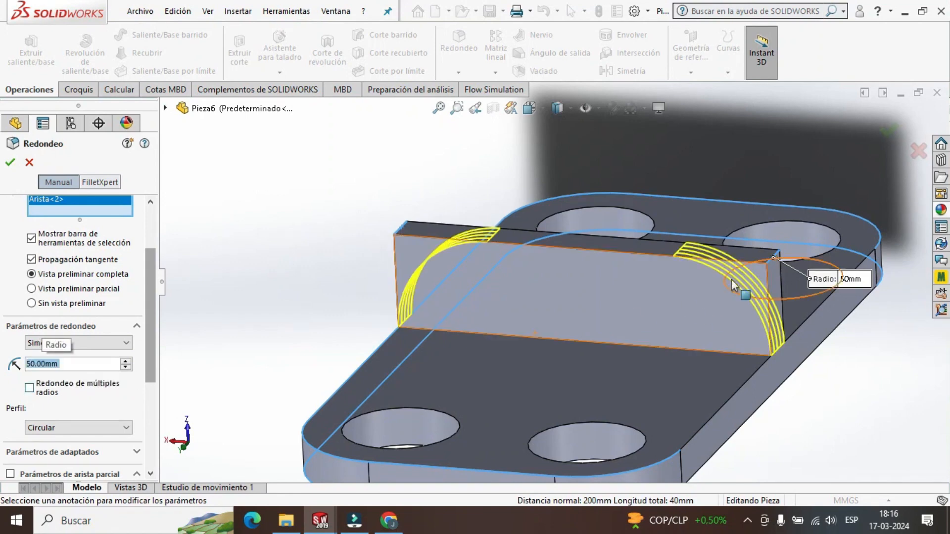
click(11, 163)
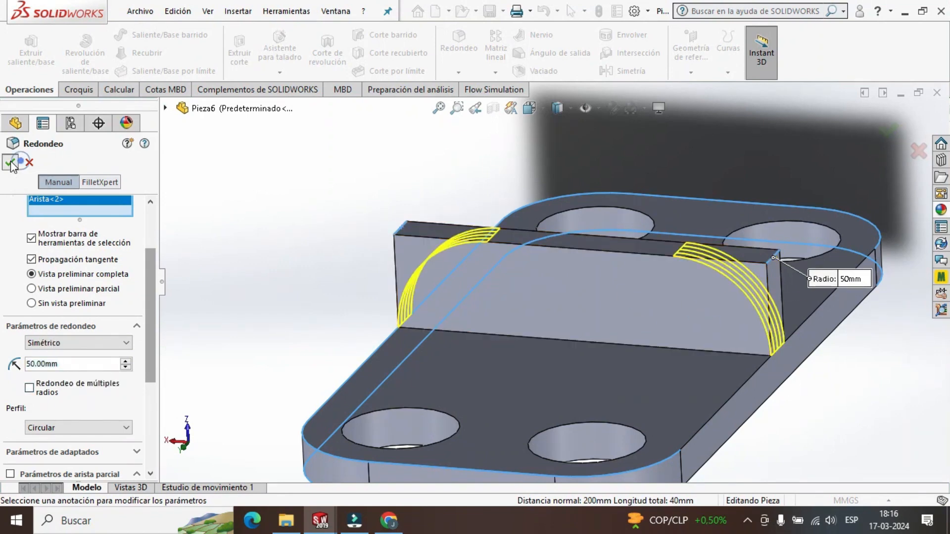
Start a sketch on the wall's broad front face with the construction line tool.
scroll(785, 402, up, 2)
scroll(744, 366, down, 1)
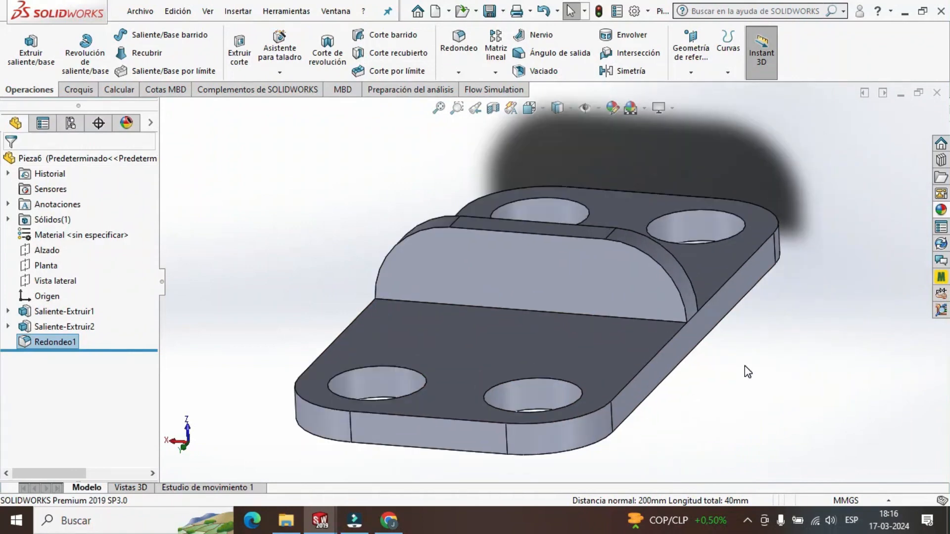
middle_drag(745, 365, 706, 259)
scroll(719, 390, up, 3)
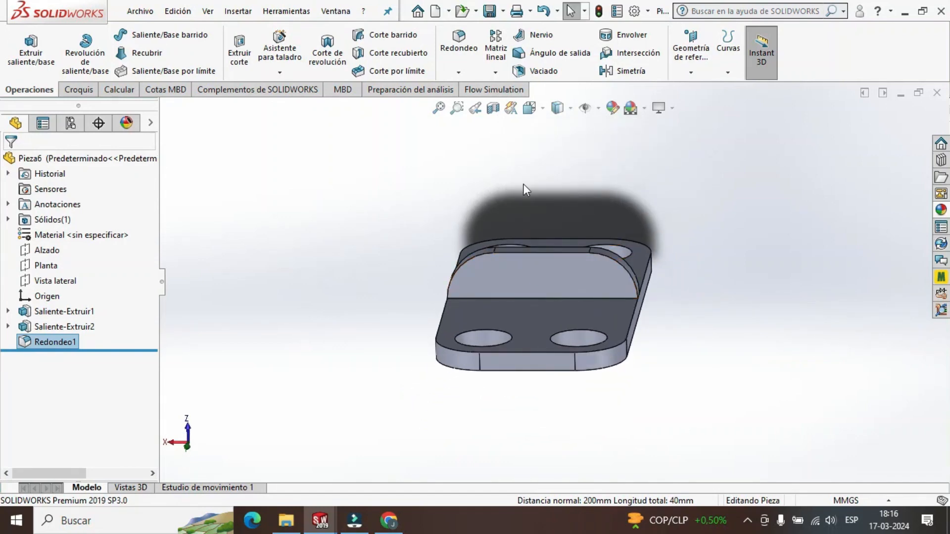
click(530, 108)
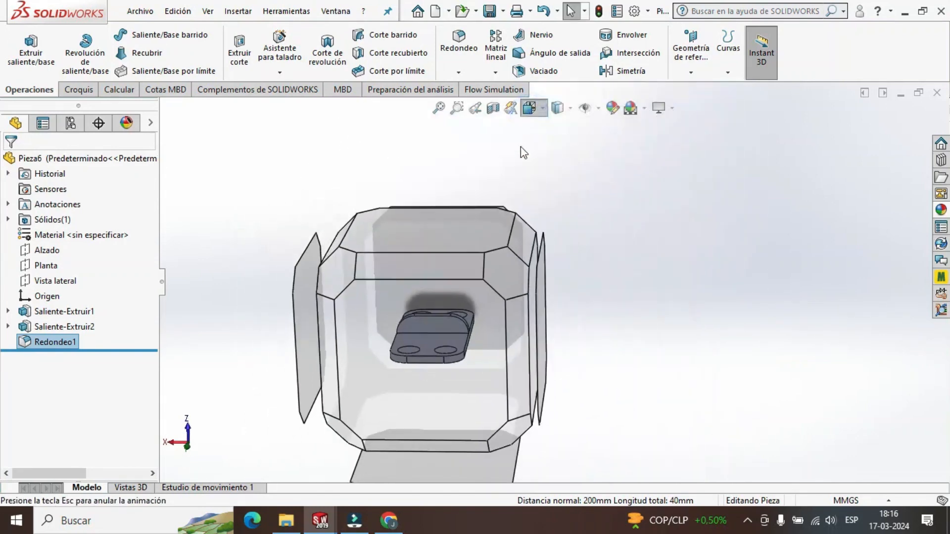
click(434, 307)
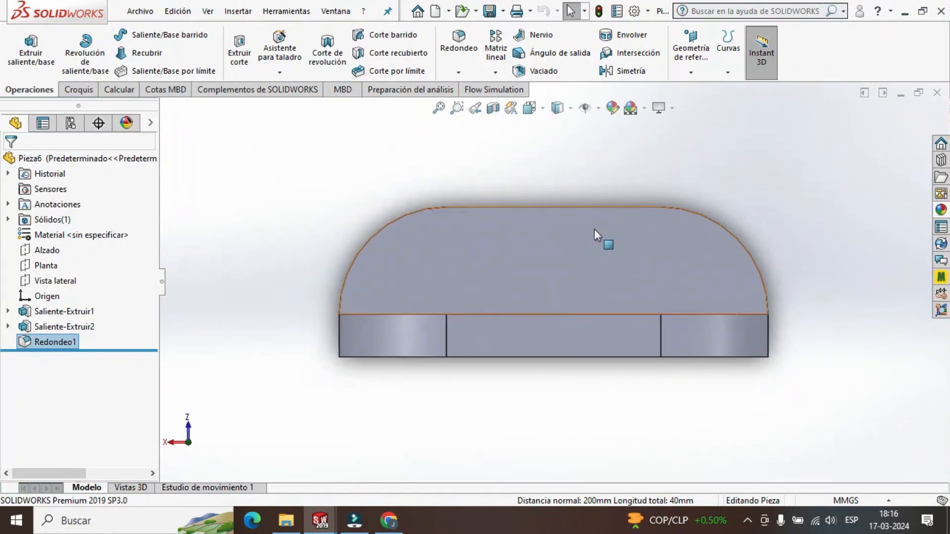
key(f)
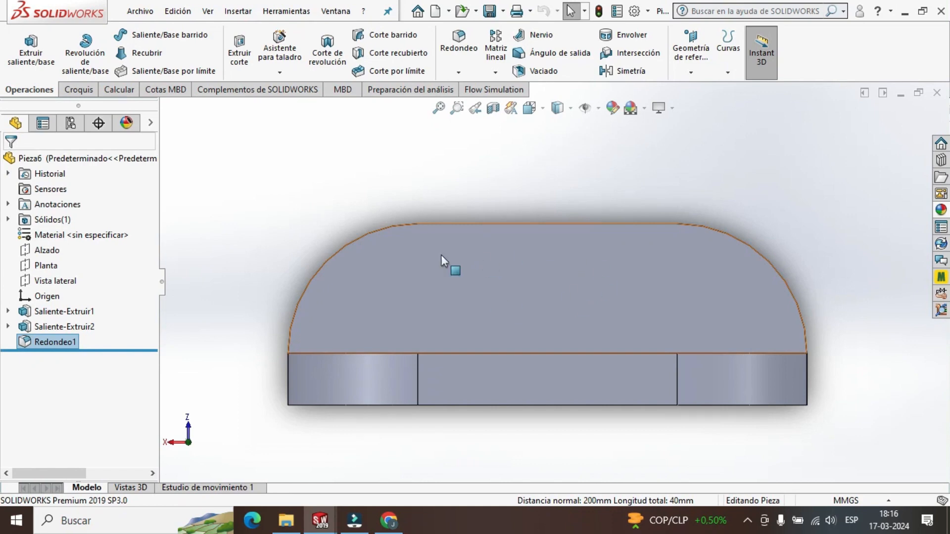
click(79, 90)
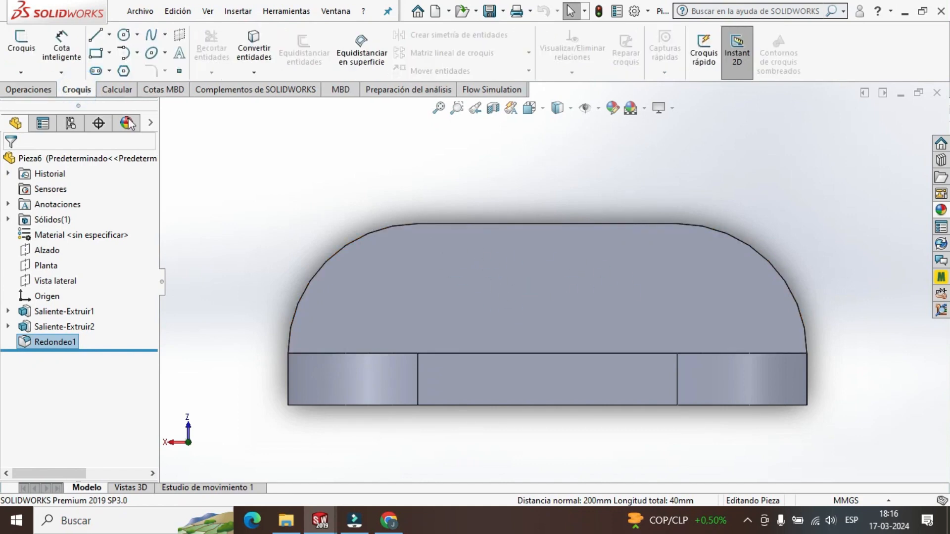
click(109, 34)
click(118, 56)
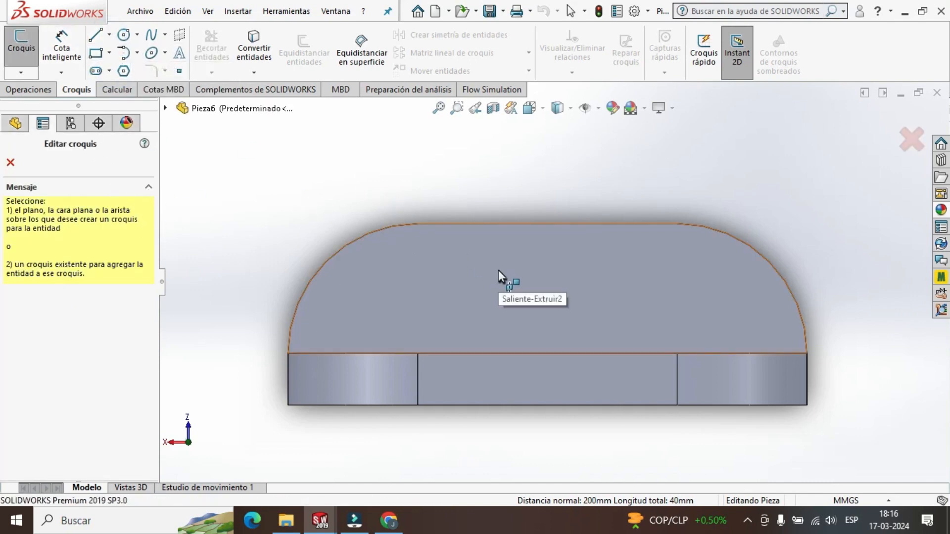
click(414, 258)
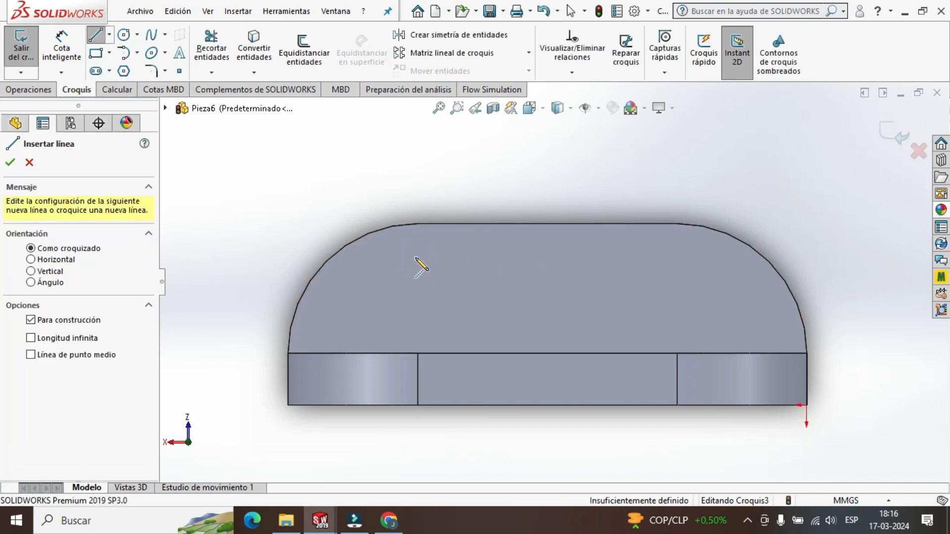
Sketch a vertical construction line down from the midpoint of the wall's top edge and set its length to 15 mm.
click(547, 223)
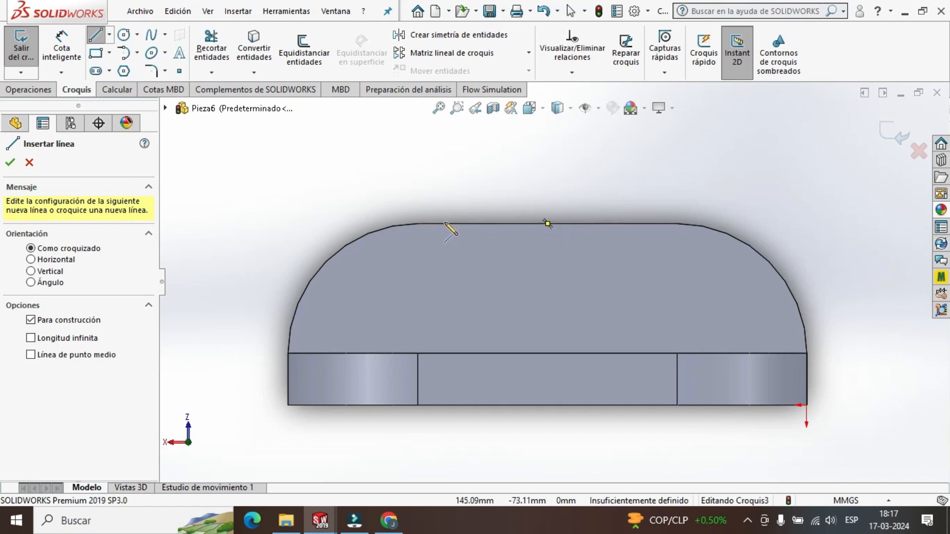
click(548, 224)
click(547, 281)
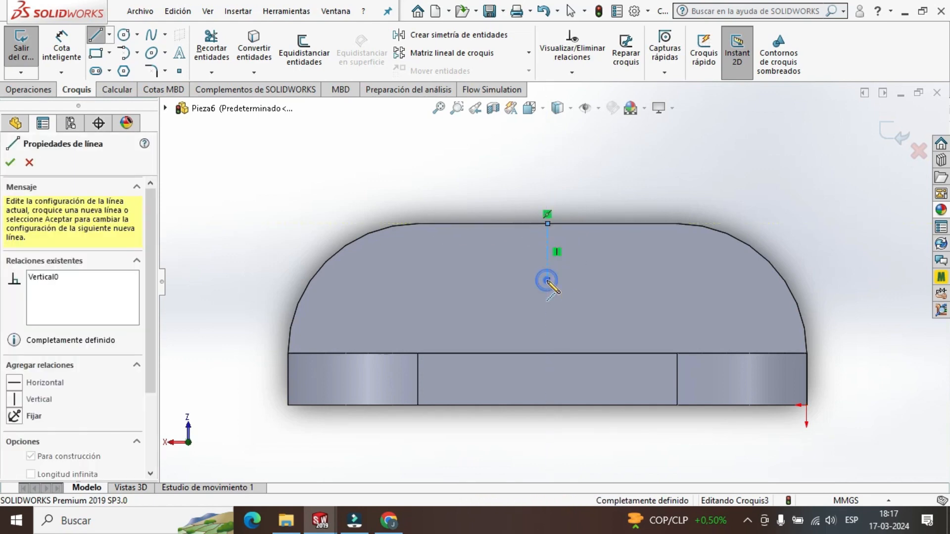
key(Escape)
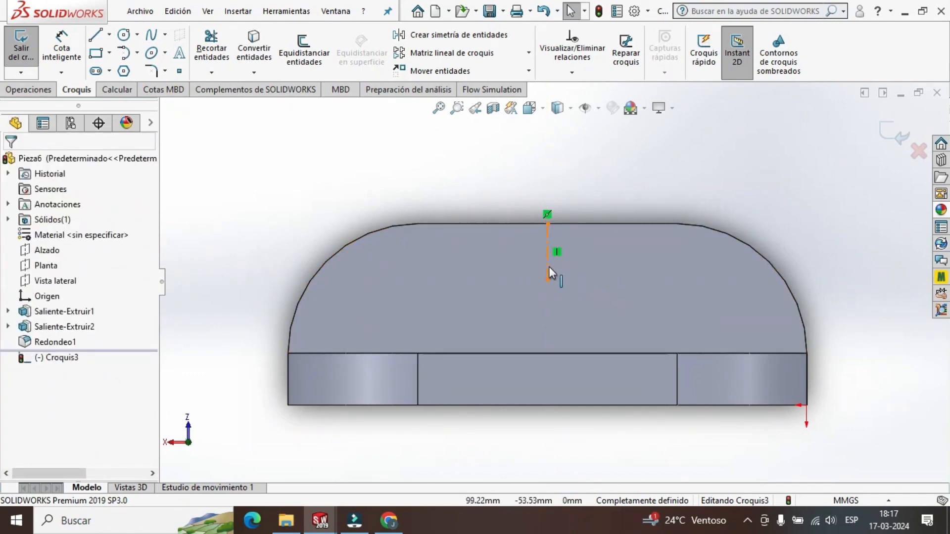
click(547, 268)
text(15)
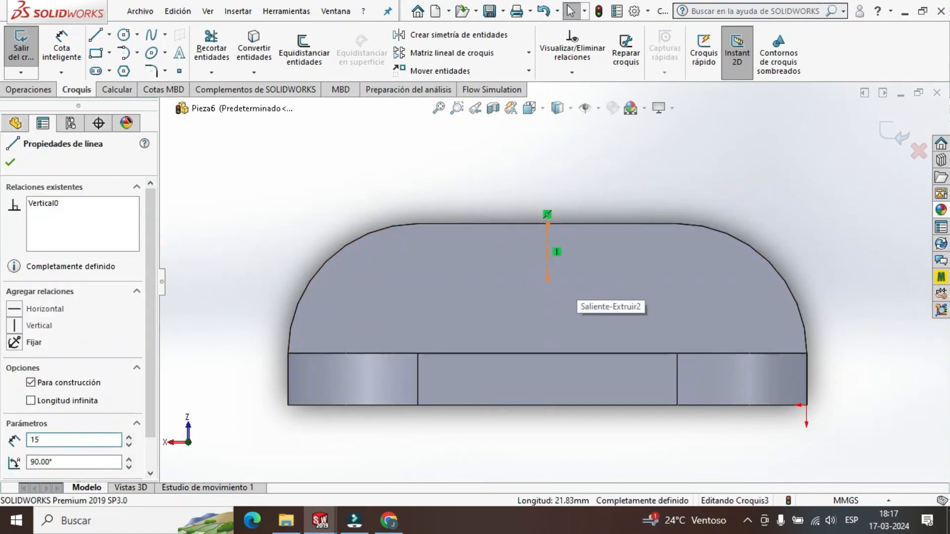
key(Return)
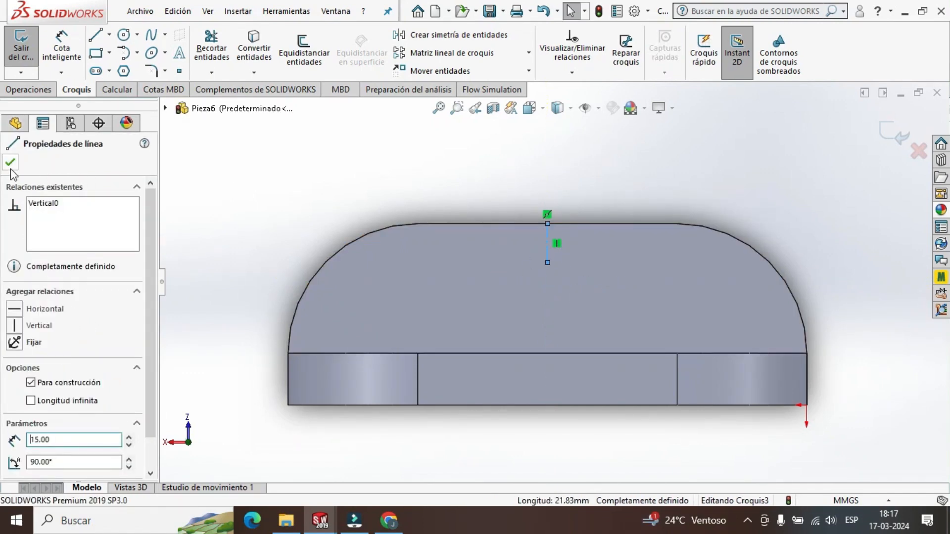
key(Escape)
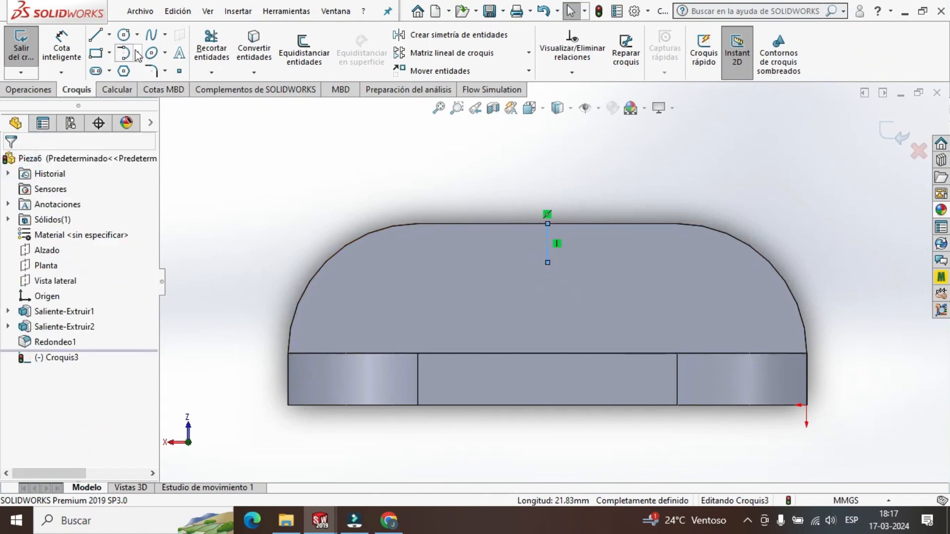
Sketch a circle centred on the lower end of the construction line, set its radius to 8.5 mm, and close the sketch.
click(124, 34)
scroll(571, 268, down, 2)
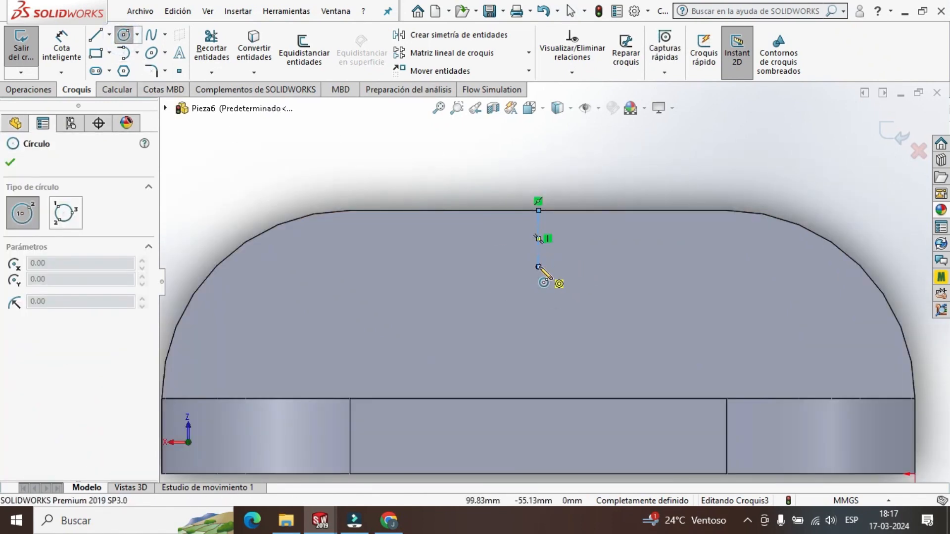
click(538, 267)
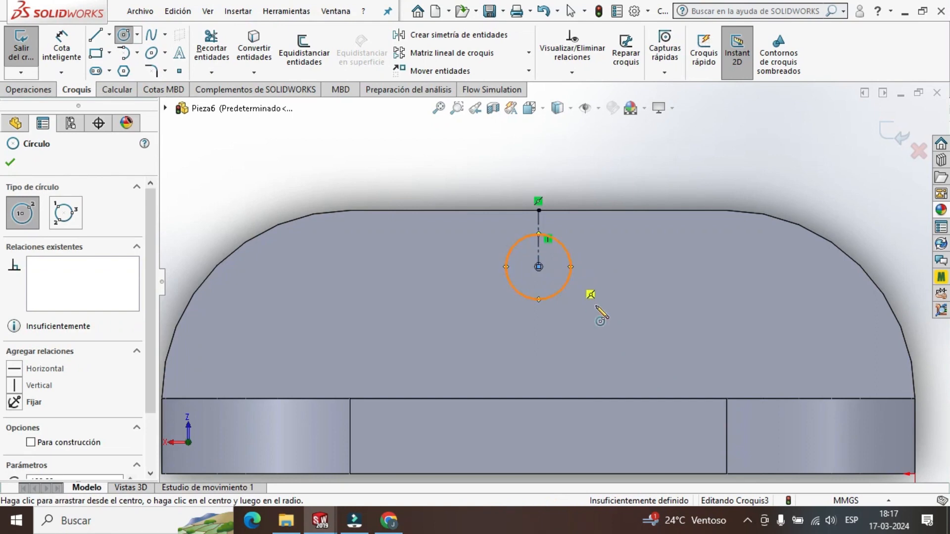
key(Escape)
click(565, 290)
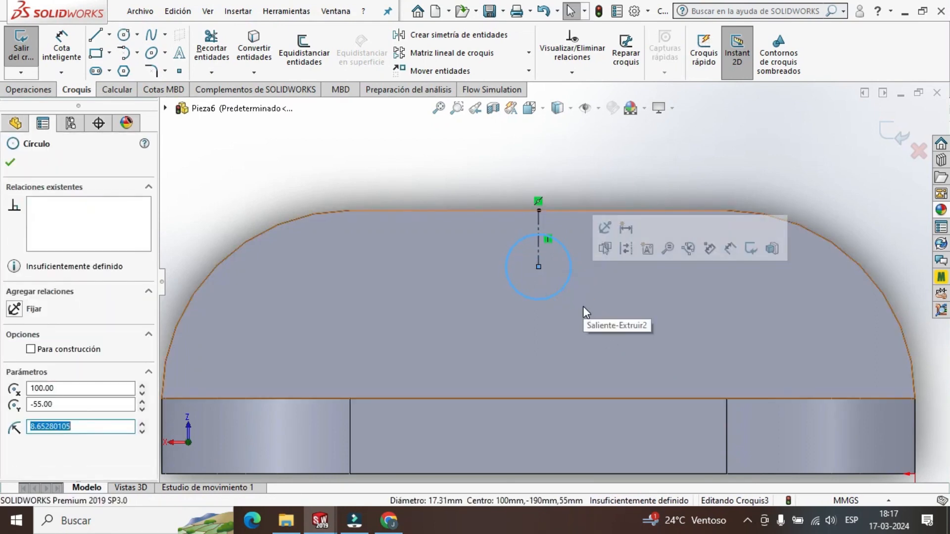
text(8.)
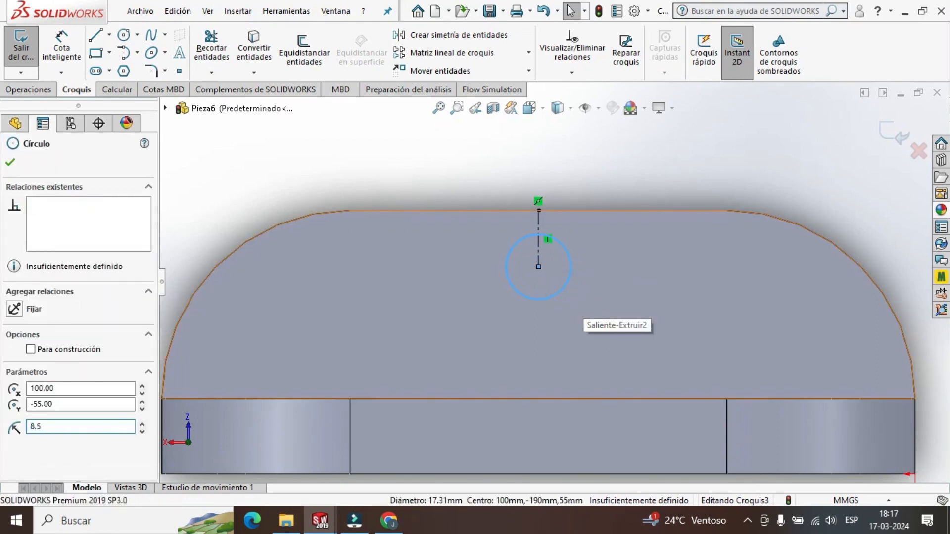
text(5)
key(Return)
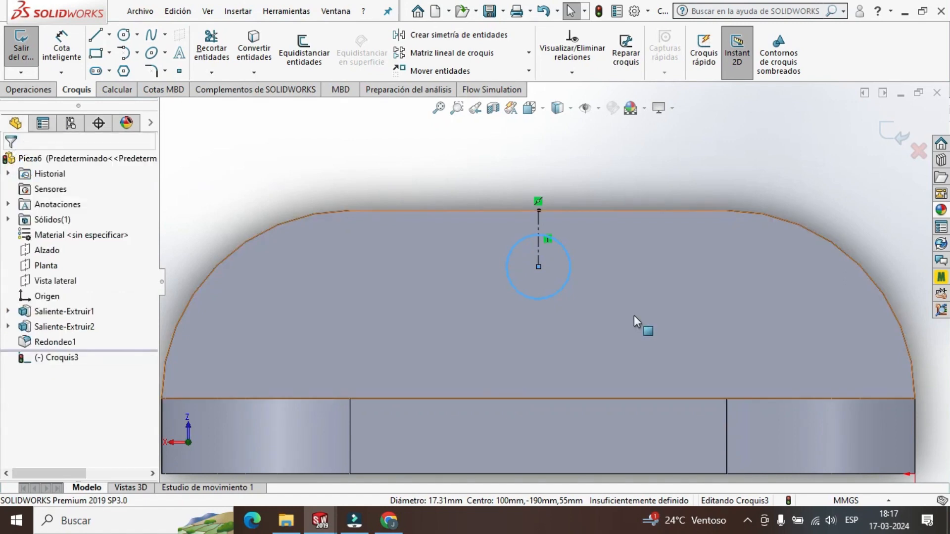
scroll(624, 299, up, 3)
click(887, 133)
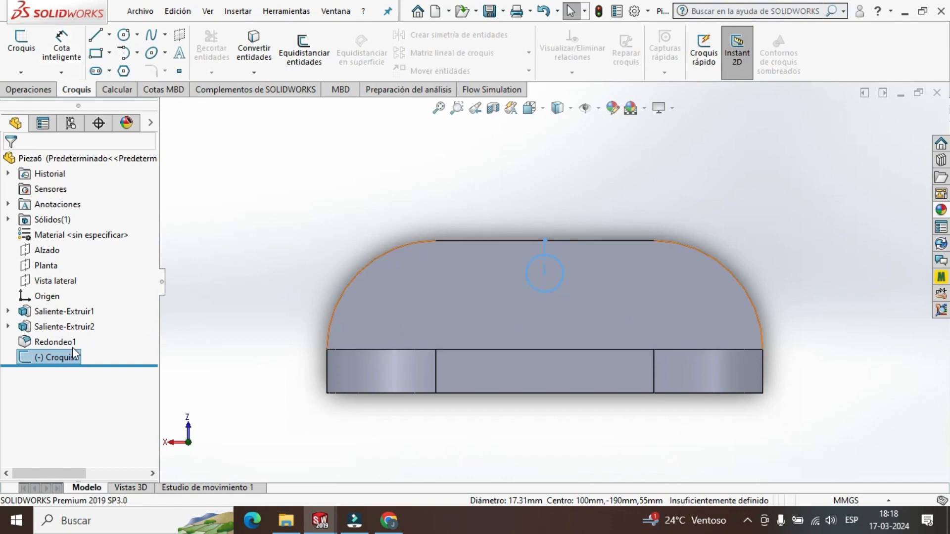
Cut-extrude the circle sketch to a blind depth of 20 mm through the central wall.
click(46, 94)
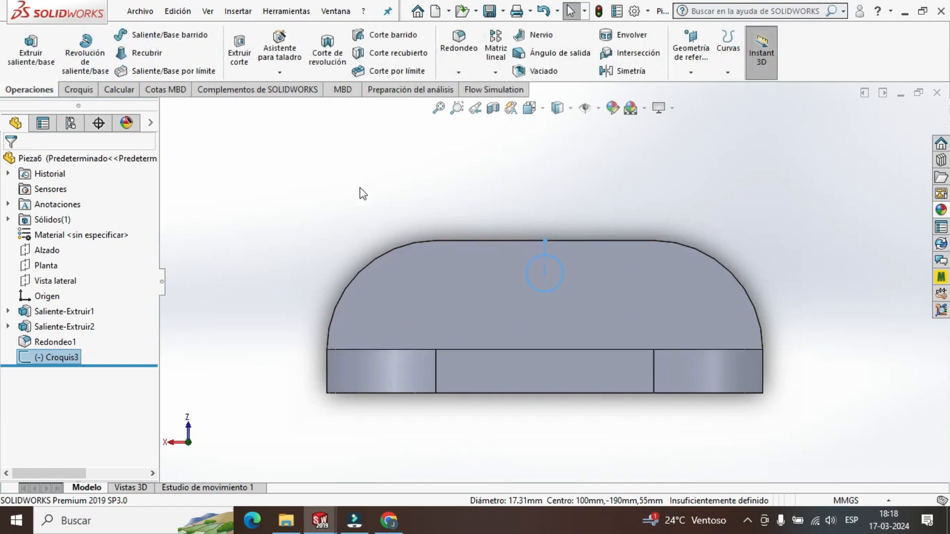
click(241, 58)
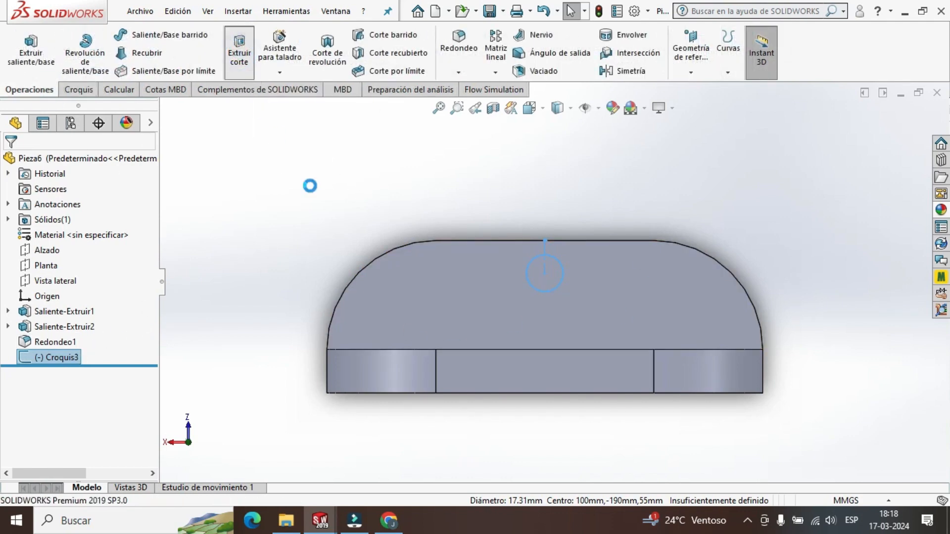
middle_drag(346, 226, 425, 281)
scroll(422, 276, up, 1)
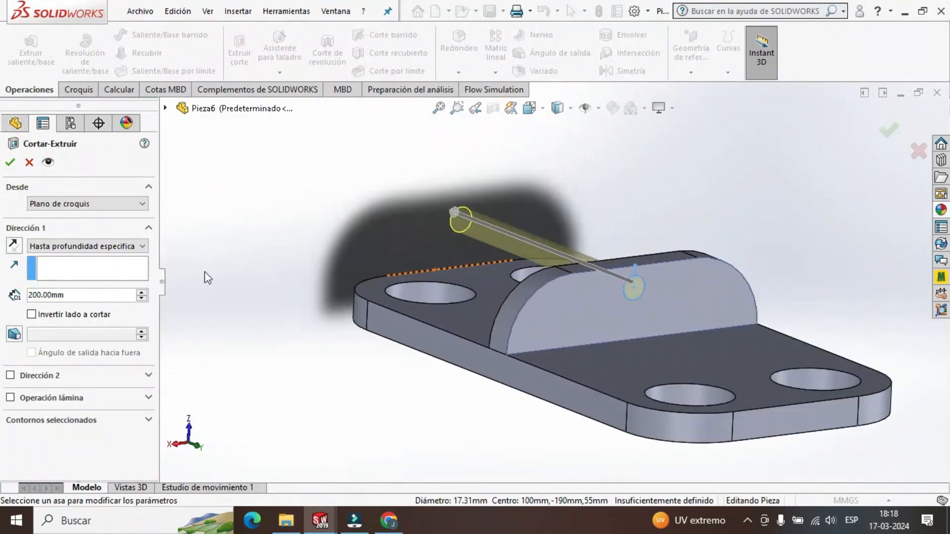
middle_drag(278, 258, 434, 234)
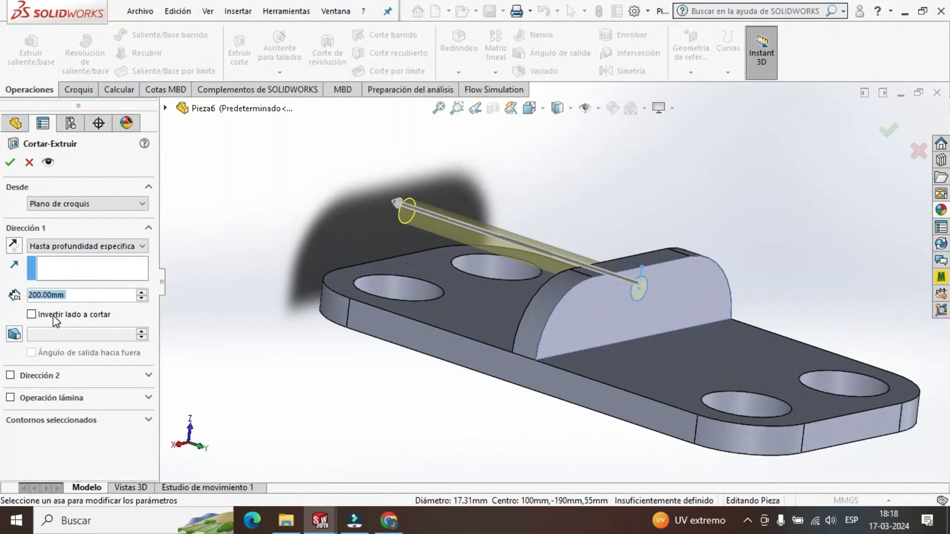
text(20)
key(Return)
middle_drag(518, 234, 545, 213)
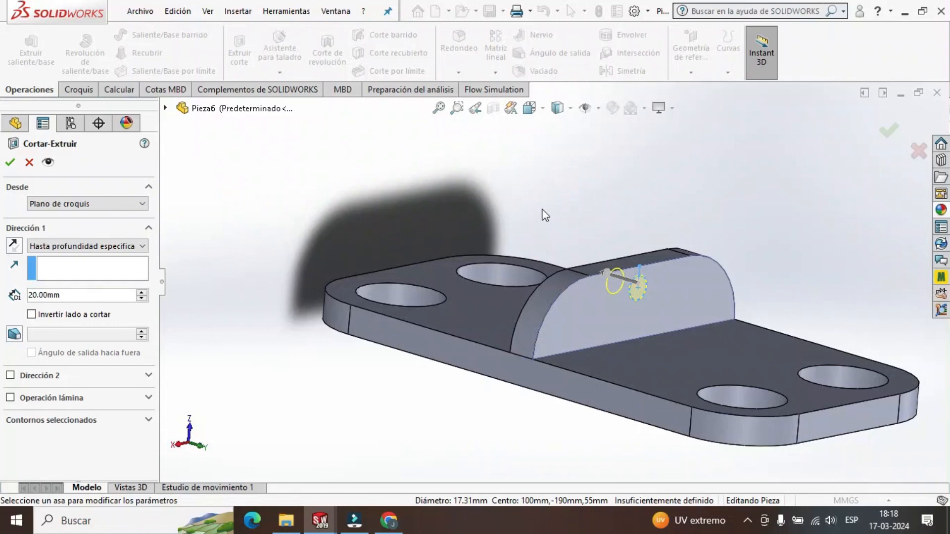
click(10, 163)
Inspect the drilled part from several angles, compare it with the Ensamblaje A assembly, and return to Pieza6.
middle_drag(706, 221, 672, 214)
click(672, 216)
scroll(655, 300, down, 3)
scroll(653, 301, up, 4)
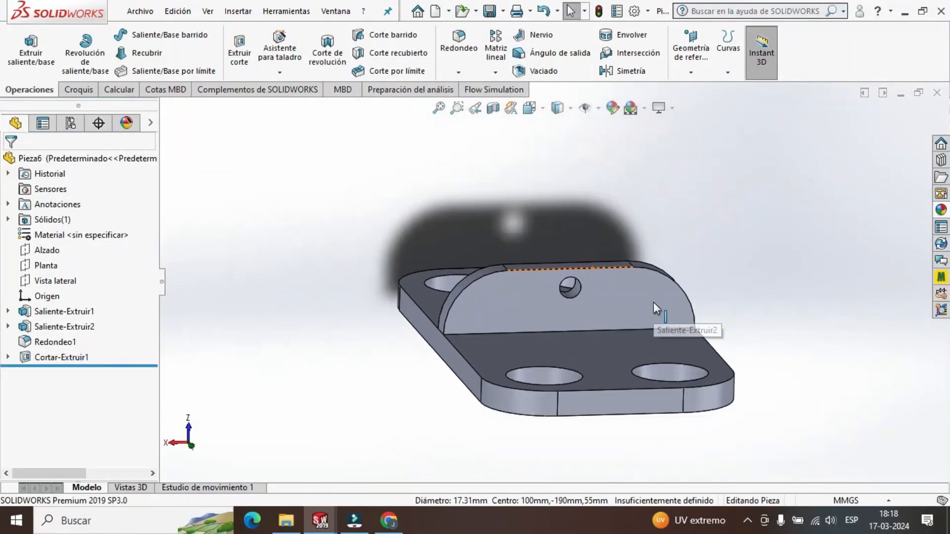
middle_drag(653, 303, 699, 395)
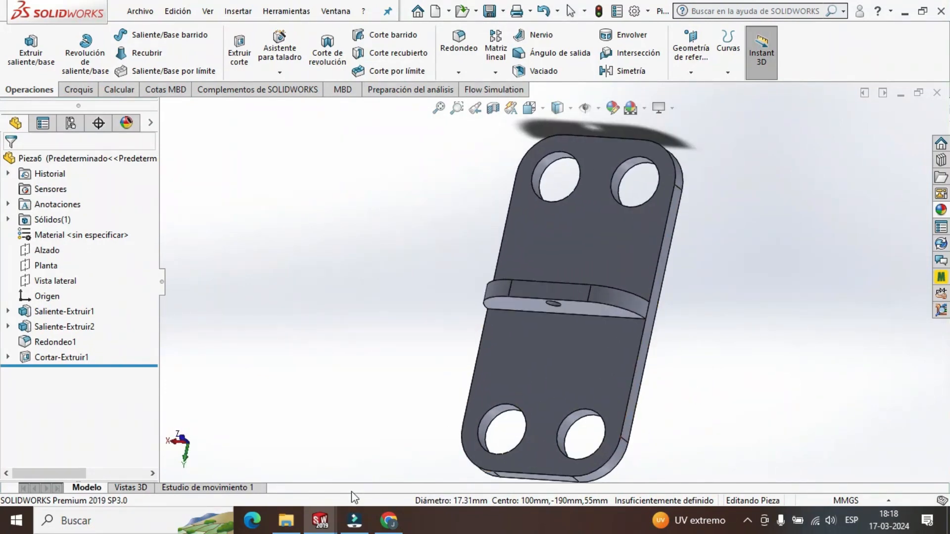
mouse_move(320, 520)
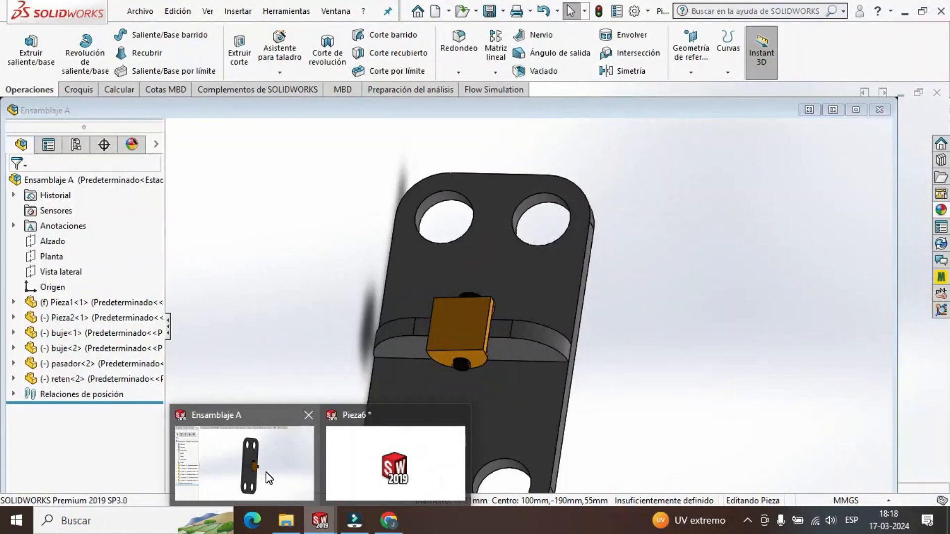
click(268, 478)
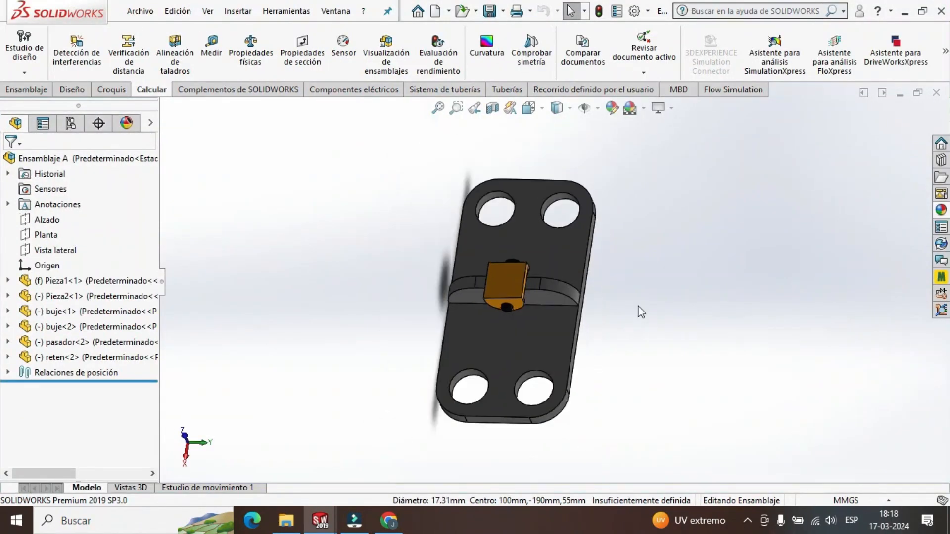
middle_drag(641, 312, 603, 348)
click(322, 519)
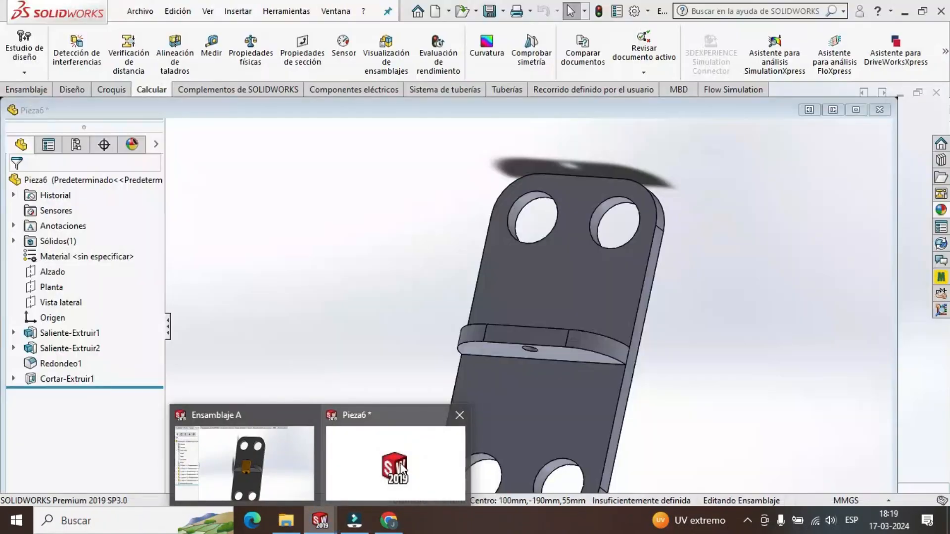
click(401, 467)
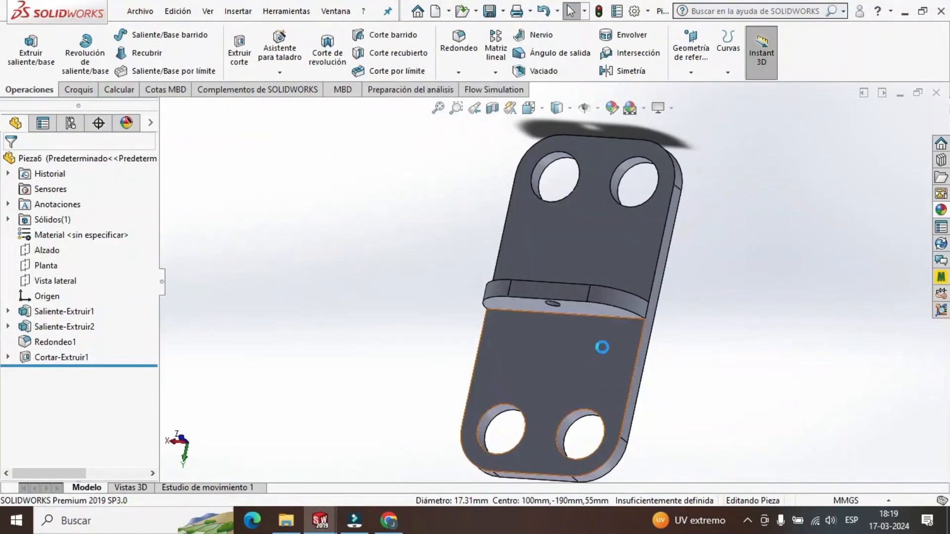
scroll(688, 314, up, 1)
middle_drag(687, 313, 678, 340)
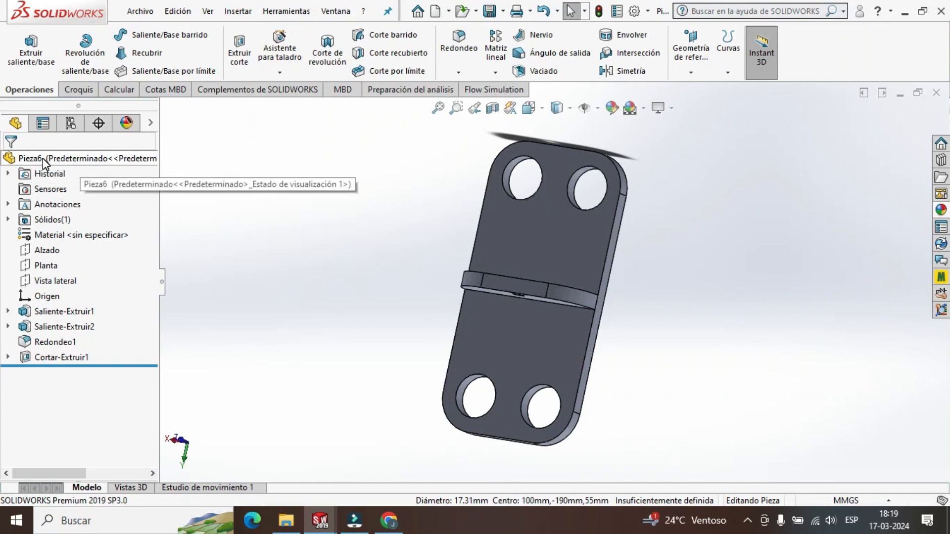
Change the whole part's colour to the greyscale shade with a red value of 134.
right_click(42, 158)
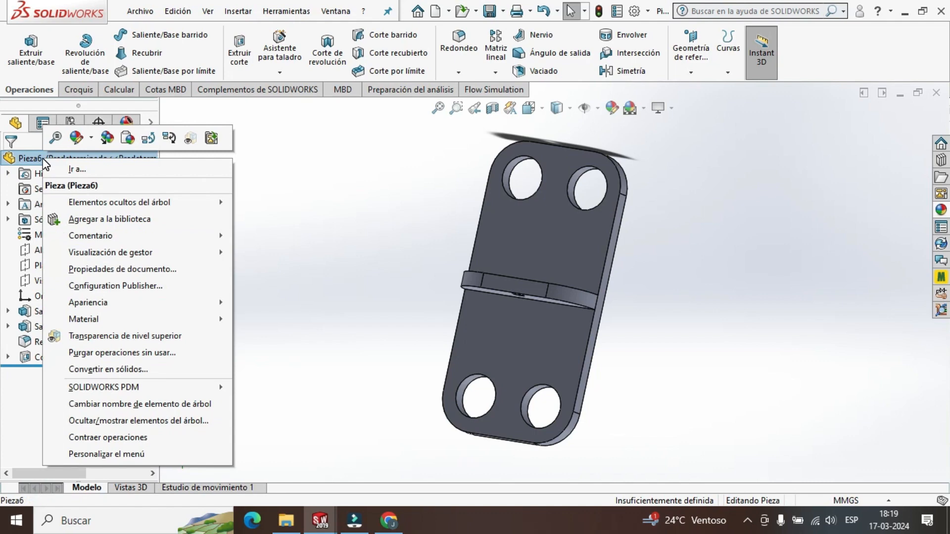
click(92, 140)
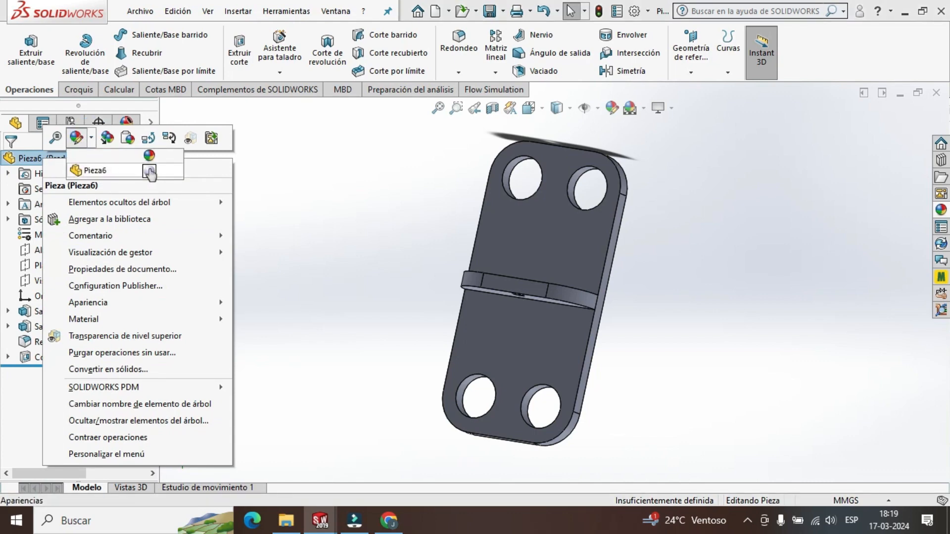
click(149, 170)
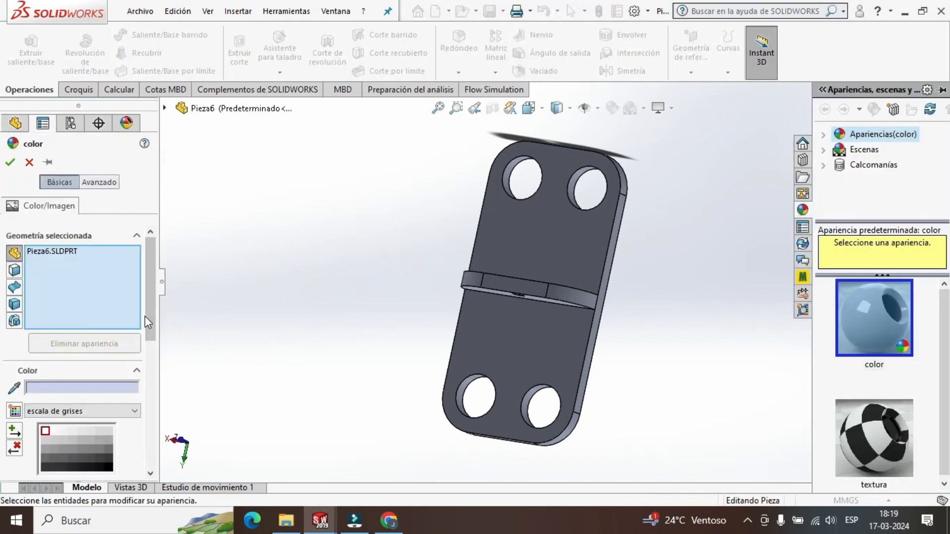
drag(151, 321, 152, 356)
click(100, 370)
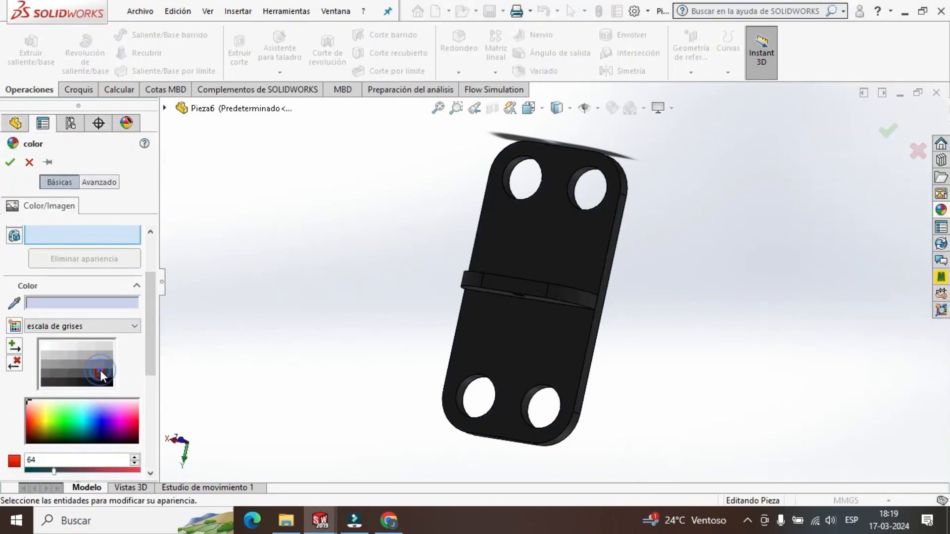
click(90, 374)
click(83, 364)
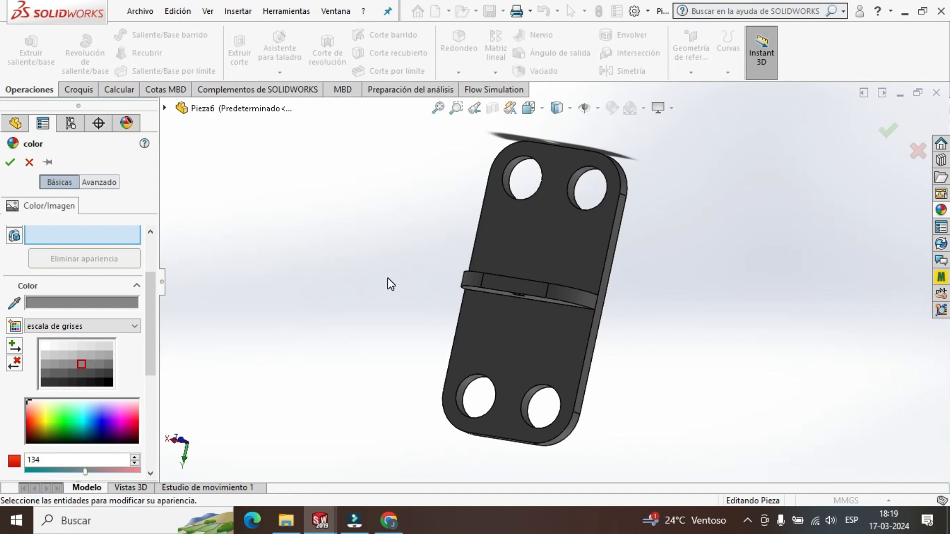
mouse_move(403, 269)
middle_down()
mouse_move(413, 315)
mouse_move(388, 337)
mouse_move(436, 252)
mouse_move(500, 227)
mouse_move(470, 228)
mouse_move(399, 261)
mouse_move(391, 282)
middle_up()
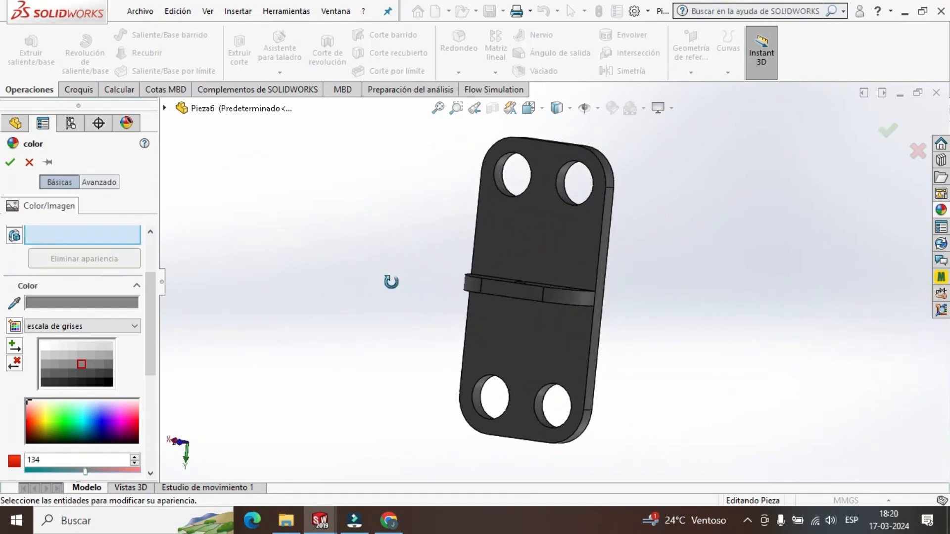
click(10, 163)
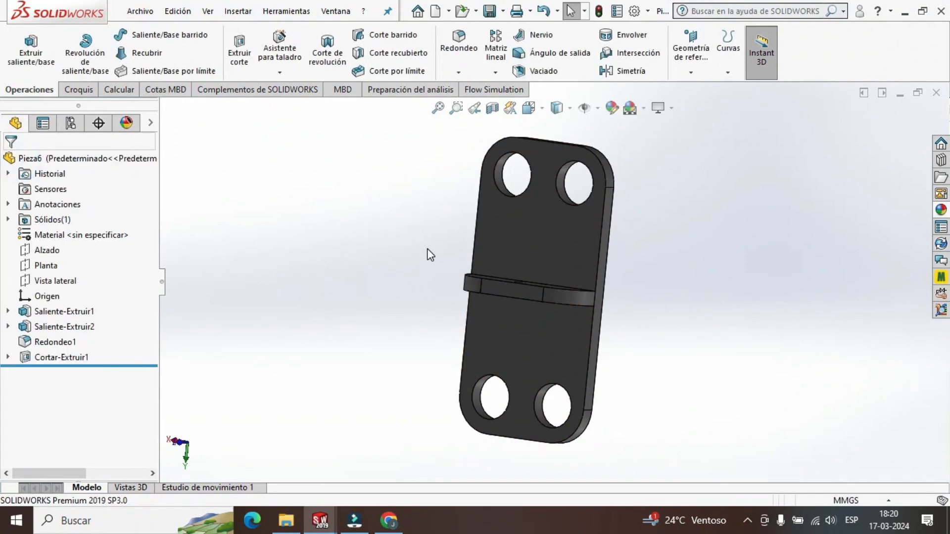
Start saving the part under a new name and create a folder named SW2 in Downloads.
click(140, 16)
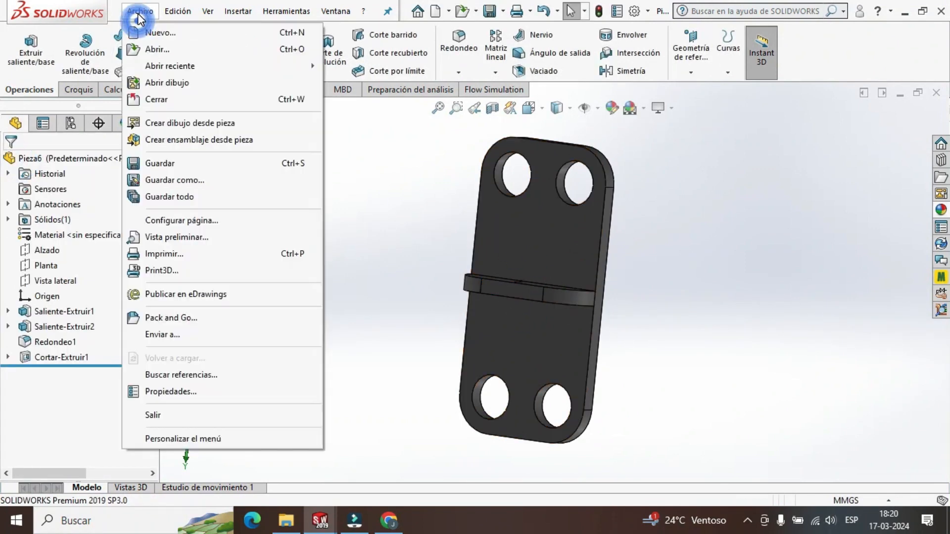
click(185, 180)
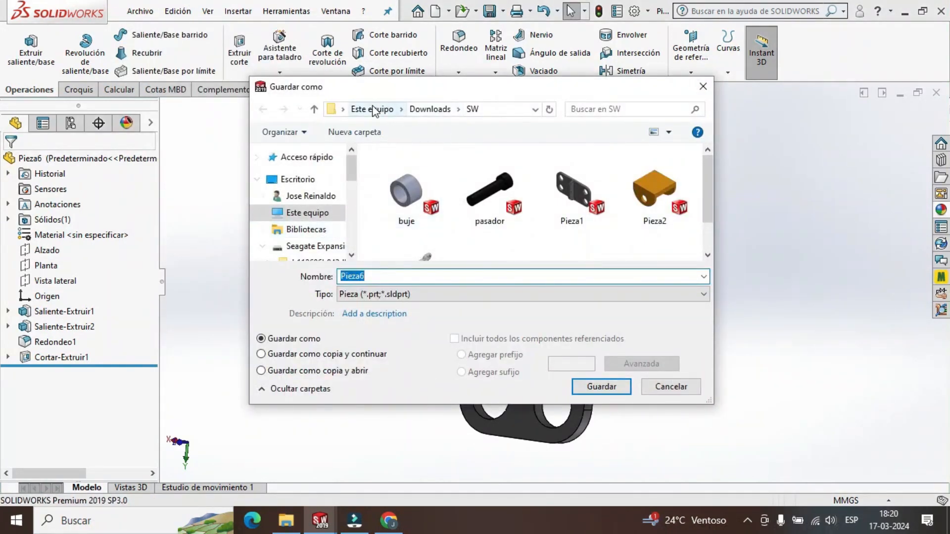
click(431, 109)
right_click(535, 200)
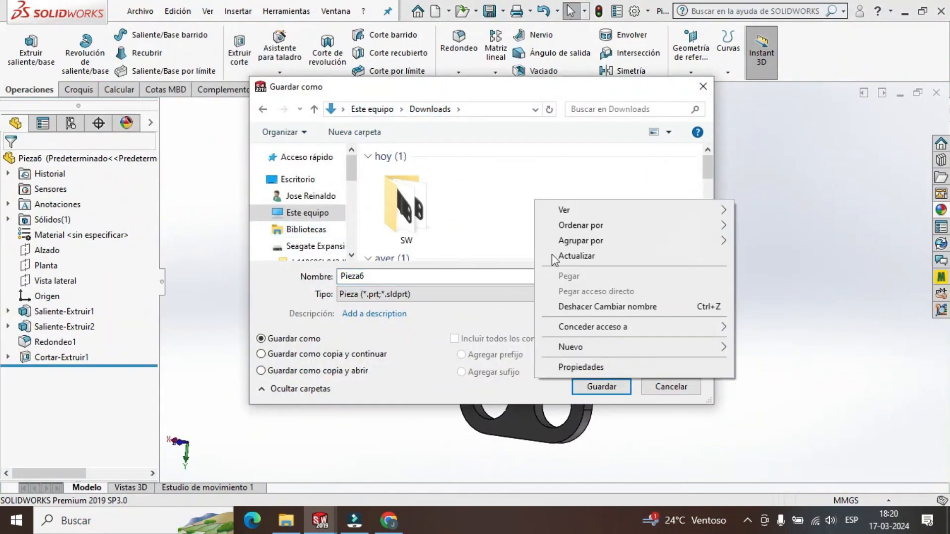
mouse_move(667, 351)
click(764, 109)
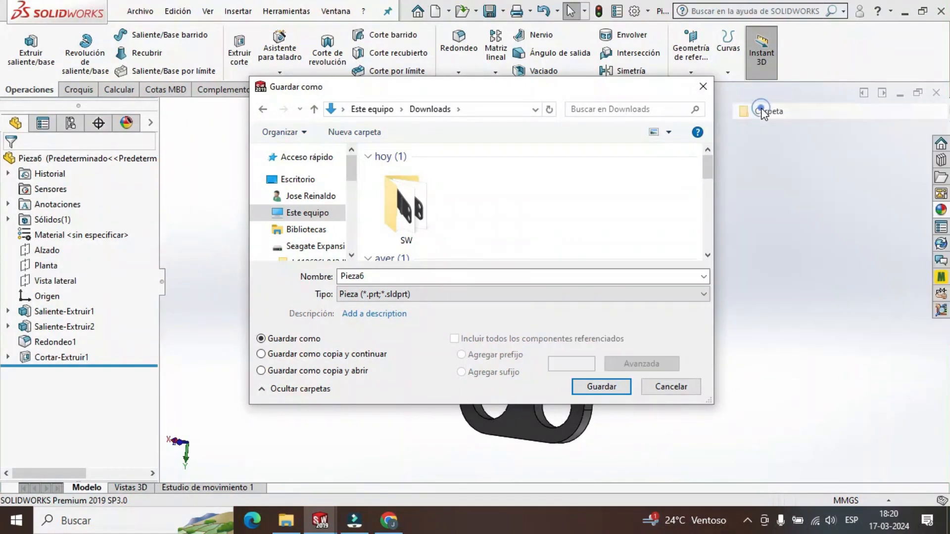
text(SW2)
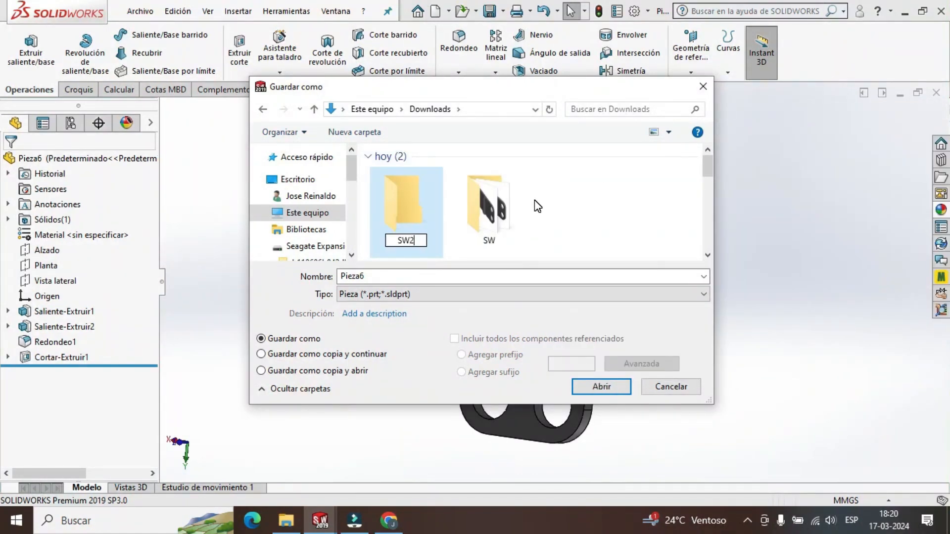
key(Return)
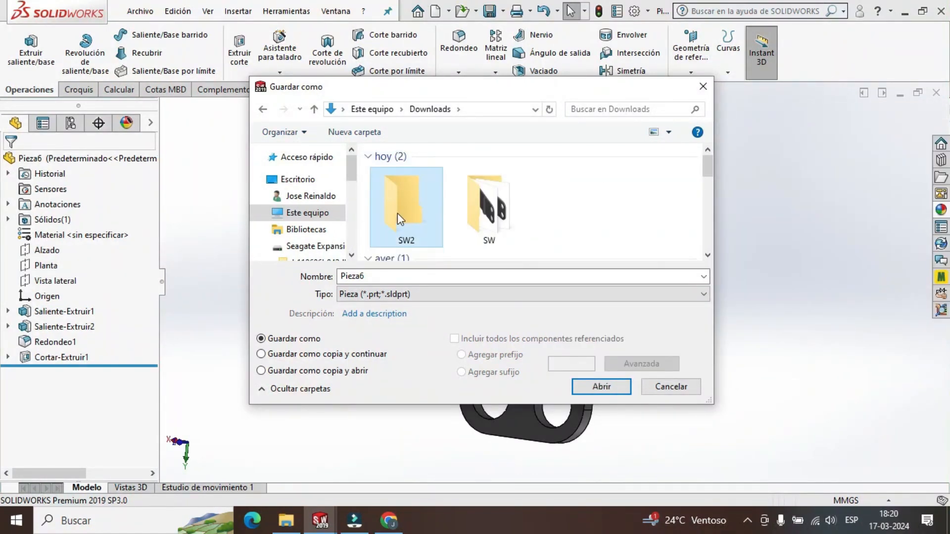
Save the part in the SW2 folder as ESLABON 1.
double_click(401, 212)
double_click(388, 277)
text(ESLABON 1)
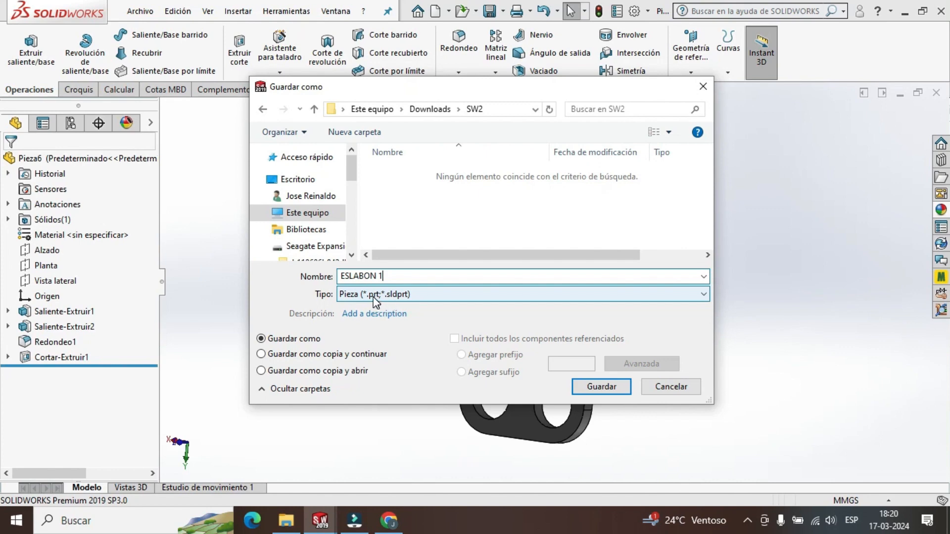
click(602, 387)
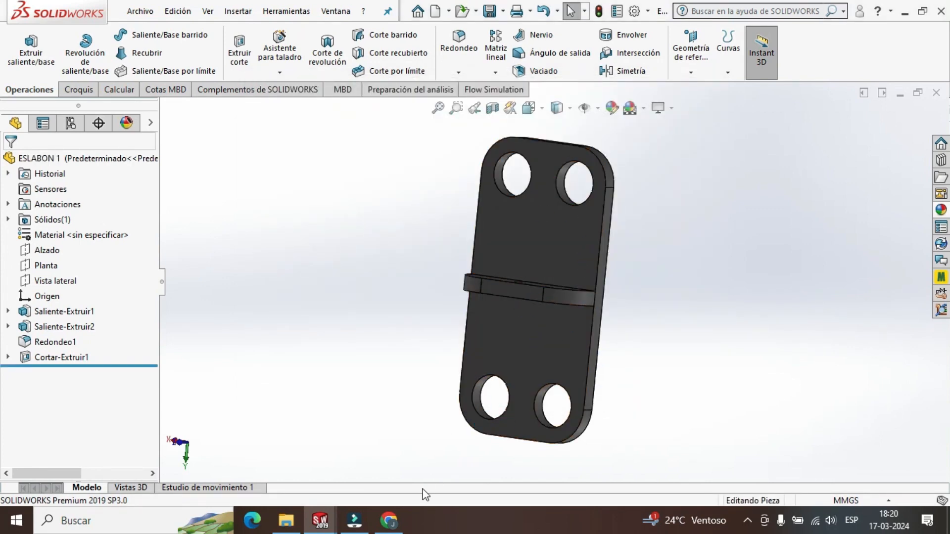
Switch to the Ensamblaje A assembly and inspect the orange Pieza2 bracket from several angles.
mouse_move(320, 521)
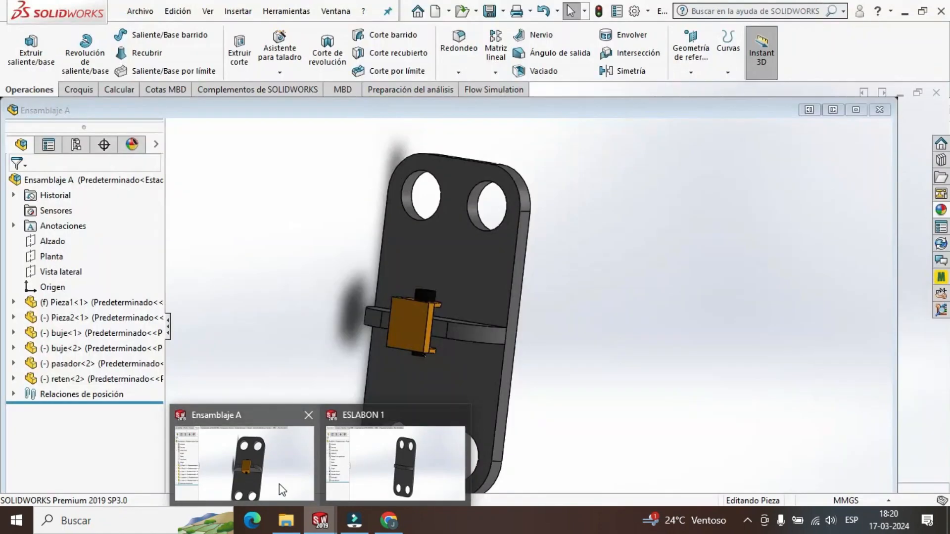
click(279, 484)
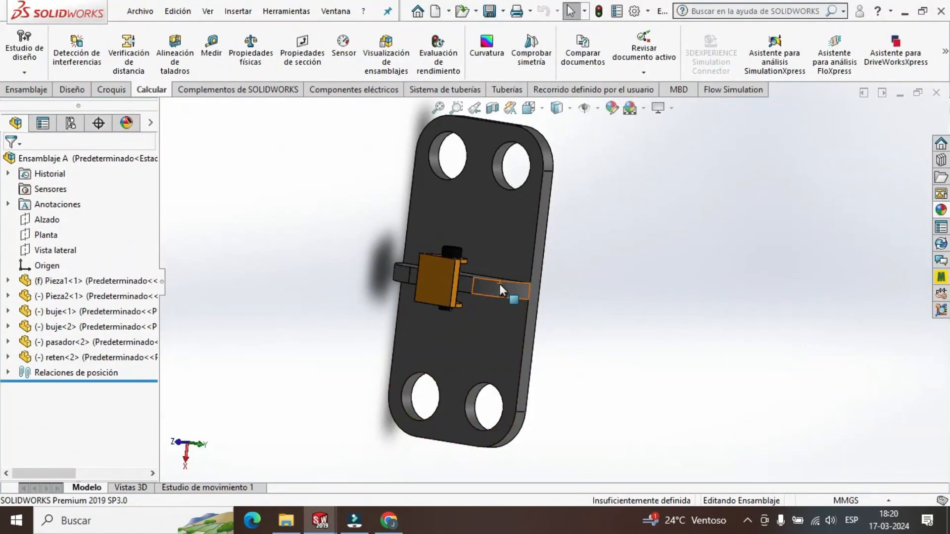
scroll(499, 282, down, 1)
click(104, 296)
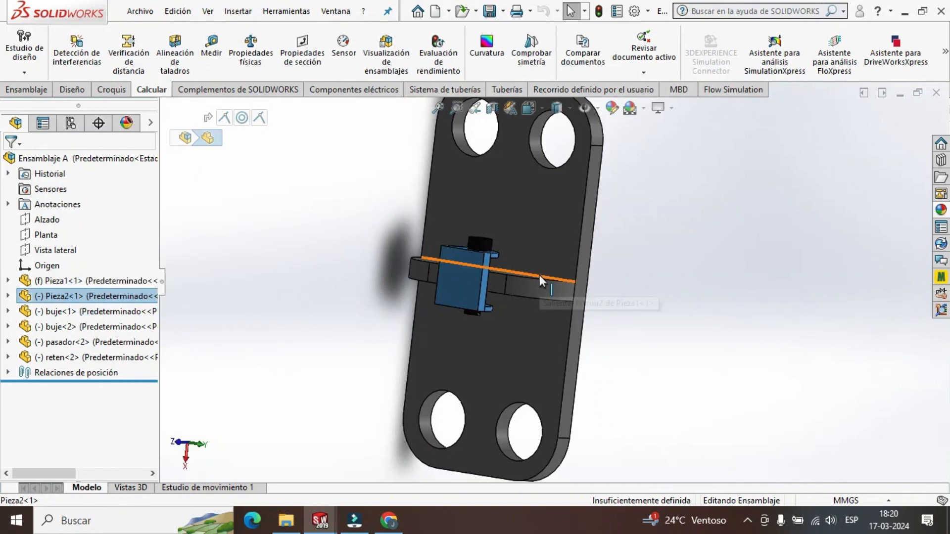
key(Escape)
scroll(519, 282, down, 3)
middle_drag(486, 275, 507, 308)
scroll(433, 222, down, 3)
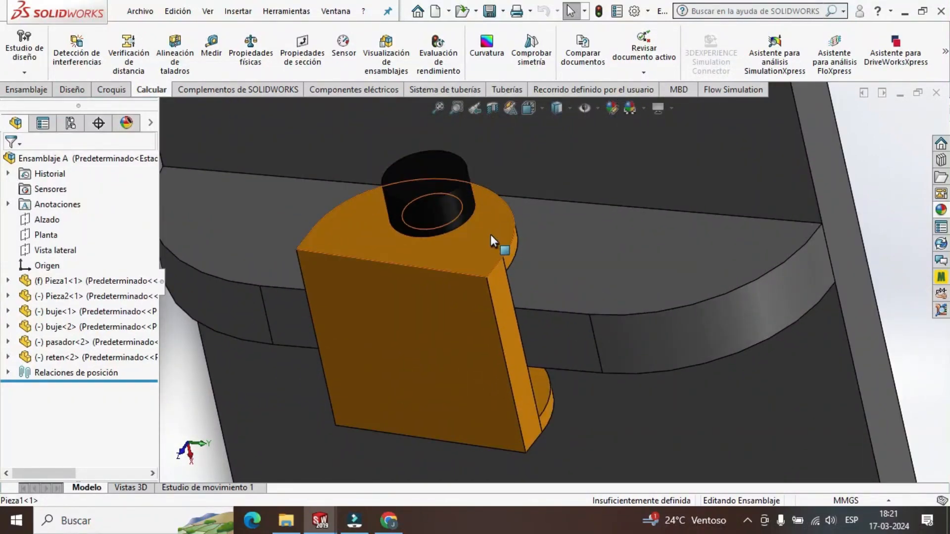
scroll(495, 277, up, 5)
middle_drag(518, 307, 529, 230)
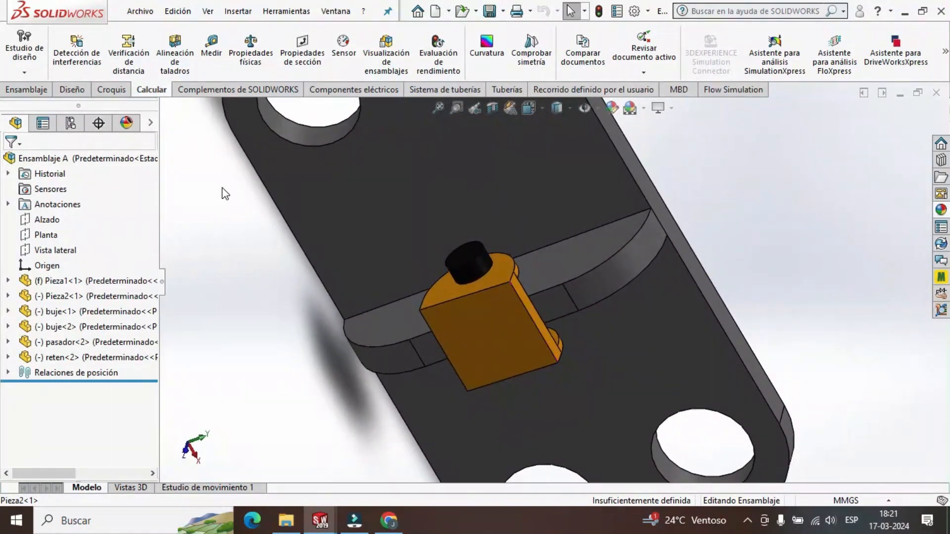
Measure the width and thickness edges of the orange bracket's base block.
click(212, 51)
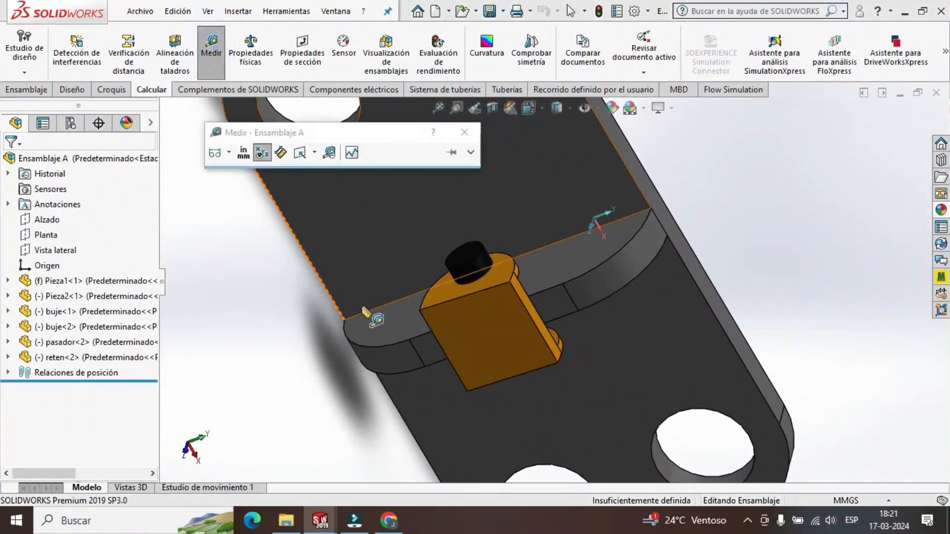
click(449, 301)
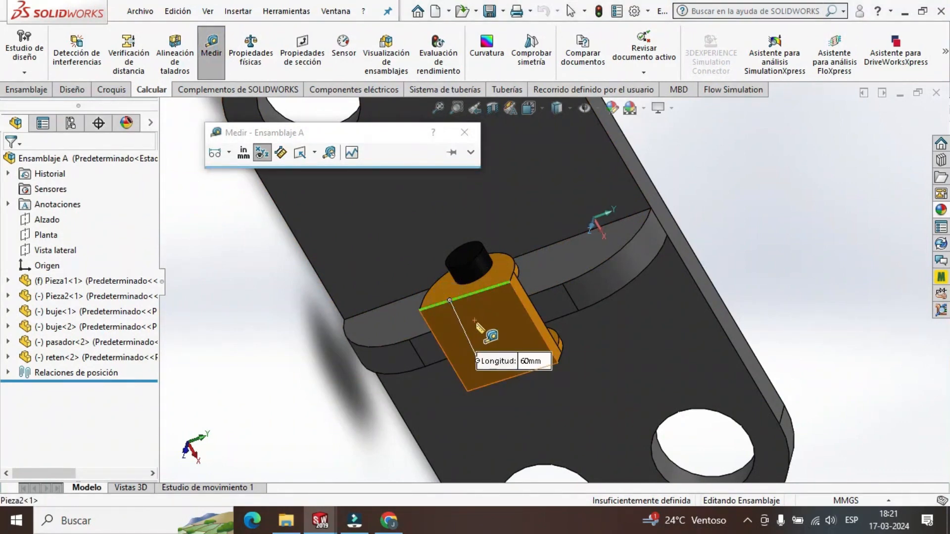
click(531, 319)
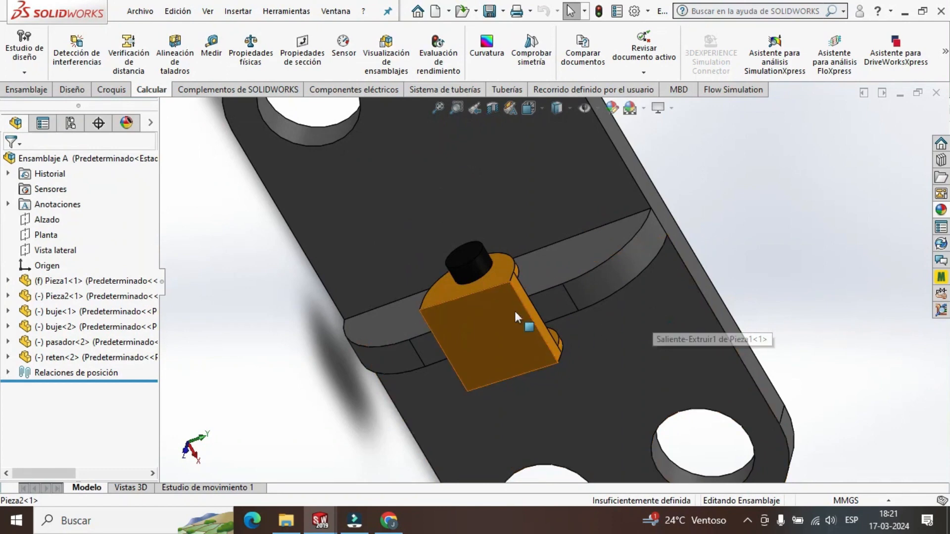
middle_drag(515, 317, 467, 331)
click(211, 47)
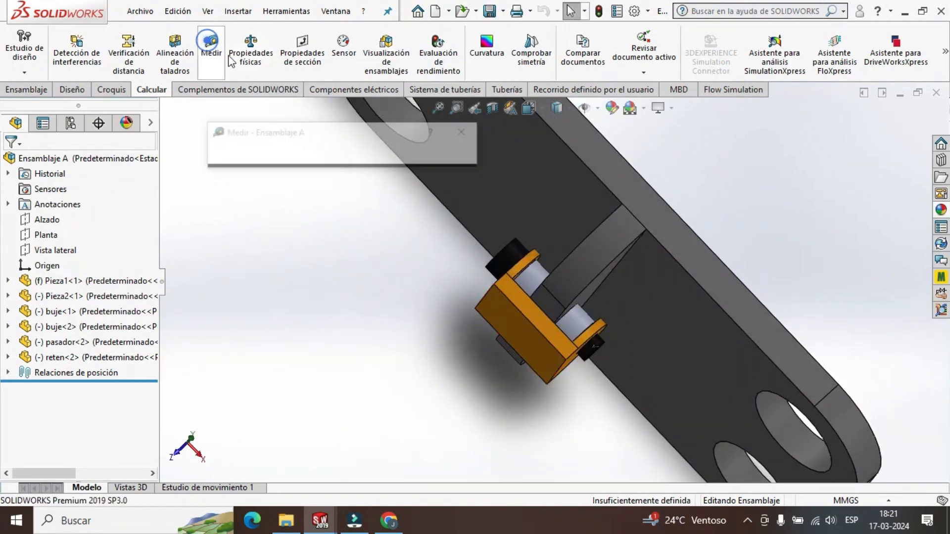
scroll(527, 316, down, 5)
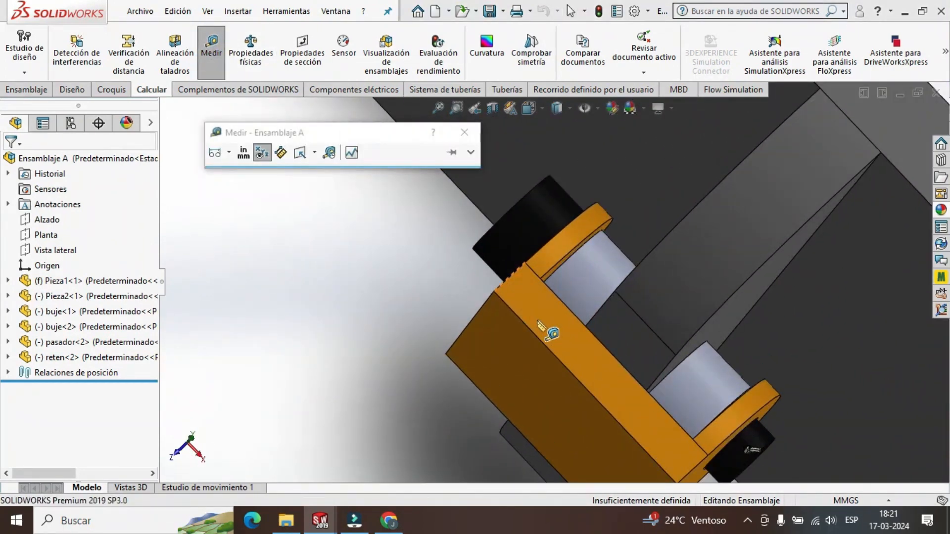
click(512, 275)
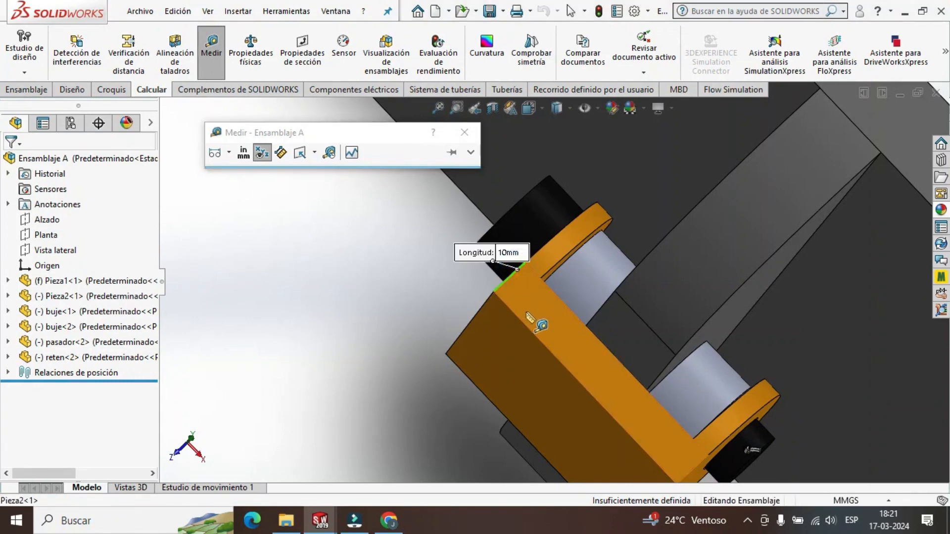
key(Escape)
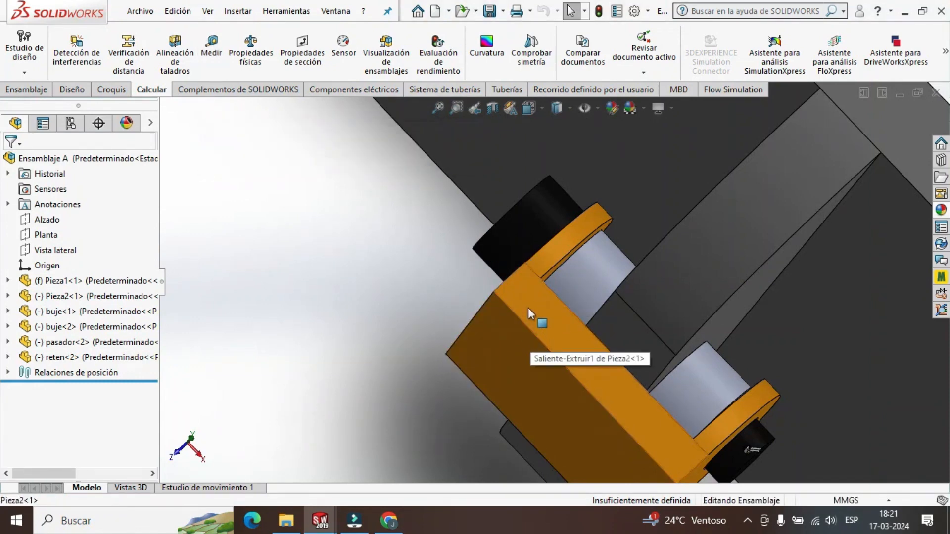
Inspect the orange bracket's rounded lugs and measure a lug's thickness where it meets the base block.
mouse_move(528, 308)
middle_down()
mouse_move(578, 340)
mouse_move(486, 275)
mouse_move(532, 291)
middle_up()
scroll(486, 275, up, 4)
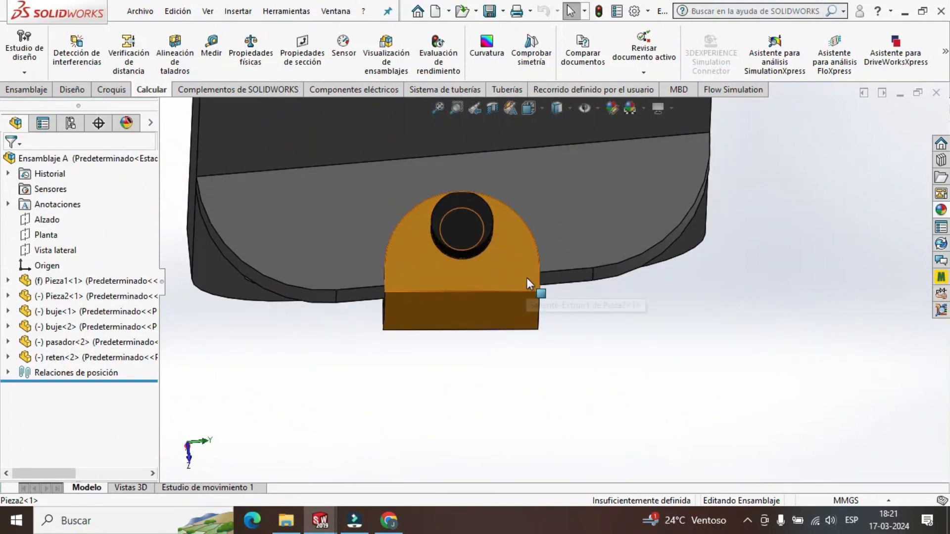
scroll(522, 241, up, 1)
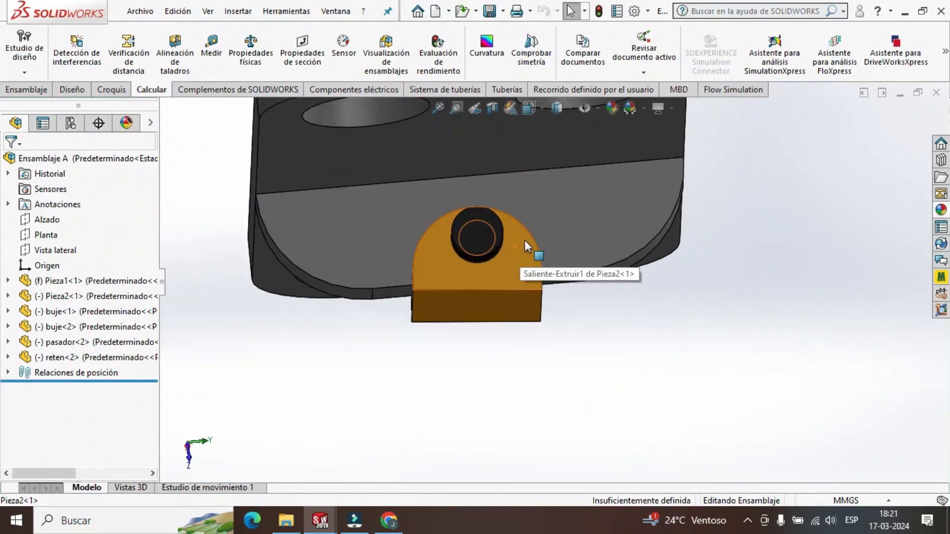
mouse_move(525, 239)
middle_down()
mouse_move(489, 242)
mouse_move(511, 240)
middle_up()
scroll(495, 278, up, 2)
scroll(496, 278, down, 2)
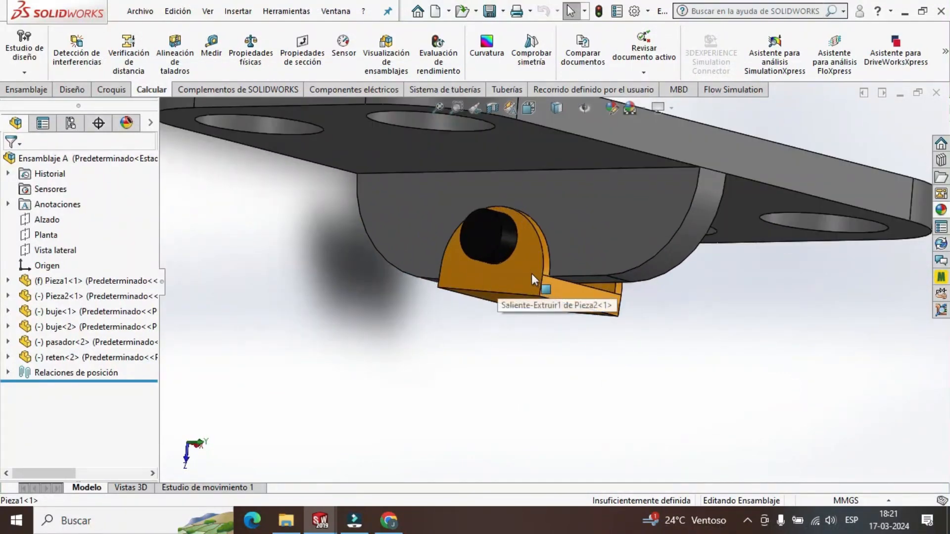
middle_drag(531, 275, 490, 241)
scroll(486, 235, down, 3)
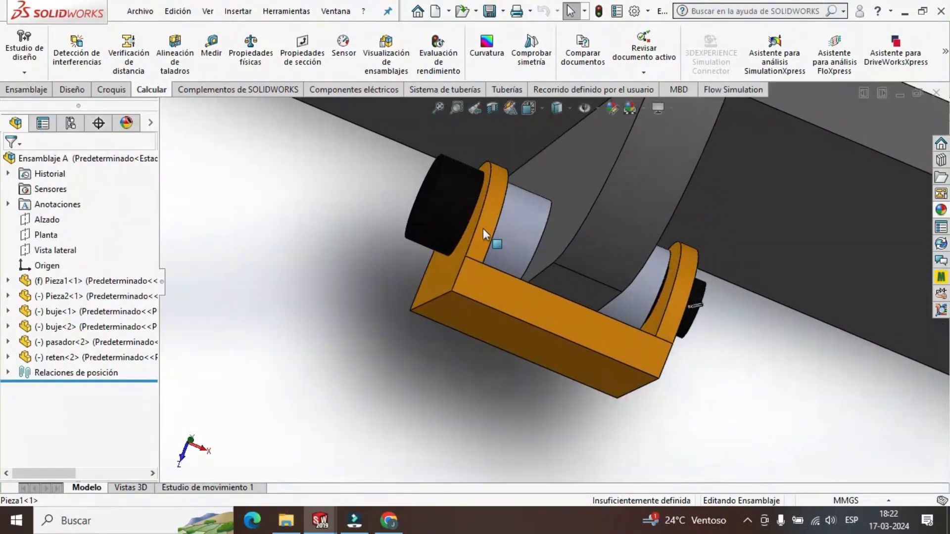
click(212, 47)
scroll(495, 265, down, 3)
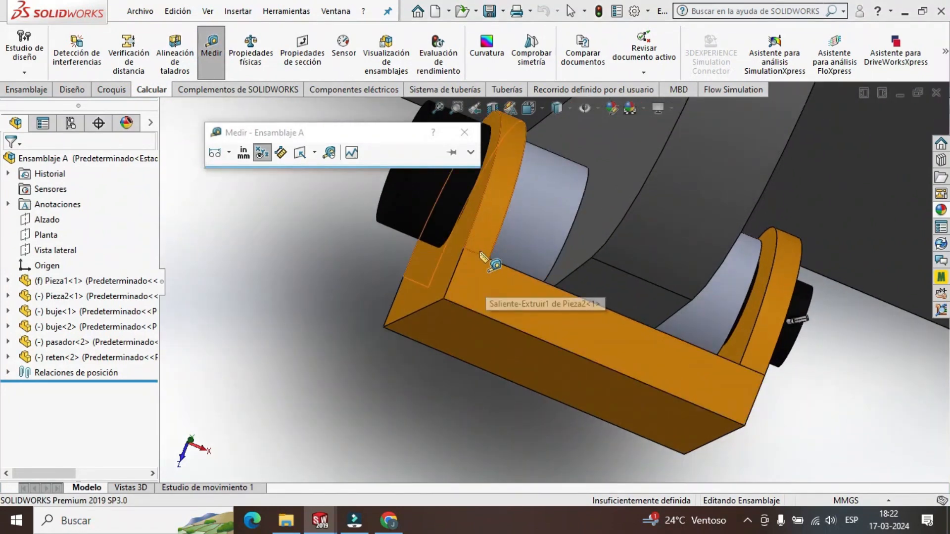
click(480, 254)
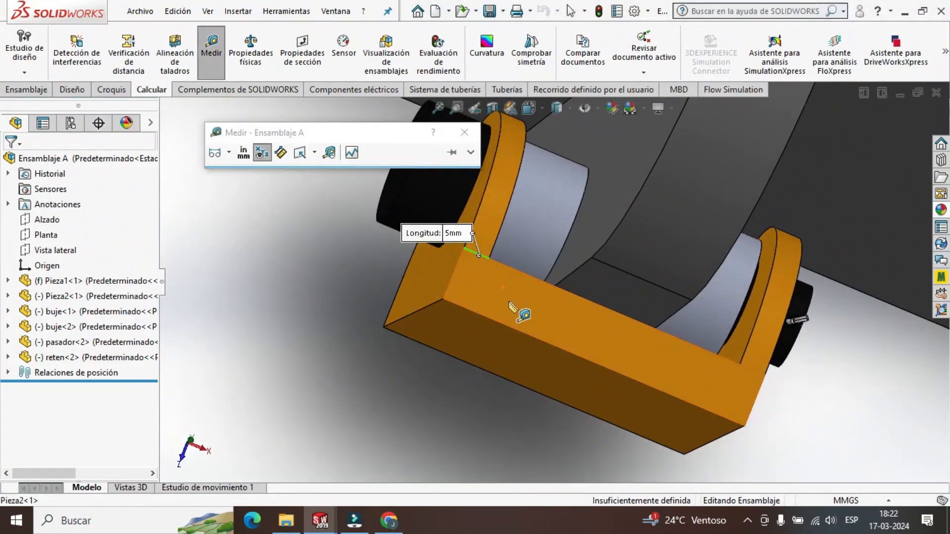
key(Escape)
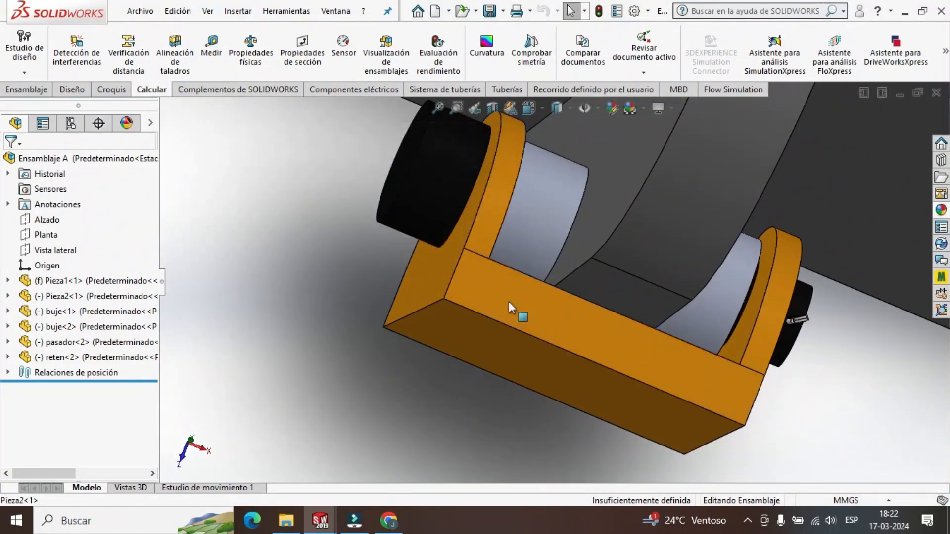
Create a new part document for the orange bracket.
scroll(444, 320, up, 3)
click(147, 15)
click(161, 33)
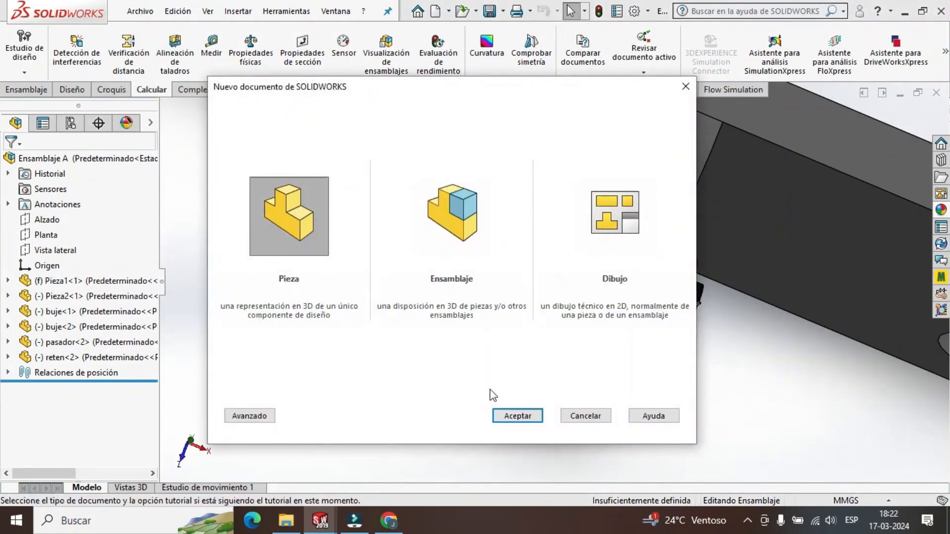
click(503, 415)
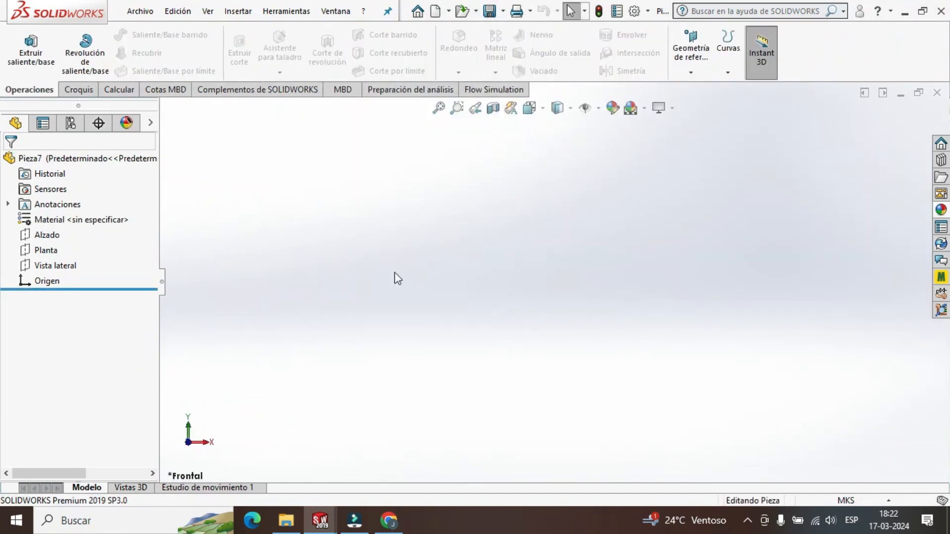
Start an extruded boss sketch on the Alzado plane and draw a vertical line about 55 mm long downward from the origin.
click(47, 236)
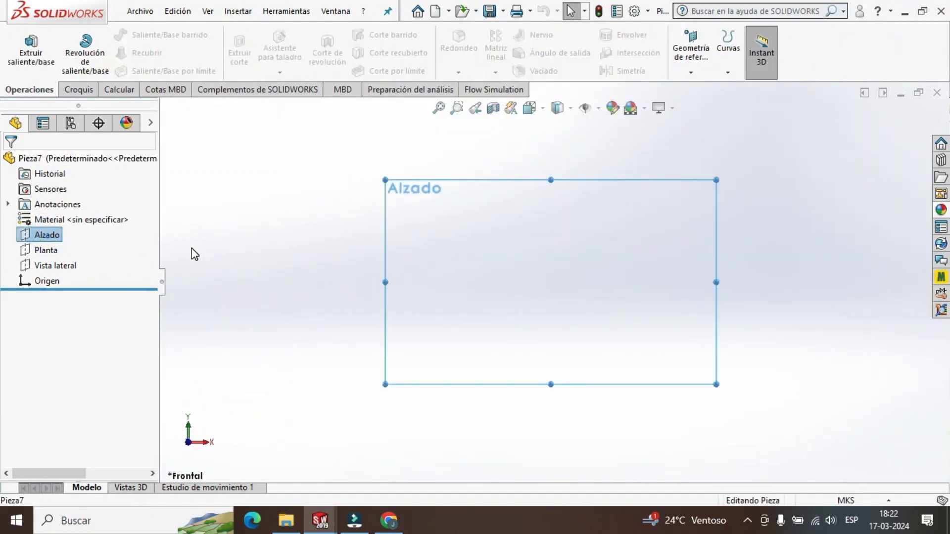
click(34, 56)
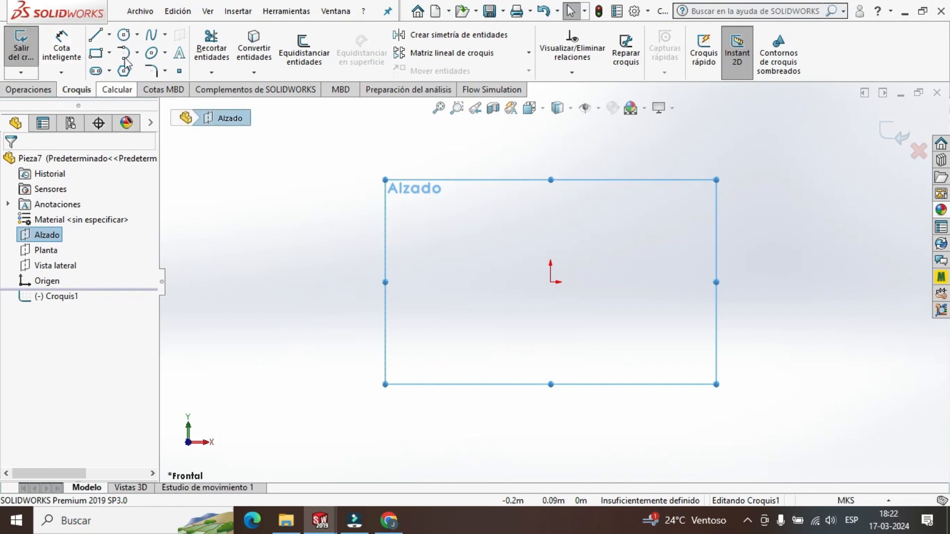
click(96, 36)
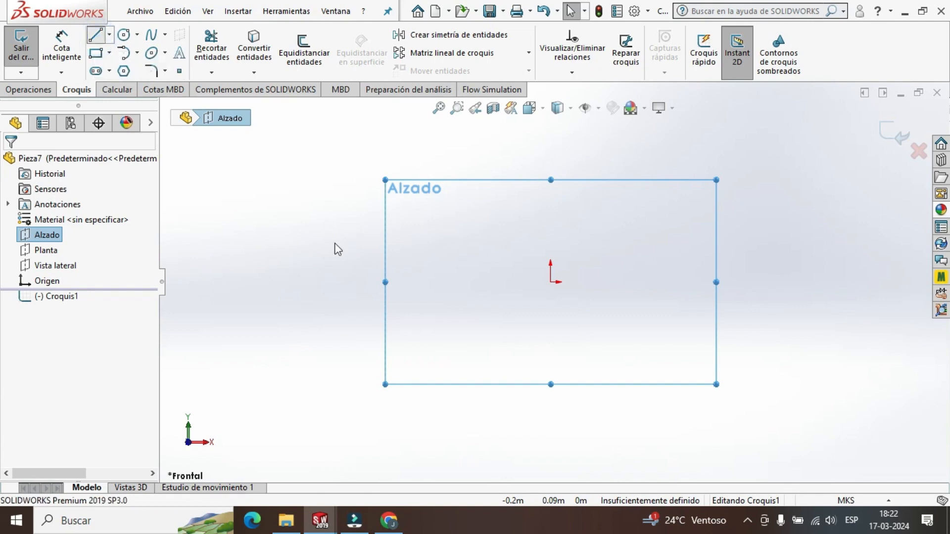
click(550, 282)
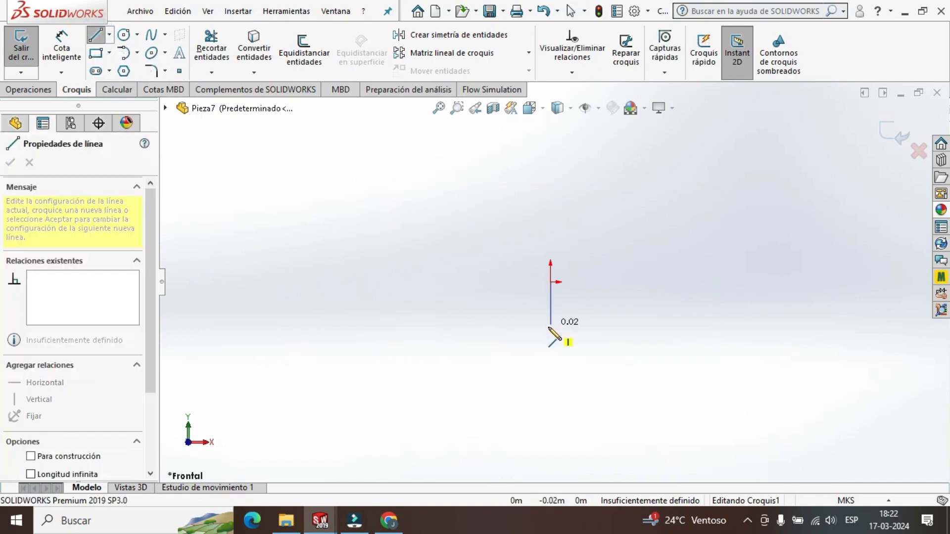
click(550, 384)
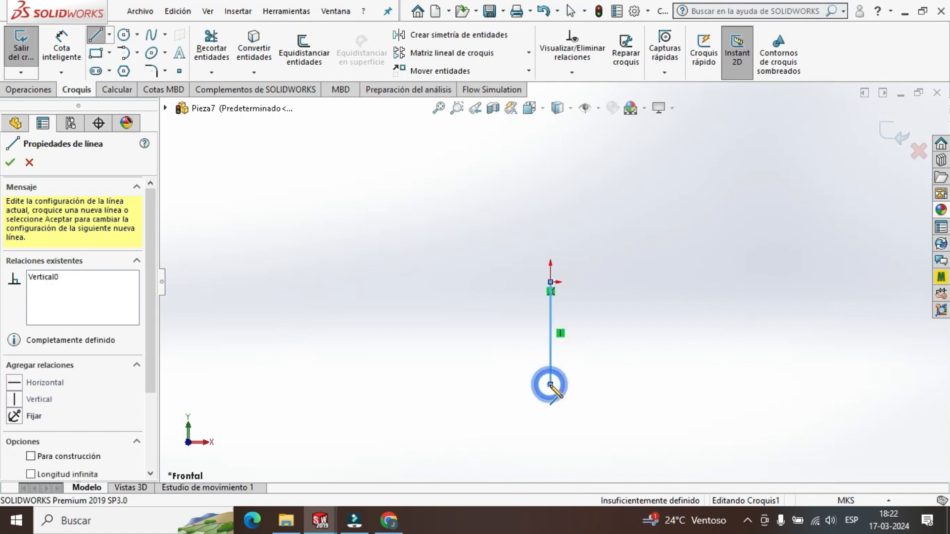
key(Escape)
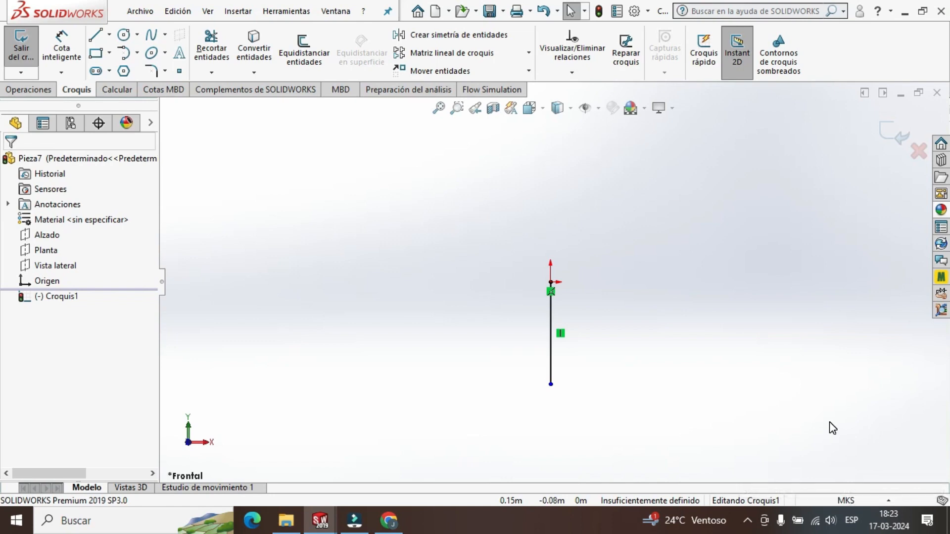
Change the document units to MMGS and reopen the sketch containing the vertical line for editing.
click(844, 500)
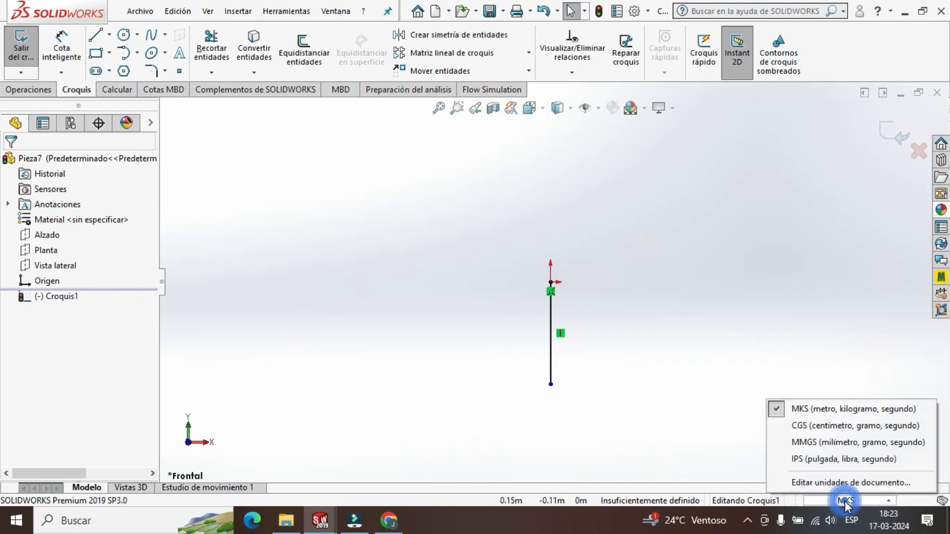
click(833, 441)
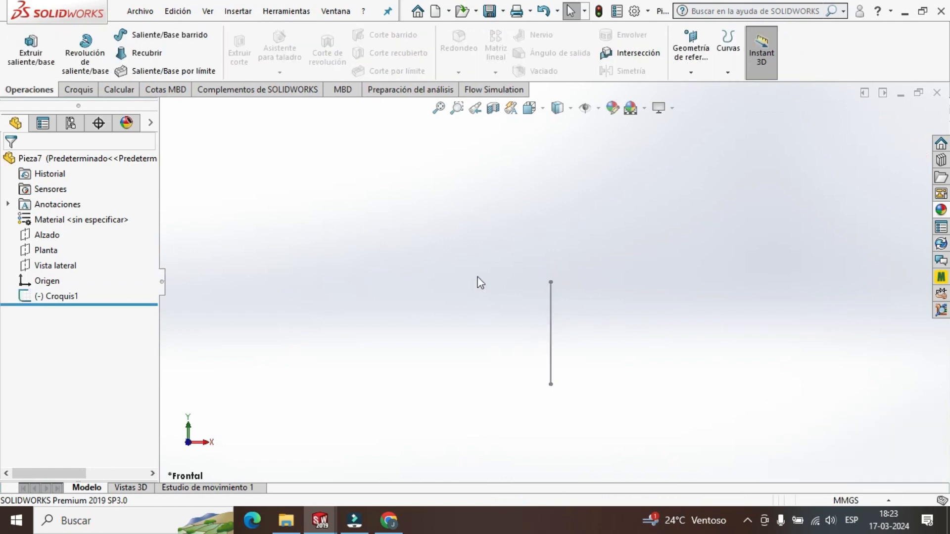
right_click(69, 296)
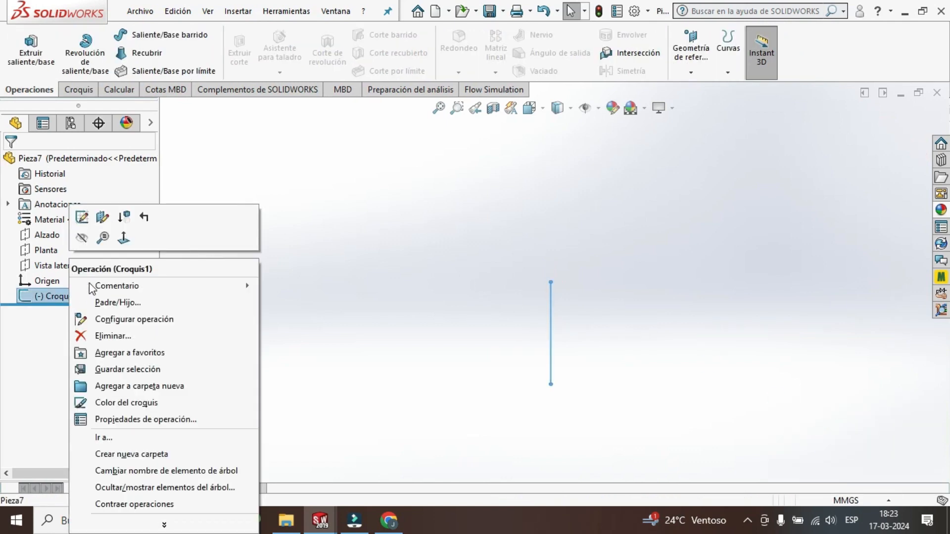
click(81, 219)
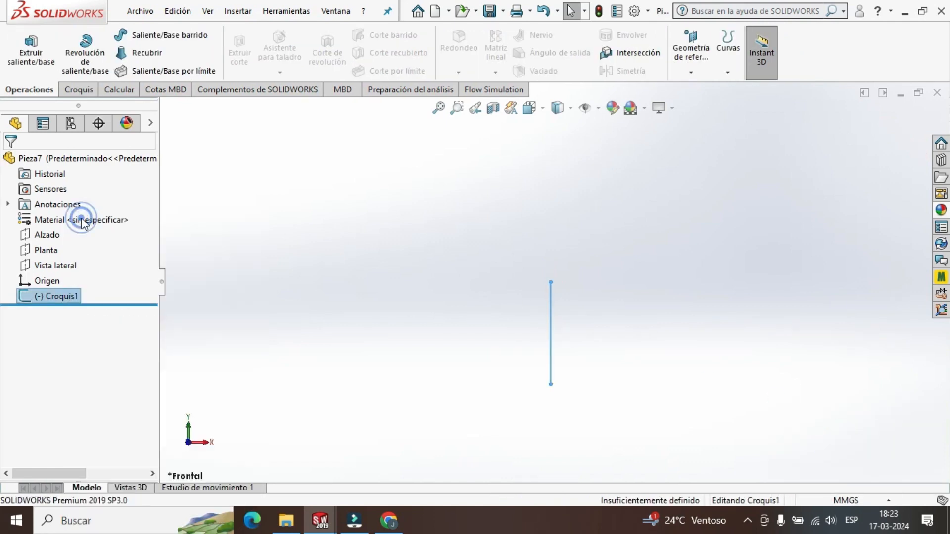
Set the vertical line's length to 60 mm.
click(552, 322)
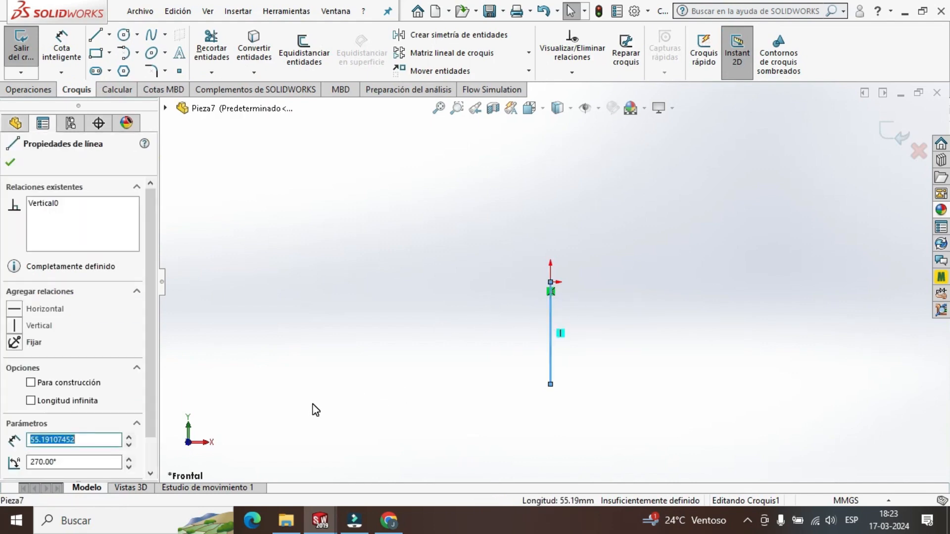
text(60)
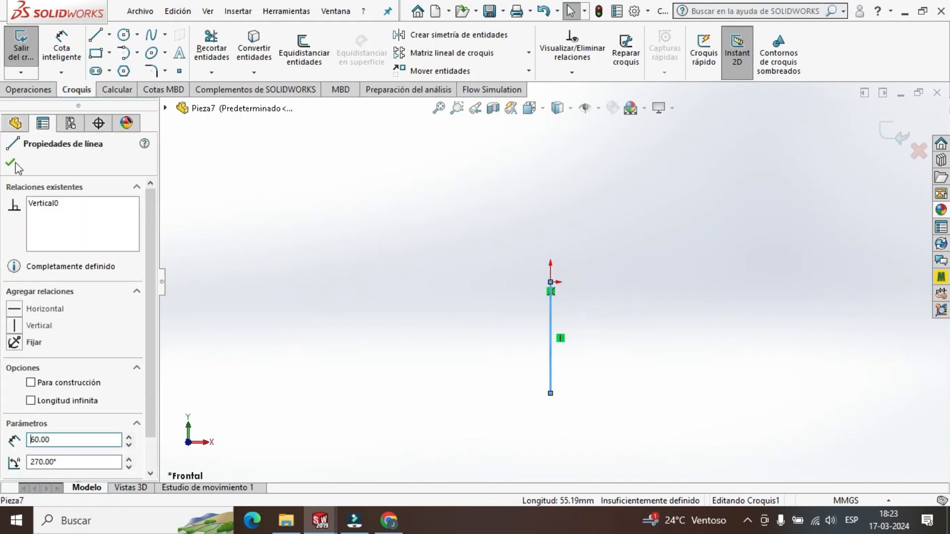
click(11, 163)
Close the profile into a rectangle about 64 mm wide with three lines starting at the origin and ending at the vertical line's lower end.
click(96, 35)
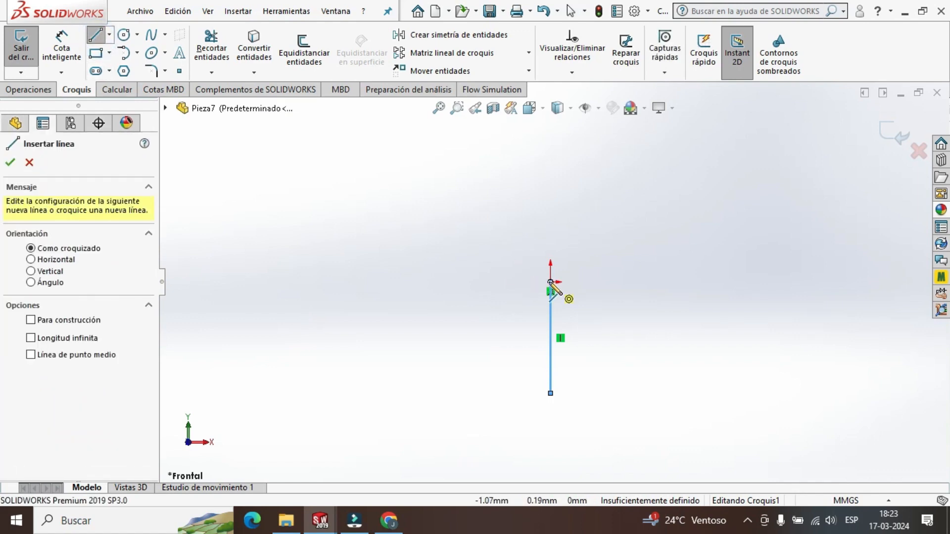
click(551, 282)
click(670, 282)
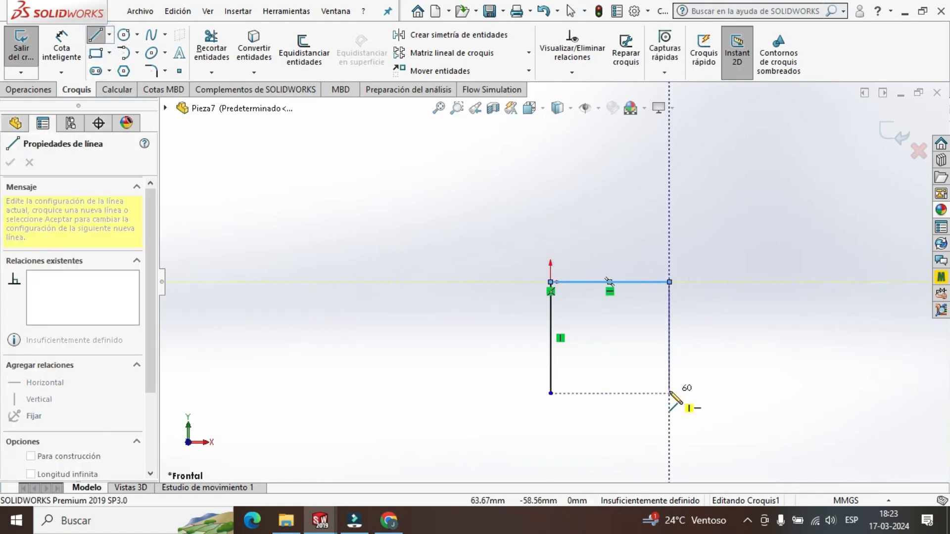
click(669, 394)
click(551, 393)
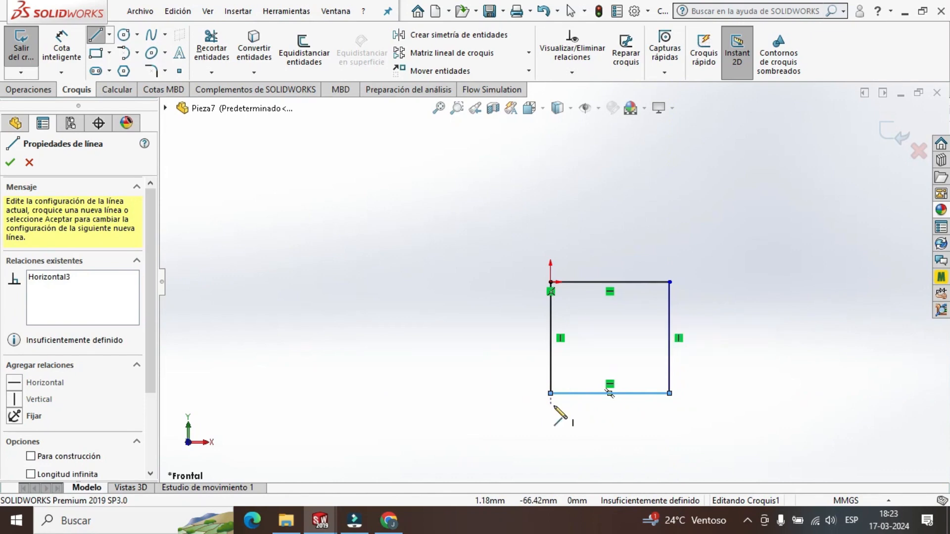
key(Escape)
Set the rectangle's upper horizontal line length to 60 mm and exit the sketch.
click(592, 283)
text(6)
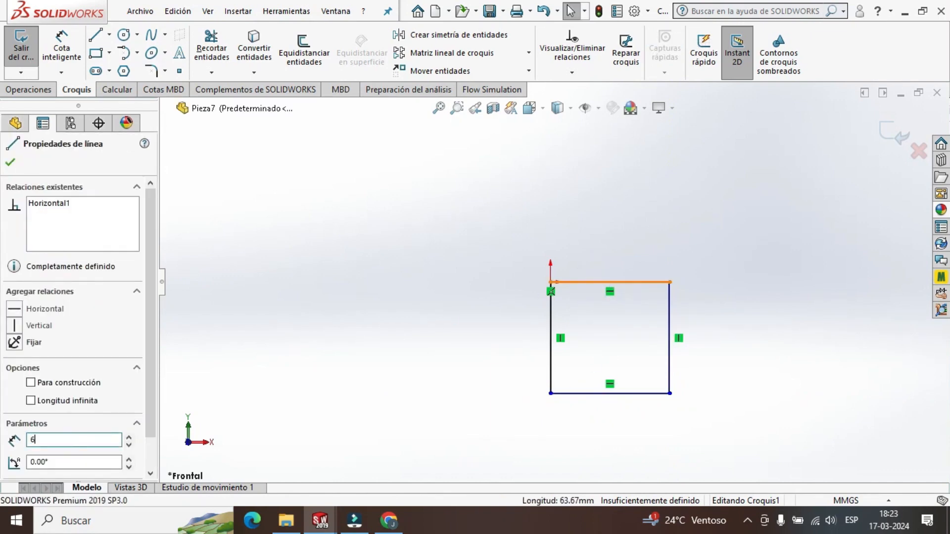
text(0)
key(Return)
key(Escape)
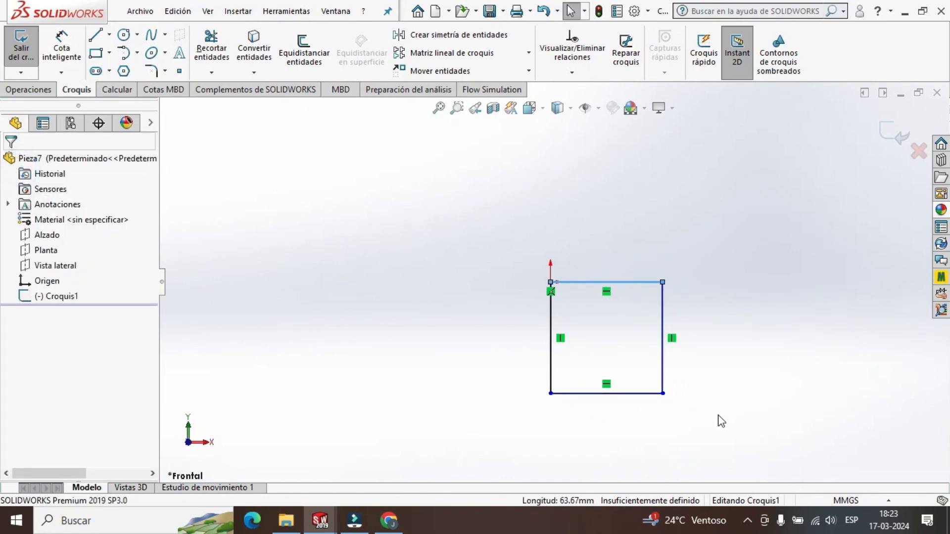
click(898, 135)
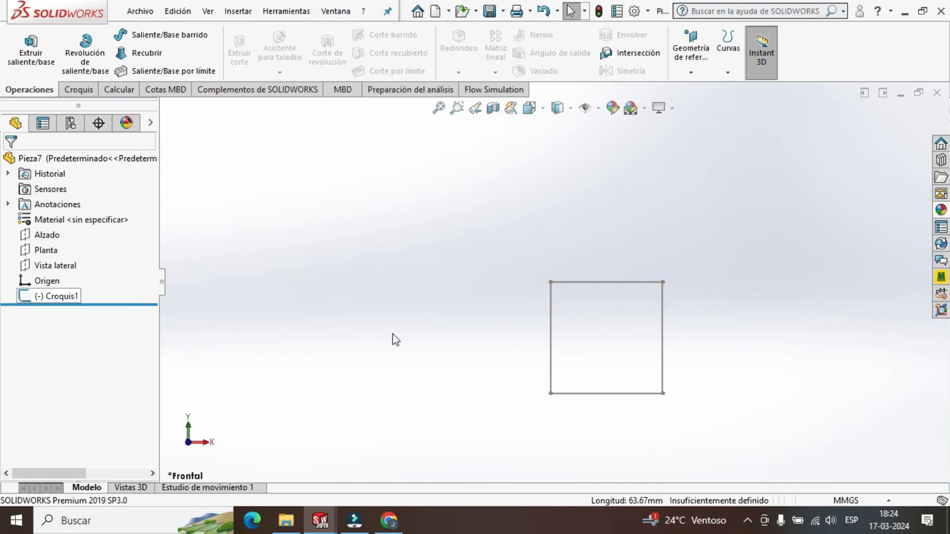
Extrude the square sketch as a boss to a depth of 10 mm.
click(73, 298)
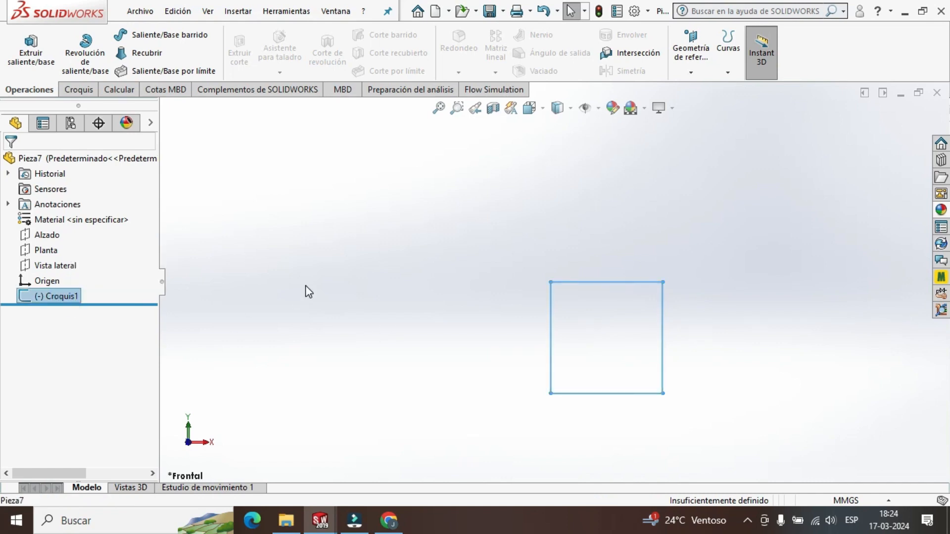
click(39, 65)
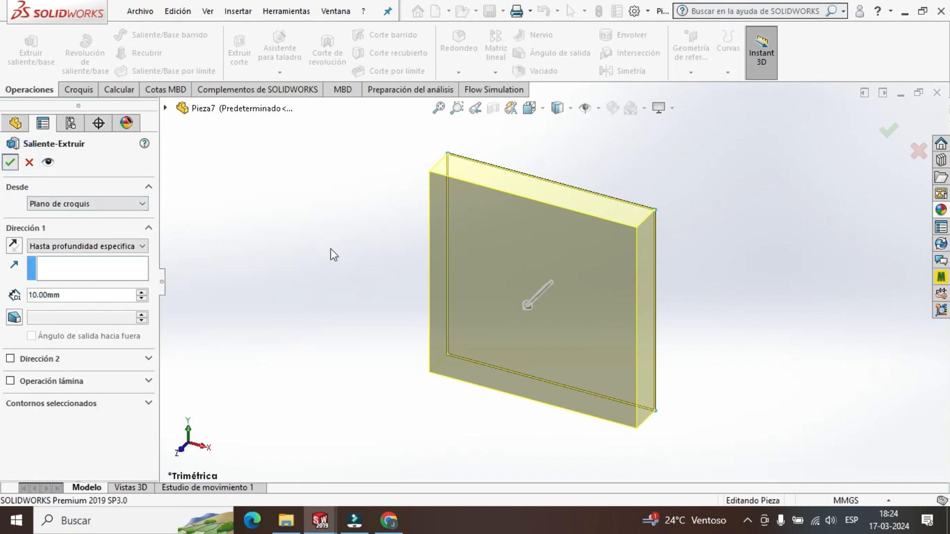
key(Return)
click(369, 318)
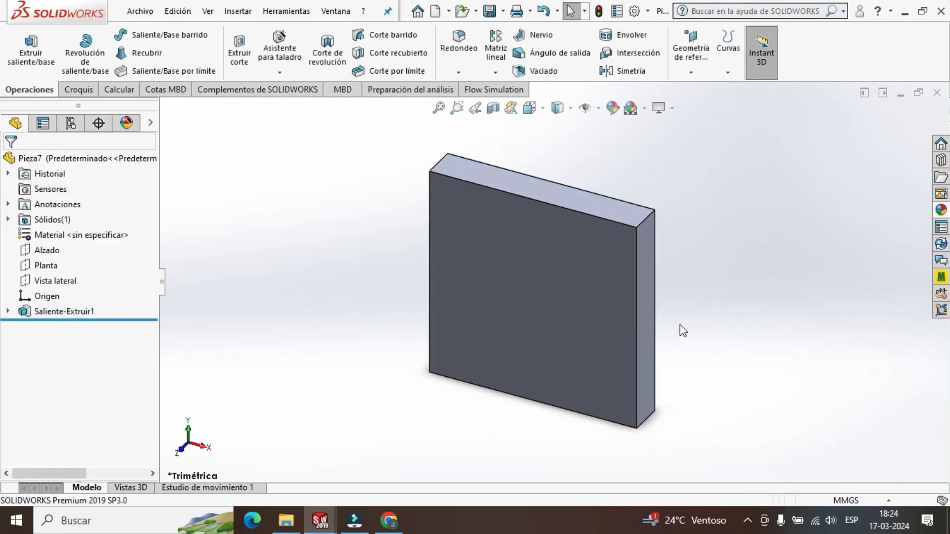
Sketch a circle on the block's top face, centred on the midpoint of its rear long edge and passing through the origin.
scroll(673, 324, up, 3)
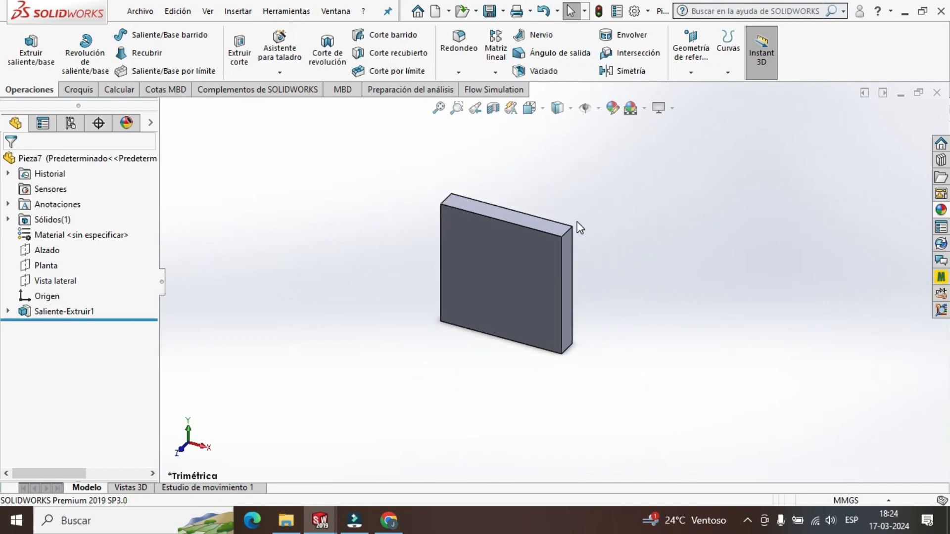
middle_drag(619, 206, 623, 272)
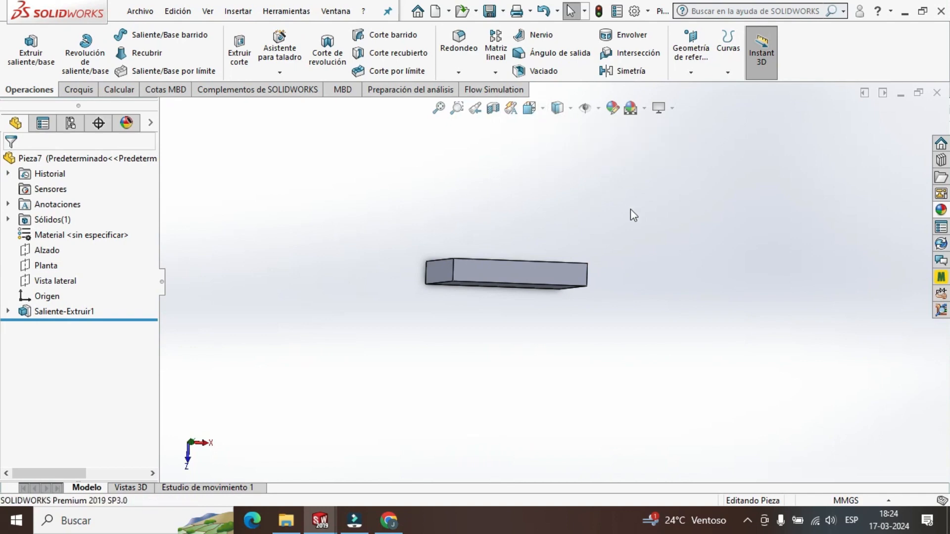
mouse_move(630, 209)
middle_down()
mouse_move(647, 182)
mouse_move(603, 192)
mouse_move(617, 176)
mouse_move(619, 208)
middle_up()
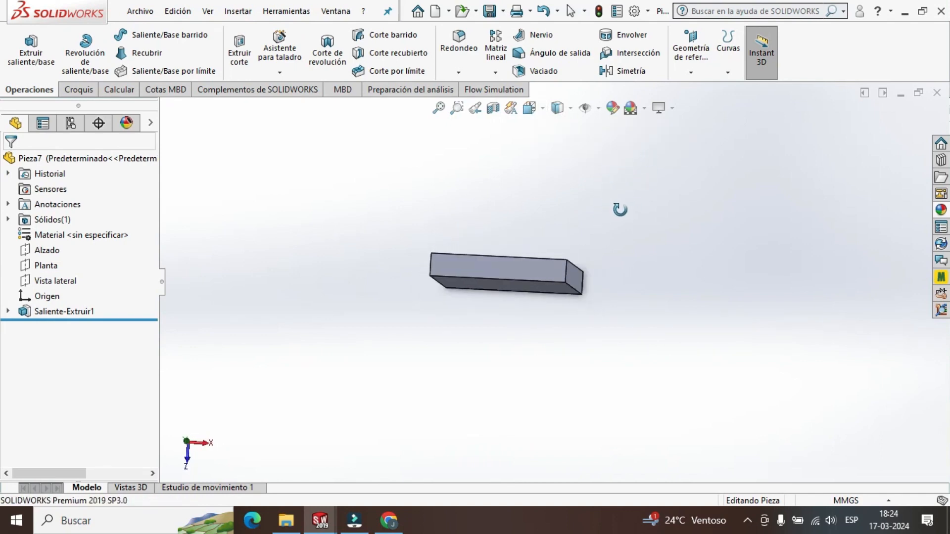
click(538, 109)
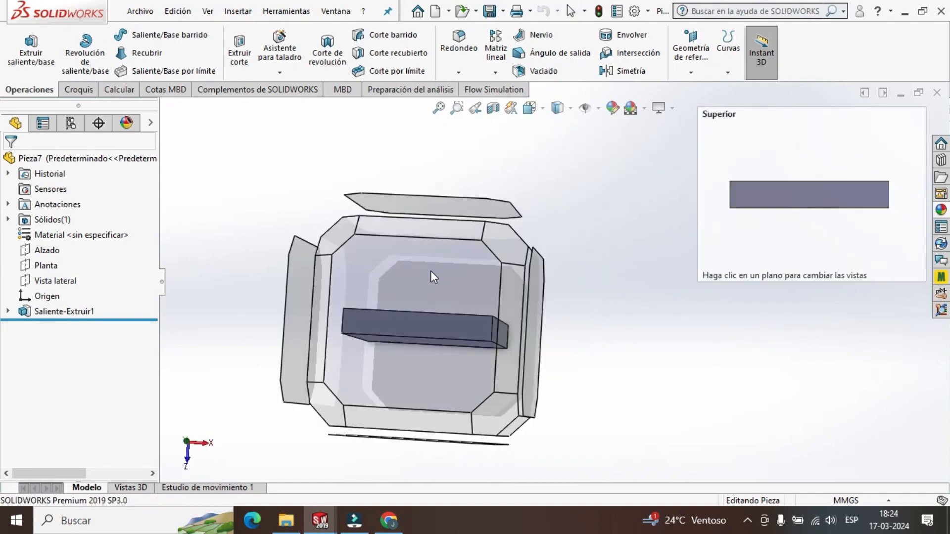
click(432, 272)
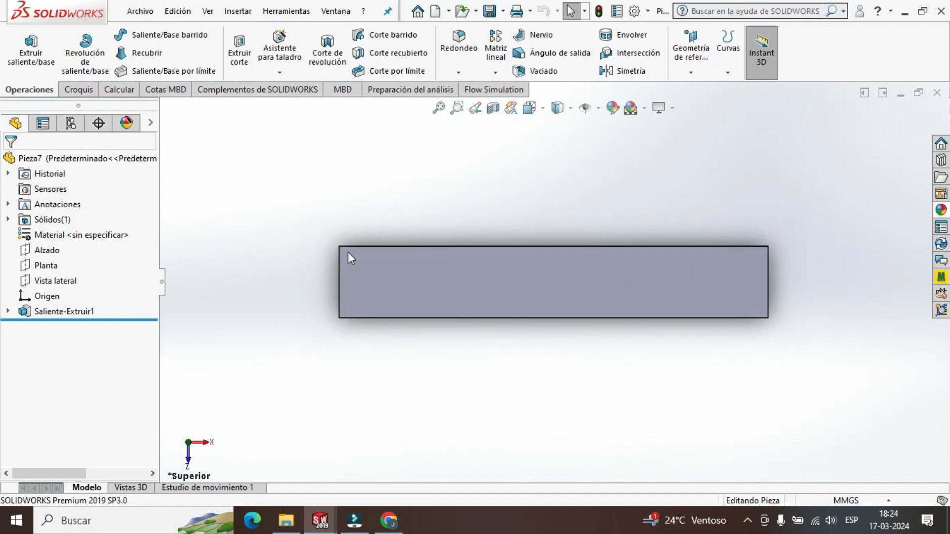
scroll(607, 225, up, 2)
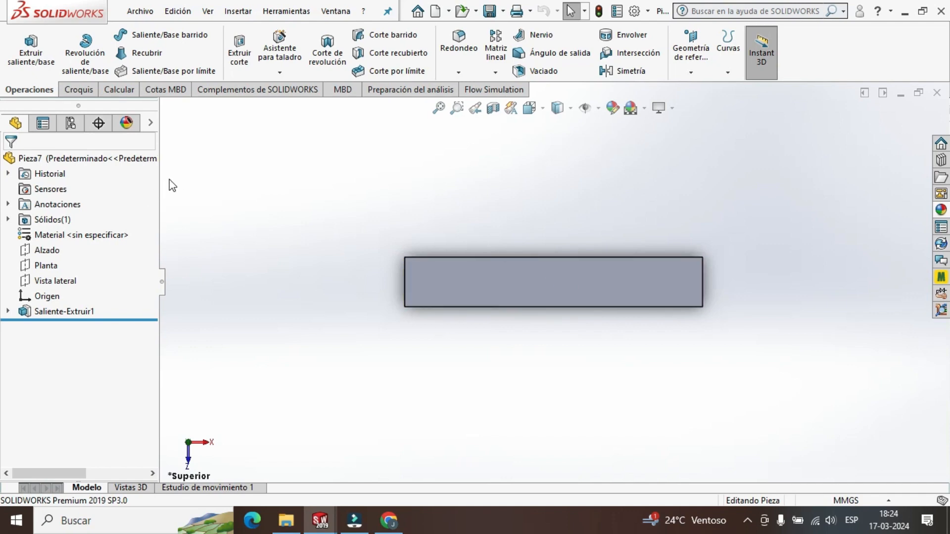
click(79, 91)
click(124, 37)
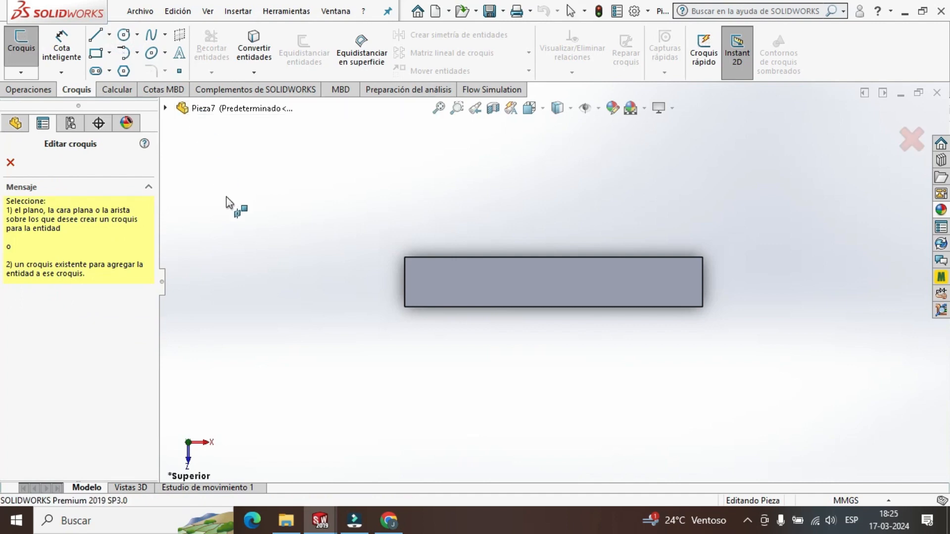
click(519, 282)
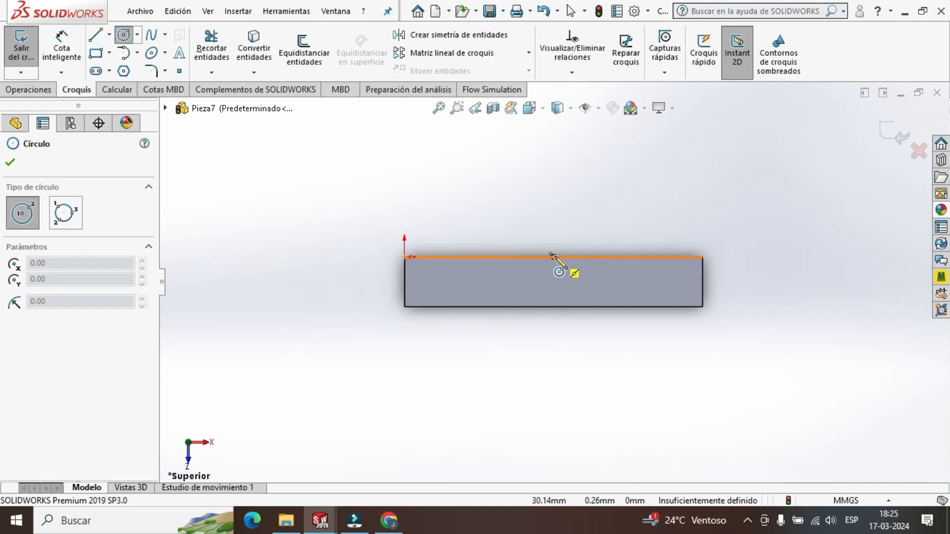
click(553, 257)
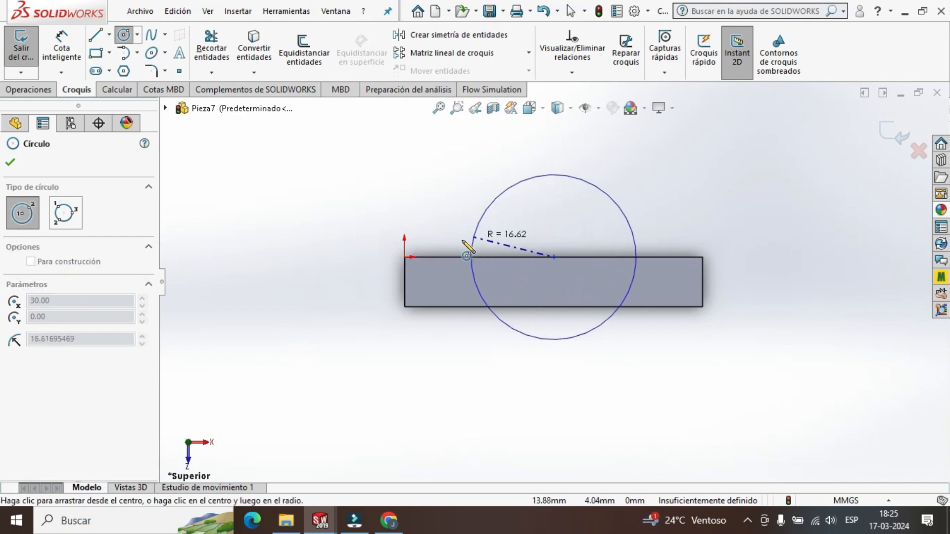
click(403, 257)
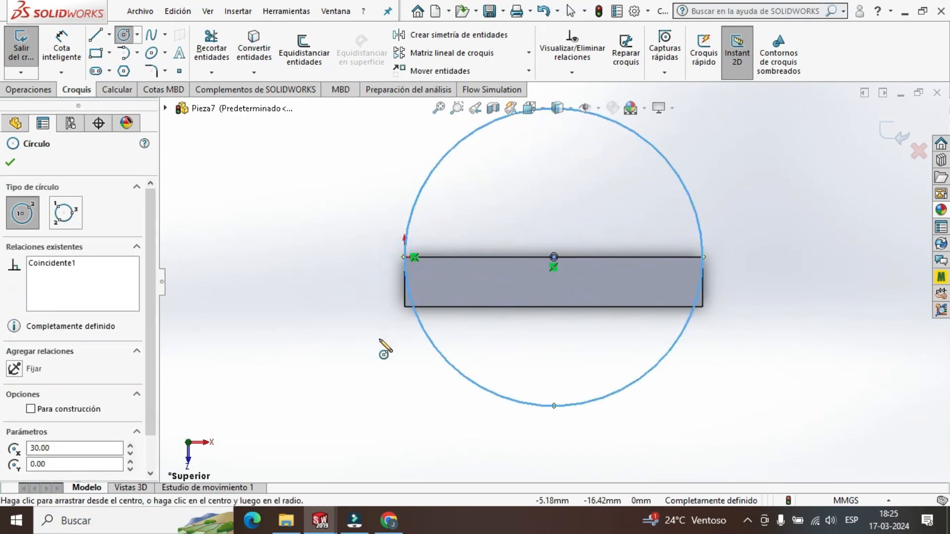
click(10, 162)
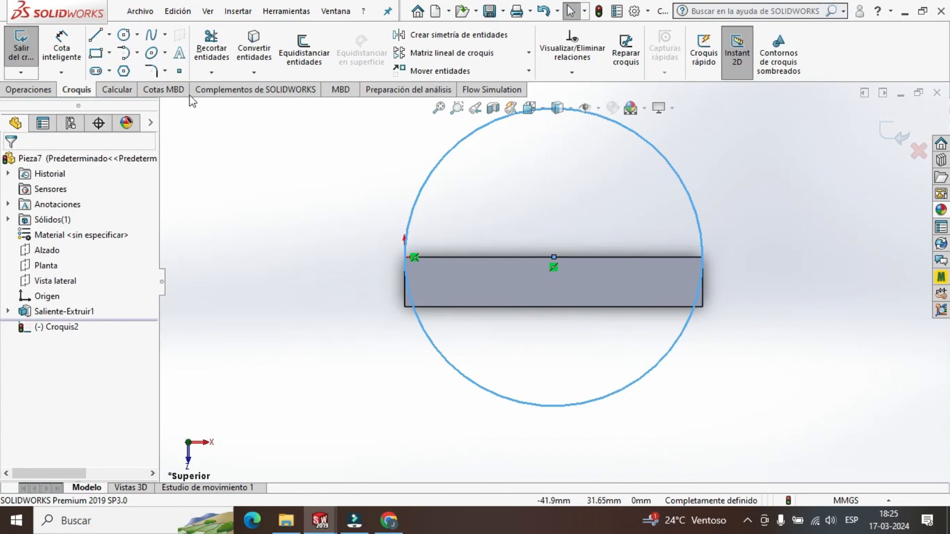
Draw a horizontal line across the circle's diameter, from the origin to the opposite end of the rear edge.
click(95, 36)
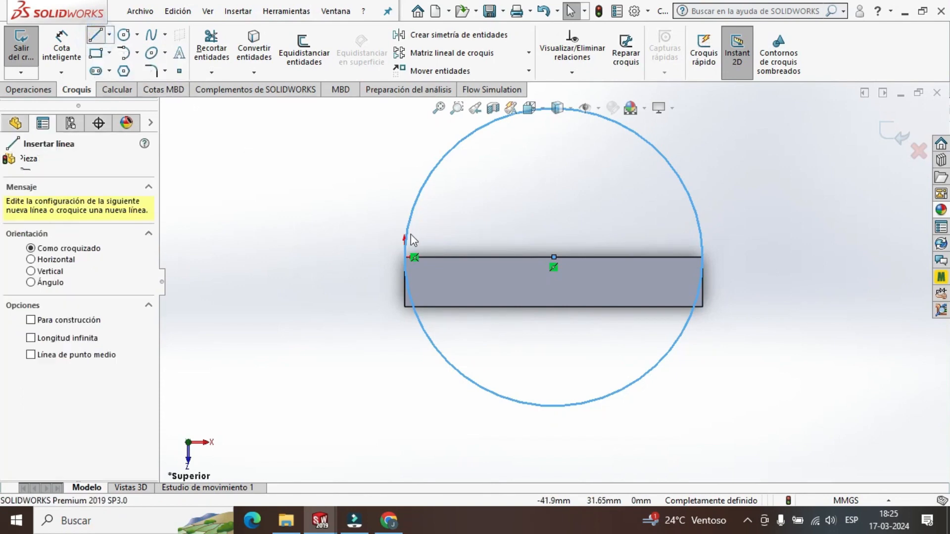
click(405, 257)
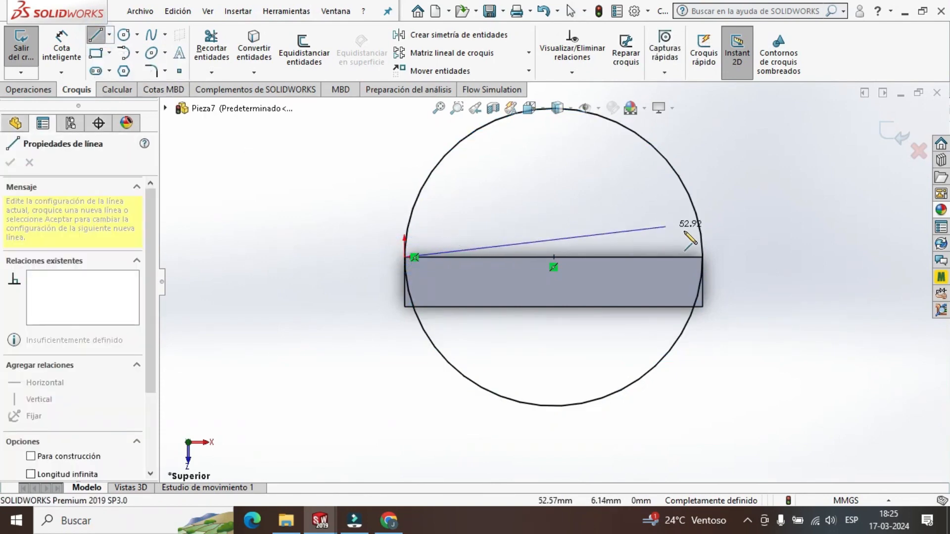
click(703, 257)
key(Escape)
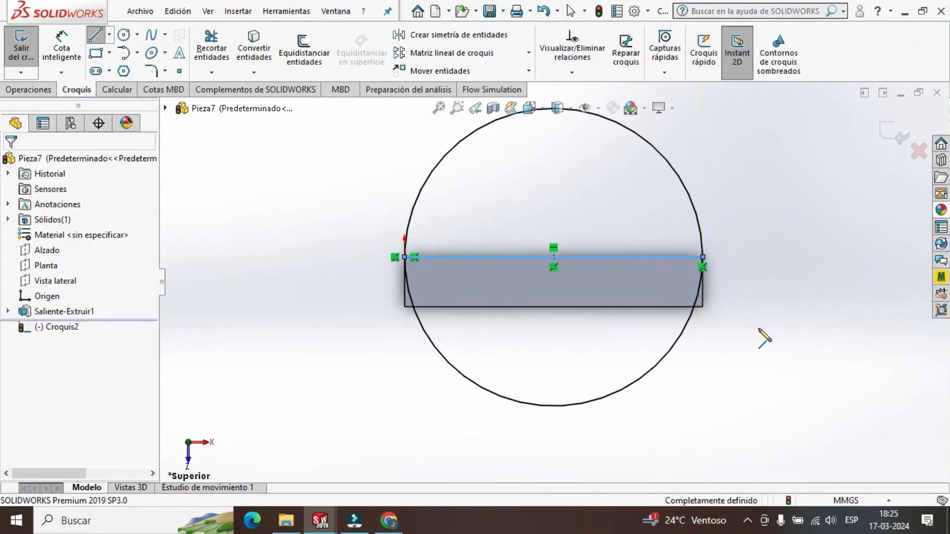
Start trimming the circle sketch with the Trim Entities tool.
click(211, 55)
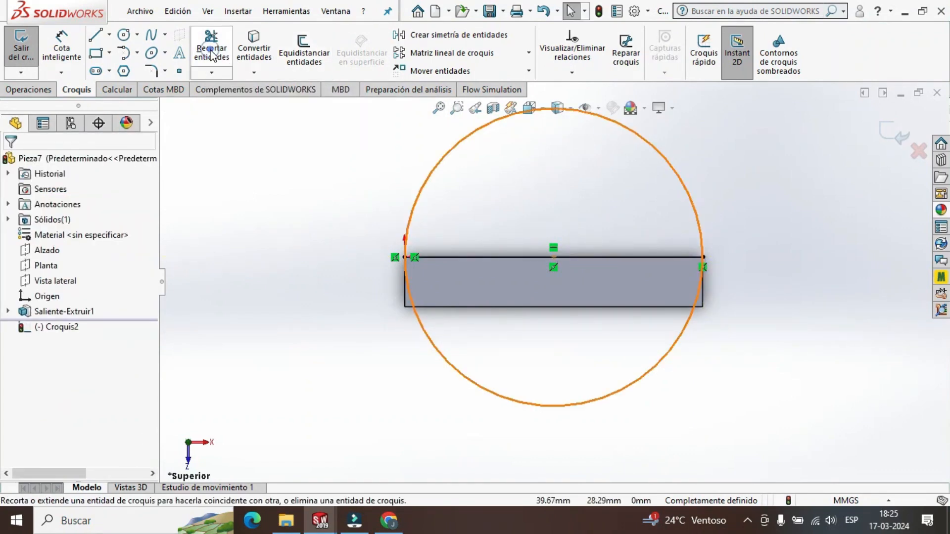
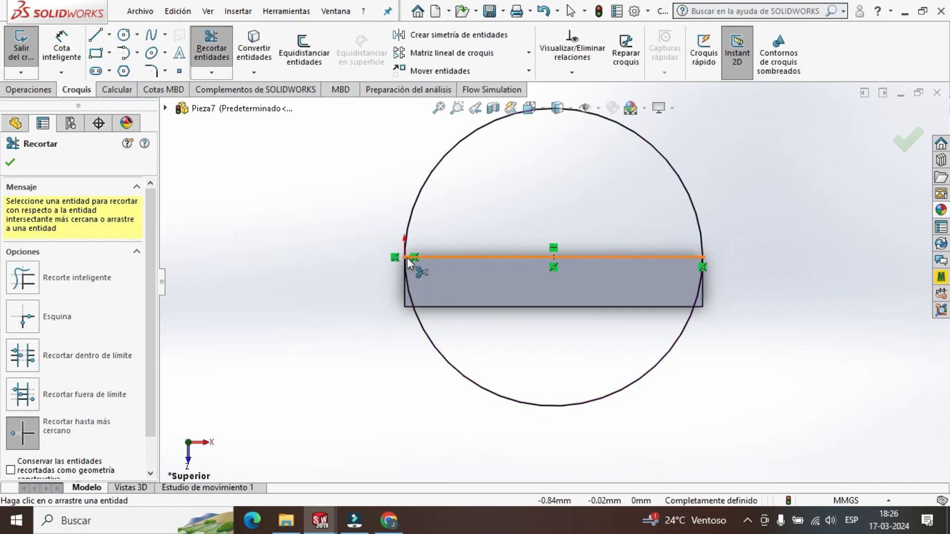
Trim away the half of the circle that overlaps the block, leaving a closed semicircle, and exit the sketch.
click(601, 400)
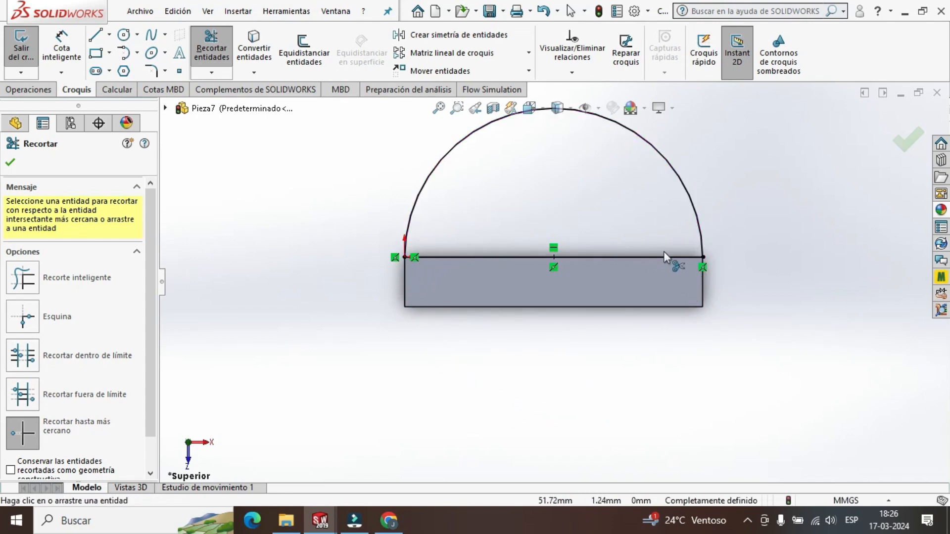
click(9, 162)
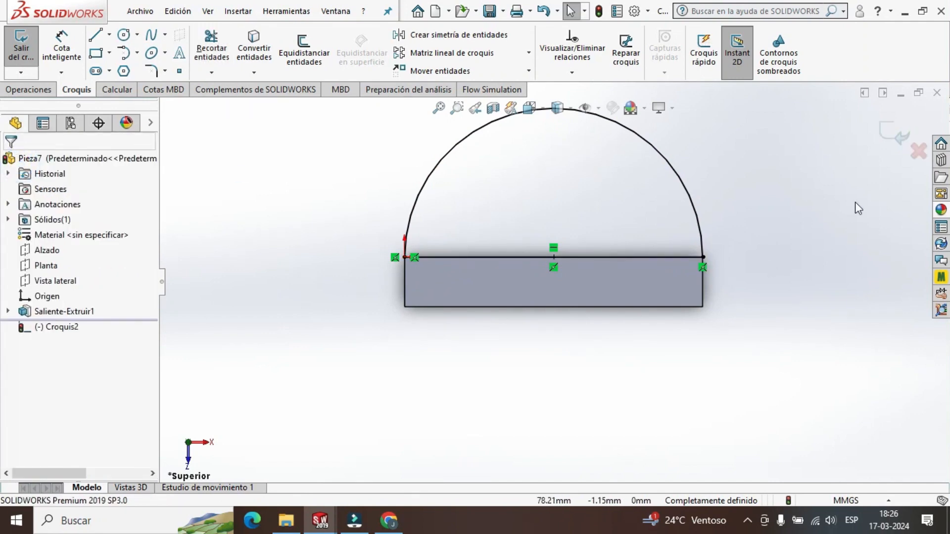
click(891, 133)
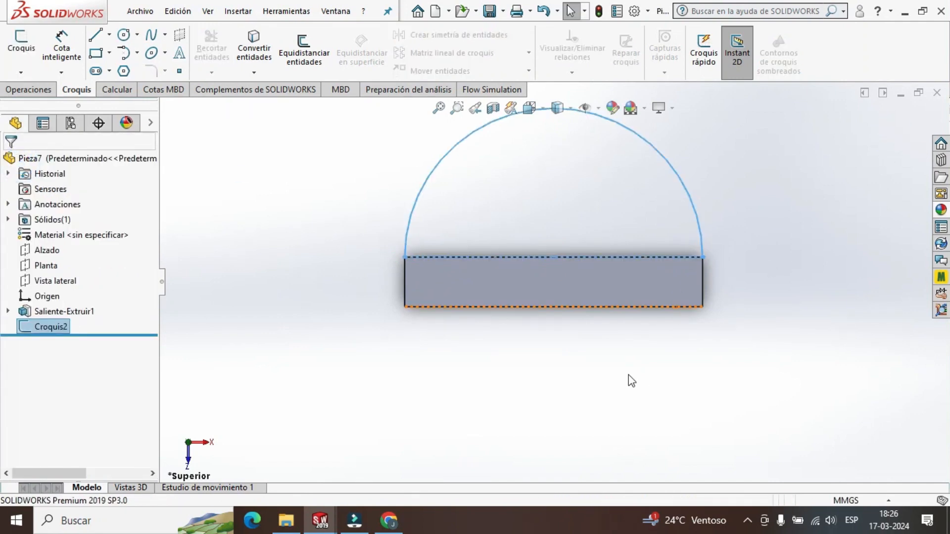
Extrude the semicircle sketch as a boss 5 mm deep, with the direction reversed so it rises over the plate.
click(28, 89)
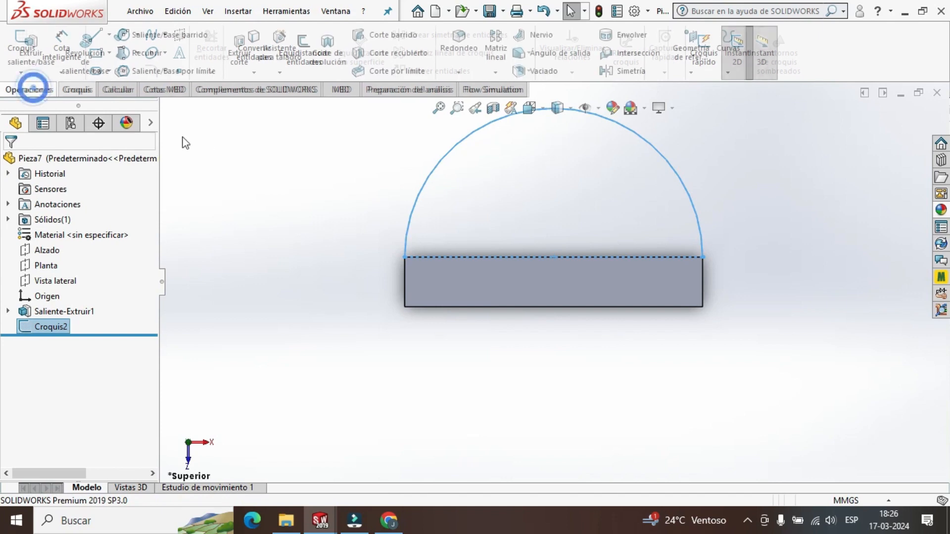
click(30, 52)
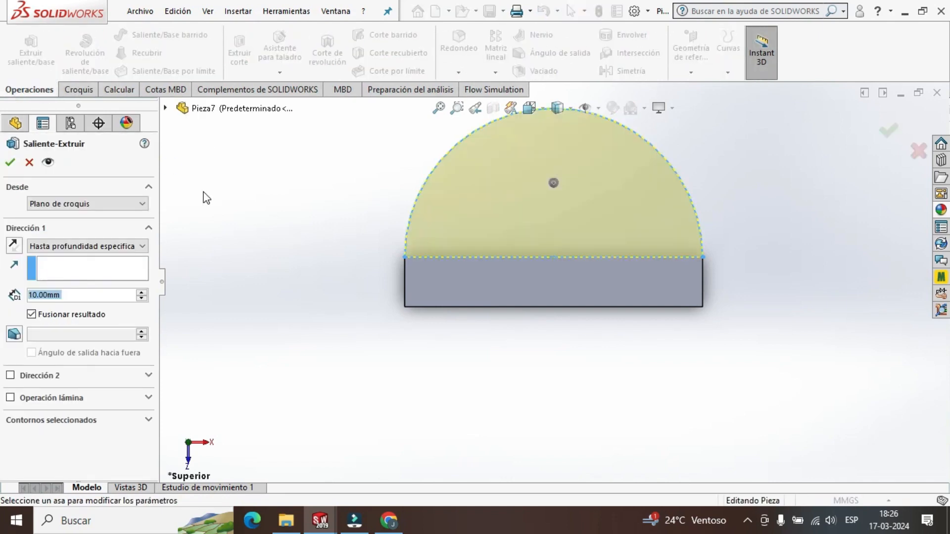
middle_drag(811, 224, 744, 302)
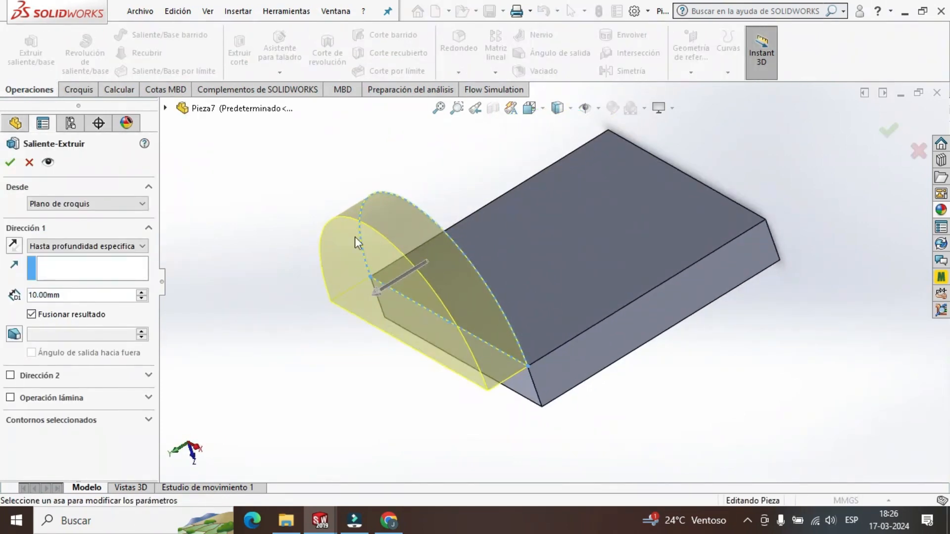
click(14, 245)
click(79, 294)
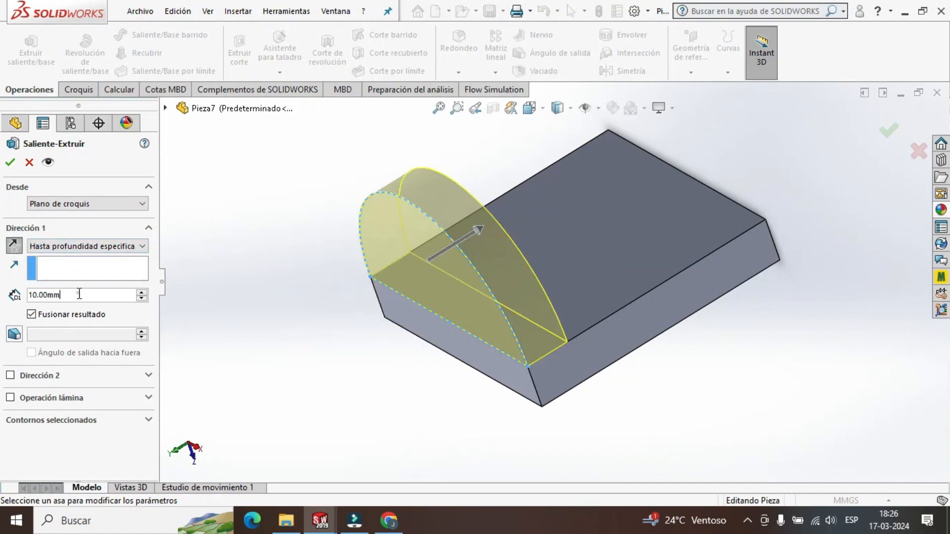
double_click(79, 294)
text(5)
key(Return)
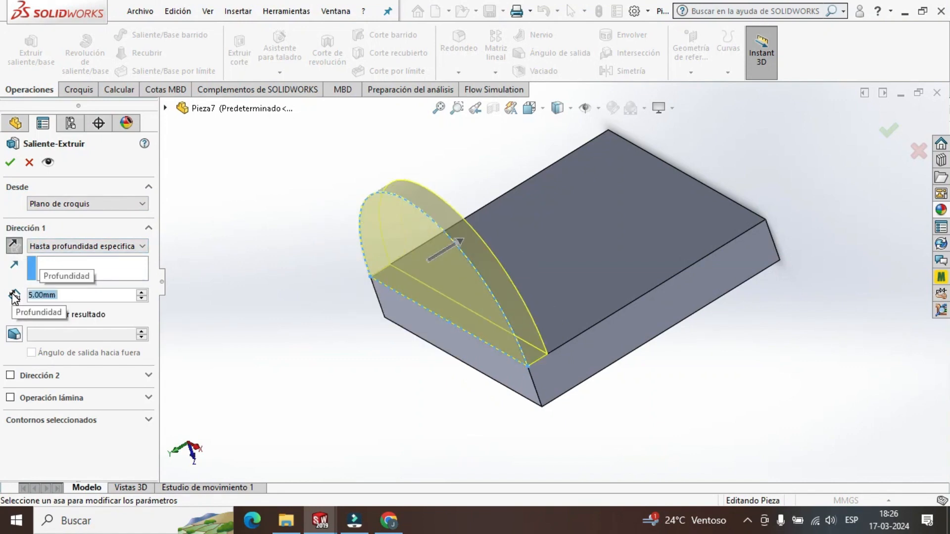
click(12, 163)
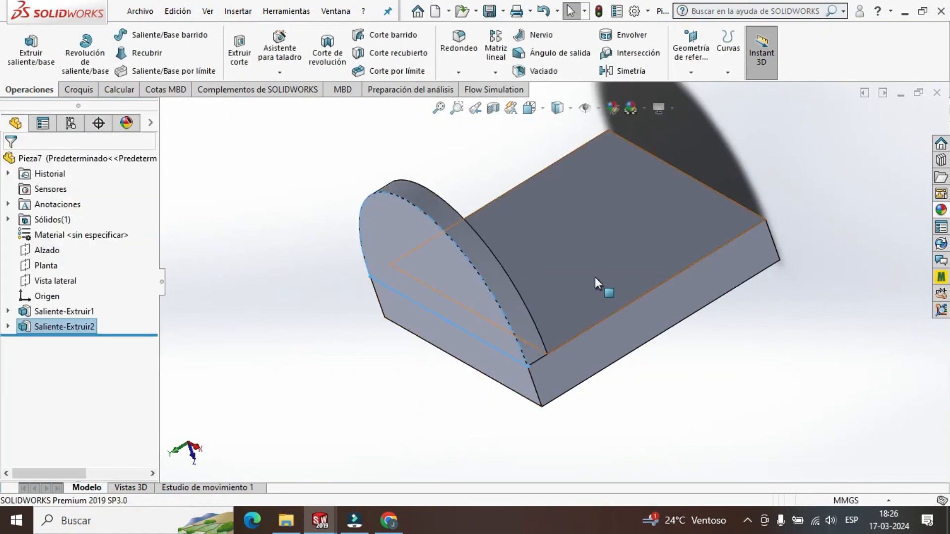
middle_drag(638, 289, 783, 292)
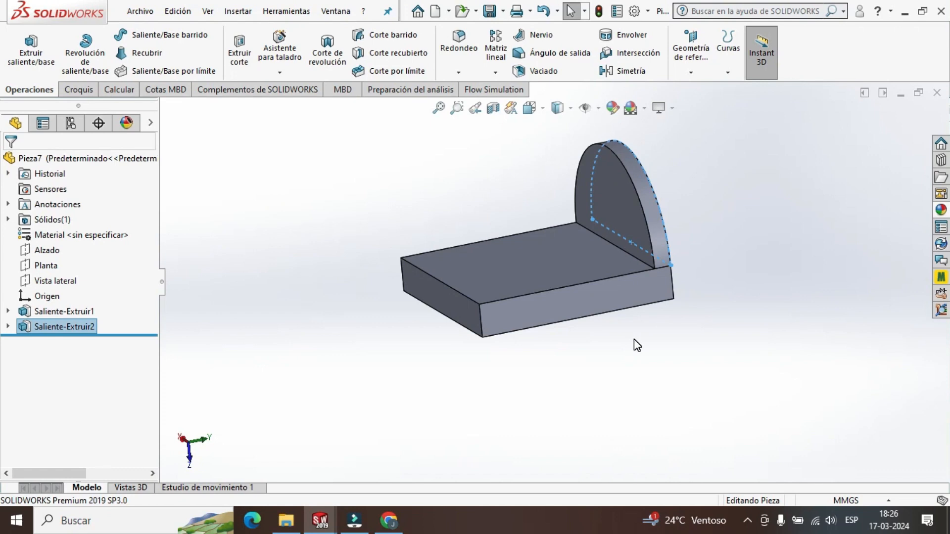
middle_drag(414, 341, 487, 479)
click(487, 479)
middle_drag(504, 423, 679, 402)
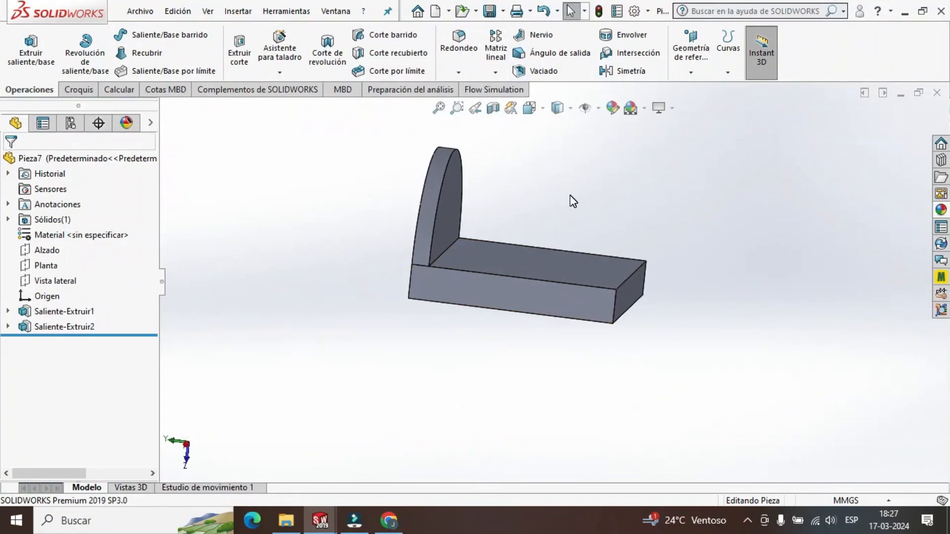
middle_drag(530, 365, 503, 396)
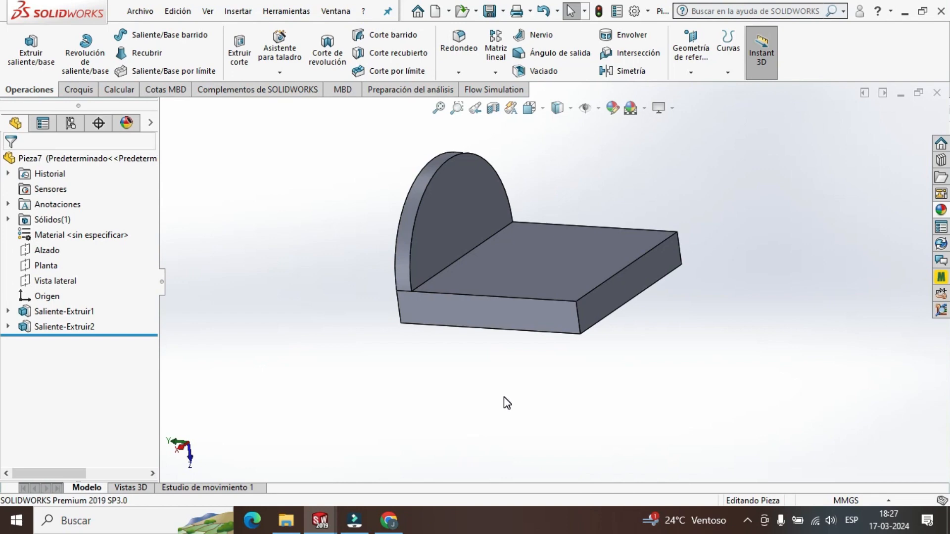
middle_drag(564, 381, 587, 389)
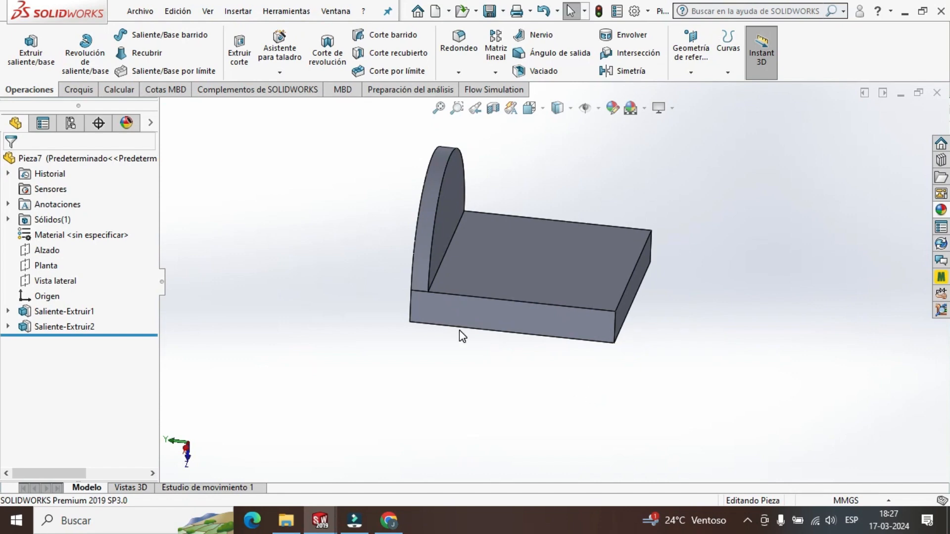
Create a reference plane midway between the semicircular wall's outer face and the plate's opposite end face.
click(697, 74)
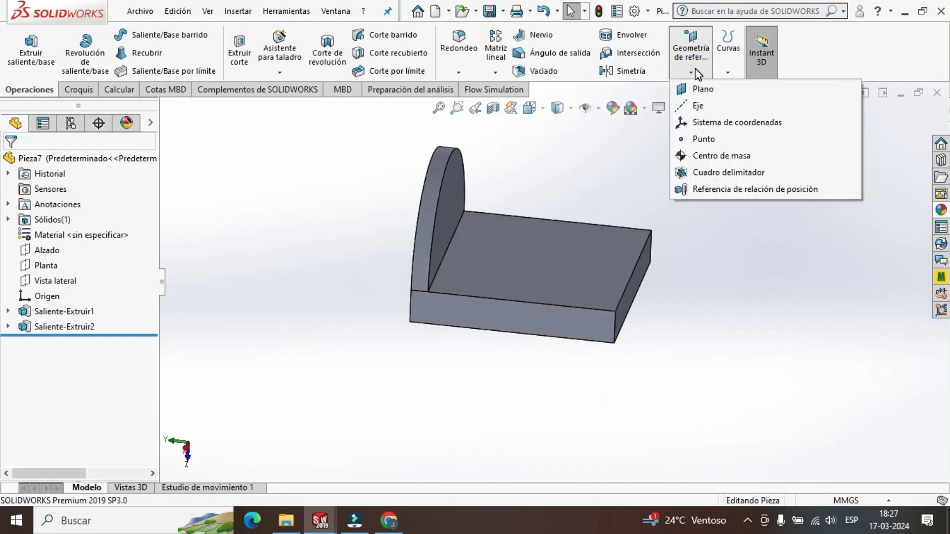
click(703, 90)
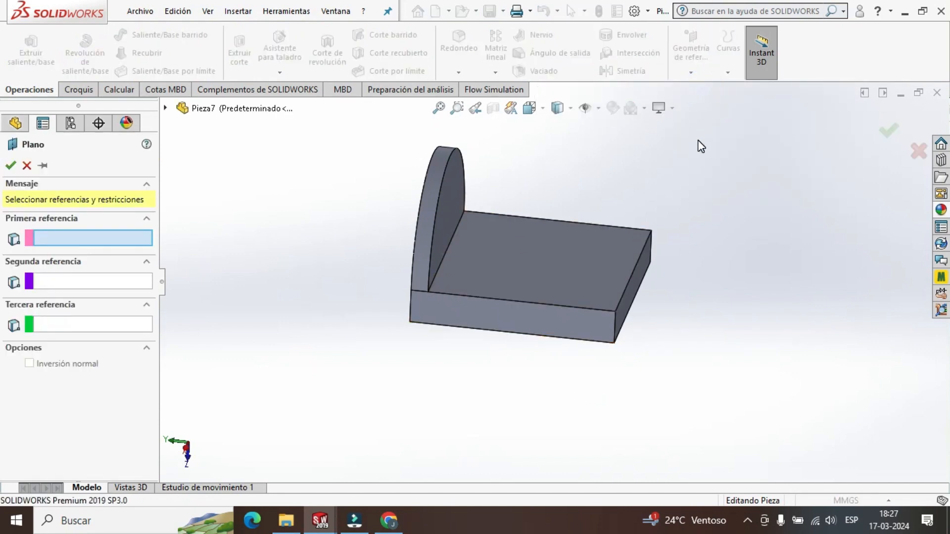
middle_drag(370, 251, 396, 250)
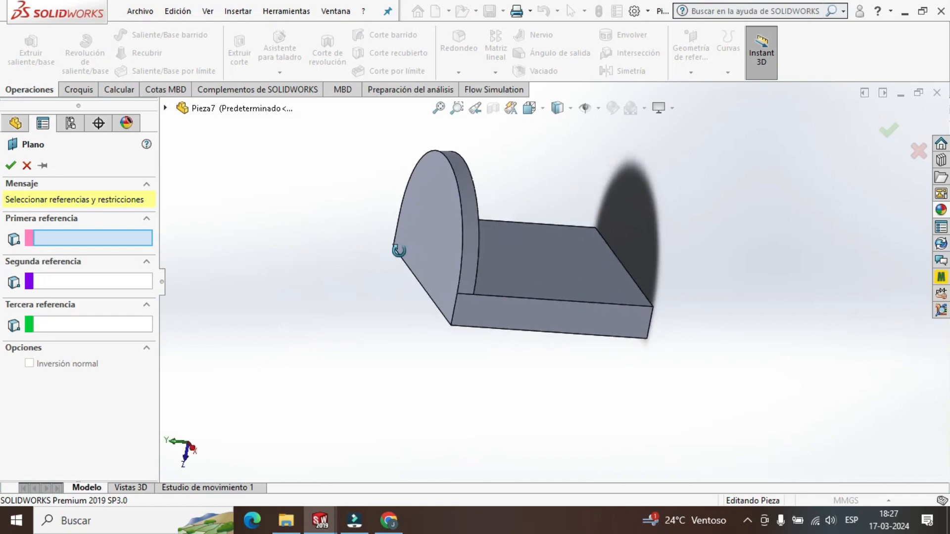
click(425, 251)
middle_drag(637, 278, 668, 264)
click(640, 289)
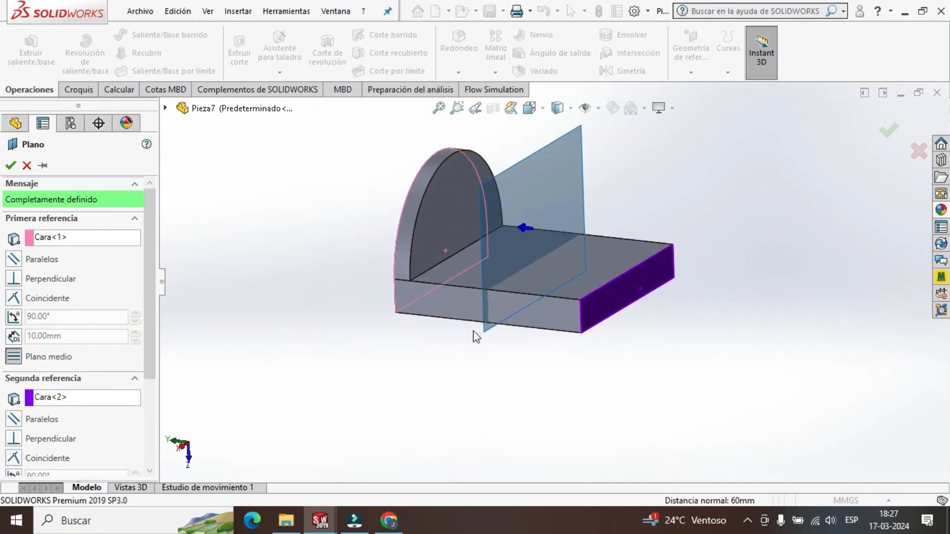
scroll(544, 353, up, 2)
middle_drag(537, 333, 570, 358)
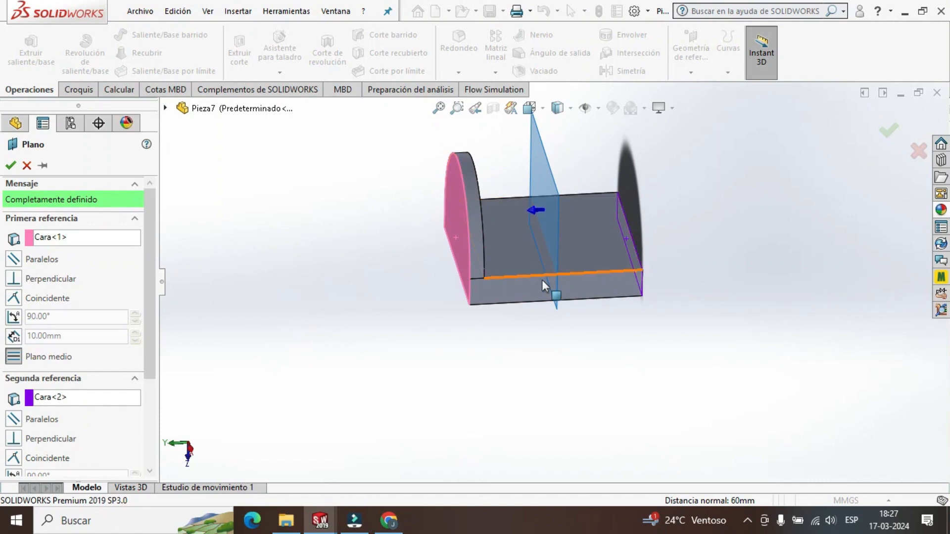
click(11, 165)
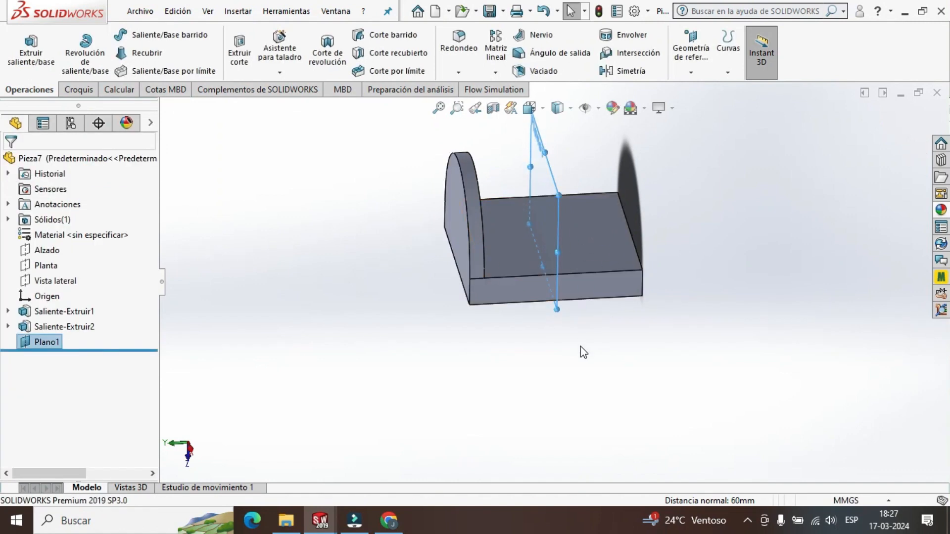
Mirror the semicircular wall extrusion about the mid-plane onto the opposite end of the plate.
middle_drag(584, 353, 594, 331)
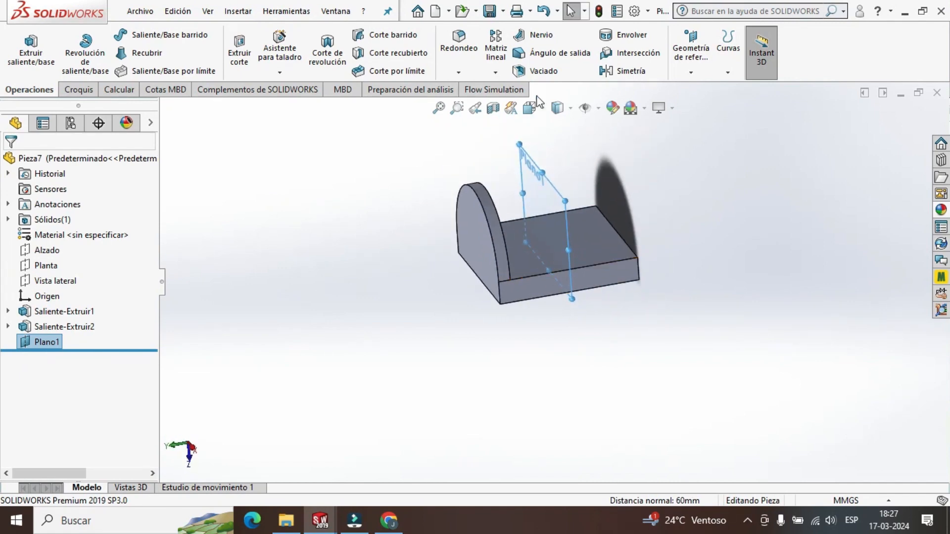
click(630, 72)
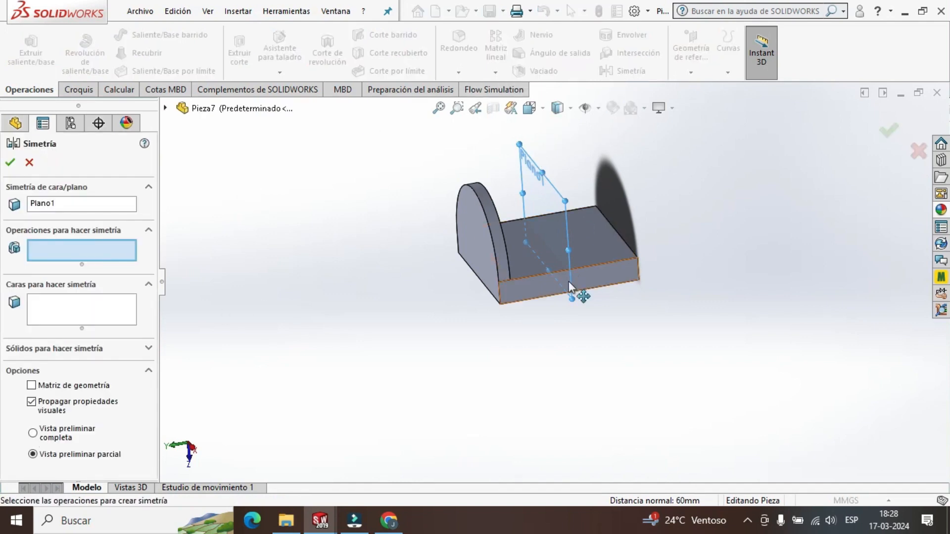
click(47, 204)
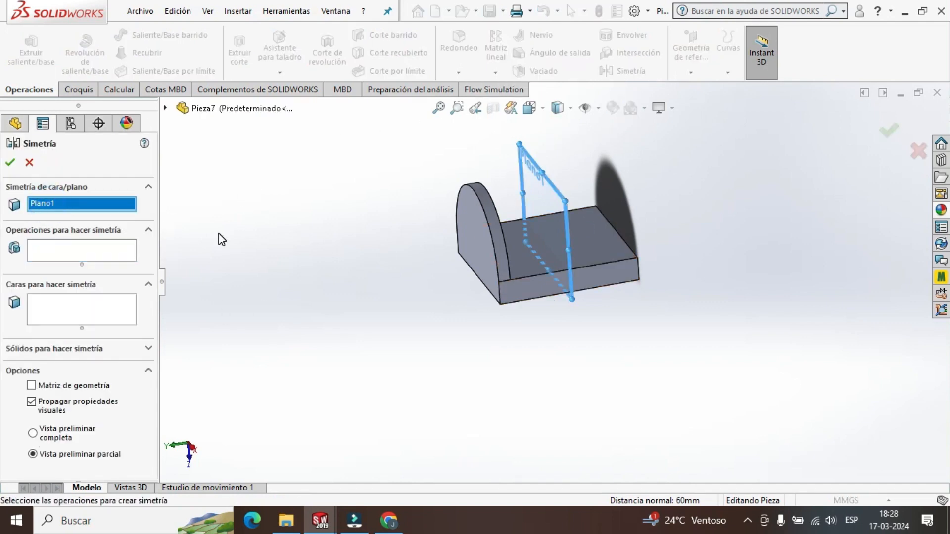
key(Delete)
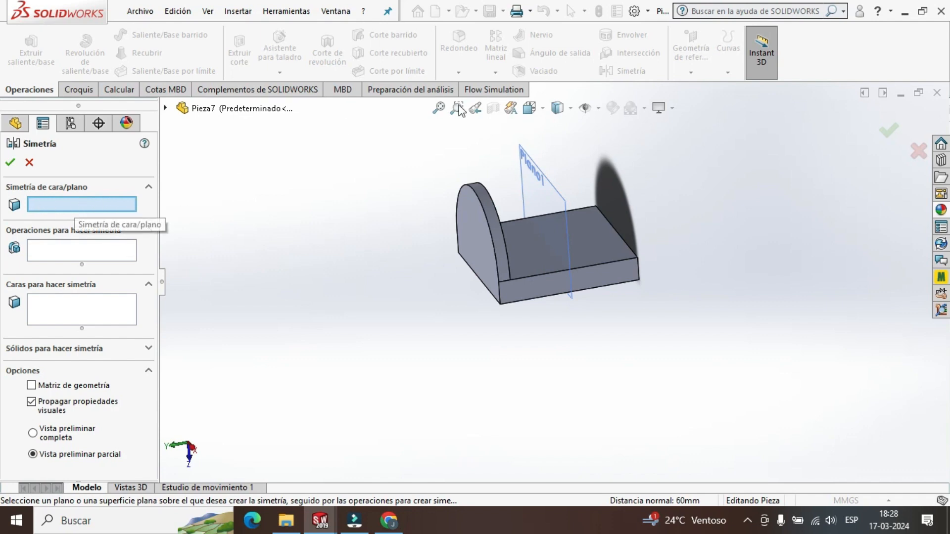
click(542, 188)
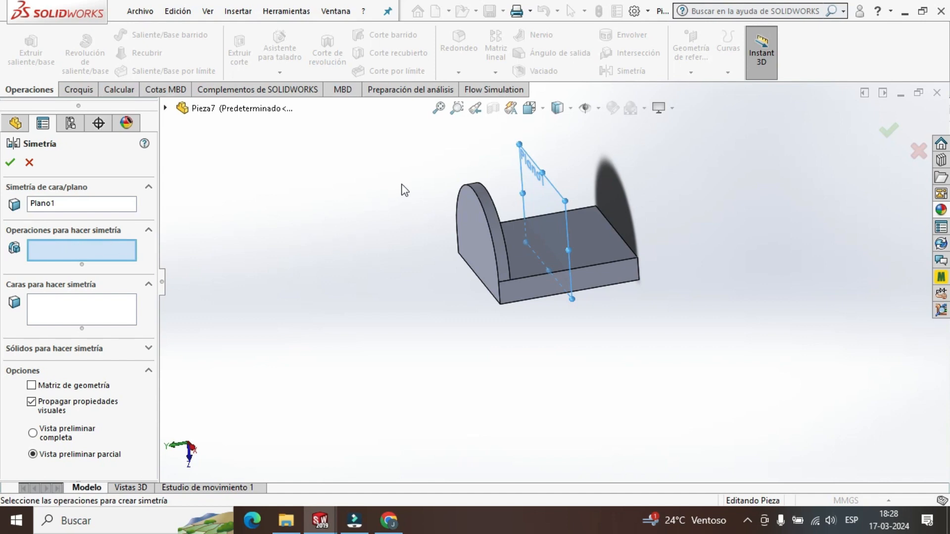
click(490, 214)
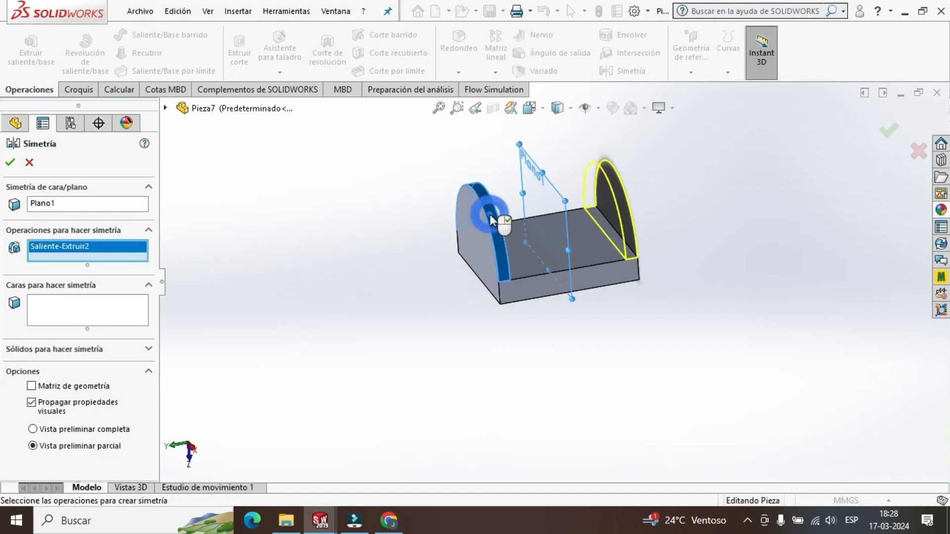
scroll(647, 237, down, 4)
scroll(614, 216, up, 5)
scroll(594, 216, down, 3)
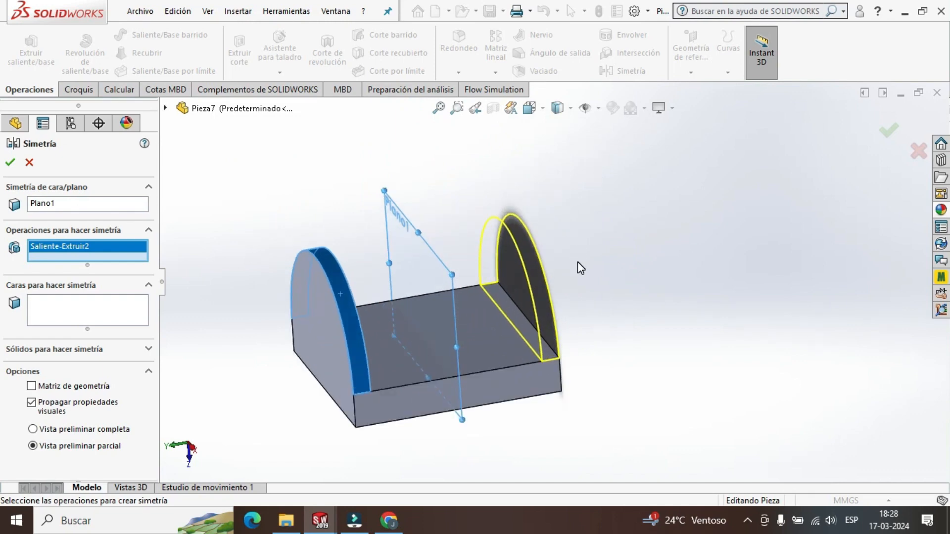
scroll(579, 265, up, 4)
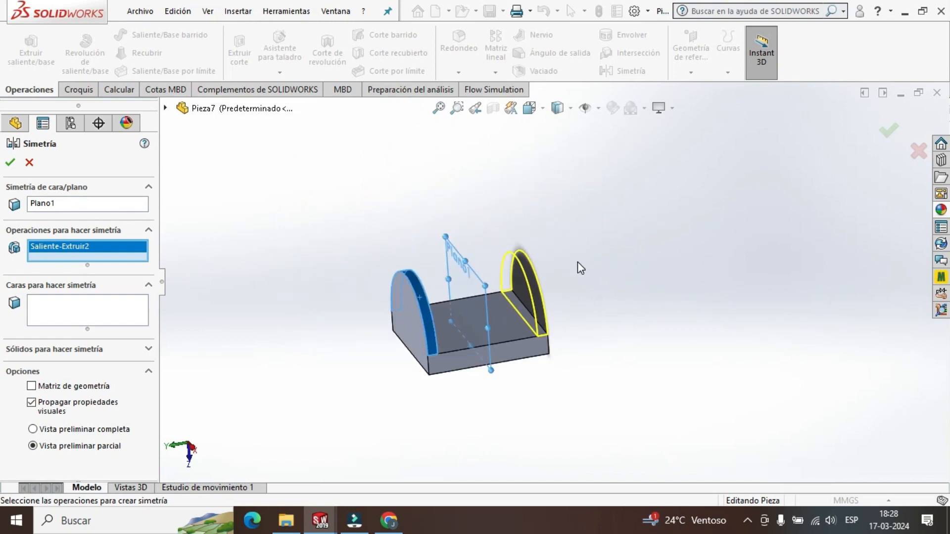
click(11, 163)
Hide the reference plane used for the mirror.
scroll(556, 280, down, 2)
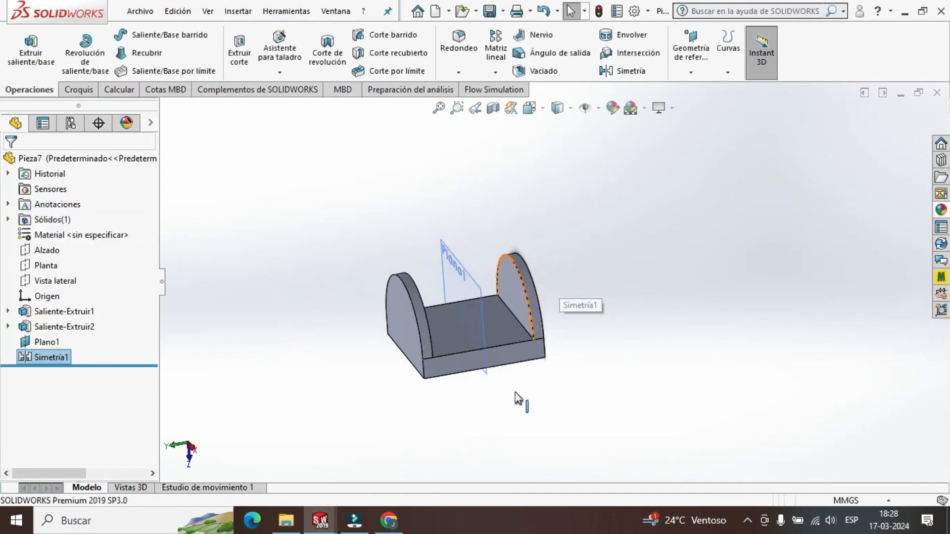
scroll(515, 396, up, 2)
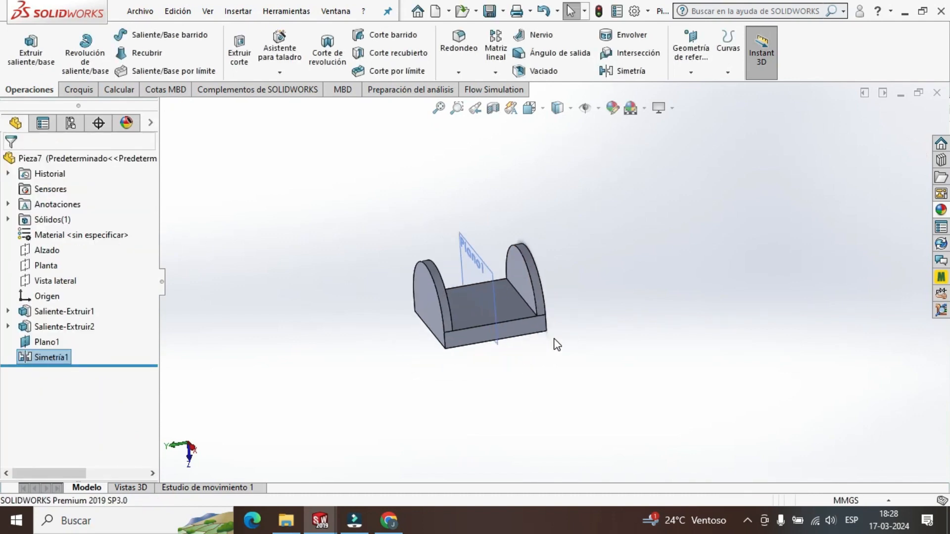
right_click(52, 343)
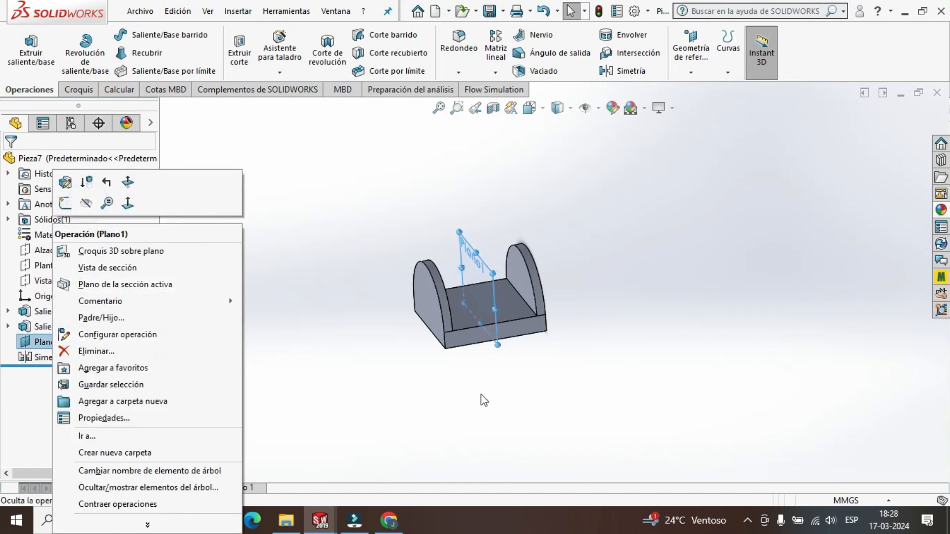
click(87, 203)
Examine the bracket's two rounded walls and its base from several angles.
scroll(593, 318, down, 1)
middle_drag(592, 318, 384, 287)
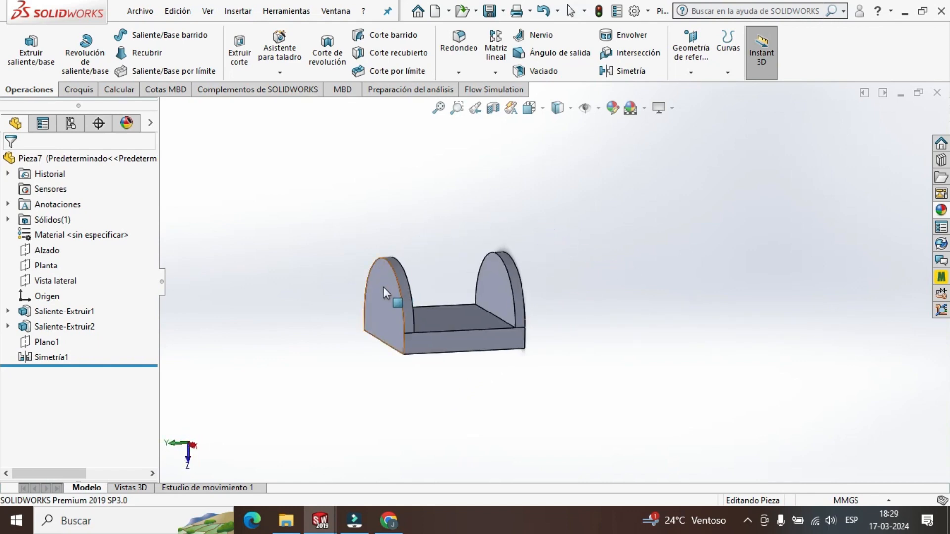
click(383, 284)
click(356, 212)
middle_drag(585, 276, 530, 268)
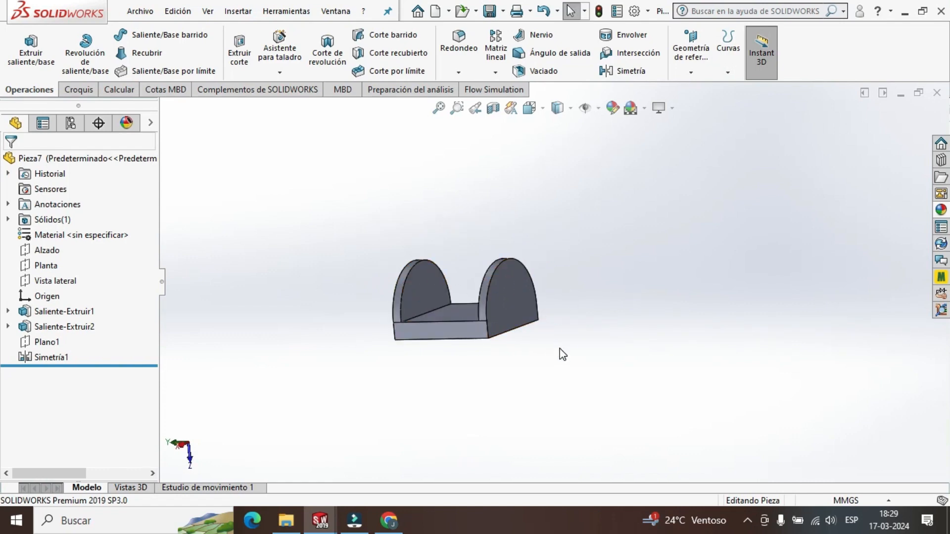
middle_drag(562, 354, 615, 385)
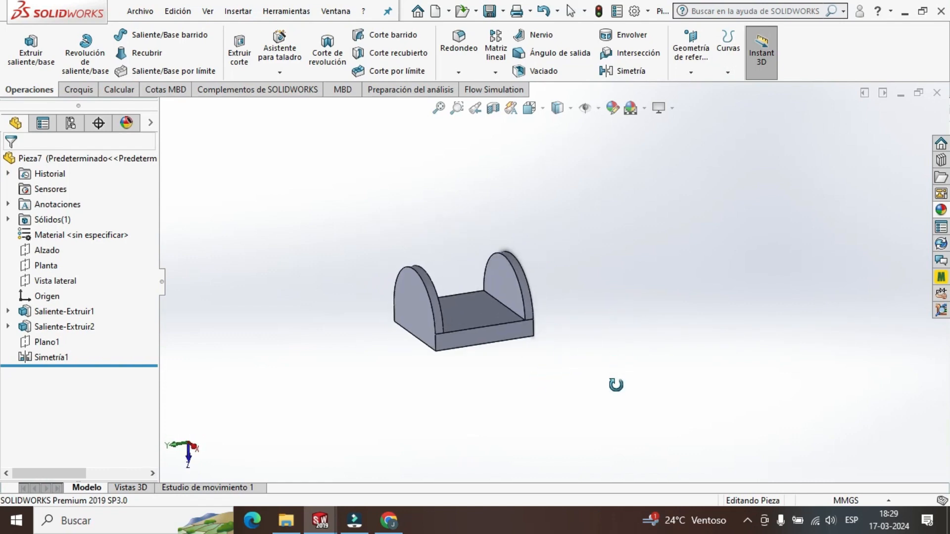
scroll(494, 327, down, 3)
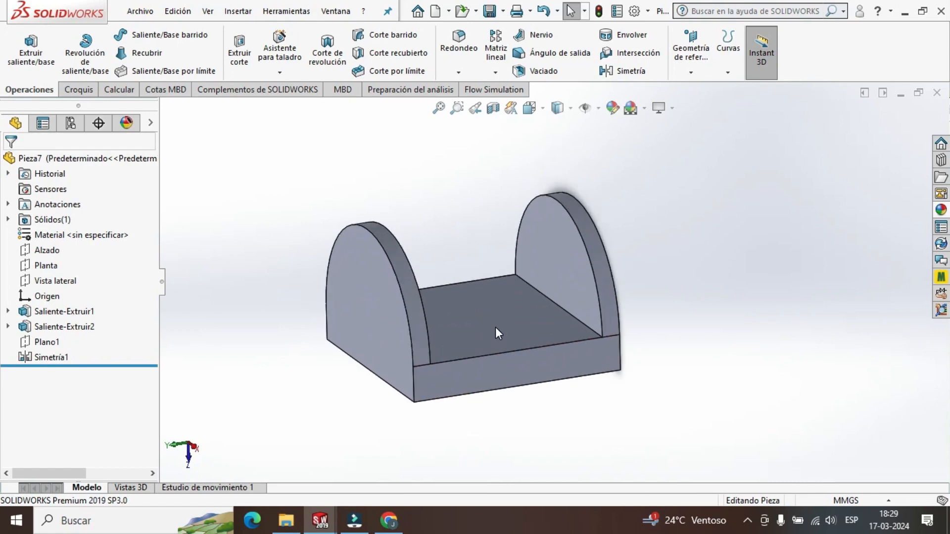
scroll(494, 327, up, 2)
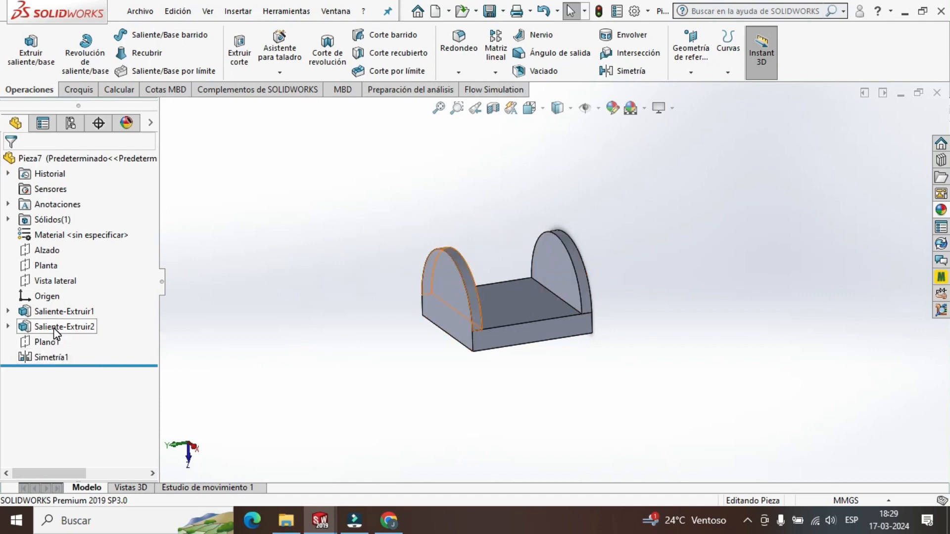
Open the sketch of the first semicircular wall for editing and view it face-on.
click(8, 326)
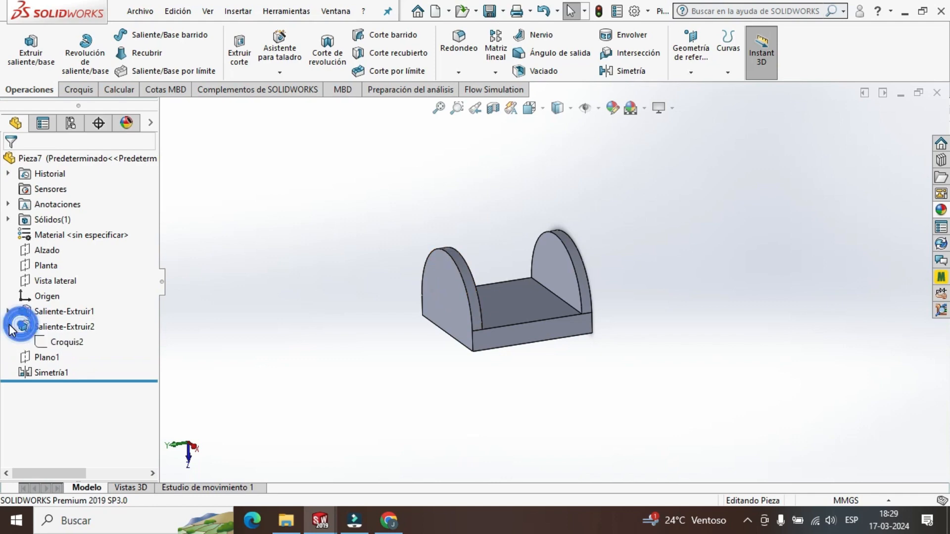
right_click(67, 345)
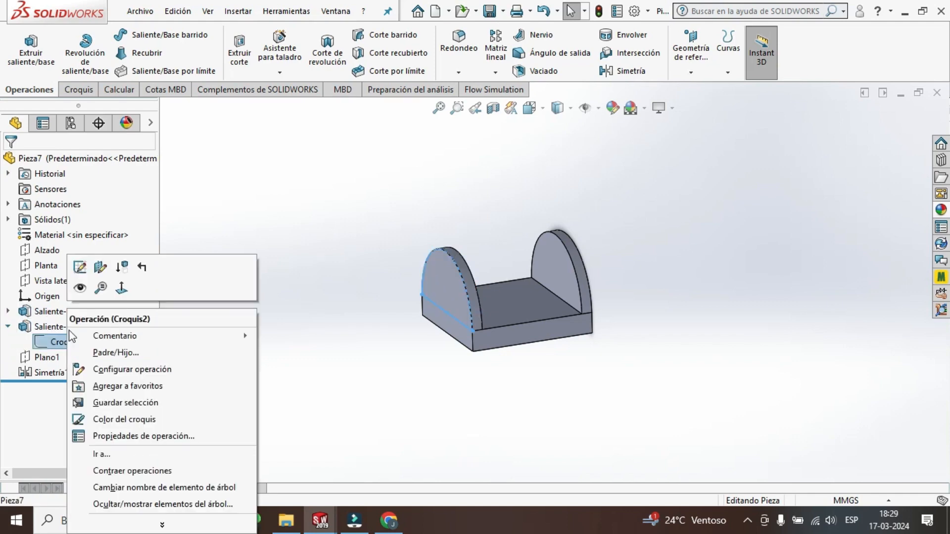
click(82, 271)
scroll(495, 277, down, 3)
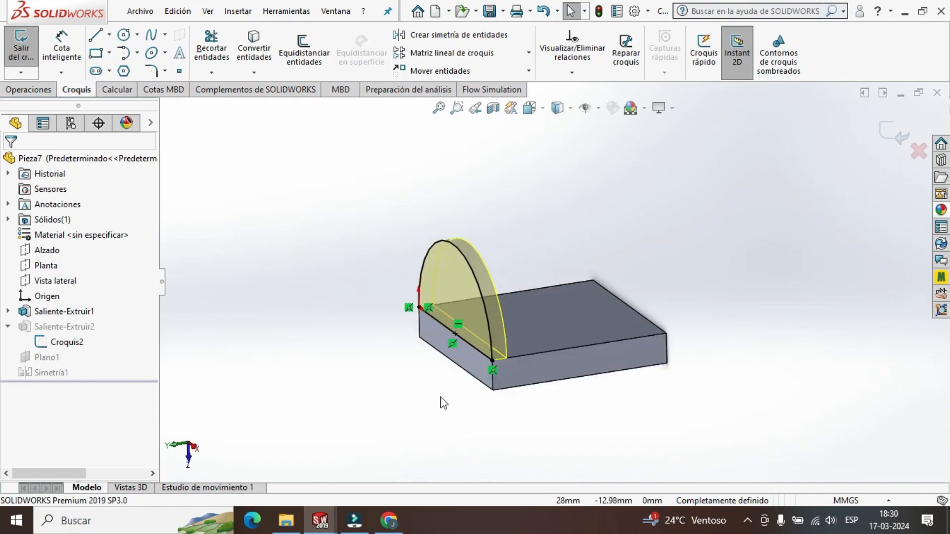
middle_drag(438, 397, 505, 388)
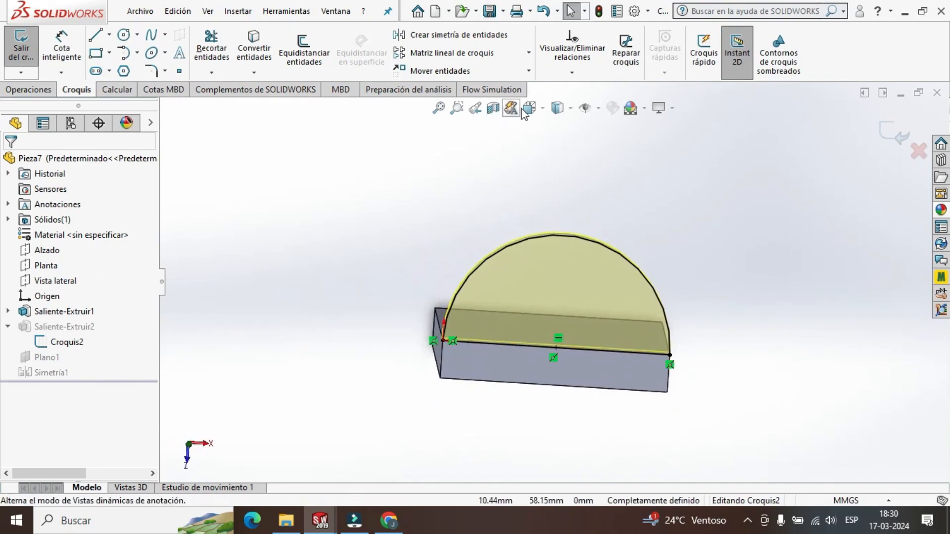
click(529, 108)
click(470, 284)
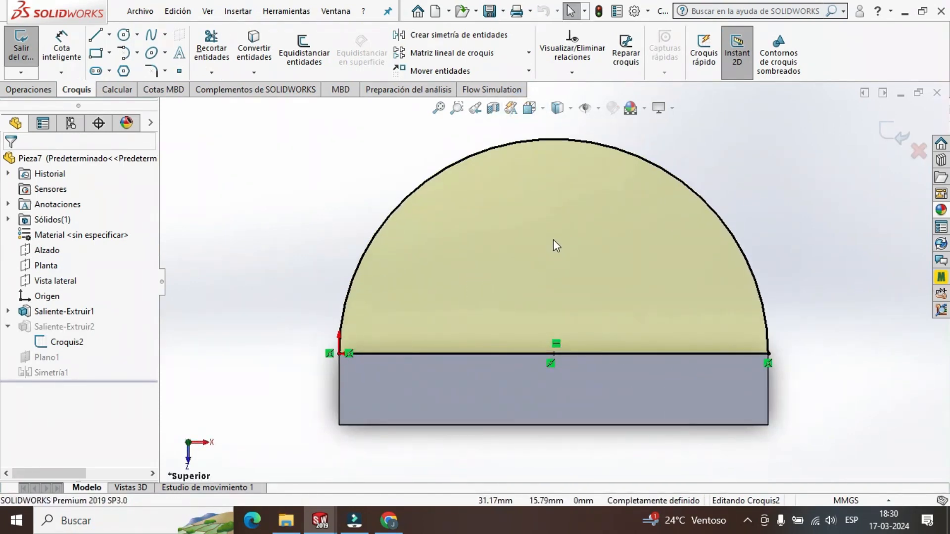
Draw a vertical construction line 15 mm long downward from the topmost point of the wall's arc.
click(109, 34)
click(144, 67)
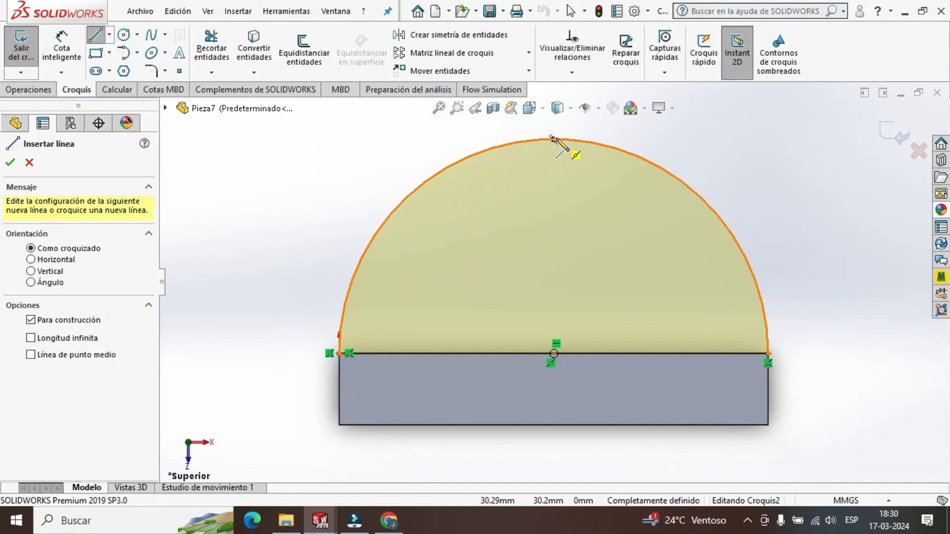
click(553, 140)
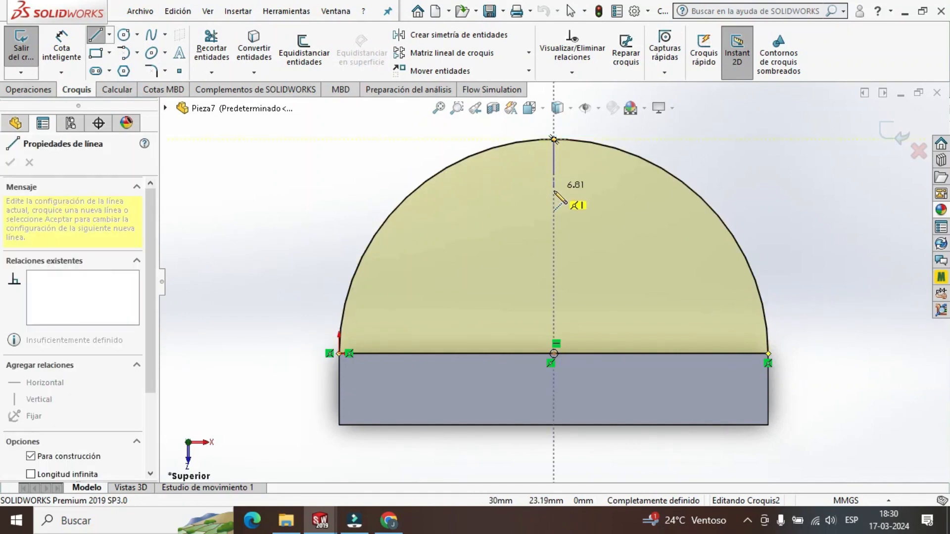
key(Escape)
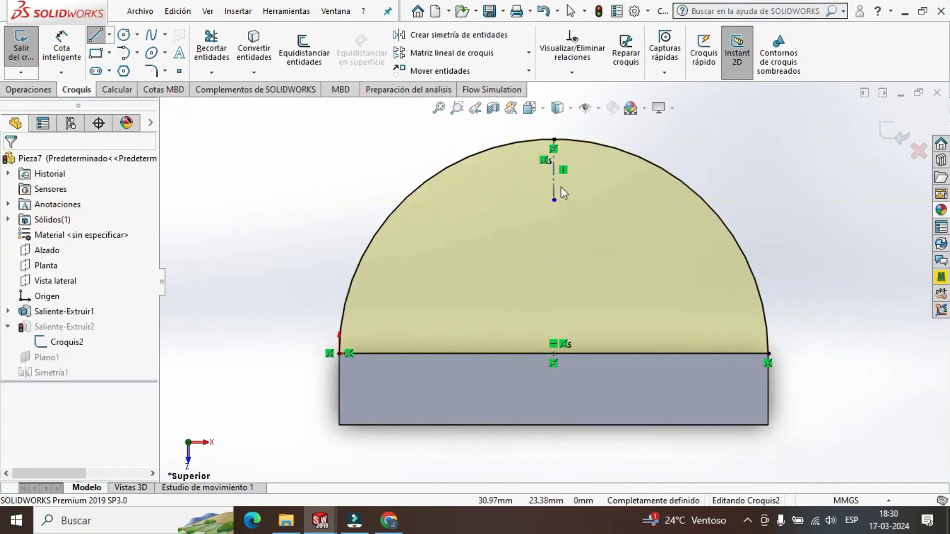
text(15)
key(Return)
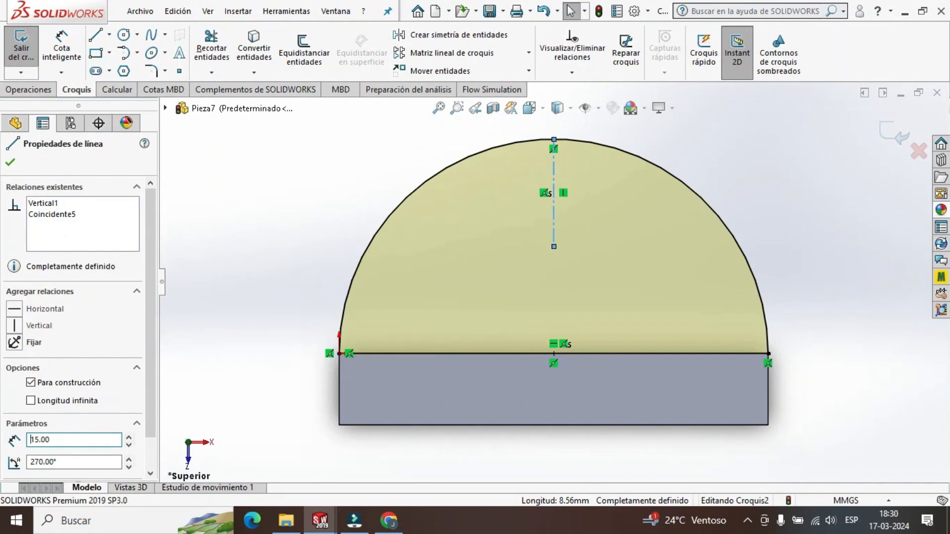
key(Escape)
Add a circle of 8.5 mm radius centred on the construction line's lower end and finish the sketch edit.
click(124, 34)
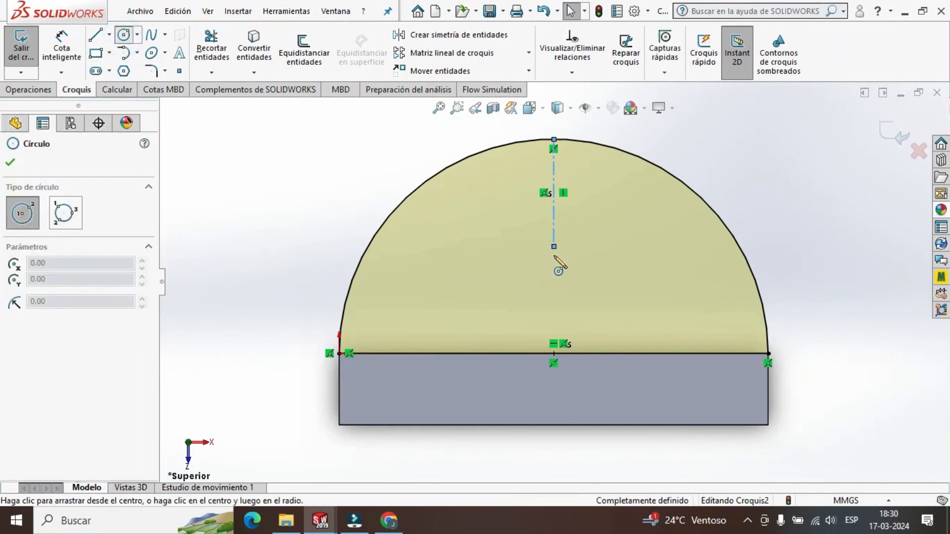
click(554, 247)
click(582, 218)
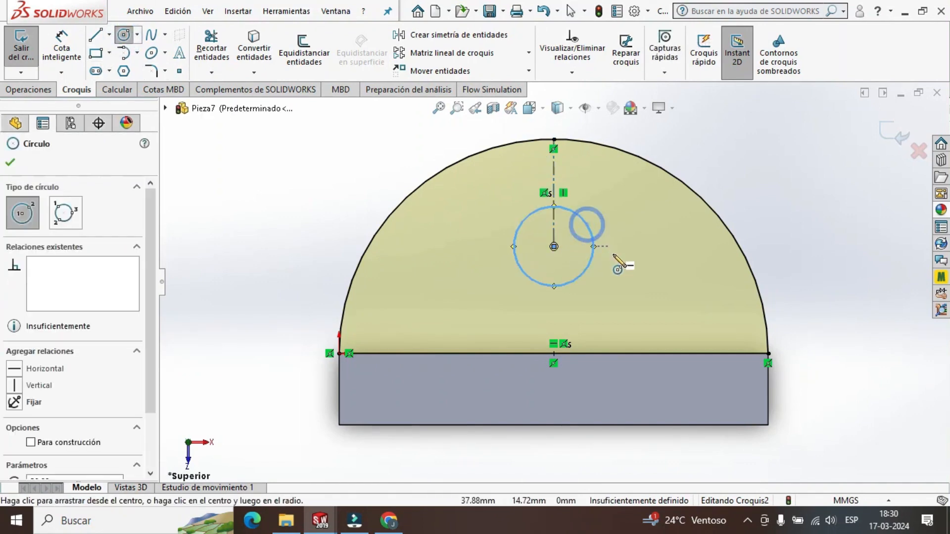
key(Escape)
click(592, 239)
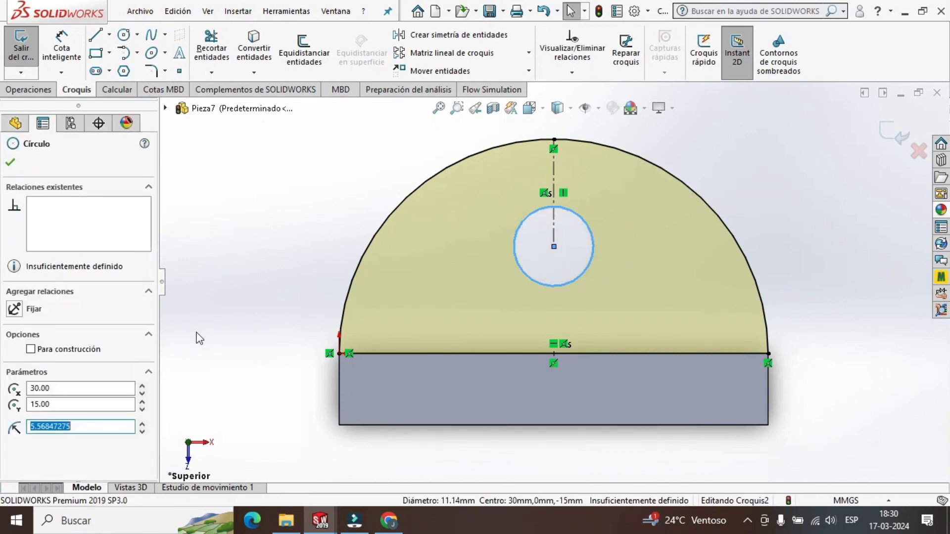
text(8.5)
key(Return)
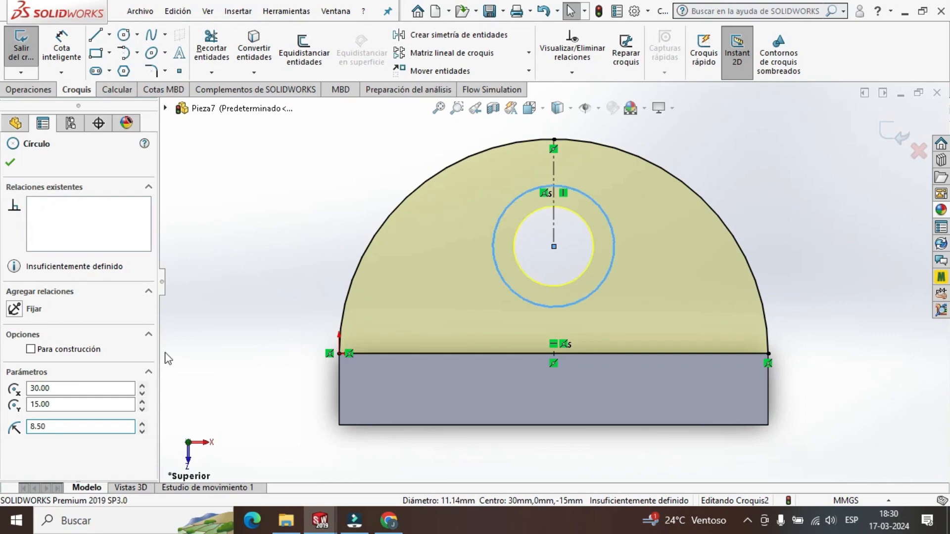
click(15, 164)
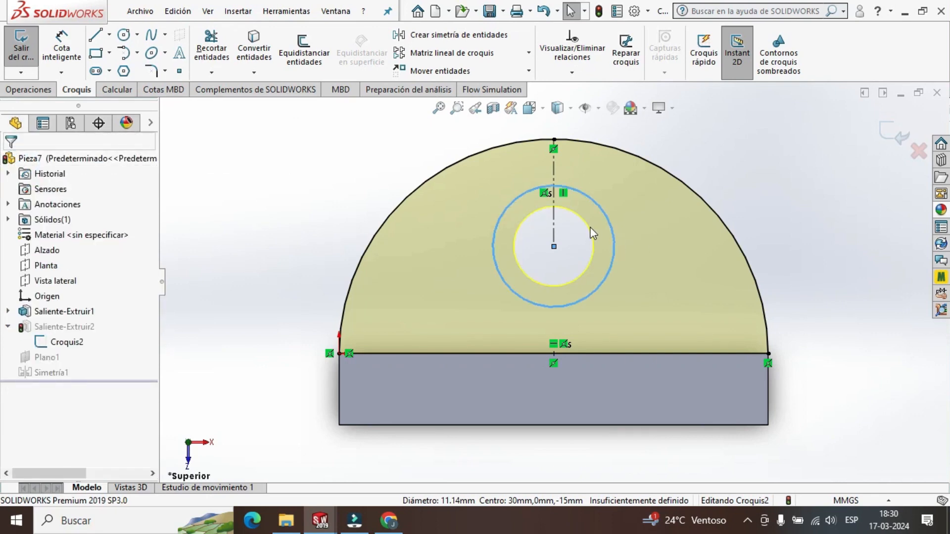
click(892, 138)
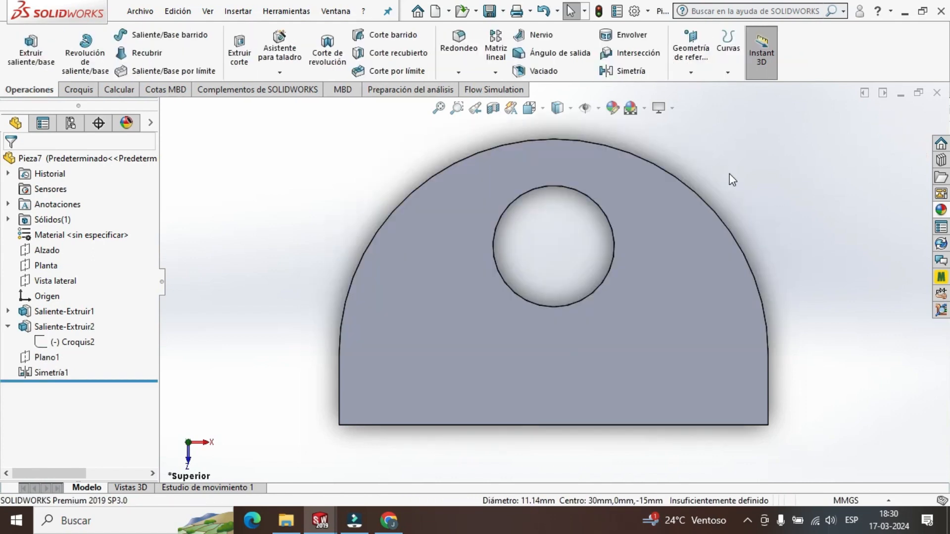
Examine the holes in both rounded walls of the bracket from the front and at an angle.
scroll(717, 266, up, 2)
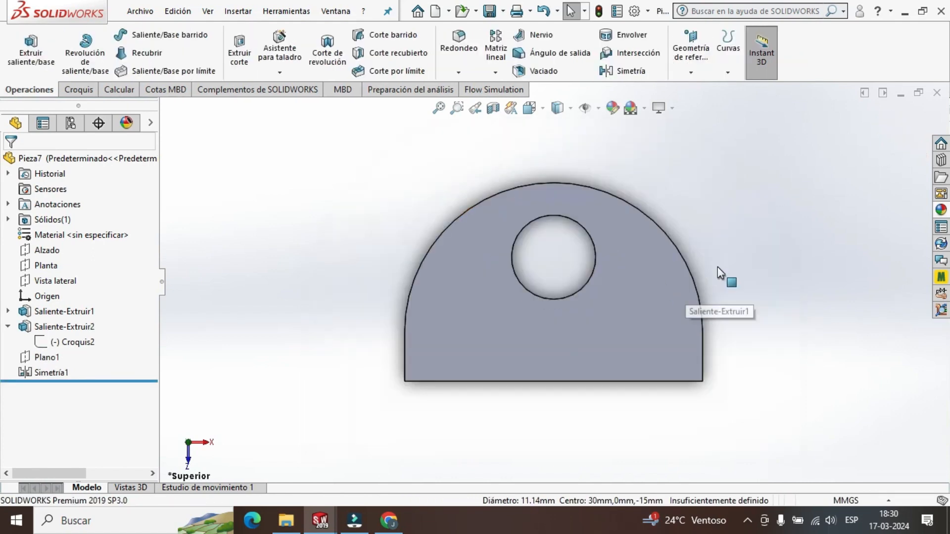
scroll(718, 262, down, 2)
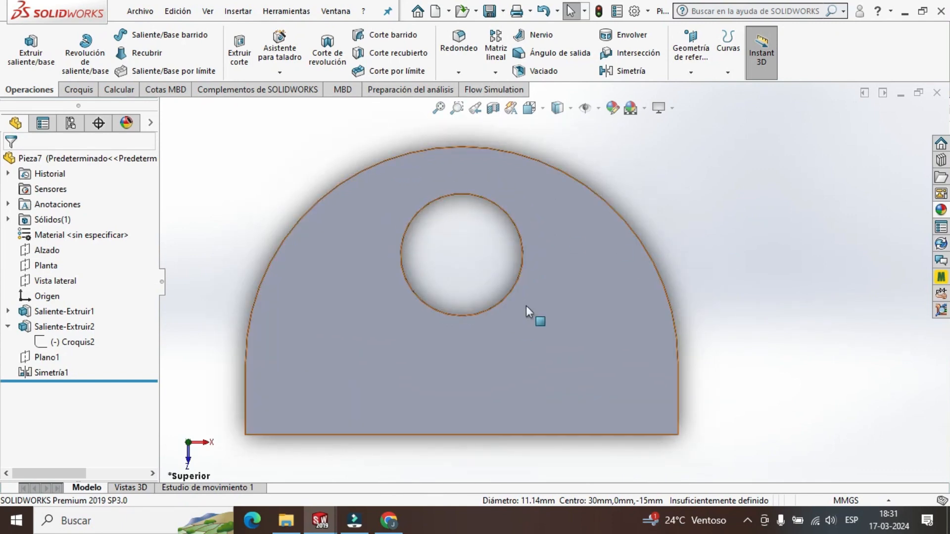
scroll(700, 261, up, 2)
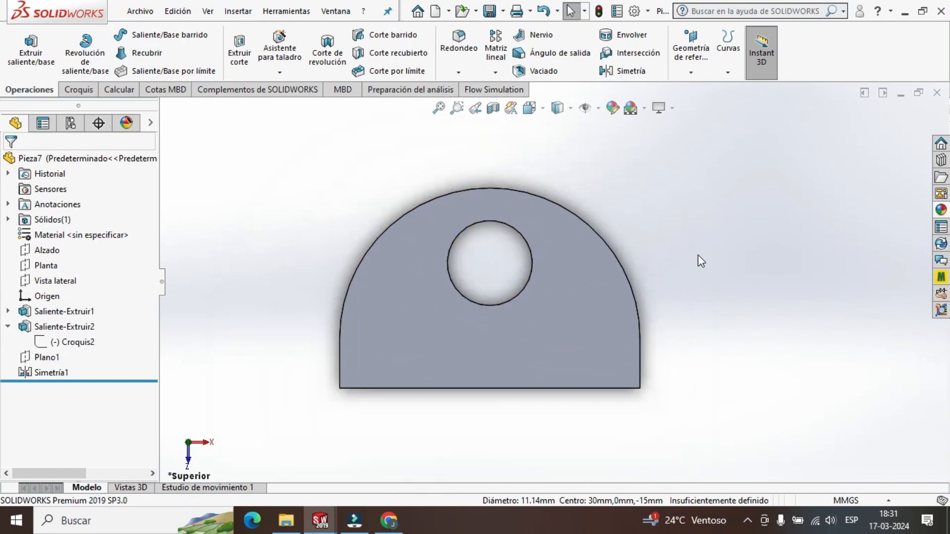
middle_drag(699, 261, 663, 313)
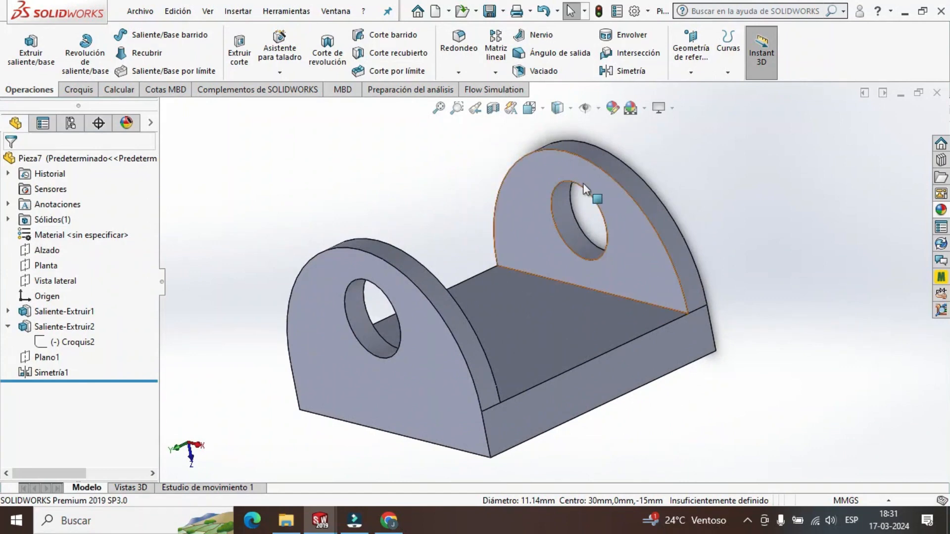
scroll(617, 277, up, 3)
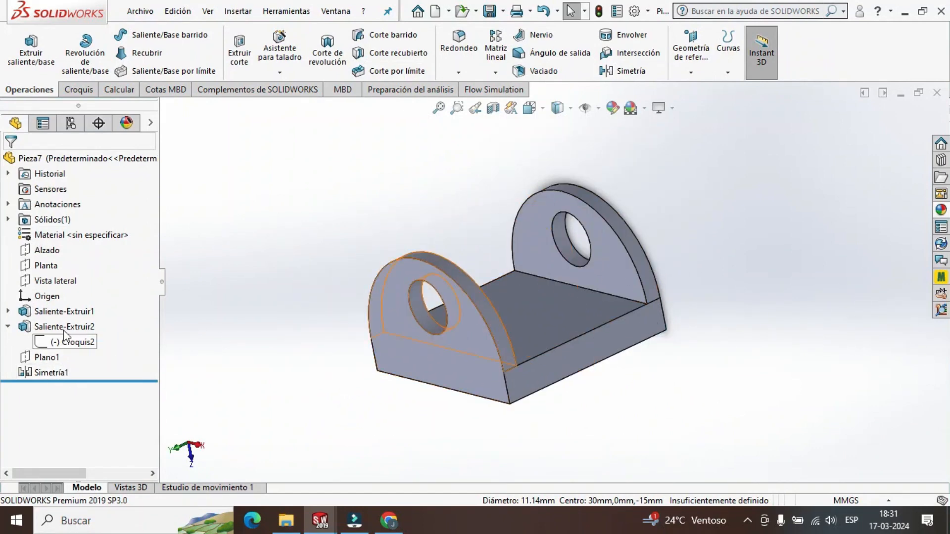
click(8, 327)
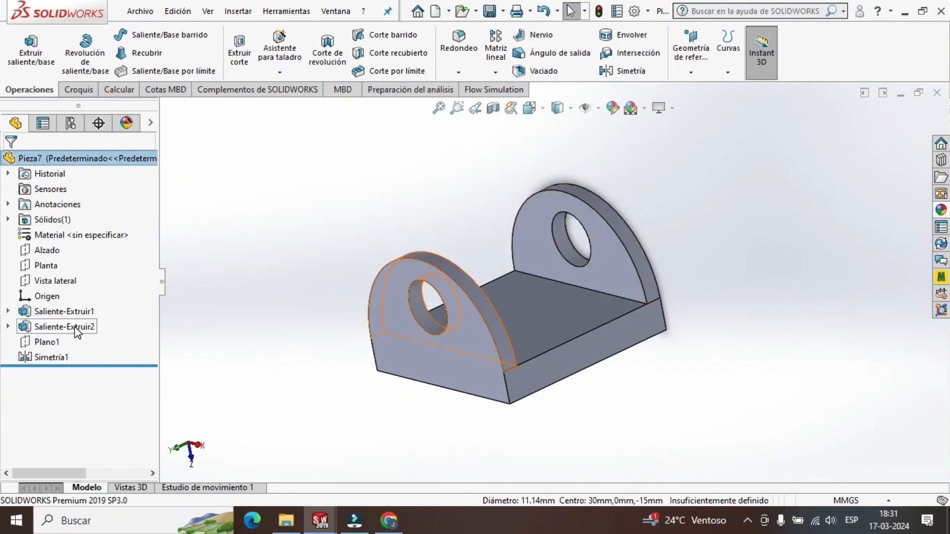
middle_drag(627, 235, 711, 315)
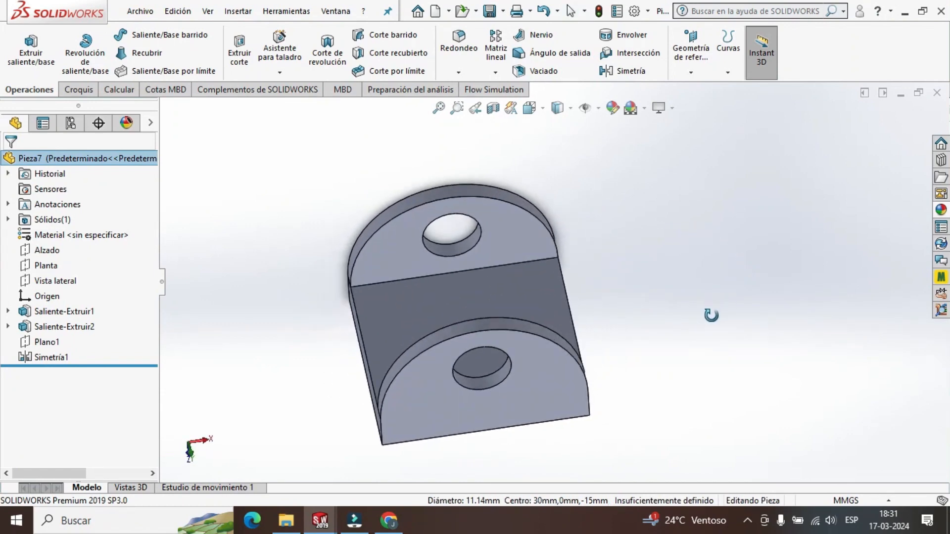
Apply an orange colour (red 255, green 170, blue 79) to the whole bracket part.
right_click(79, 158)
click(317, 152)
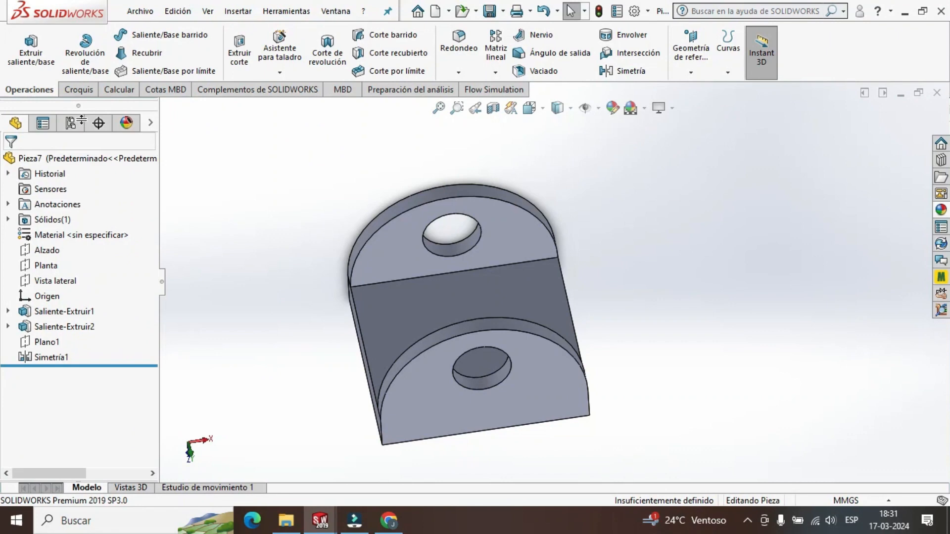
right_click(61, 162)
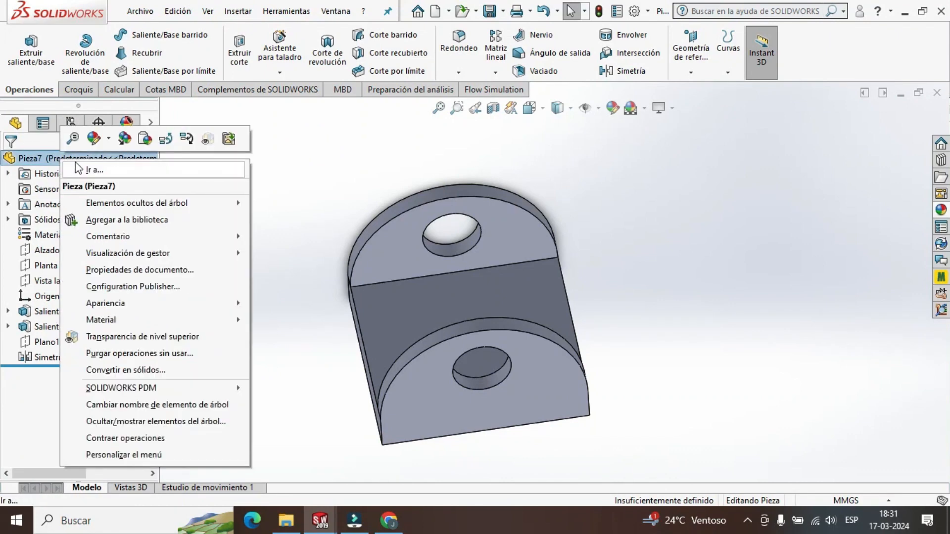
click(108, 139)
click(182, 169)
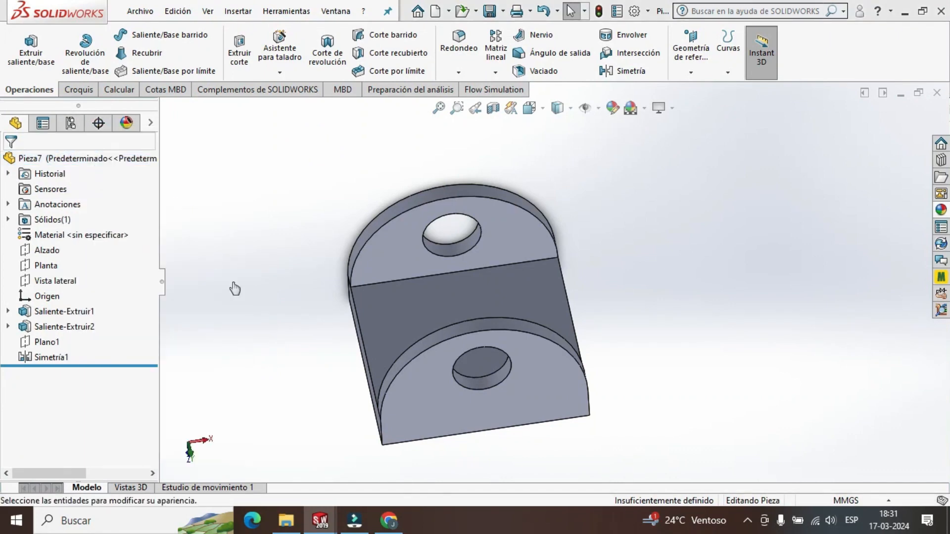
drag(153, 322, 153, 376)
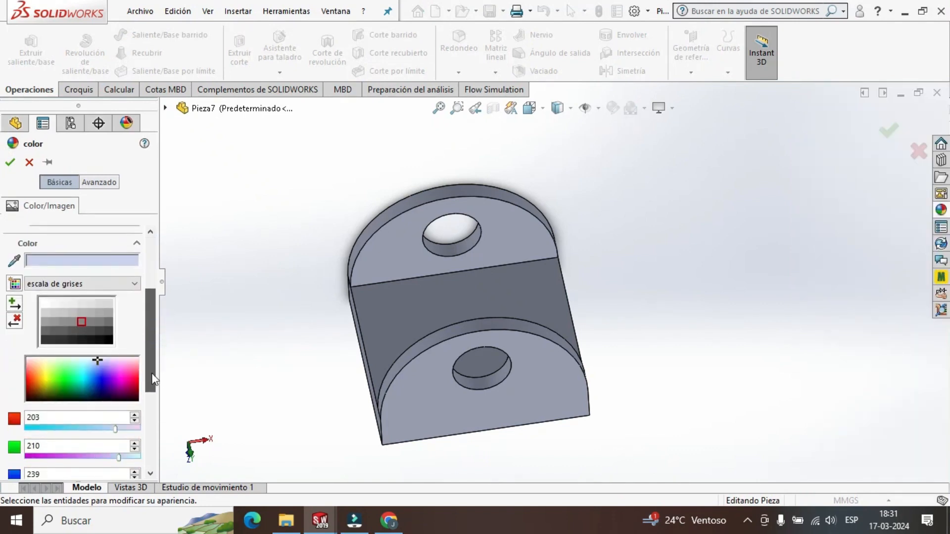
click(36, 372)
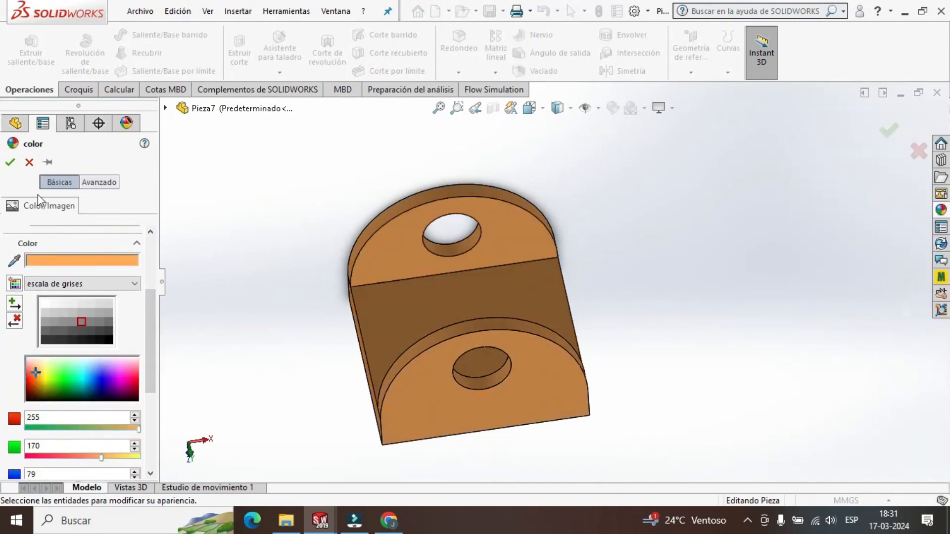
click(12, 164)
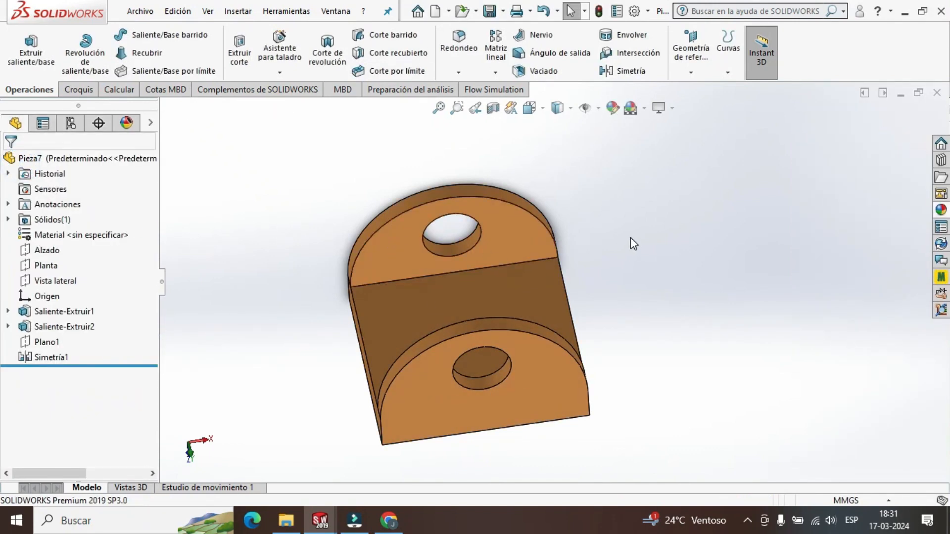
Save the orange bracket part as ESLABON 2 in the SW2 folder.
middle_drag(630, 238, 683, 241)
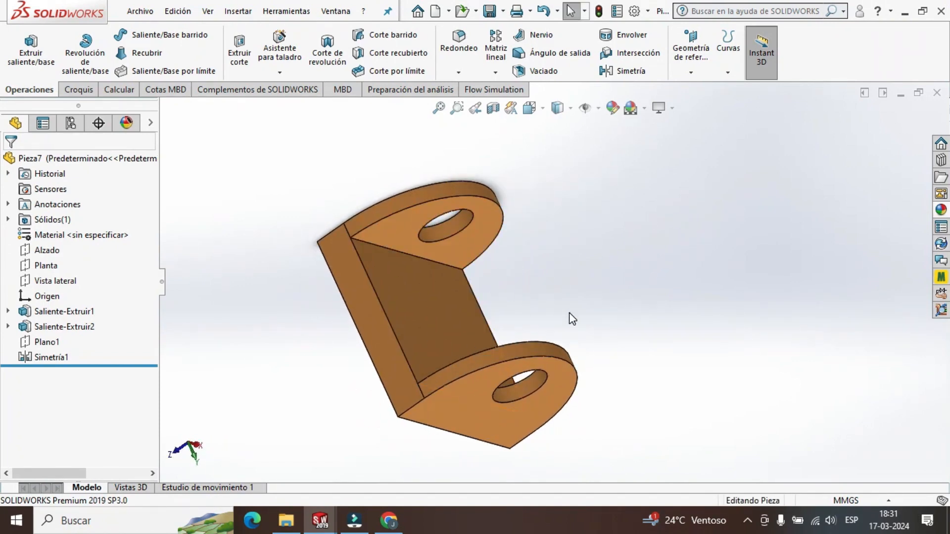
scroll(562, 297, up, 3)
middle_drag(593, 286, 494, 259)
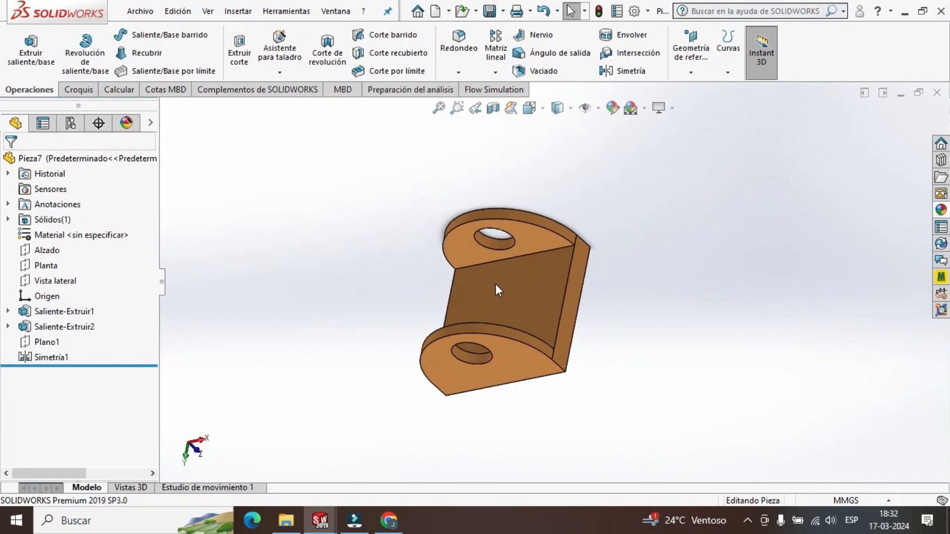
click(140, 11)
click(164, 179)
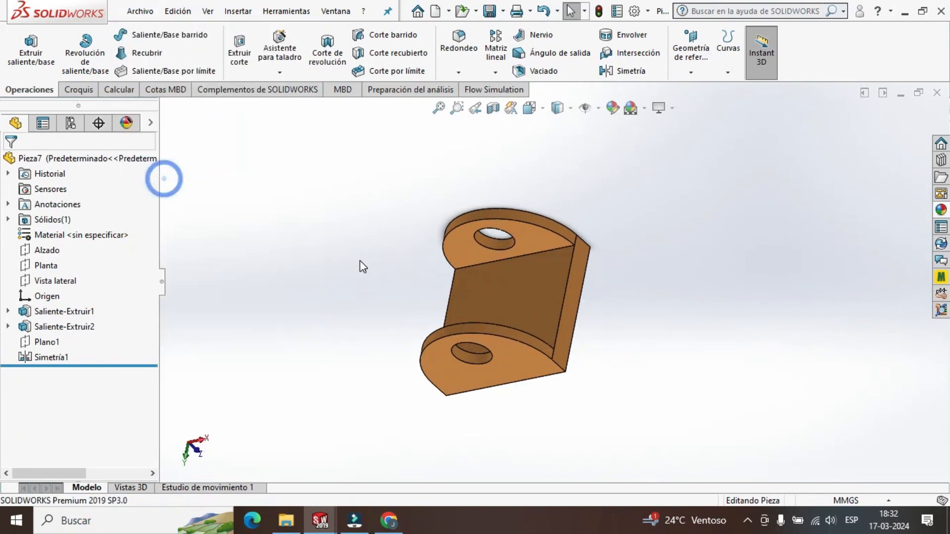
text(ESLABON)
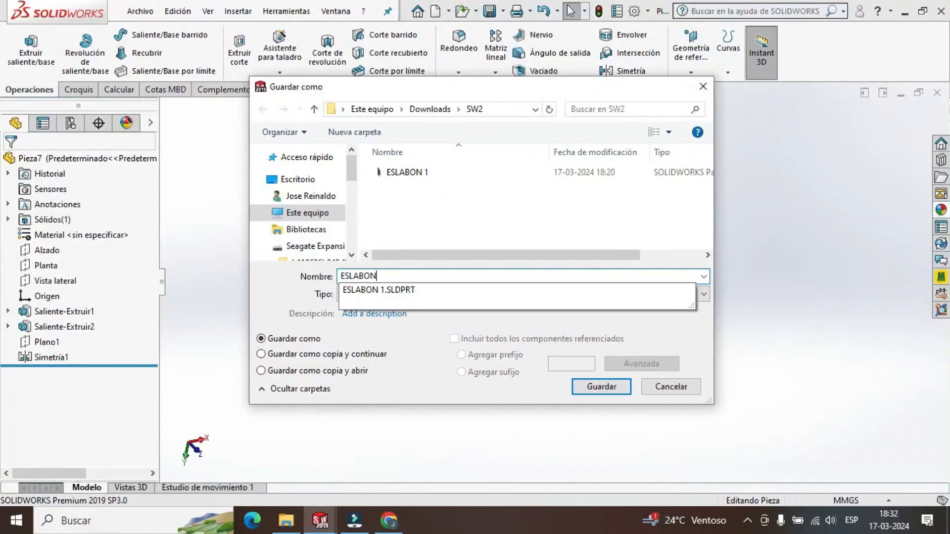
text( 2)
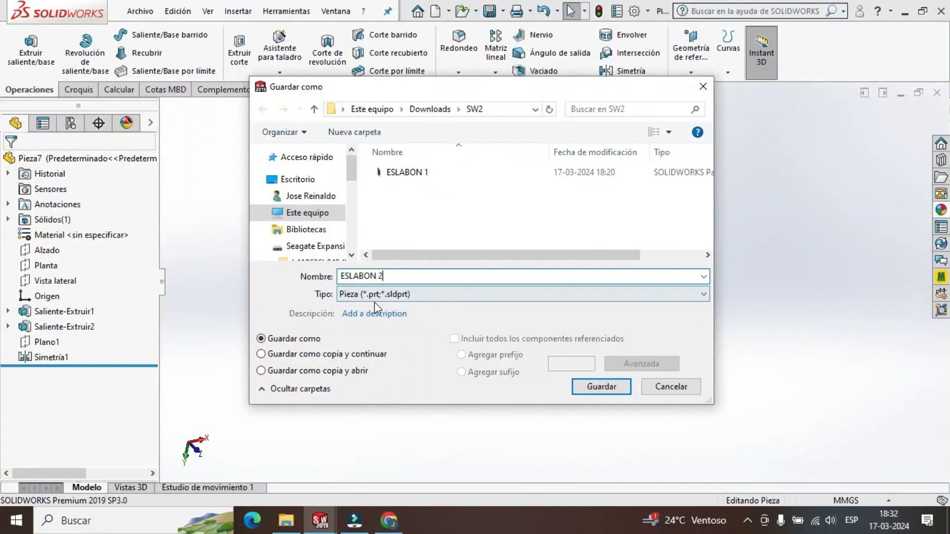
click(602, 386)
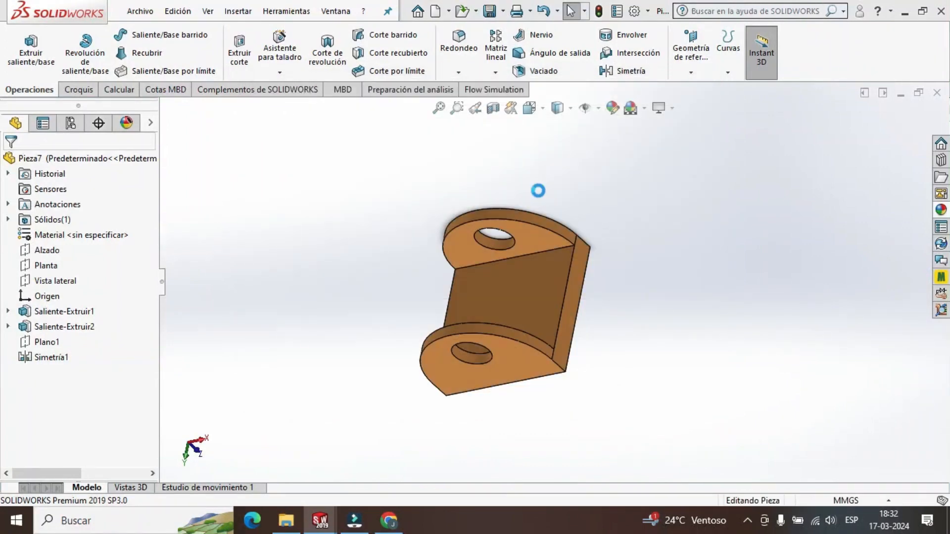
Switch to Ensamblaje A and examine the bushings between the orange bracket's walls and the grey link.
mouse_move(320, 521)
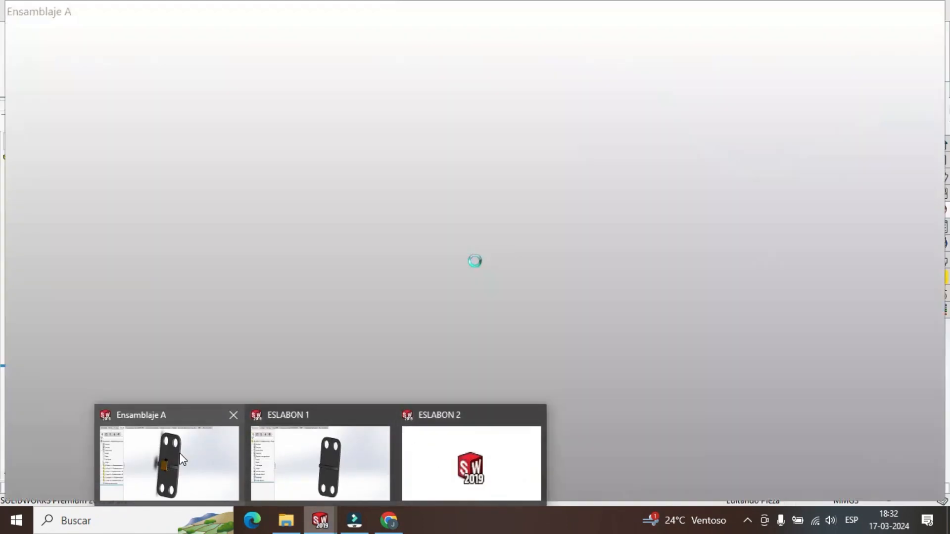
click(182, 459)
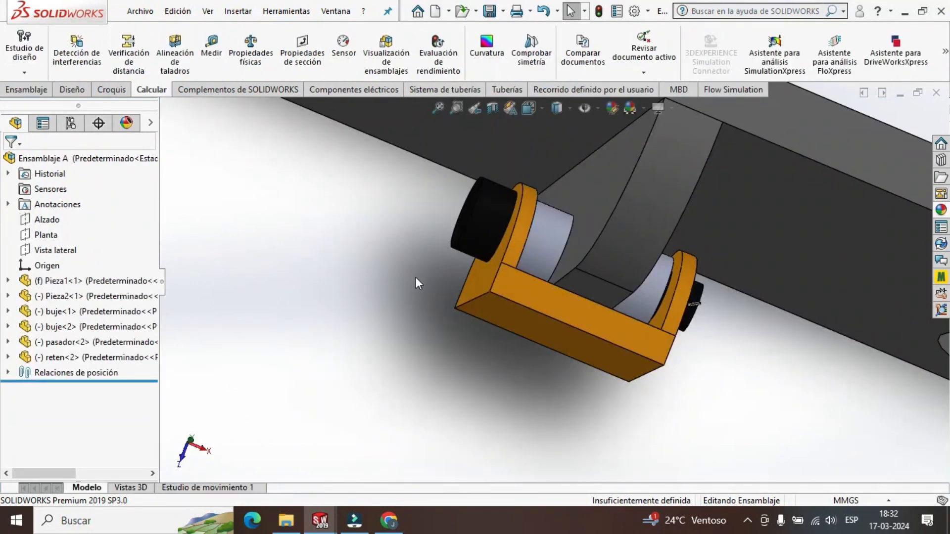
scroll(510, 275, up, 5)
middle_drag(616, 328, 545, 227)
scroll(545, 226, down, 3)
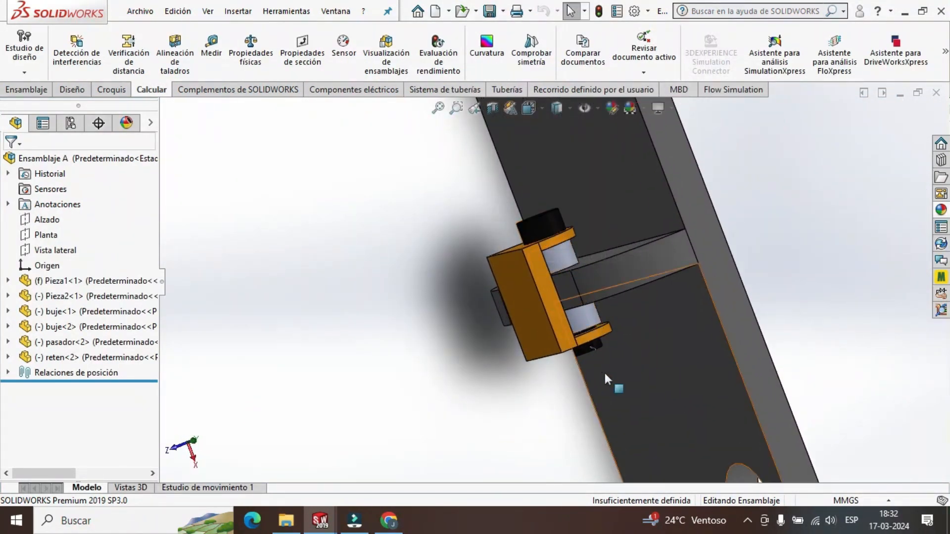
scroll(603, 370, down, 2)
scroll(604, 324, up, 4)
scroll(515, 230, down, 2)
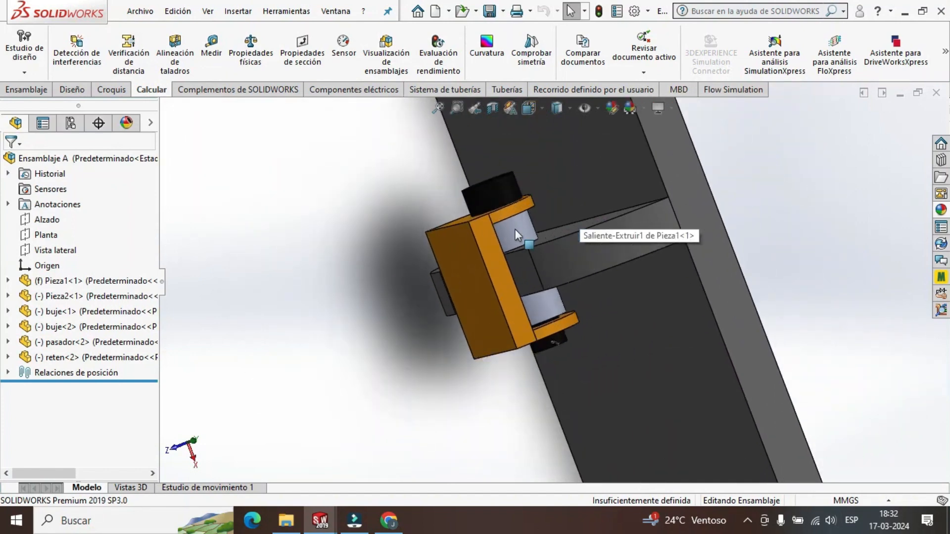
Measure the outer cylindrical face of the bushing next to the black pin head.
click(514, 230)
middle_drag(411, 179, 408, 203)
click(407, 203)
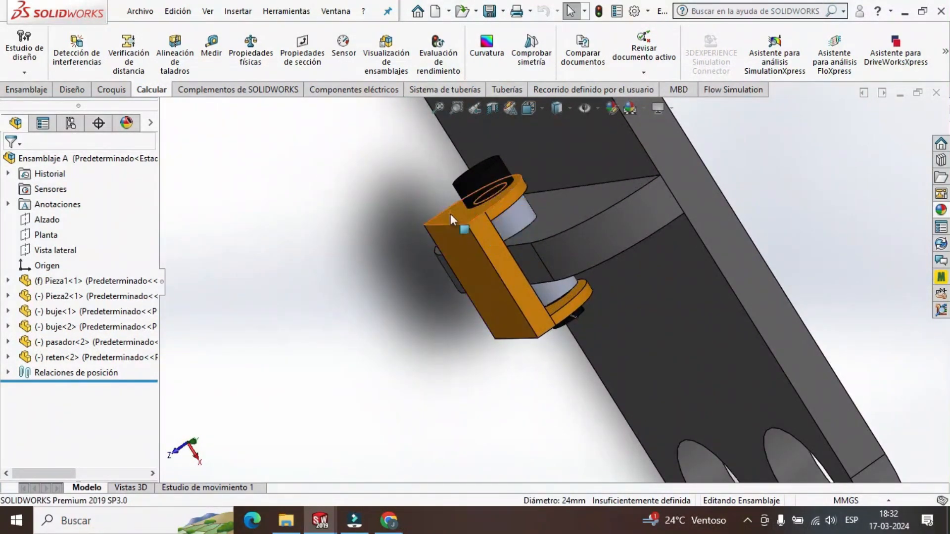
click(211, 47)
scroll(562, 214, down, 2)
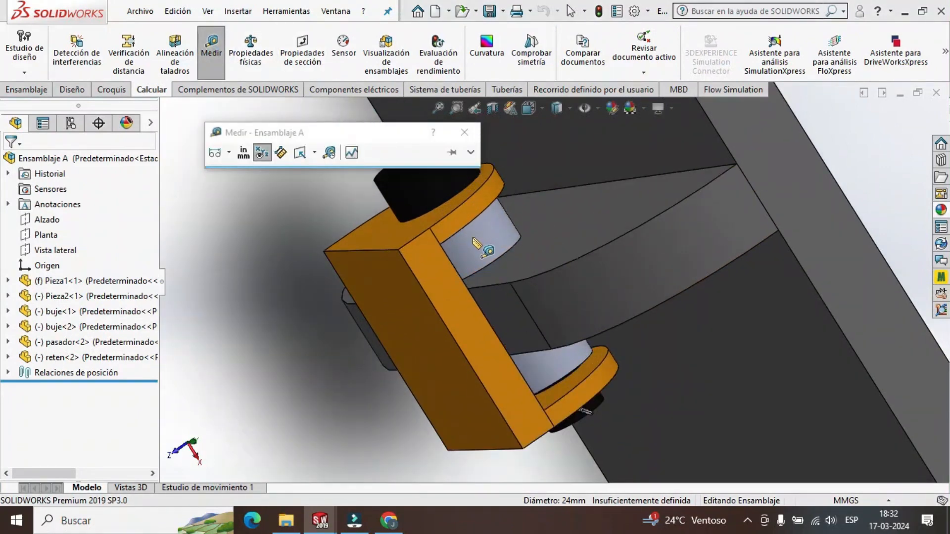
click(474, 238)
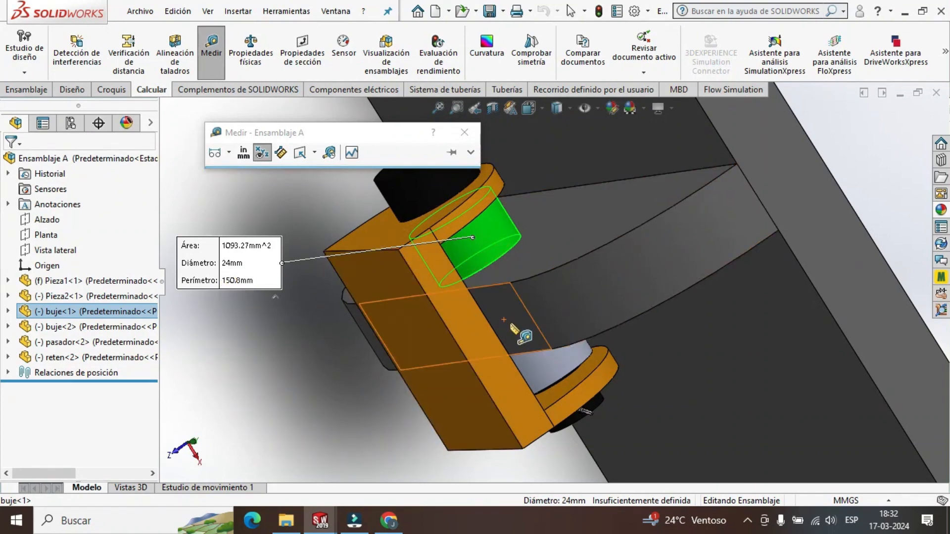
key(Escape)
Create a new part document for the bushing.
scroll(509, 322, up, 3)
middle_drag(400, 346, 373, 350)
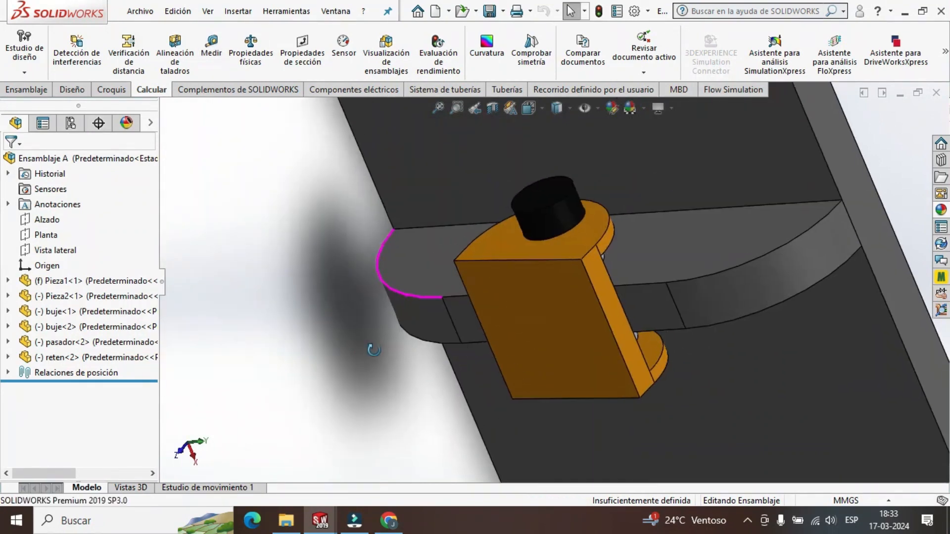
scroll(552, 318, up, 5)
middle_drag(714, 272, 691, 292)
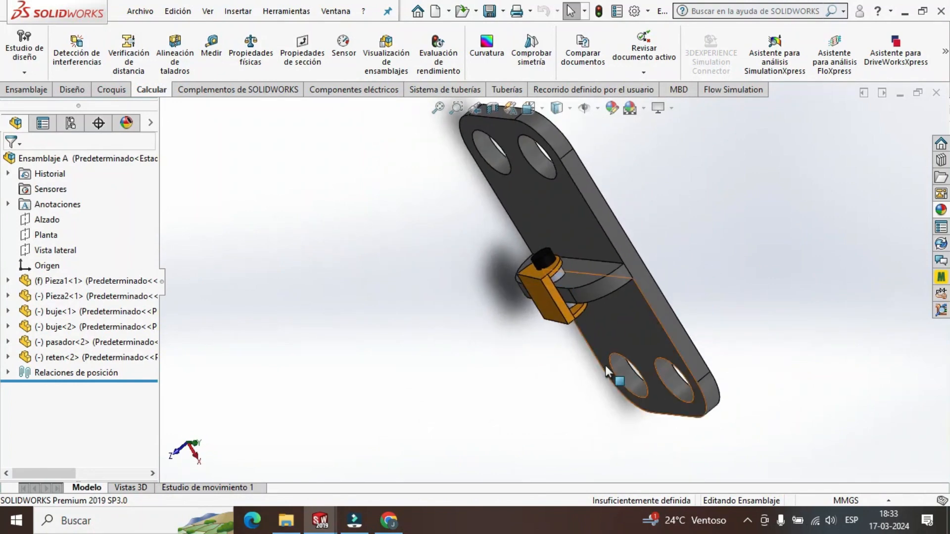
click(133, 12)
click(156, 32)
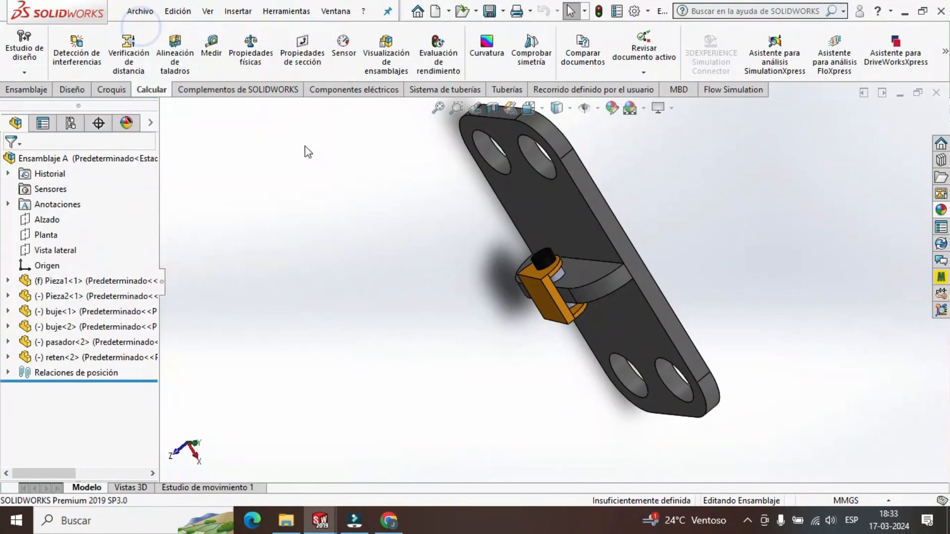
click(510, 414)
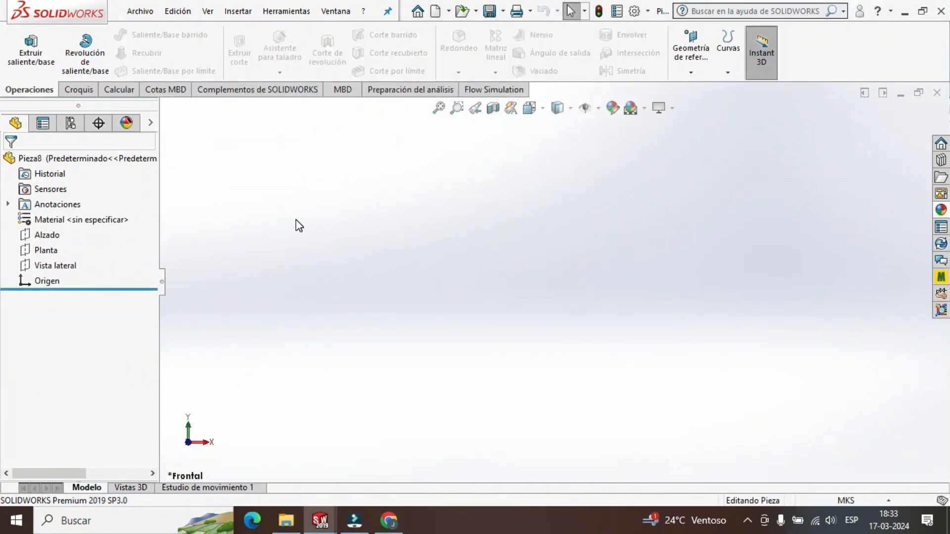
click(34, 57)
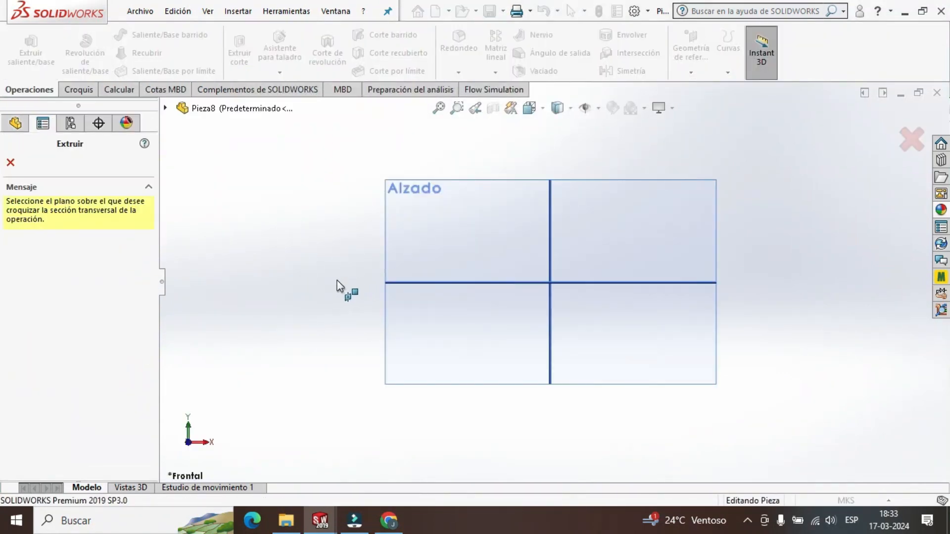
click(446, 247)
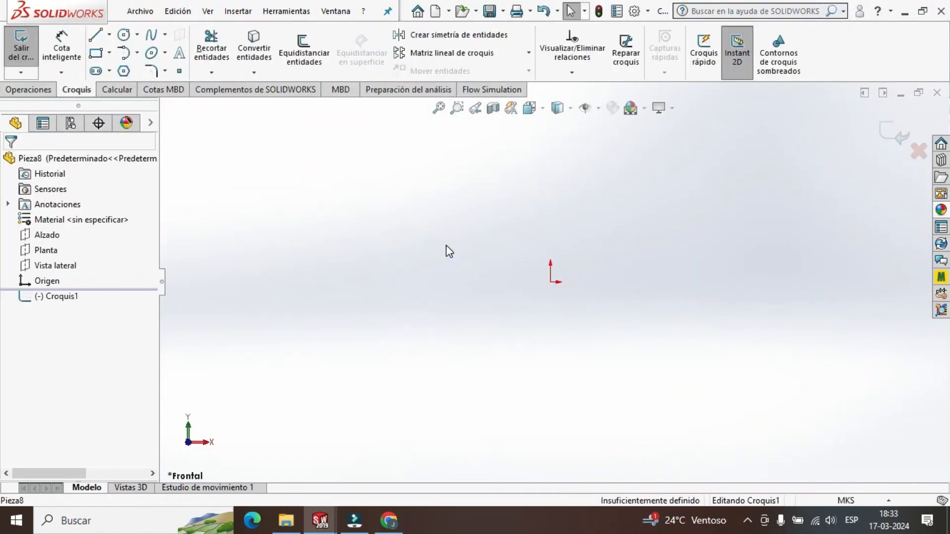
click(125, 35)
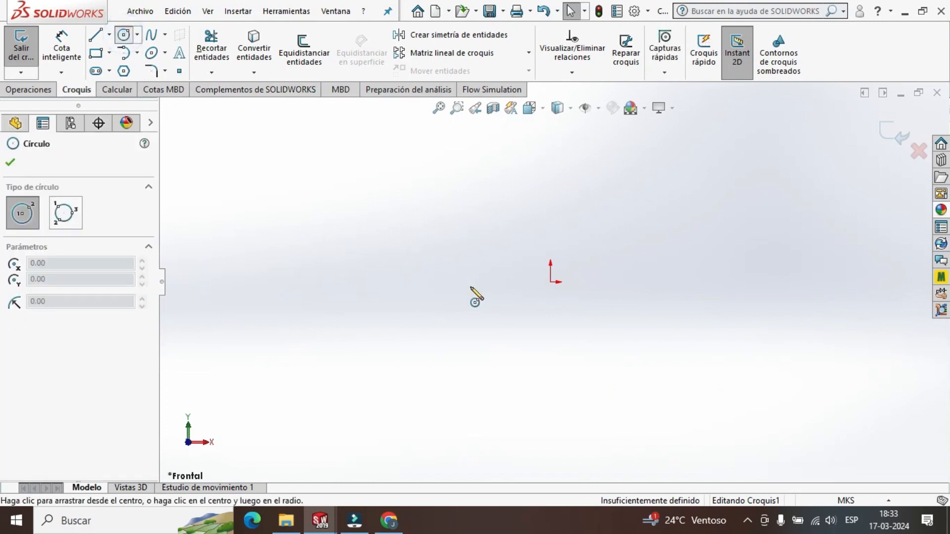
click(550, 282)
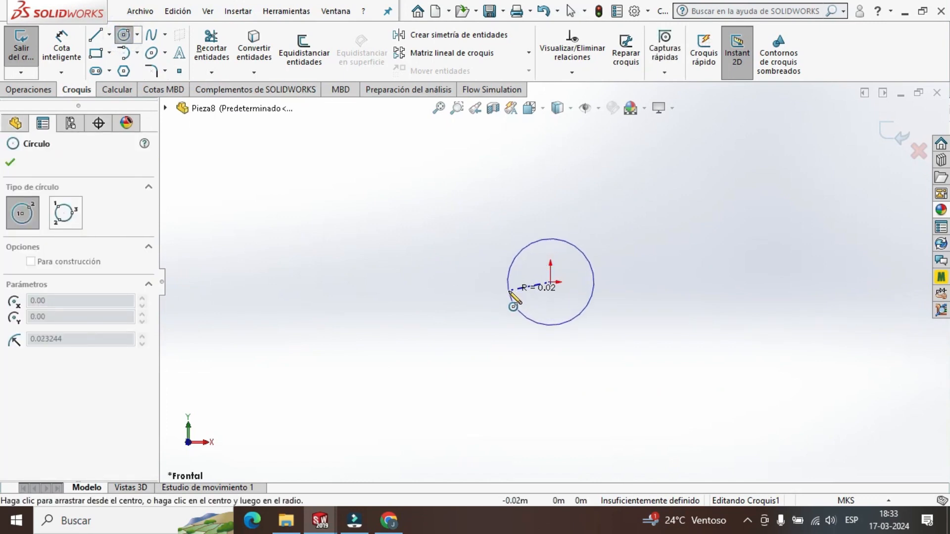
key(Escape)
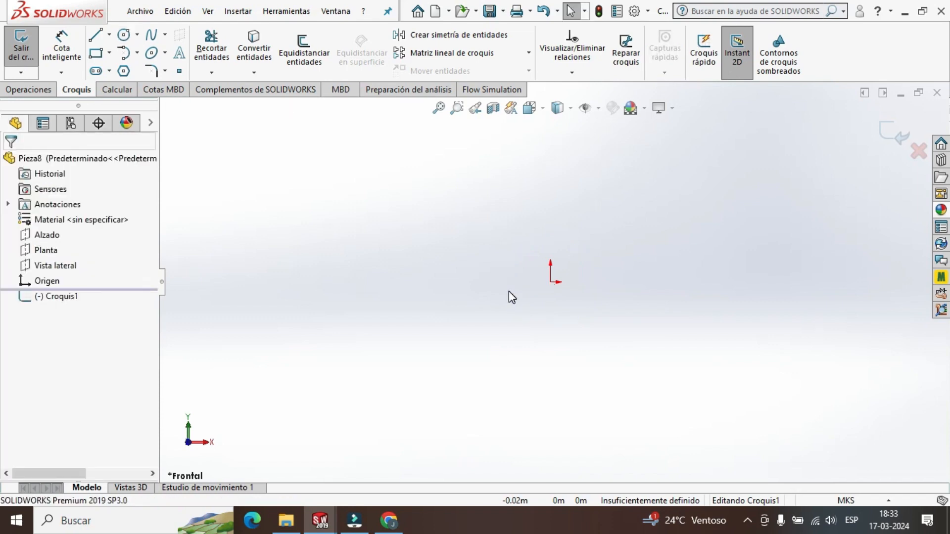
Set the new part's units to MMGS (millimetre, gram, second) and leave the empty sketch.
click(847, 501)
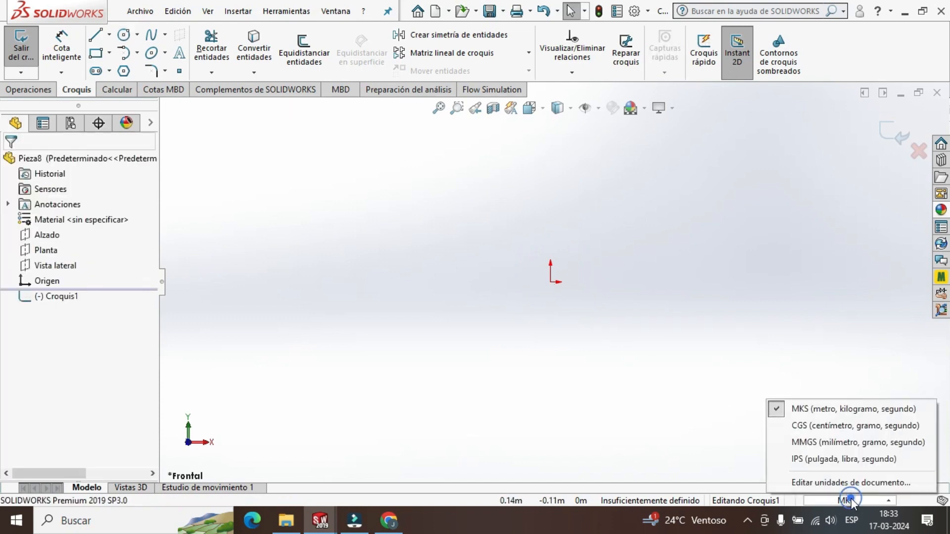
click(829, 442)
click(10, 50)
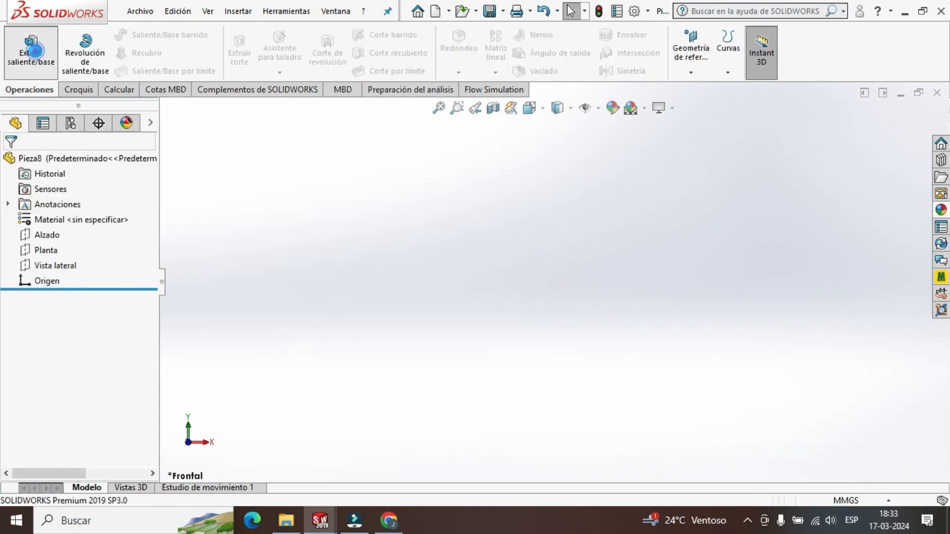
Start an extrusion sketch on the Alzado plane and draw a circle of 8.5 mm radius centred on the origin.
click(492, 251)
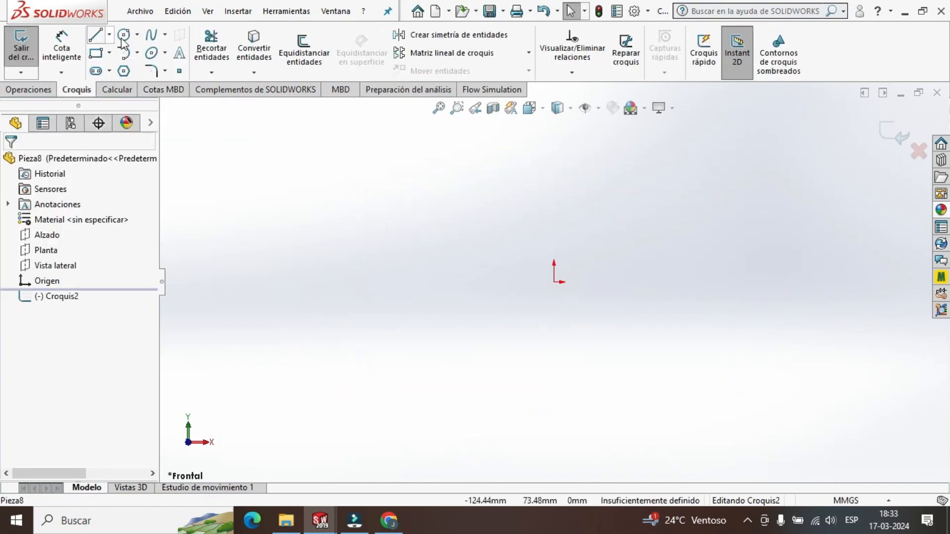
click(124, 36)
click(555, 282)
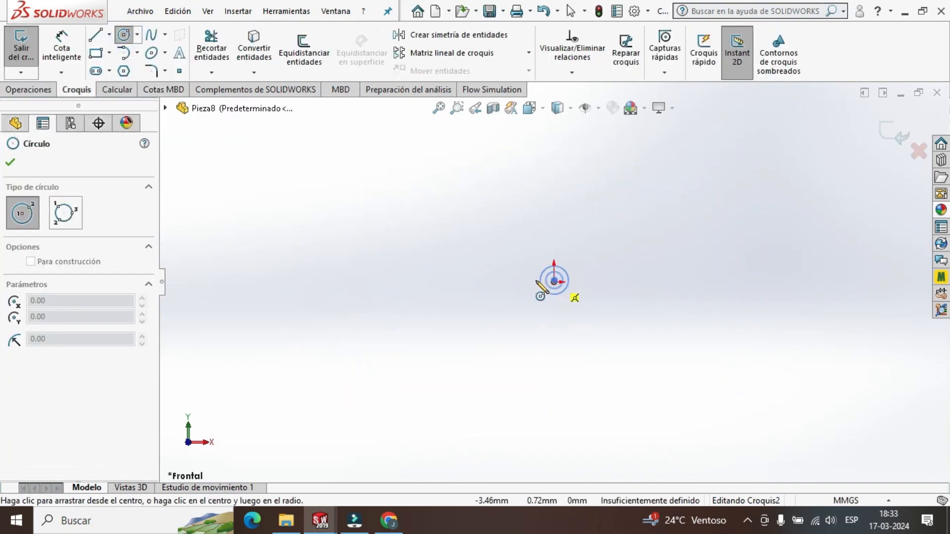
click(505, 296)
key(Escape)
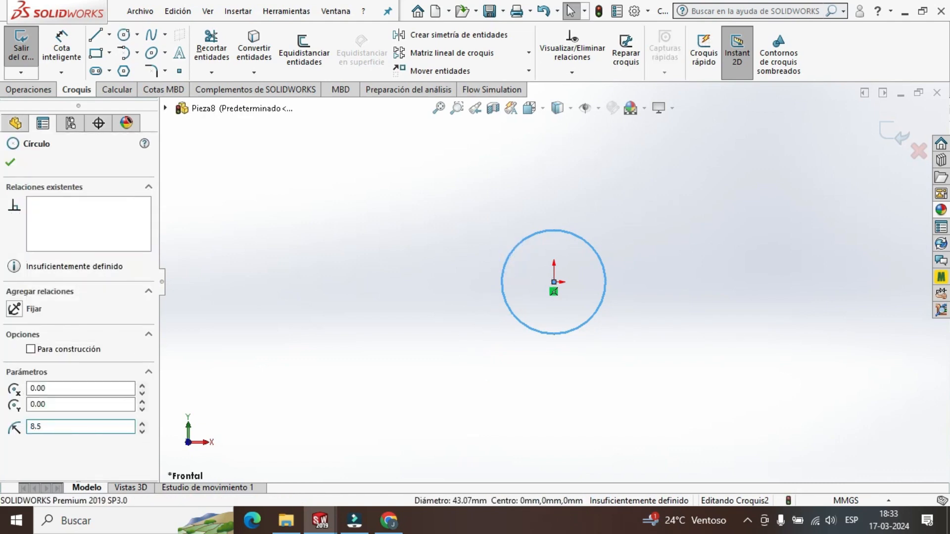
key(Return)
click(10, 162)
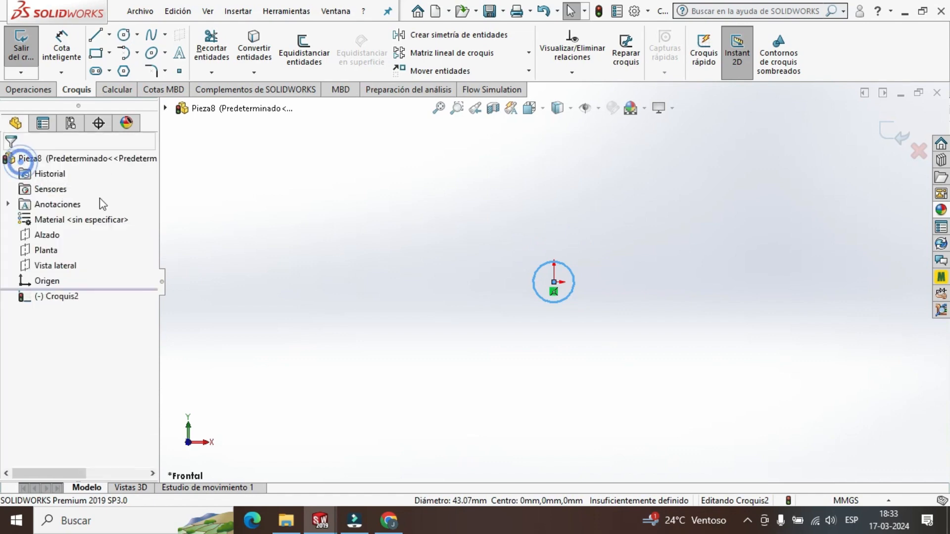
Add a concentric outer circle of 12 mm radius centred on the origin.
click(125, 36)
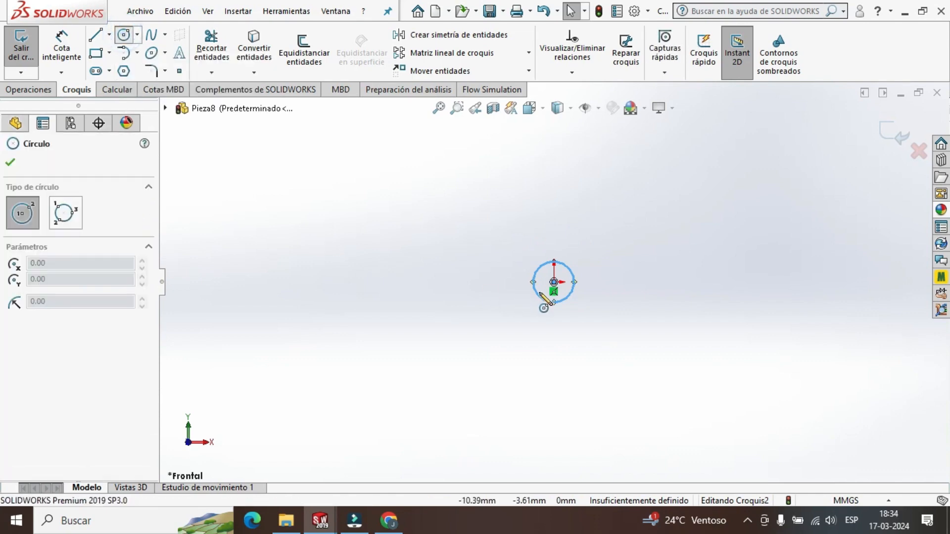
click(553, 283)
click(508, 293)
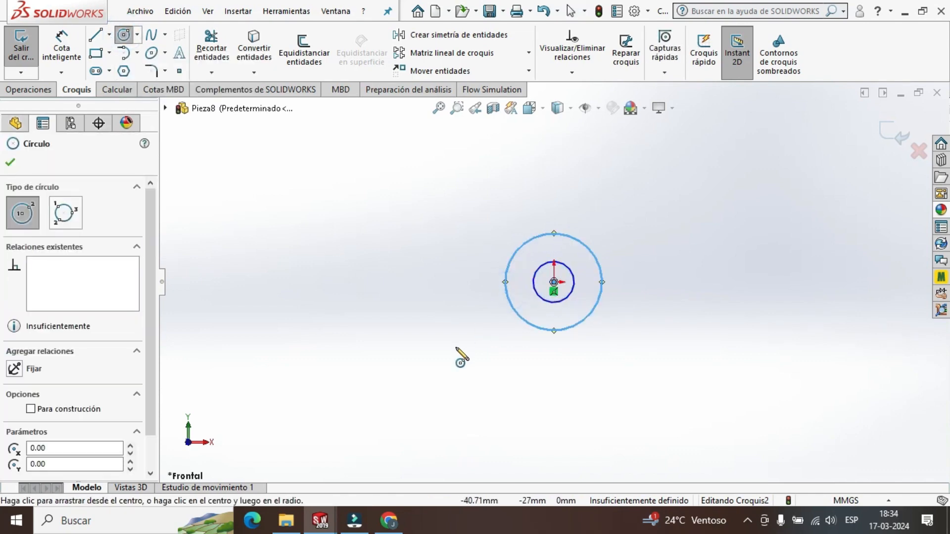
key(Escape)
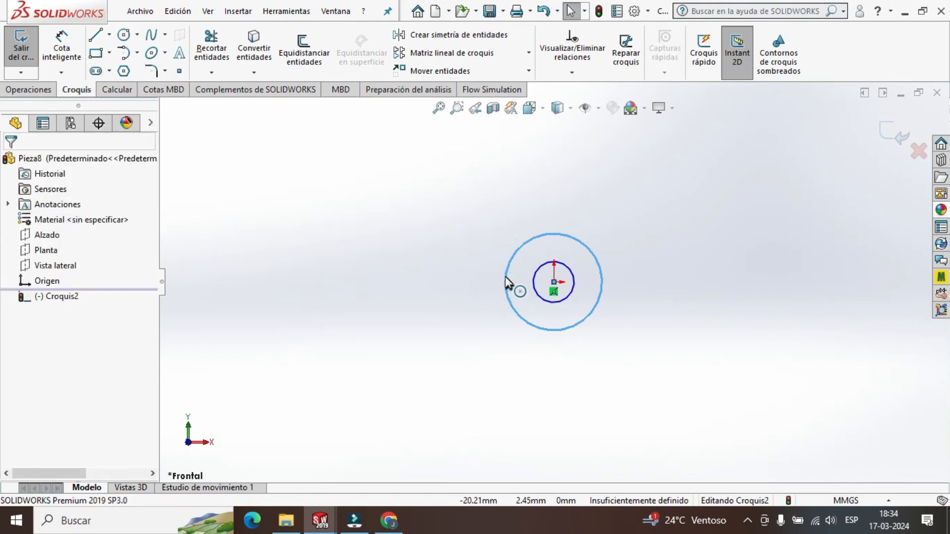
click(505, 283)
text(1)
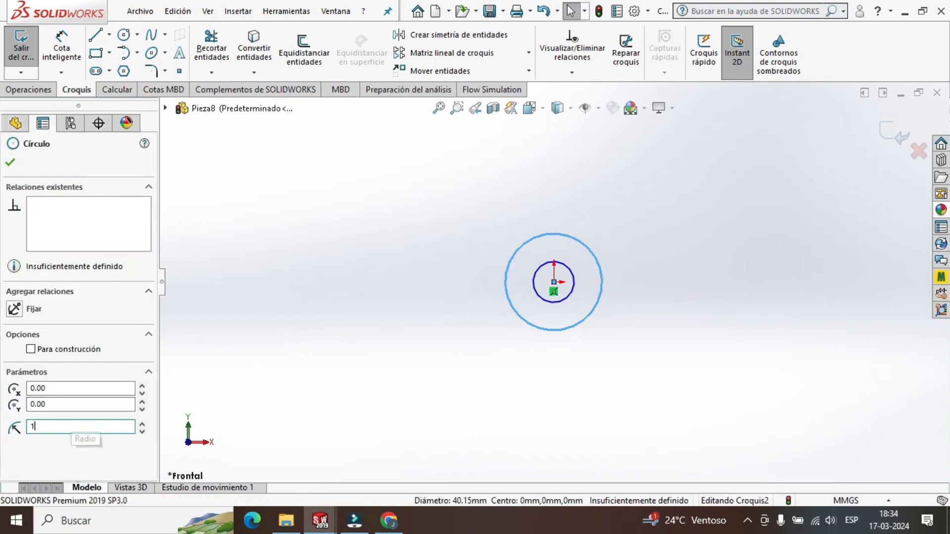
text(2)
key(Return)
click(10, 165)
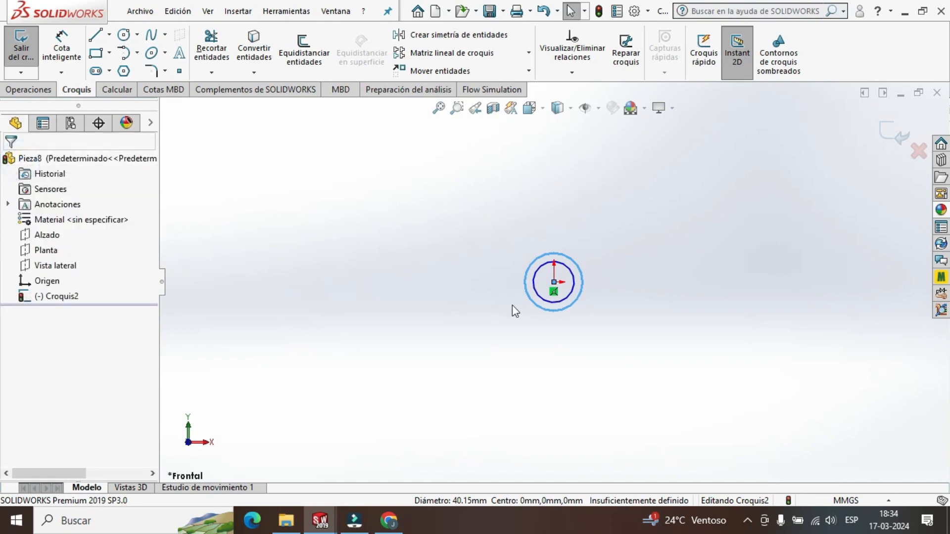
scroll(586, 279, down, 4)
click(890, 138)
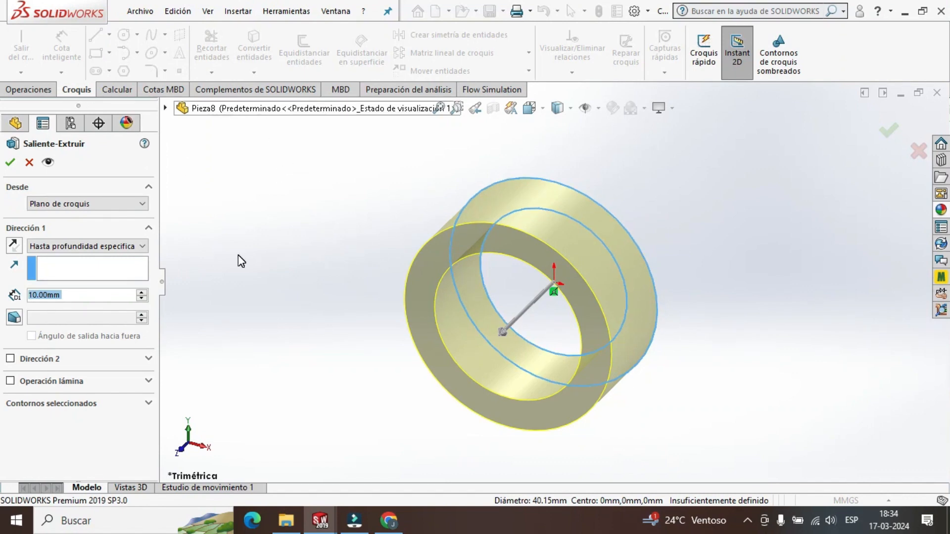
scroll(641, 279, down, 3)
scroll(581, 323, up, 2)
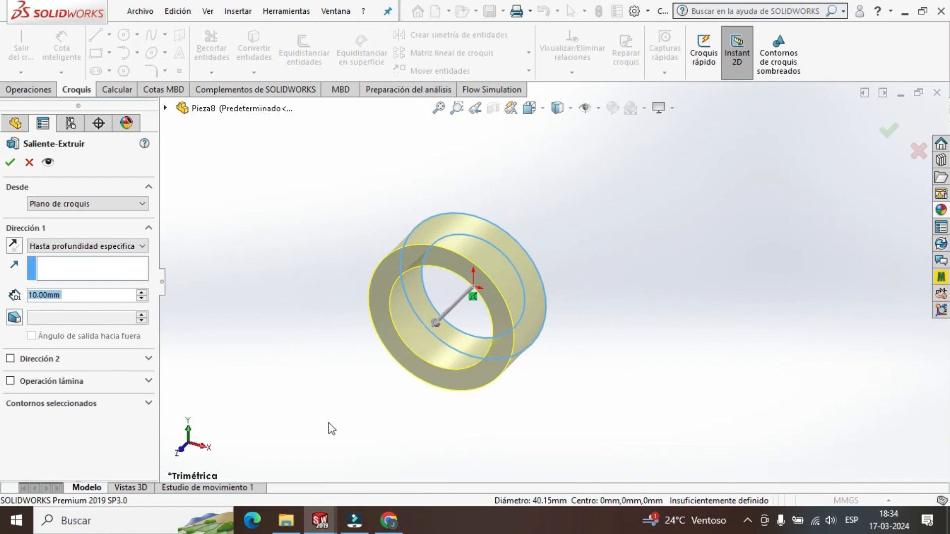
mouse_move(320, 529)
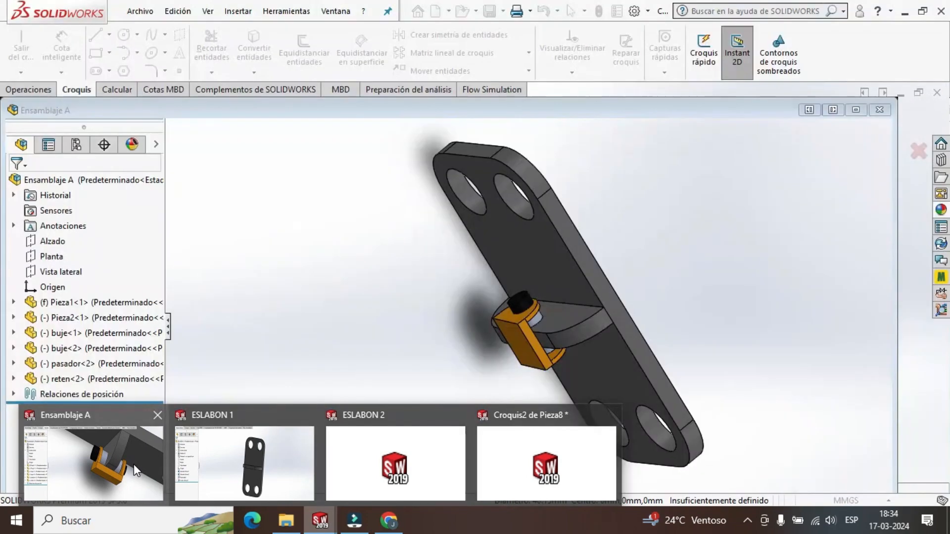
click(133, 464)
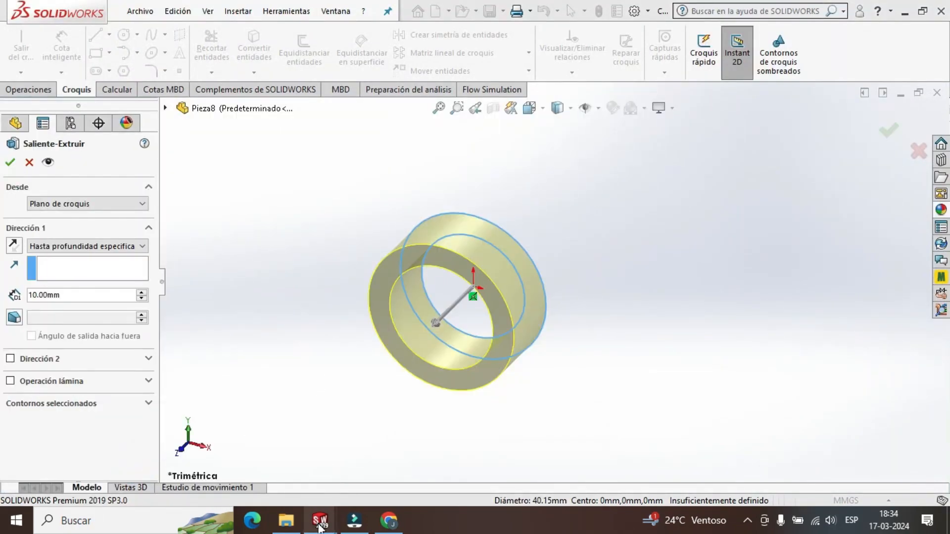
mouse_move(320, 526)
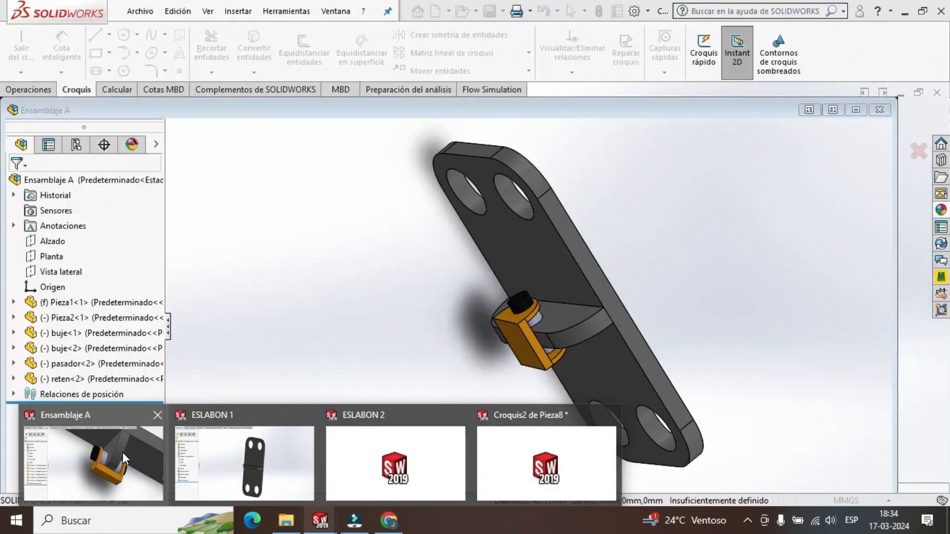
click(123, 452)
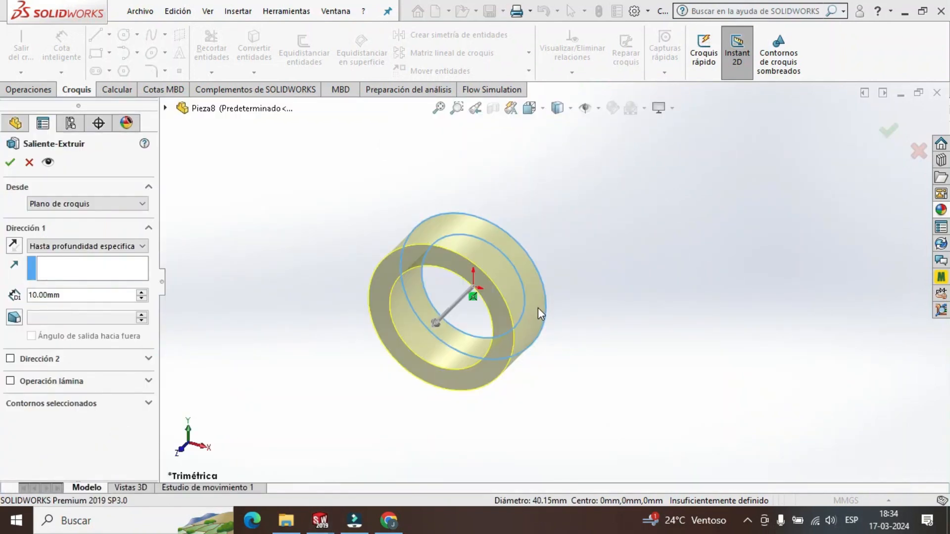
click(922, 157)
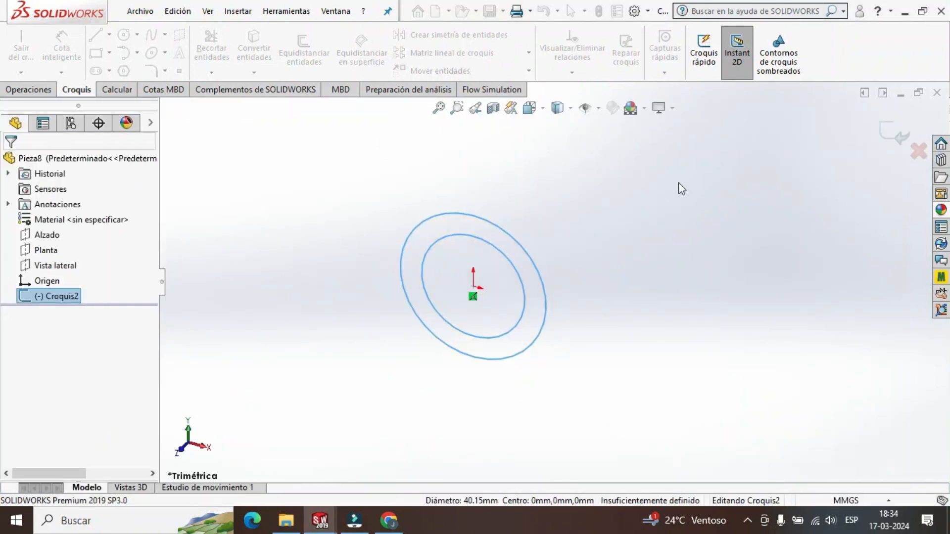
Switch to Ensamblaje A and measure the outer diameter of the bushing under the orange link's upper lug.
mouse_move(323, 526)
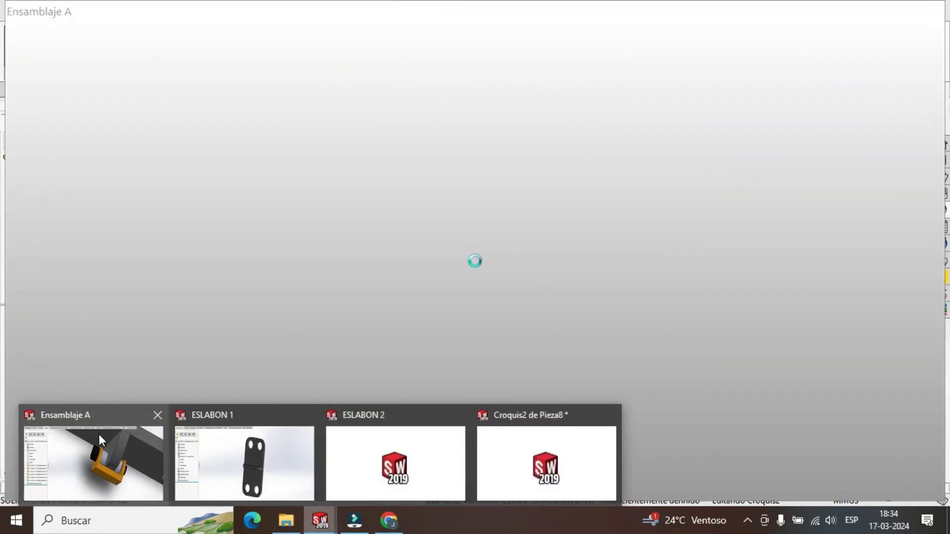
click(98, 434)
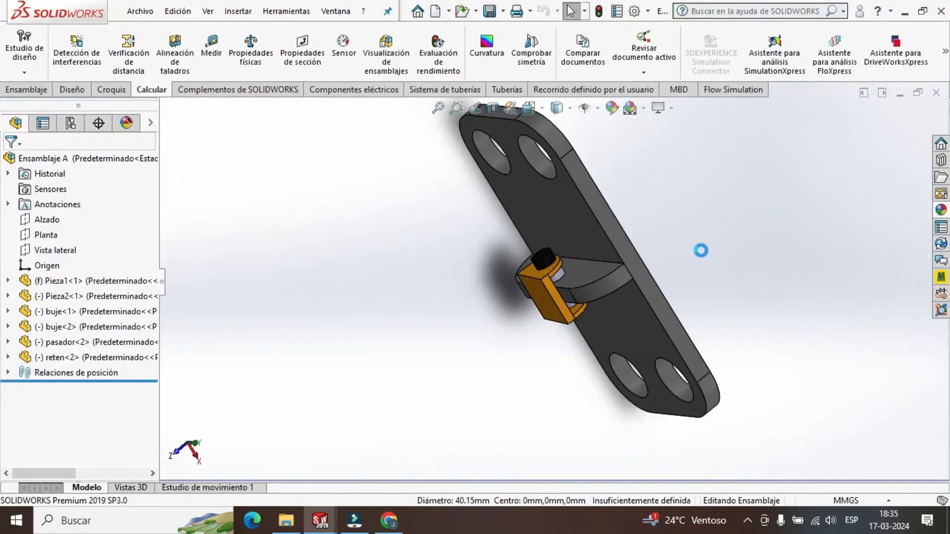
scroll(574, 277, down, 5)
scroll(574, 282, down, 6)
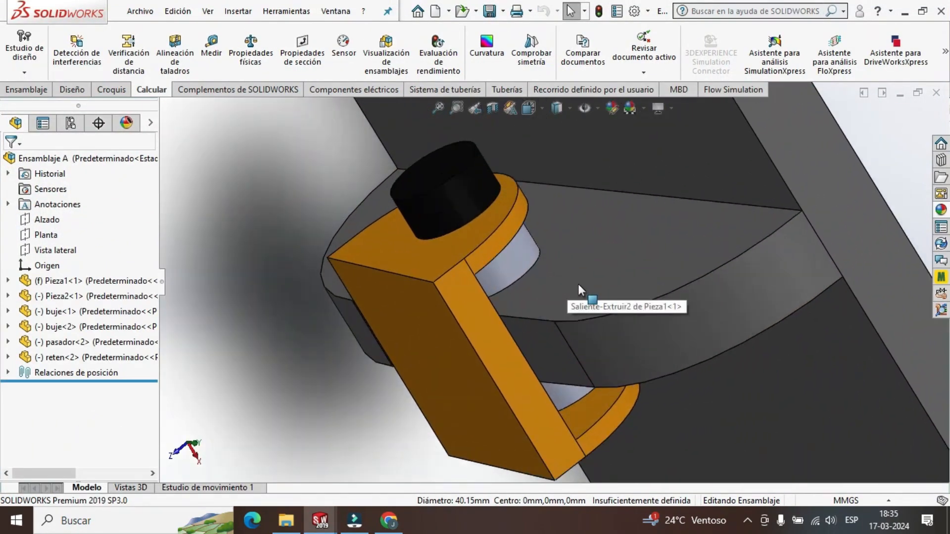
mouse_move(565, 230)
middle_down()
mouse_move(572, 244)
mouse_move(559, 231)
middle_up()
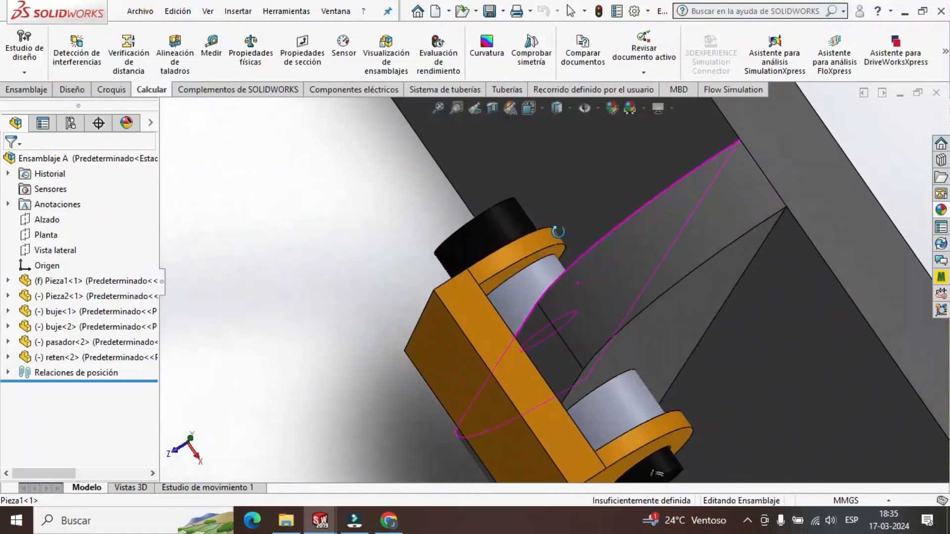
click(212, 45)
scroll(556, 290, down, 2)
scroll(557, 291, up, 1)
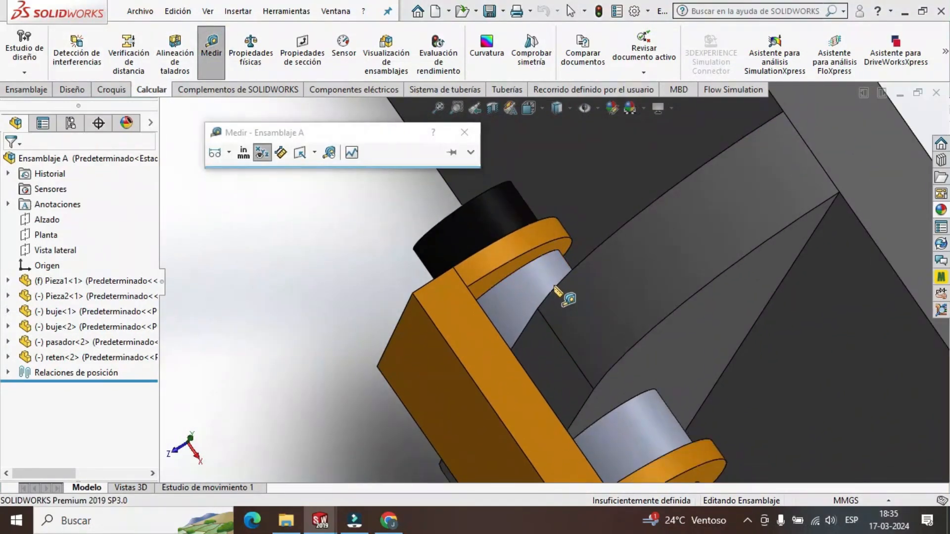
middle_drag(557, 291, 568, 299)
click(475, 270)
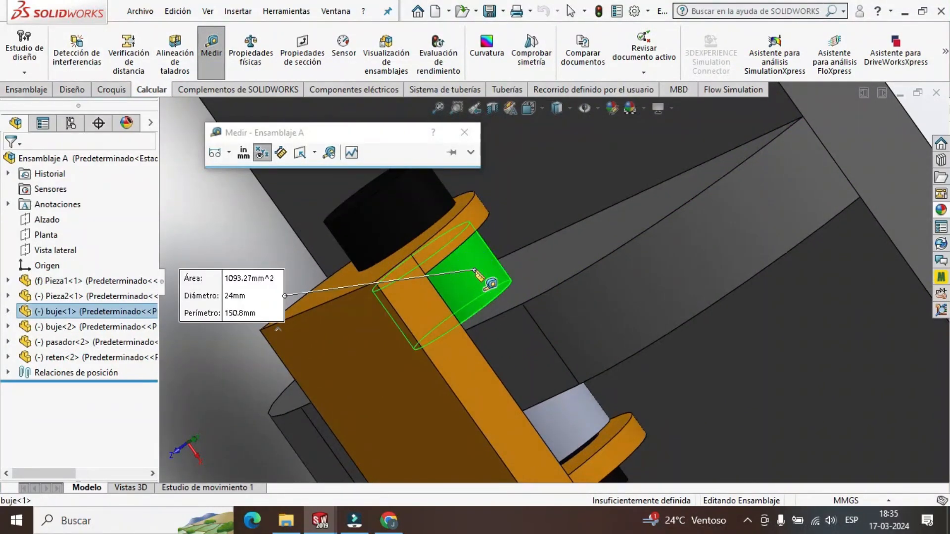
key(Escape)
Measure the gap between the orange link's lug and the curved plate of Pieza1 to get the bushing's length.
middle_drag(479, 275, 438, 248)
key(Return)
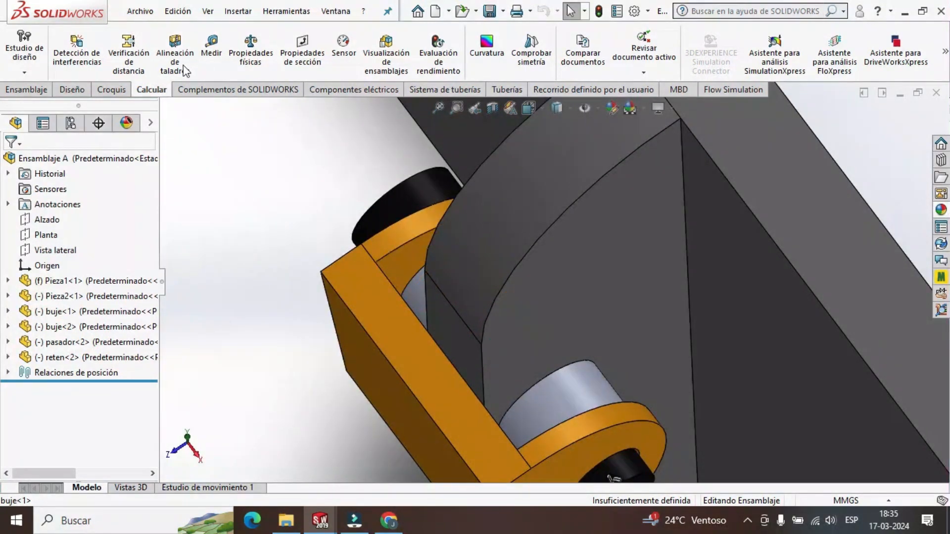
click(435, 258)
scroll(435, 259, up, 3)
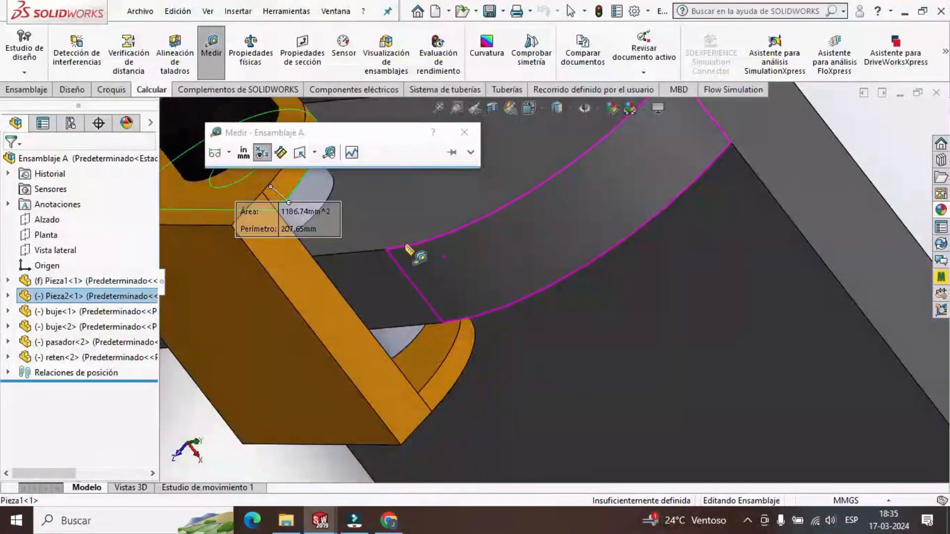
scroll(361, 222, down, 5)
scroll(506, 229, up, 4)
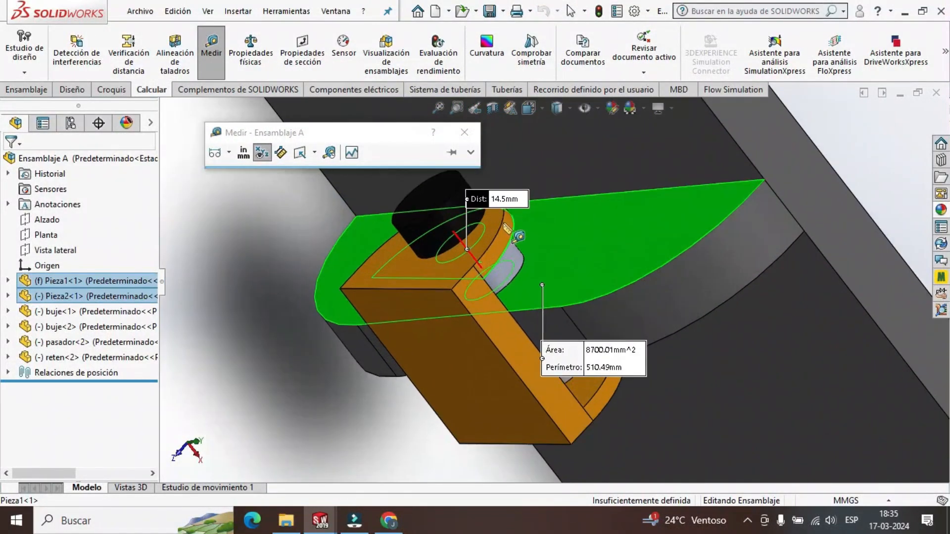
middle_drag(570, 273, 553, 255)
key(Escape)
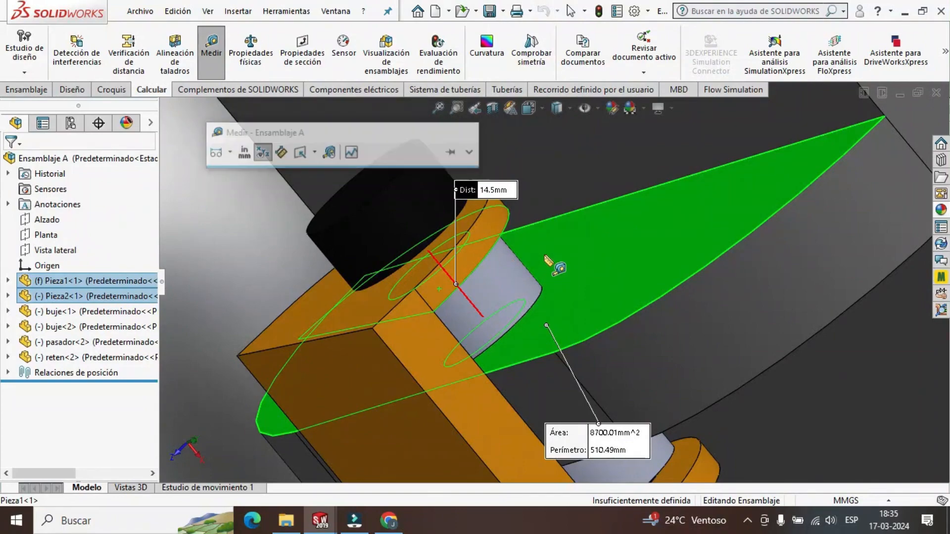
scroll(464, 334, down, 3)
Return to the new bushing part, close the ring sketch and extrude it to a depth of 14.5 mm.
mouse_move(325, 527)
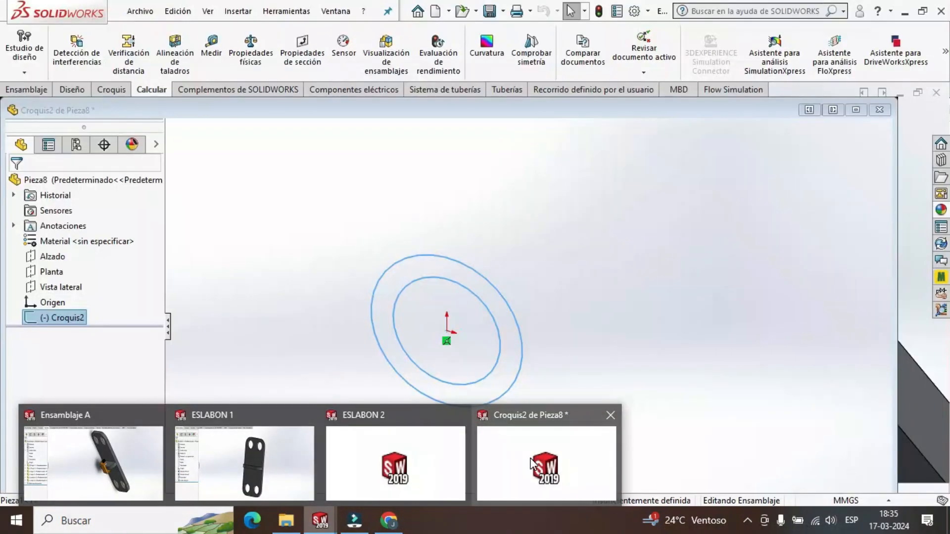
click(535, 463)
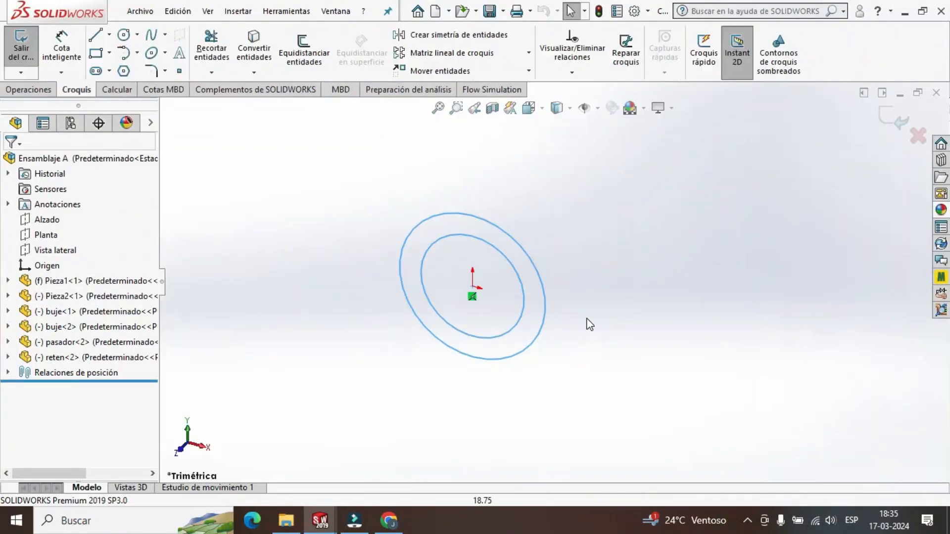
double_click(532, 262)
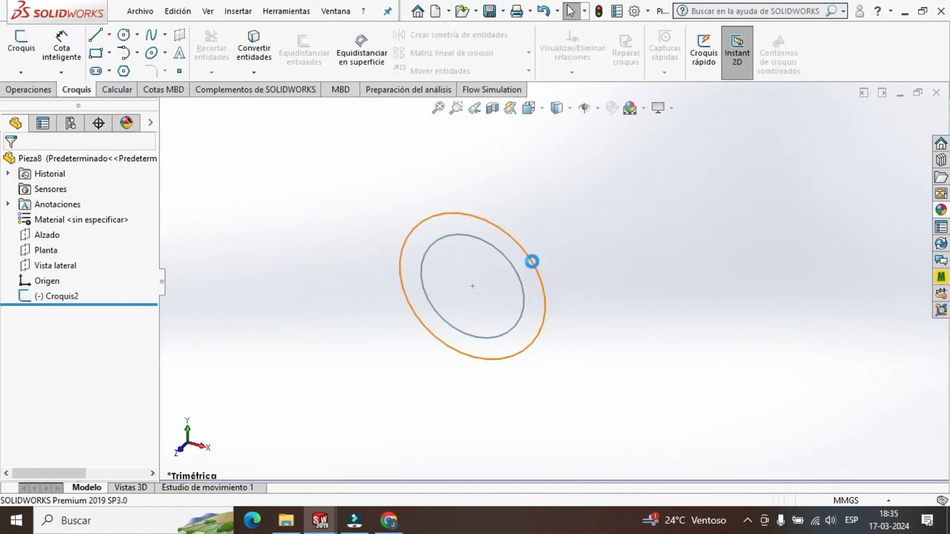
click(56, 299)
click(28, 90)
click(44, 52)
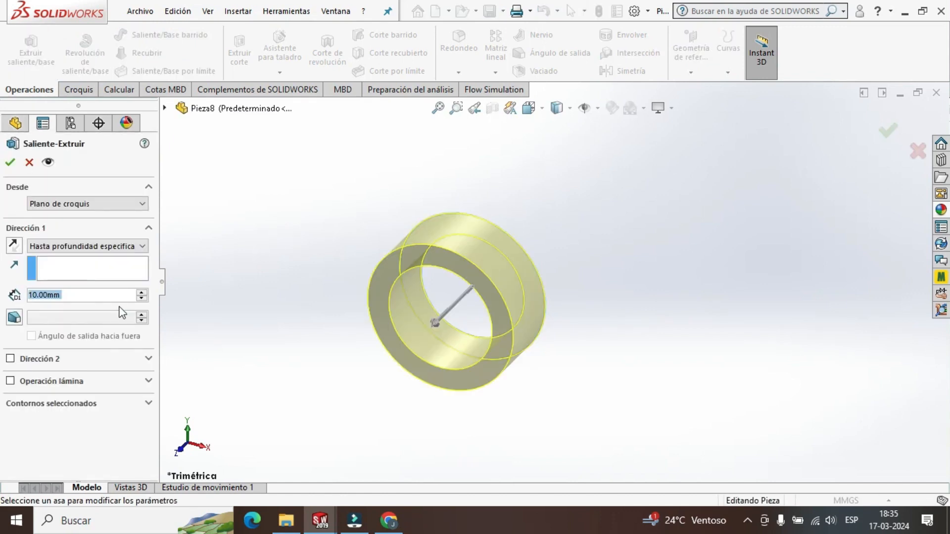
text(14.5)
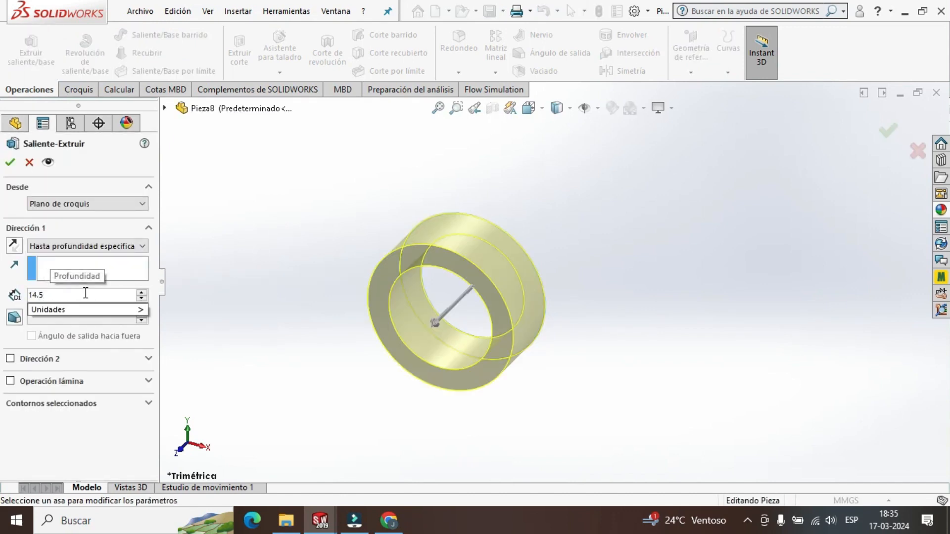
click(19, 281)
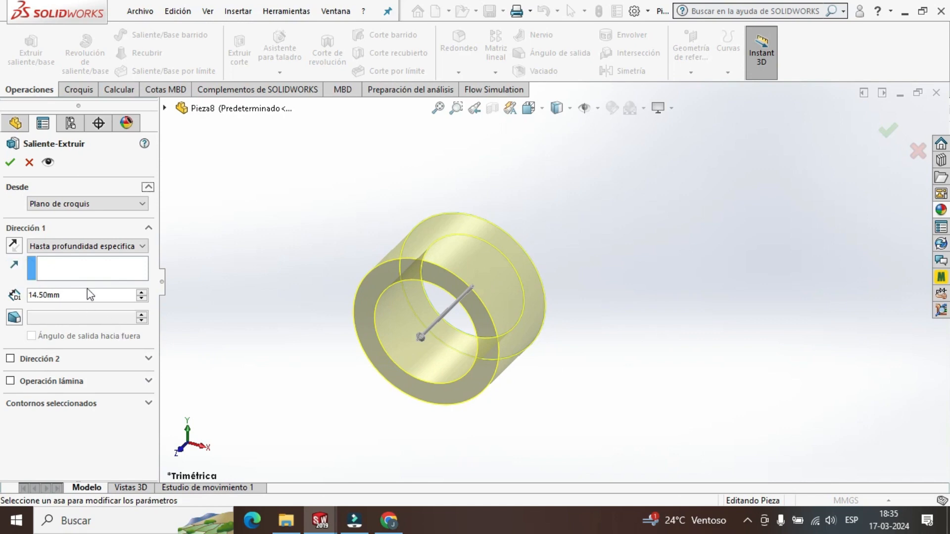
click(13, 167)
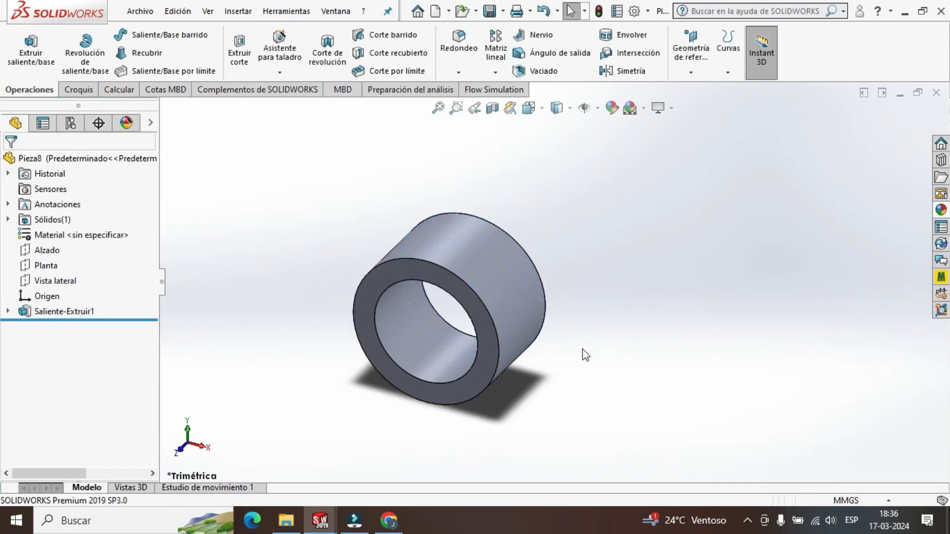
Try to save the bushing part as BUJE in the SW2 folder.
middle_drag(559, 352, 552, 319)
click(142, 12)
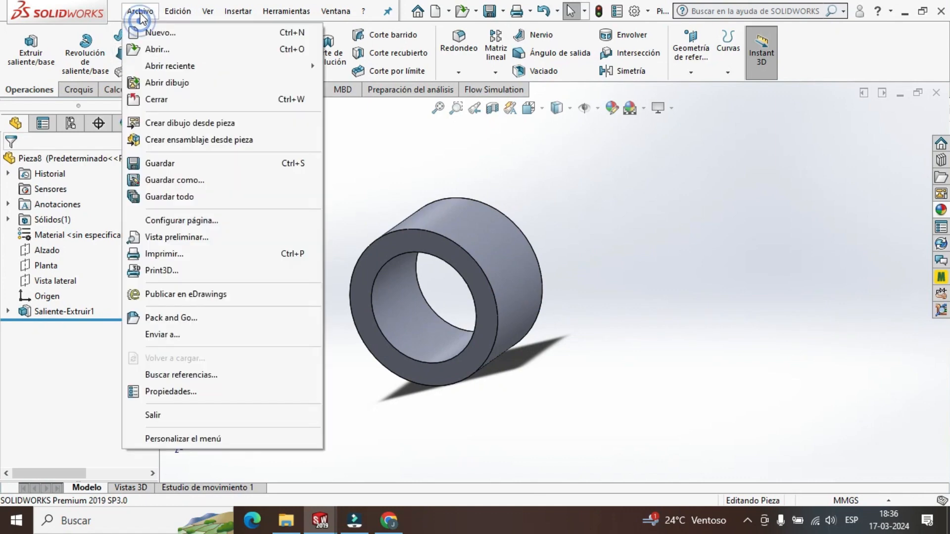
click(239, 198)
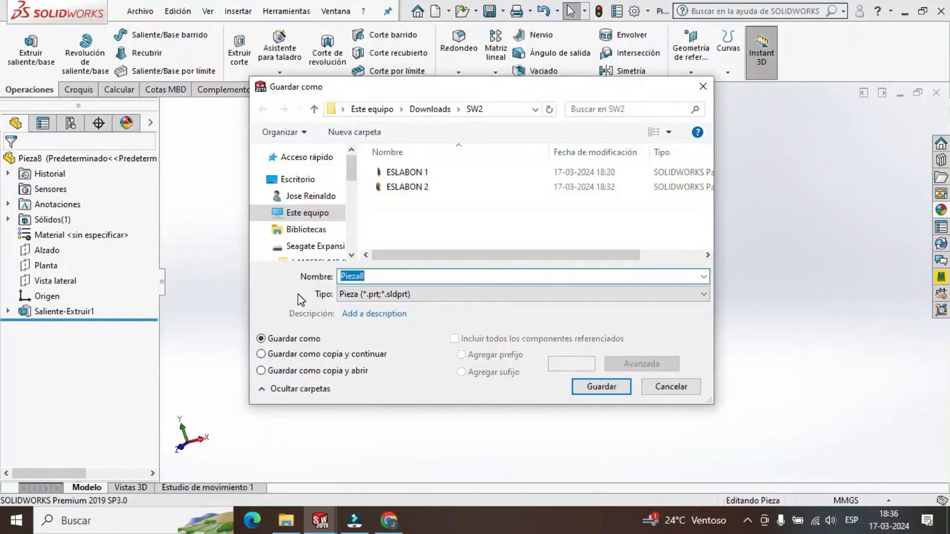
text(BUJE)
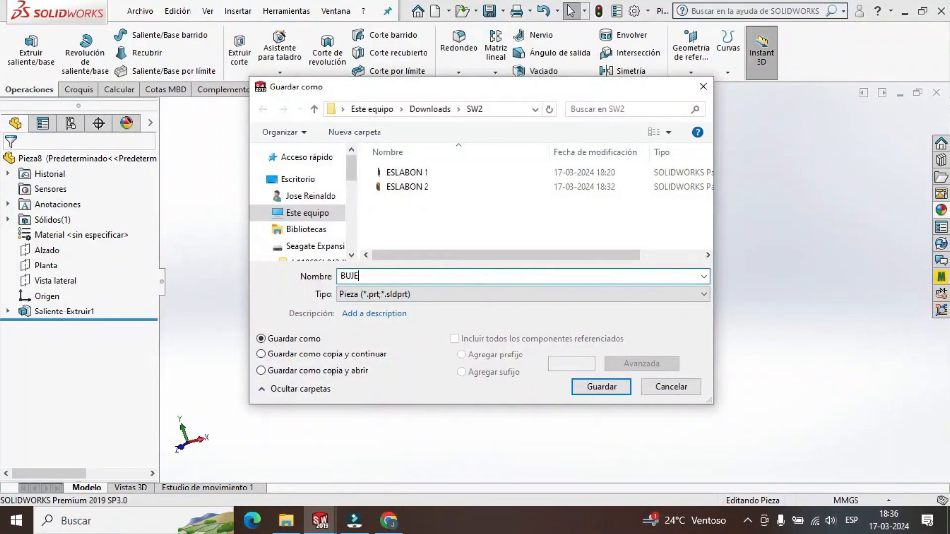
click(609, 389)
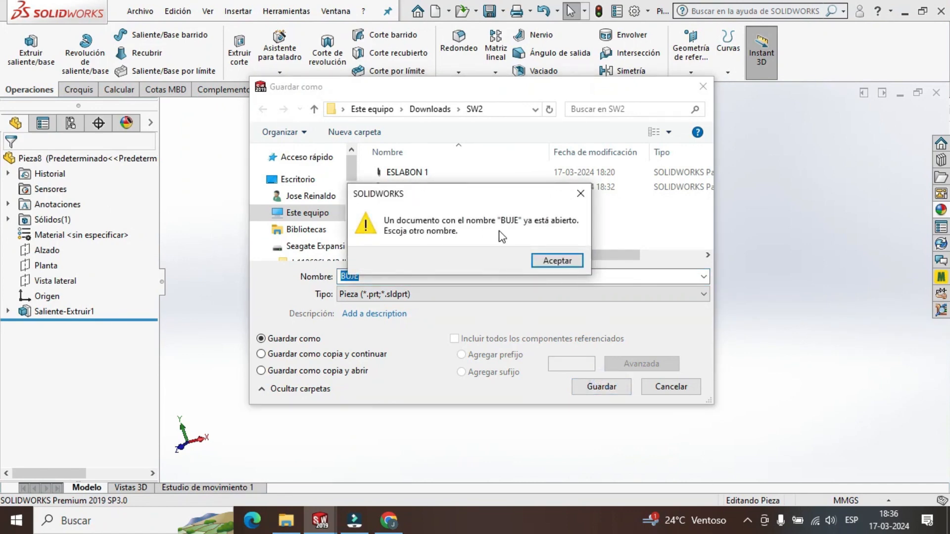
click(549, 261)
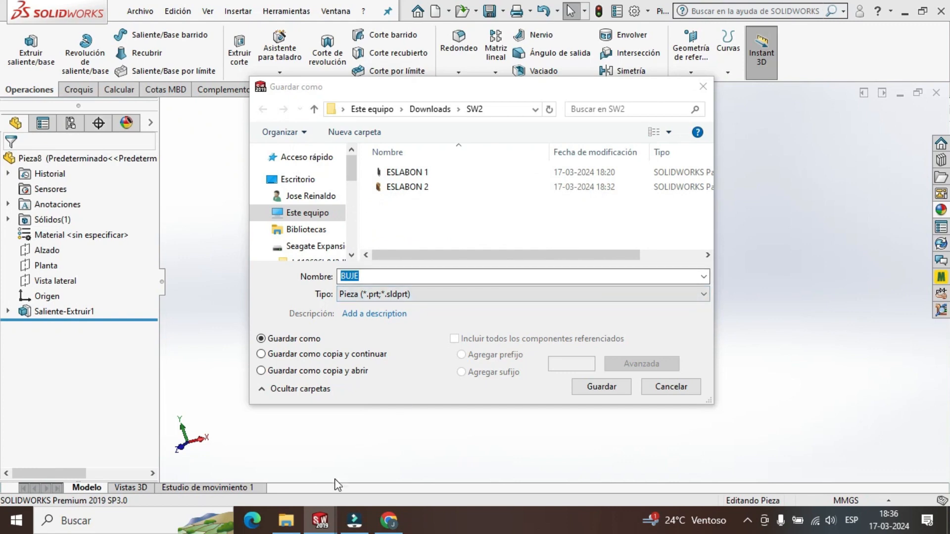
click(685, 391)
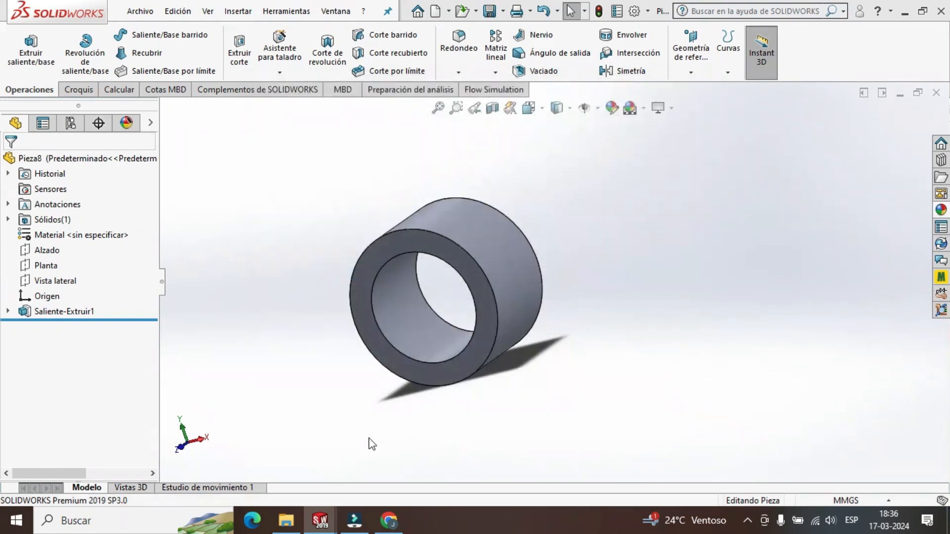
mouse_move(320, 523)
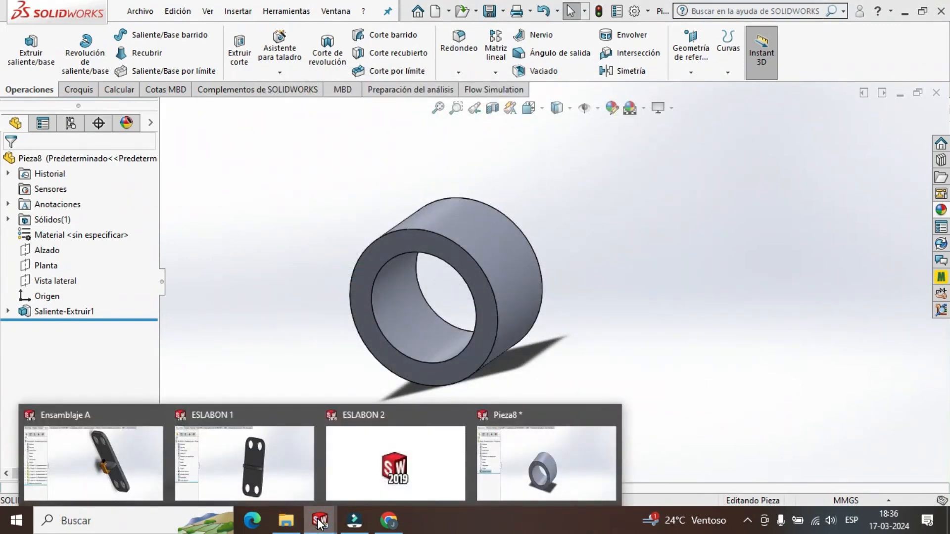
click(677, 303)
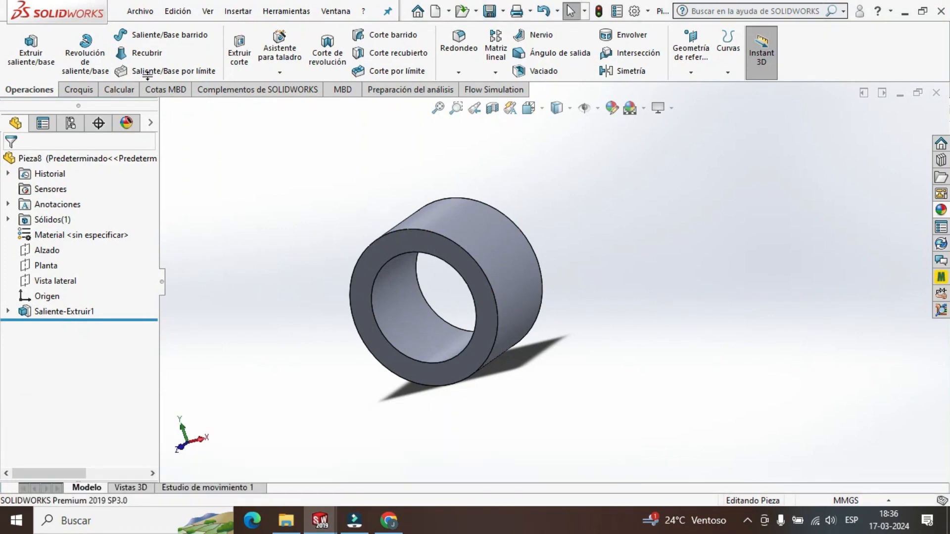
Save the bushing part as SEPARADOR in the SW2 folder.
click(140, 11)
click(218, 181)
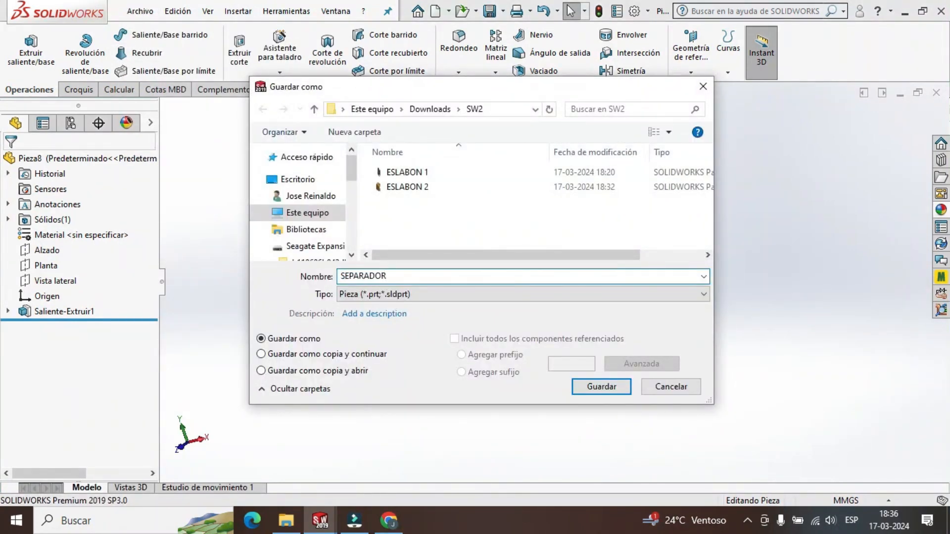
click(601, 387)
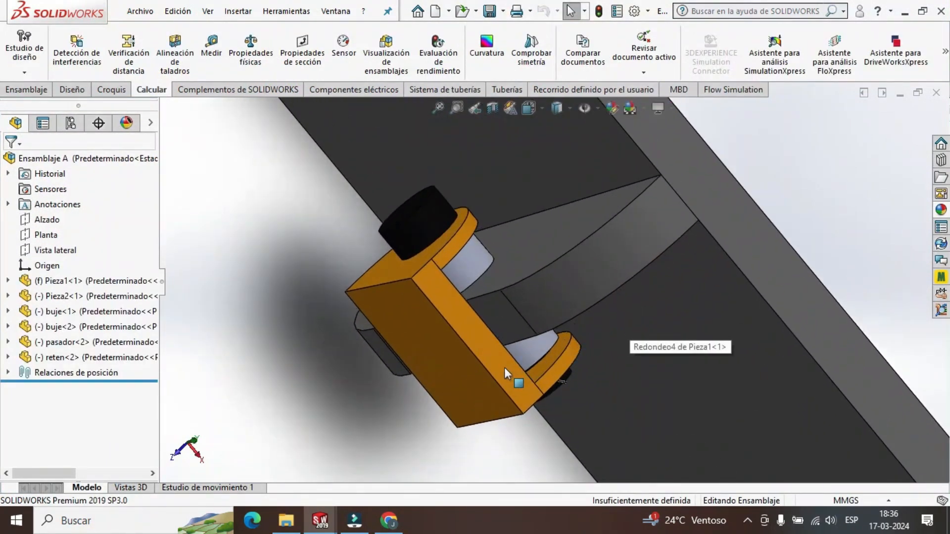
In Ensamblaje A, measure the black pin head's end face and its cylindrical side face to get the diameter.
scroll(504, 367, up, 1)
mouse_move(504, 367)
middle_down()
mouse_move(488, 317)
mouse_move(505, 355)
middle_up()
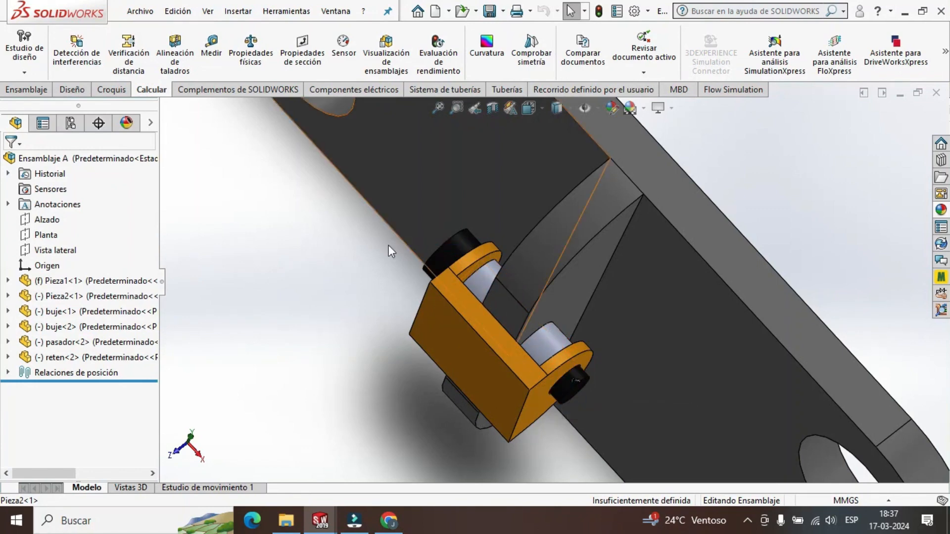
middle_drag(388, 244, 389, 281)
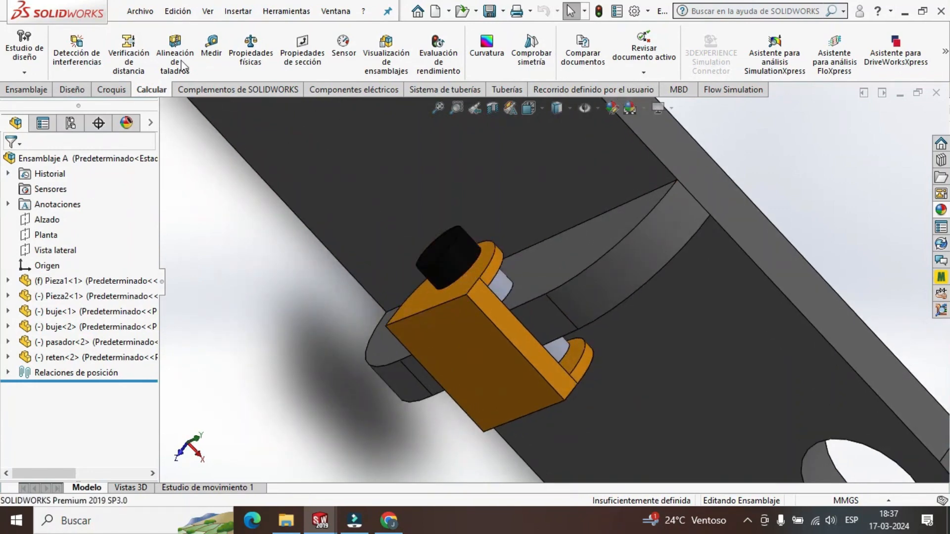
click(212, 52)
scroll(456, 260, down, 3)
click(444, 245)
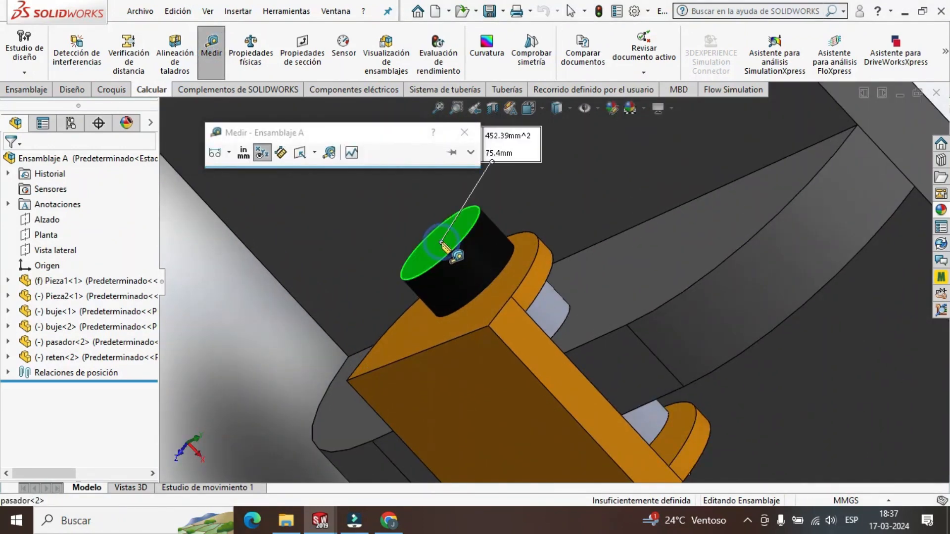
scroll(477, 234, up, 2)
click(464, 132)
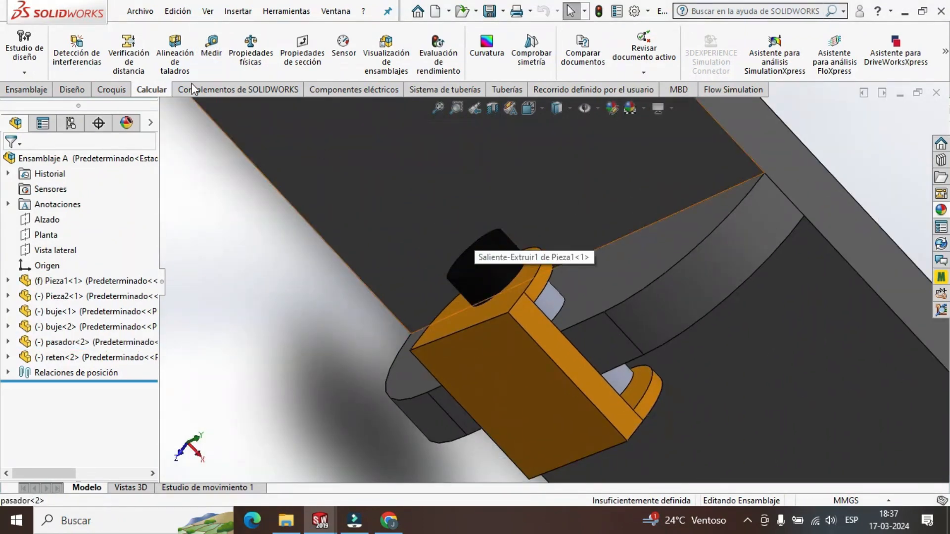
click(210, 62)
click(495, 280)
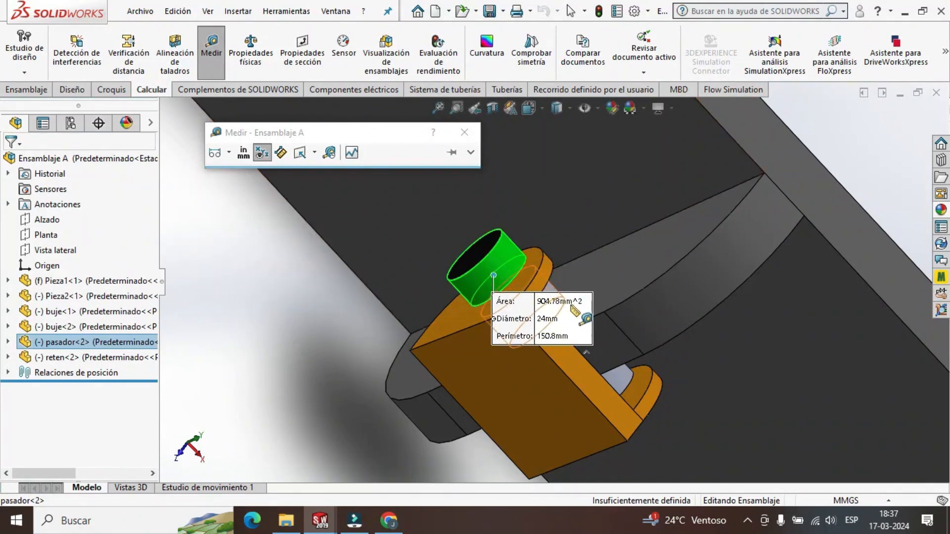
key(Escape)
Measure the pin head's height from its end face to the orange link's outer face.
click(213, 53)
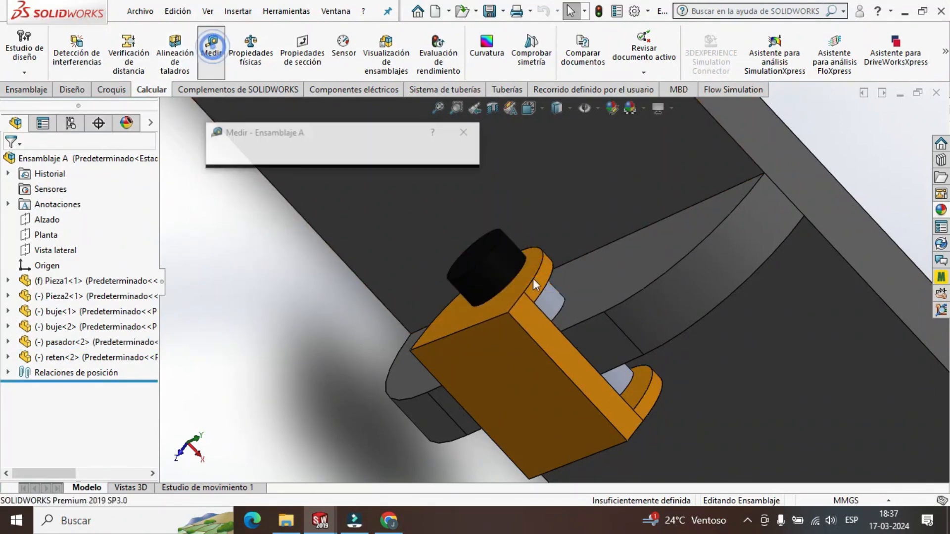
scroll(501, 291, down, 3)
click(456, 228)
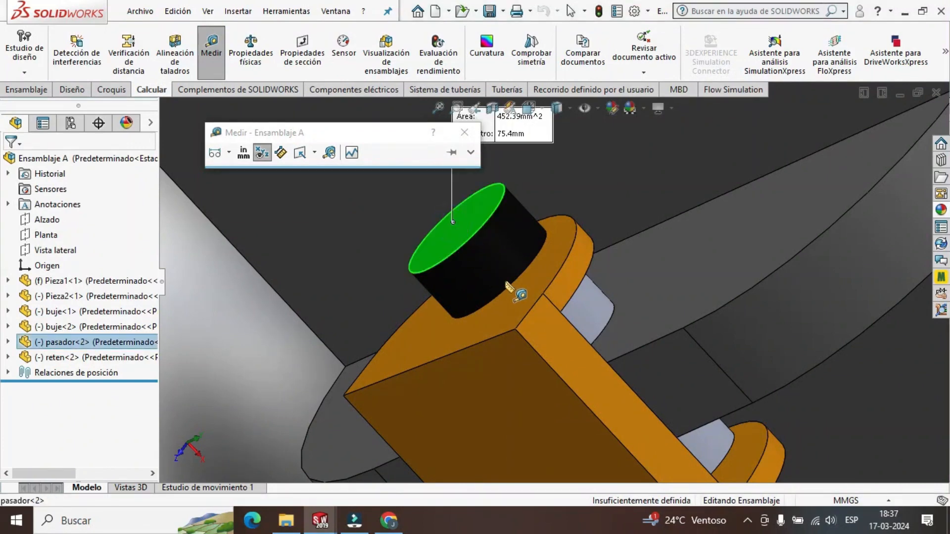
click(524, 301)
scroll(544, 308, up, 3)
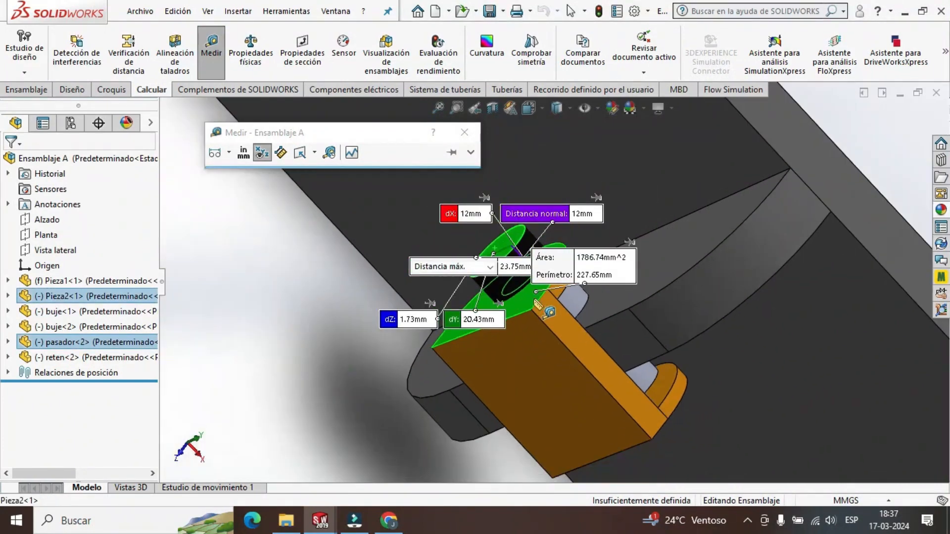
Examine the pin head's height measurement from the end face to the orange link's outer face up close, and end the measurement.
scroll(547, 309, down, 3)
middle_drag(547, 308, 525, 255)
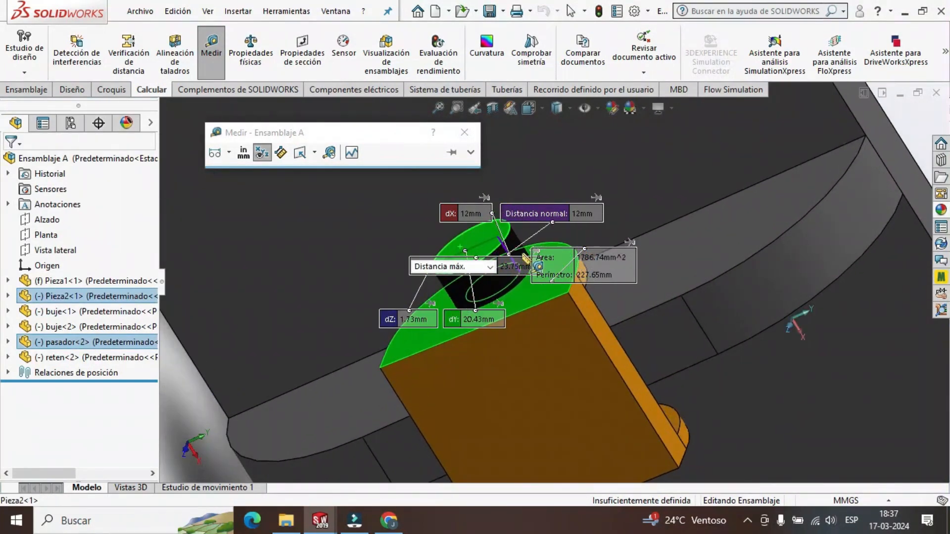
scroll(530, 256, down, 3)
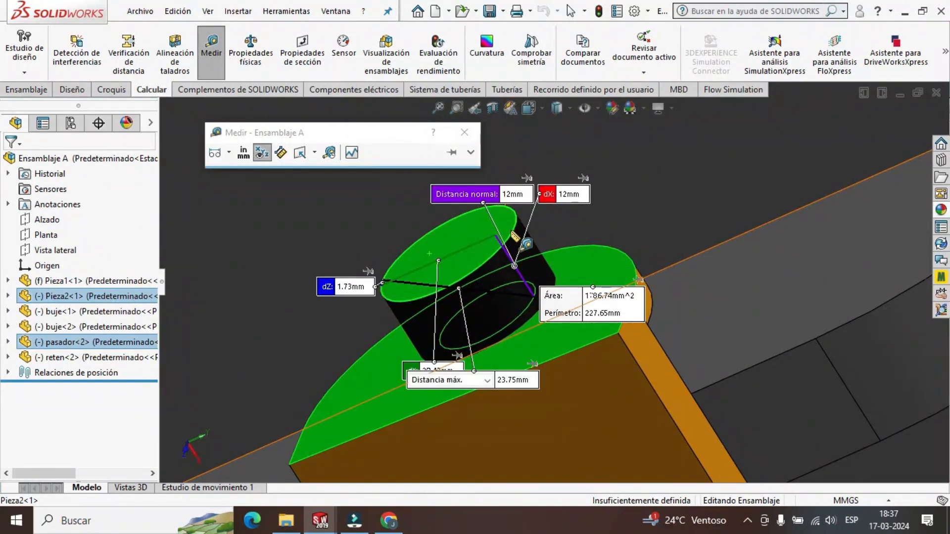
key(Escape)
Measure the pin shank's length from the orange link's outer face on the head side to the pin's opposite end face.
scroll(539, 355, up, 5)
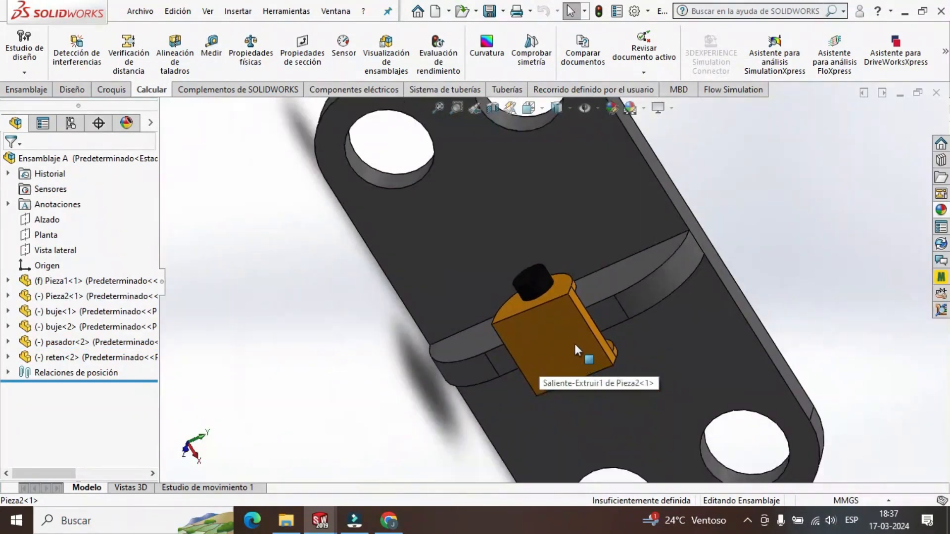
middle_drag(575, 346, 547, 343)
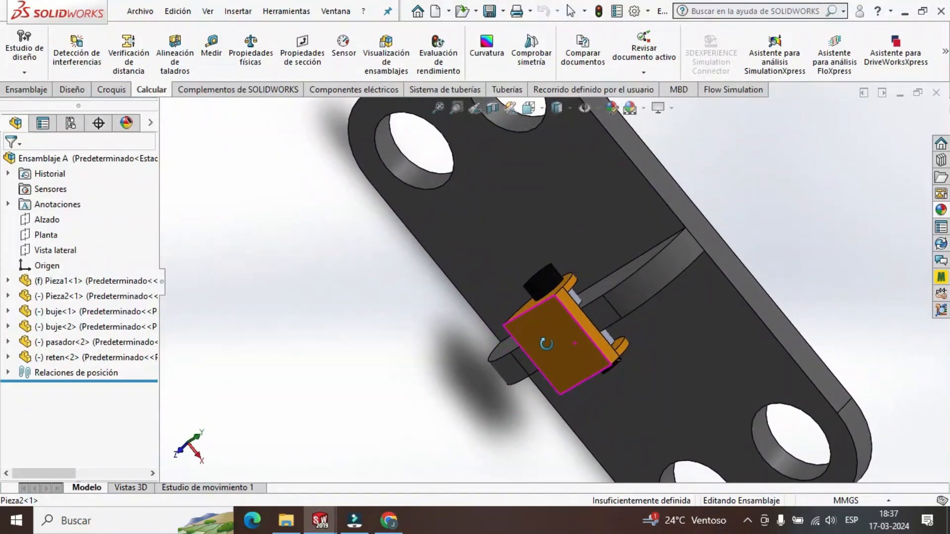
click(212, 49)
scroll(544, 294, down, 4)
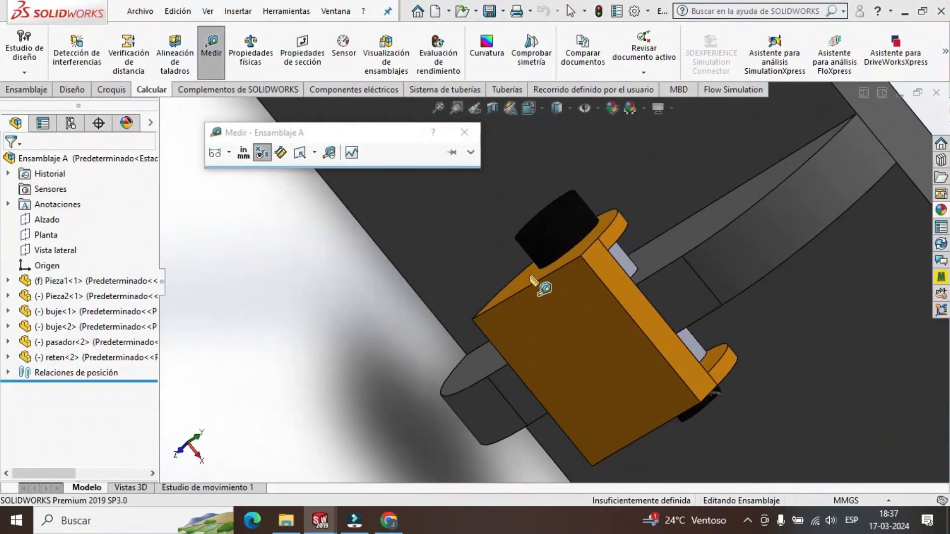
click(529, 275)
scroll(647, 356, up, 3)
middle_drag(671, 363, 649, 296)
scroll(629, 335, down, 5)
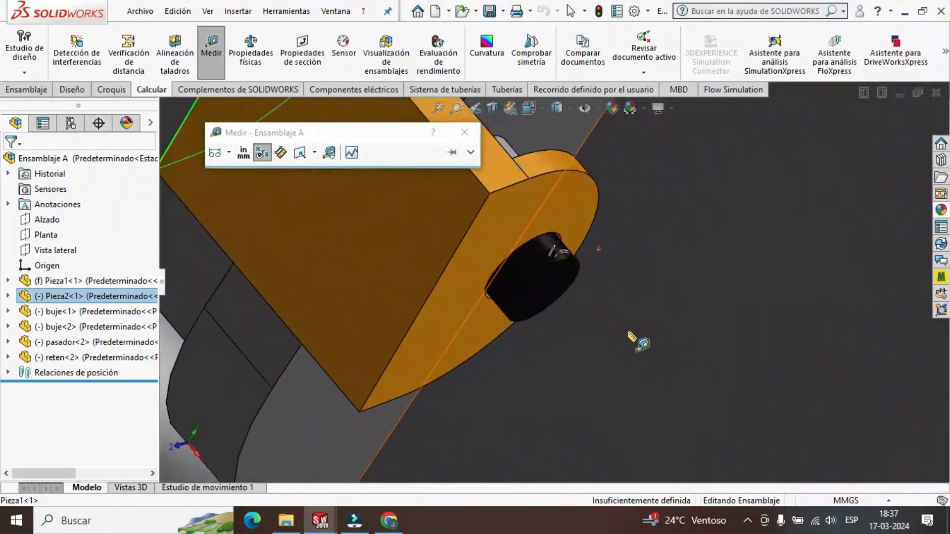
click(536, 292)
scroll(594, 307, up, 5)
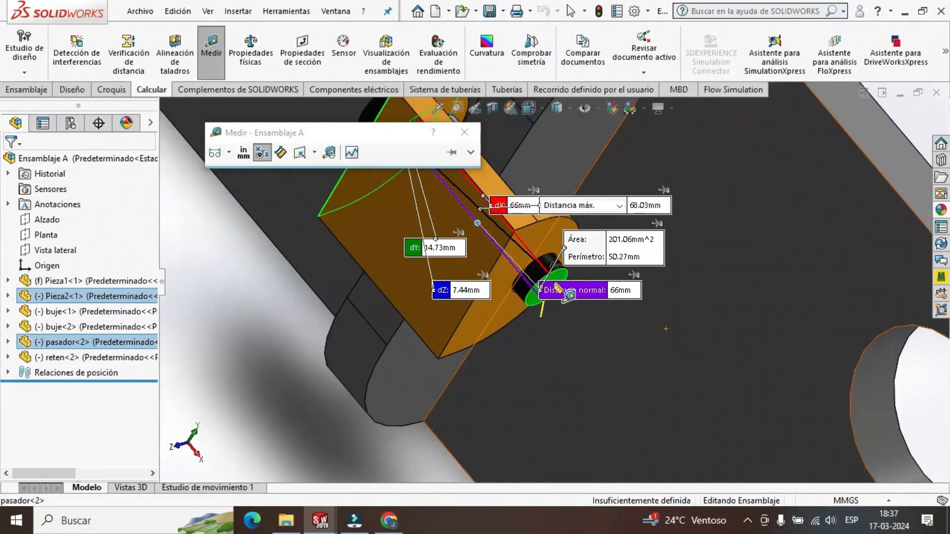
key(Escape)
Measure the diameter of the cross hole in the pin's end that holds the cotter pin.
scroll(557, 270, down, 8)
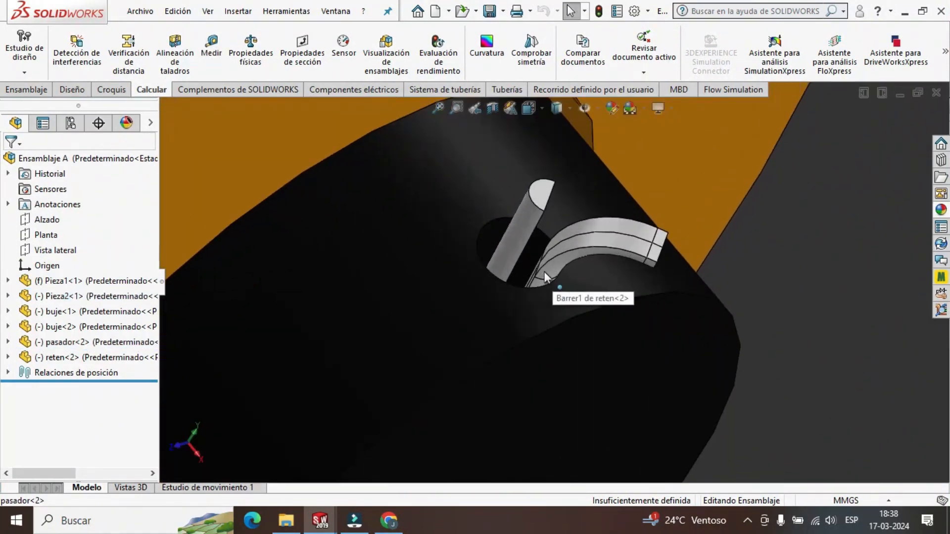
scroll(542, 273, up, 3)
click(211, 50)
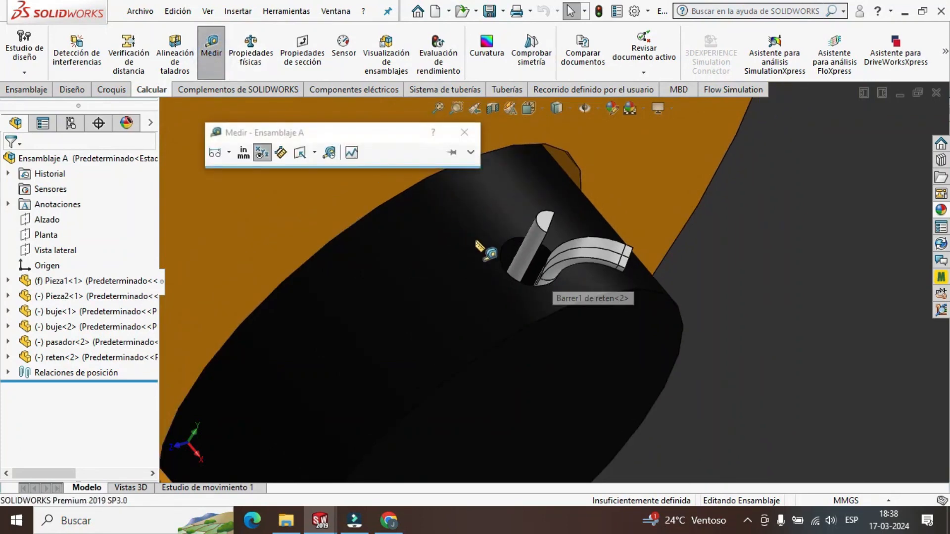
click(507, 249)
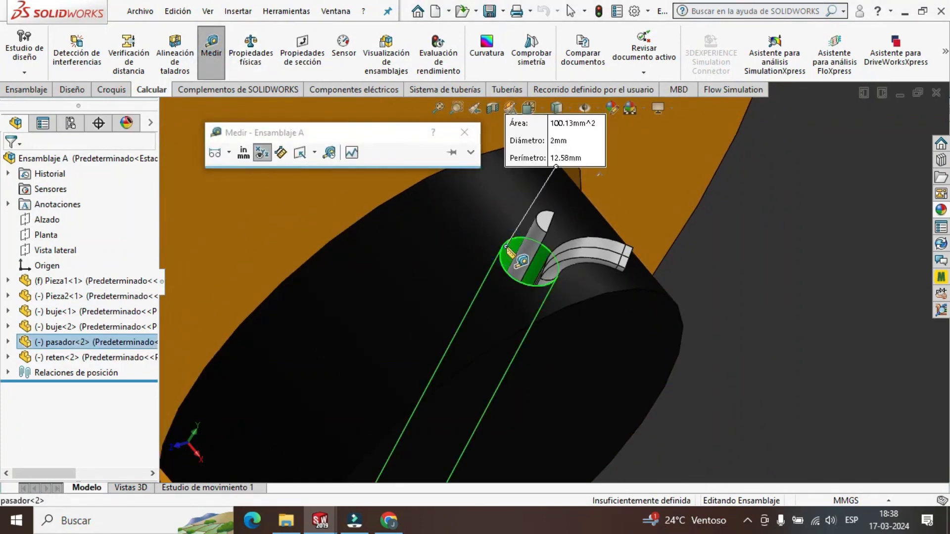
key(Escape)
scroll(506, 245, up, 10)
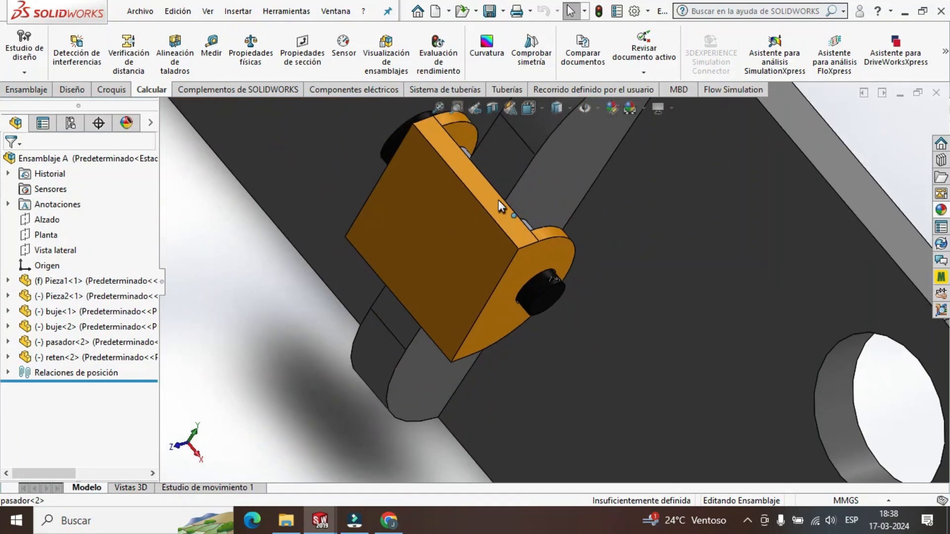
Create a new part document for the pin.
click(140, 11)
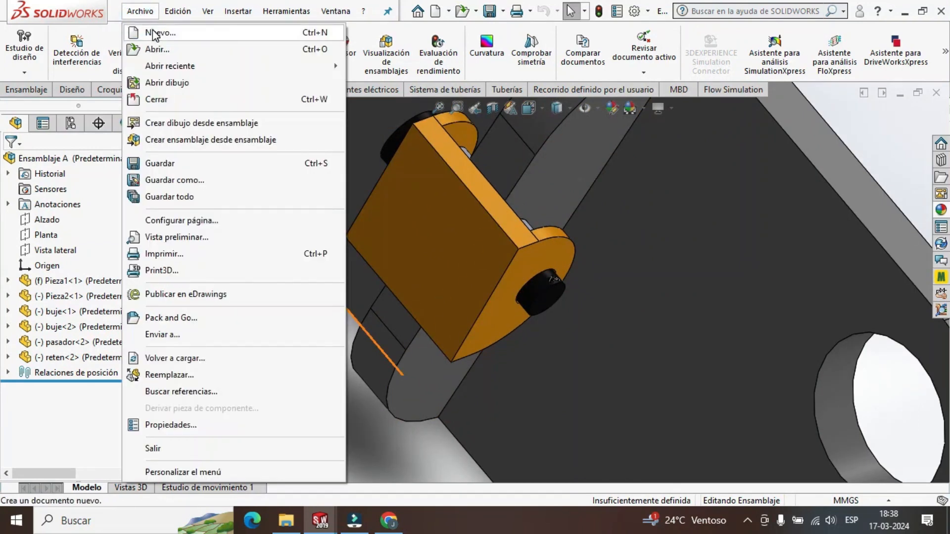
click(154, 32)
click(517, 416)
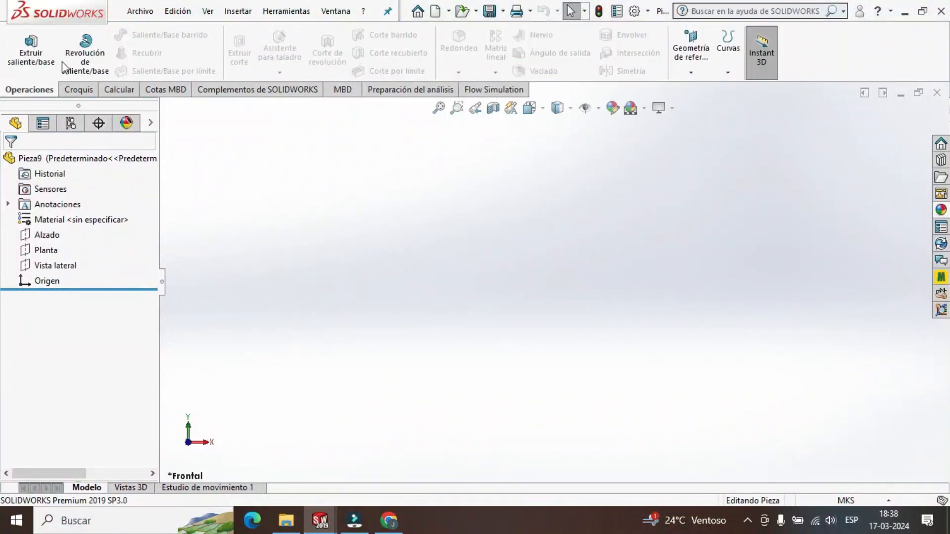
Begin an extrusion sketch on the Alzado plane with an origin-centred circle of about 29 mm radius, and set the document units to MMGS.
click(31, 50)
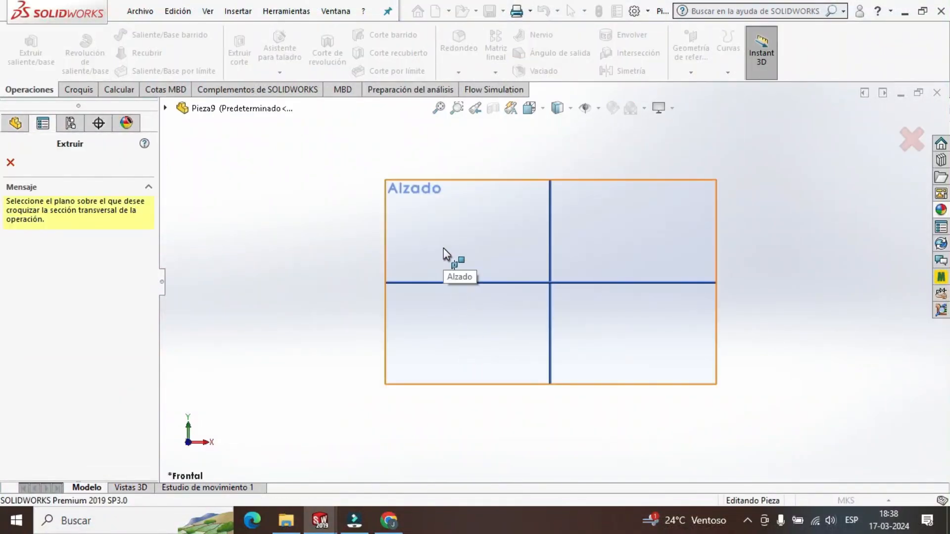
click(443, 248)
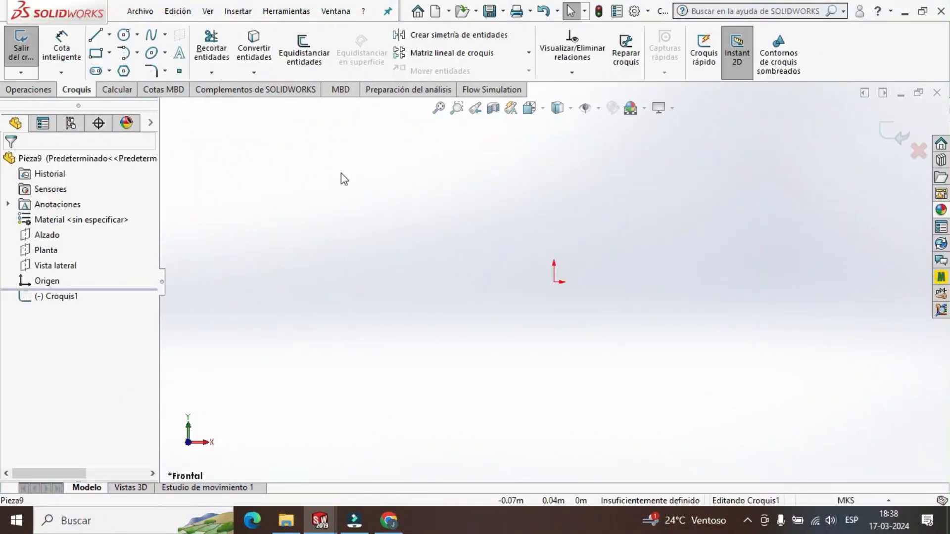
click(123, 36)
click(554, 283)
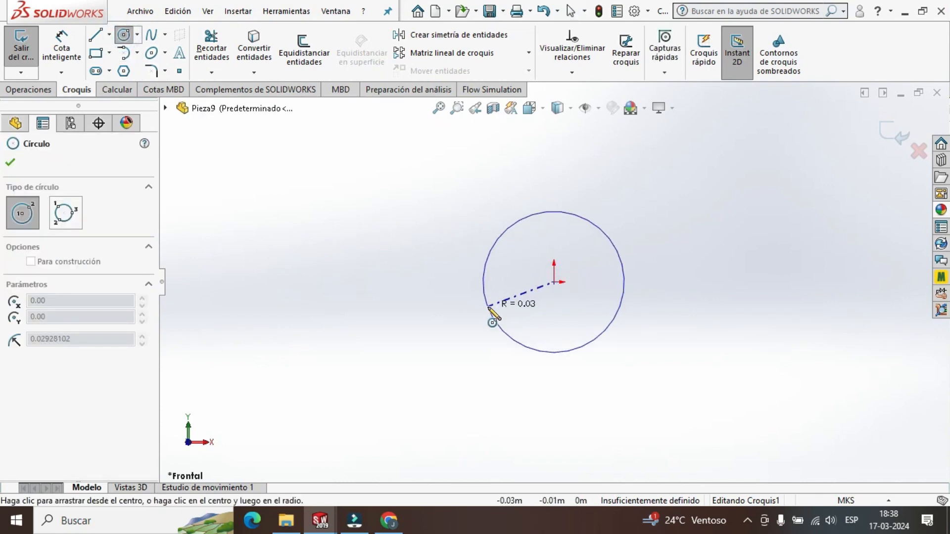
click(489, 308)
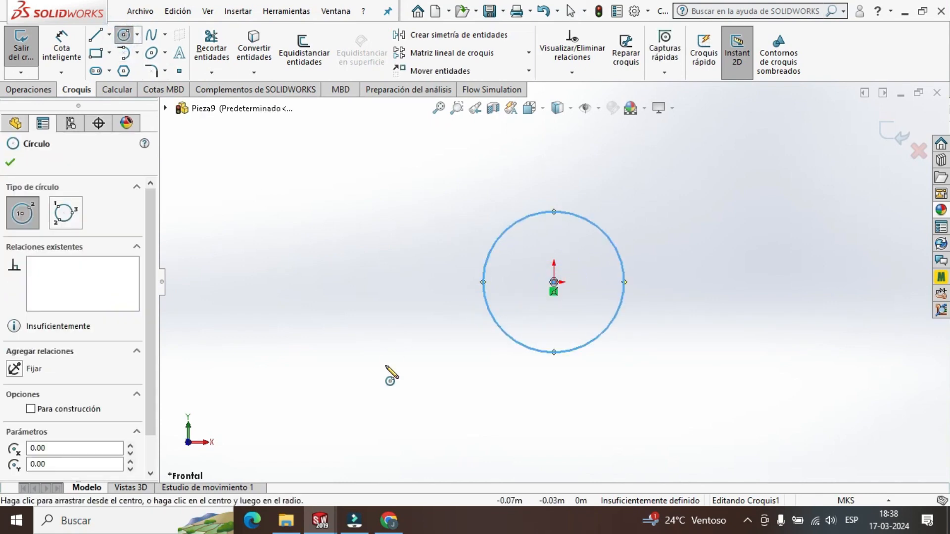
click(846, 501)
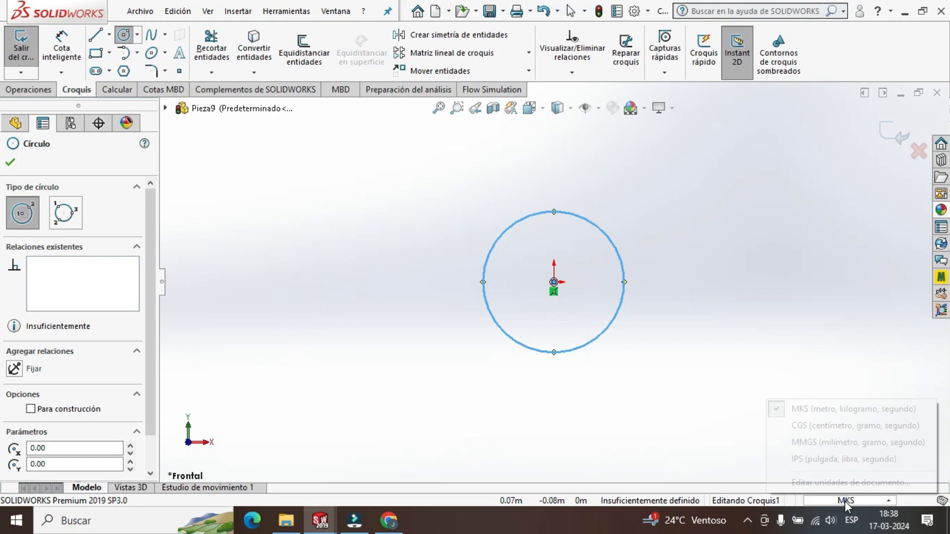
click(839, 442)
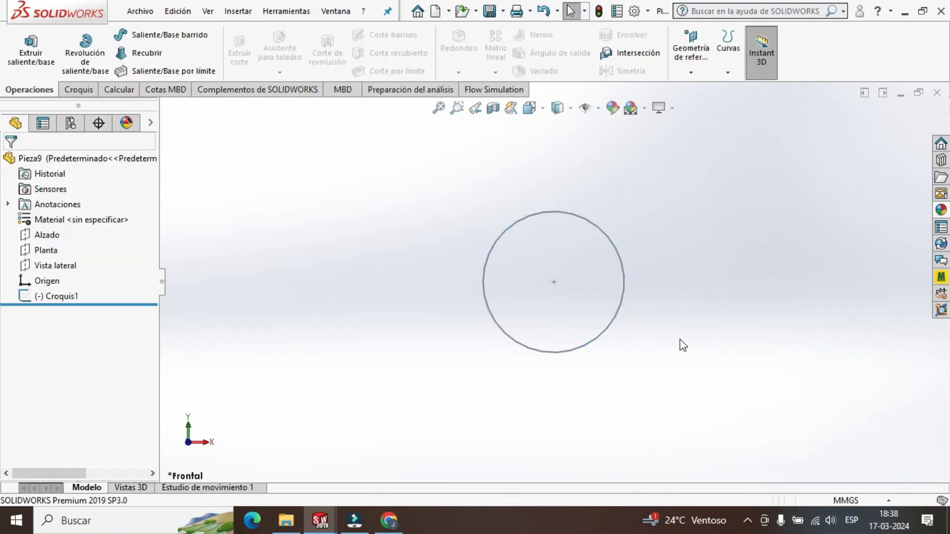
Reopen the circle's sketch, set the circle's radius to 12 mm, and exit the sketch.
right_click(71, 299)
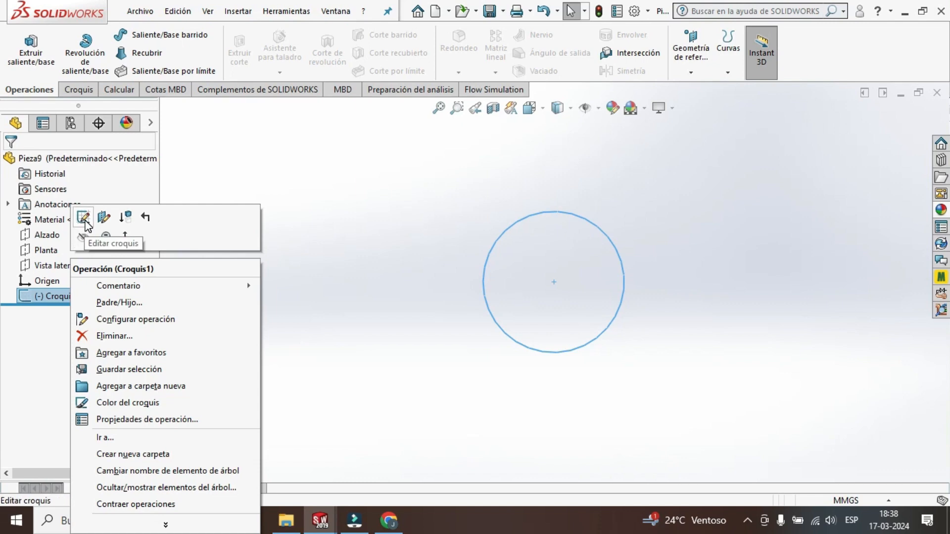
click(83, 218)
click(506, 234)
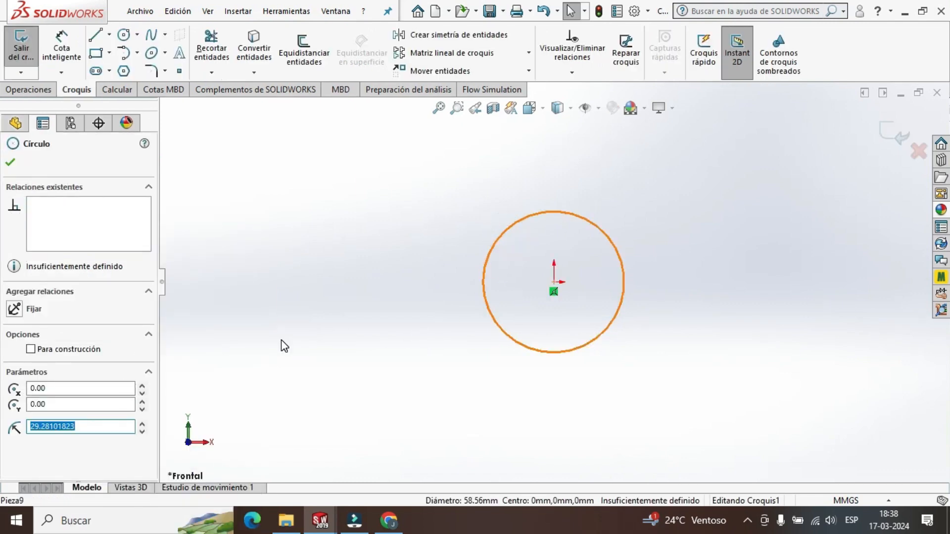
text(12)
key(Return)
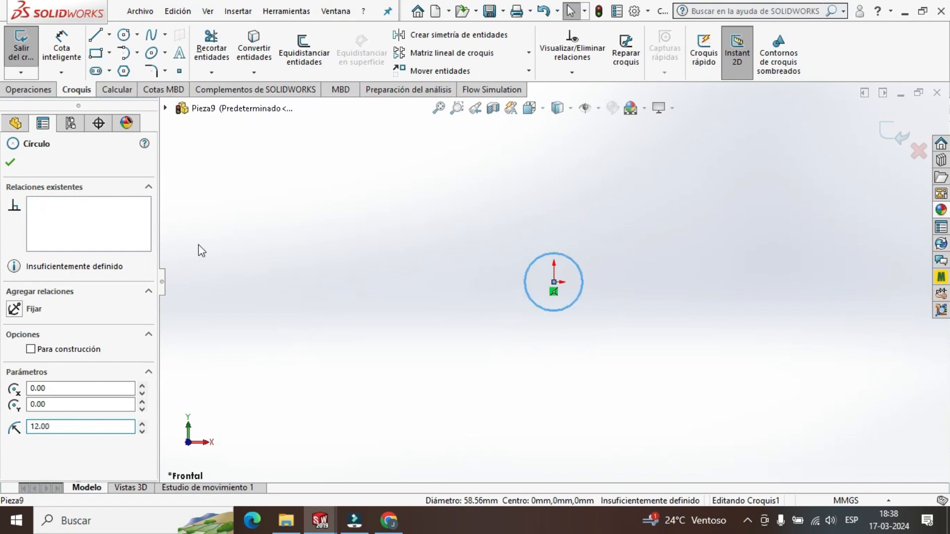
click(12, 163)
scroll(526, 261, down, 5)
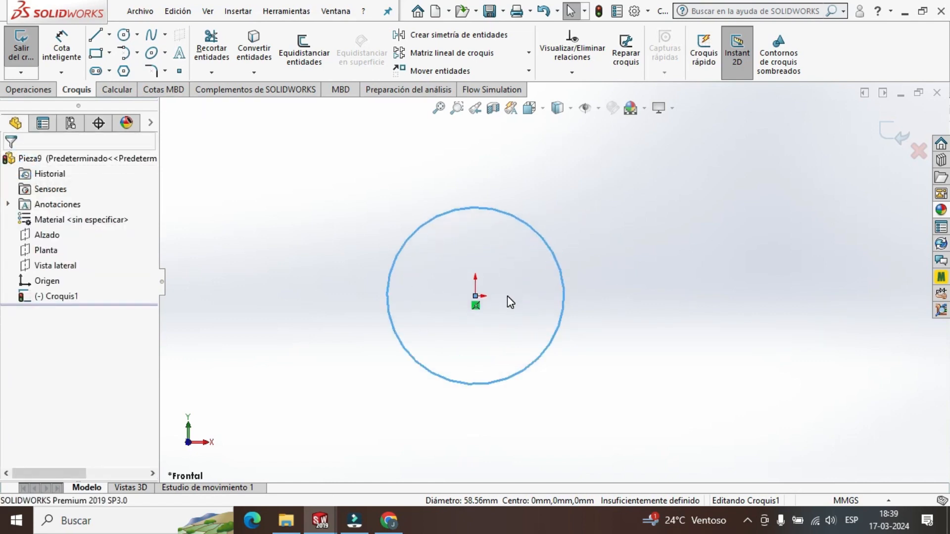
click(892, 133)
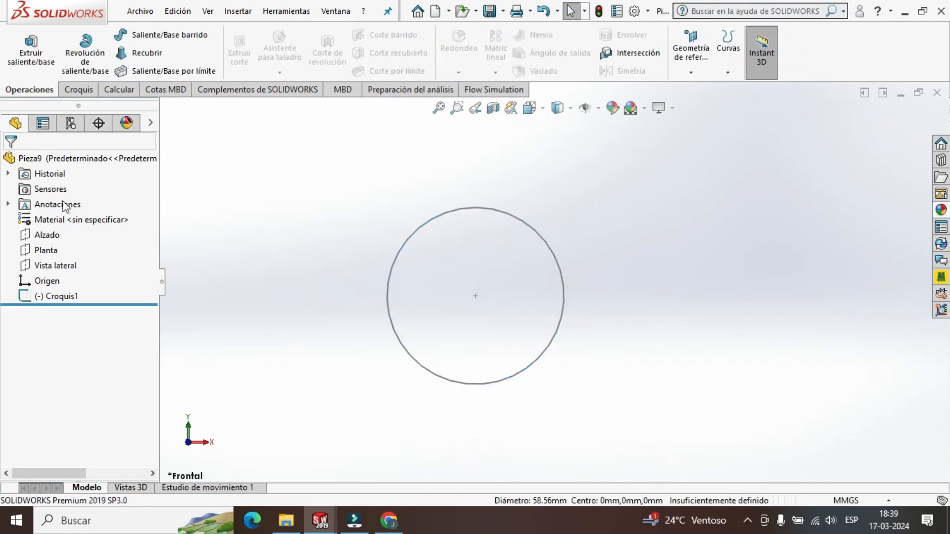
Extrude the circle sketch 12 mm to form the pin head.
click(56, 296)
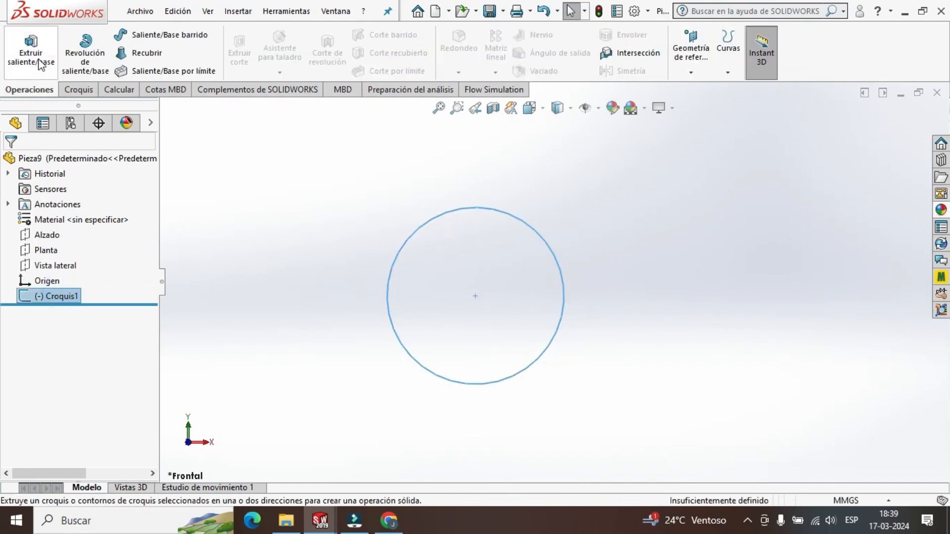
click(39, 61)
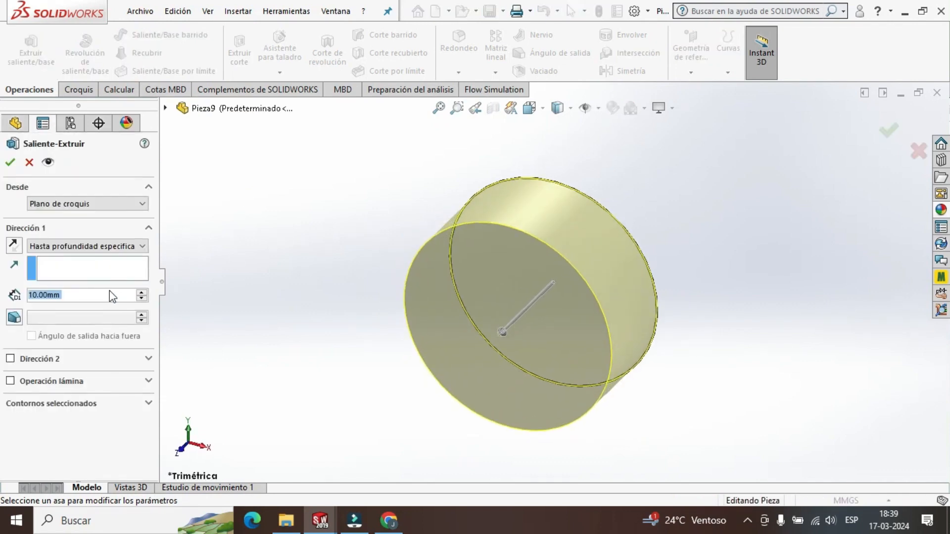
text(12)
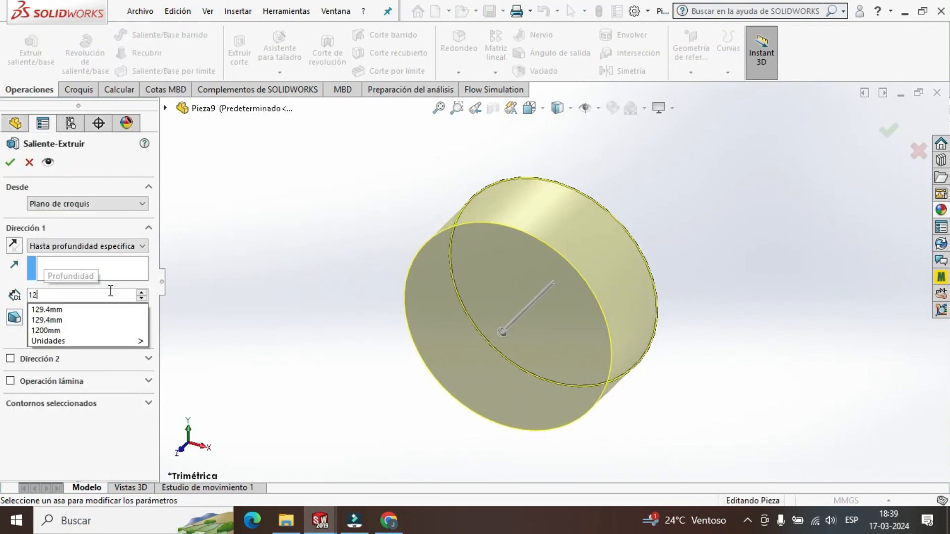
key(Return)
click(11, 163)
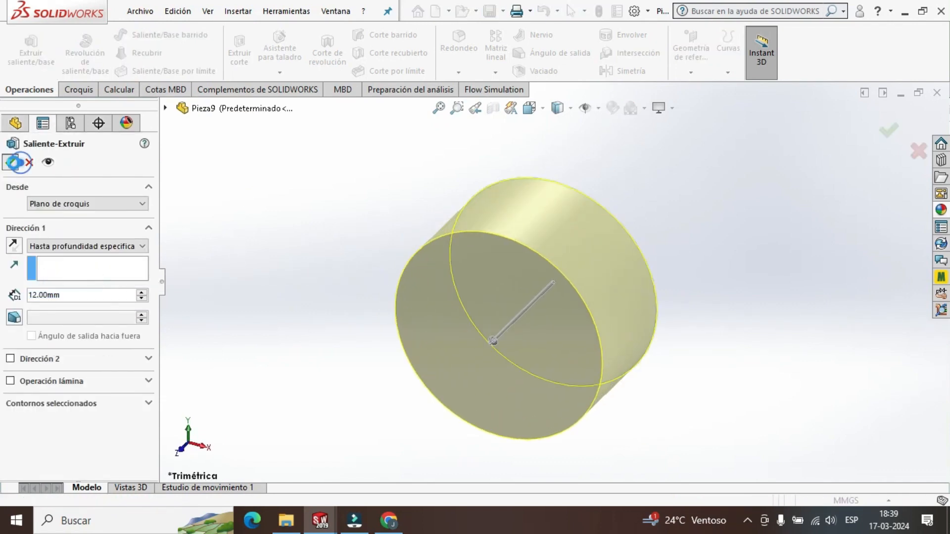
Start an extrusion sketch on the pin head's front face and draw an origin-centred circle of about 5.5 mm radius.
scroll(549, 370, down, 3)
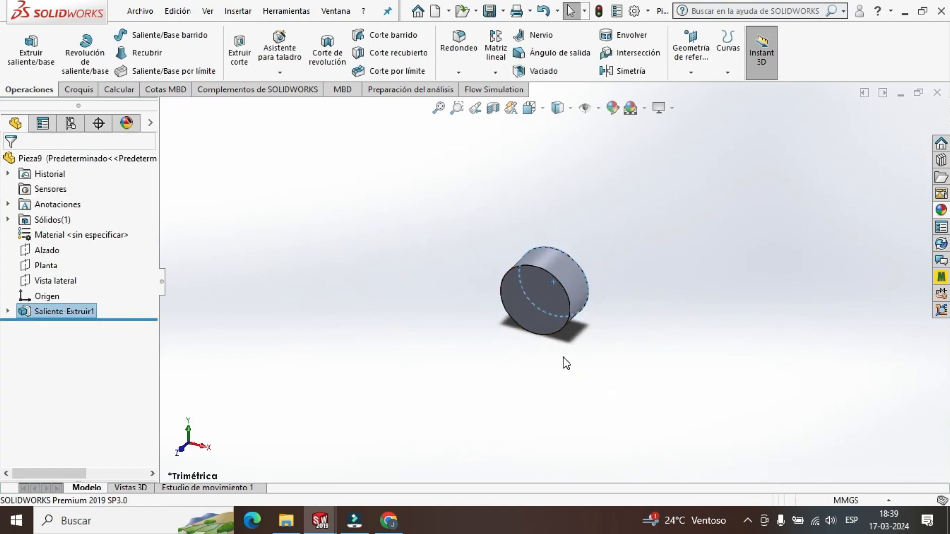
middle_drag(564, 363, 583, 302)
click(529, 109)
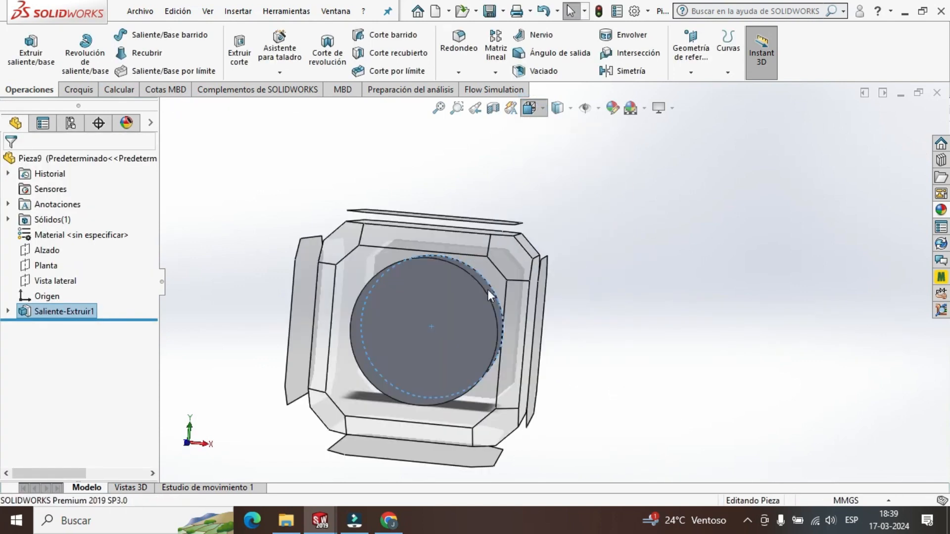
click(467, 295)
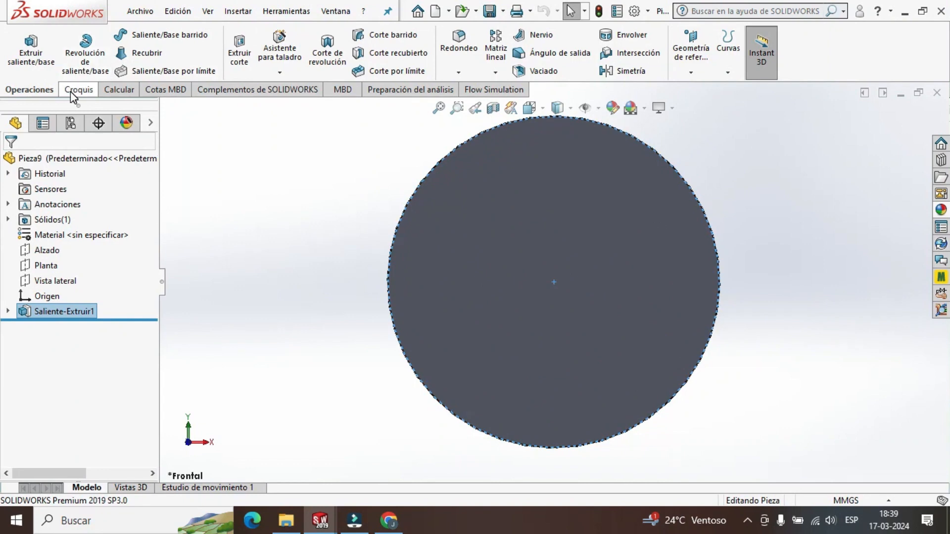
click(43, 60)
click(482, 255)
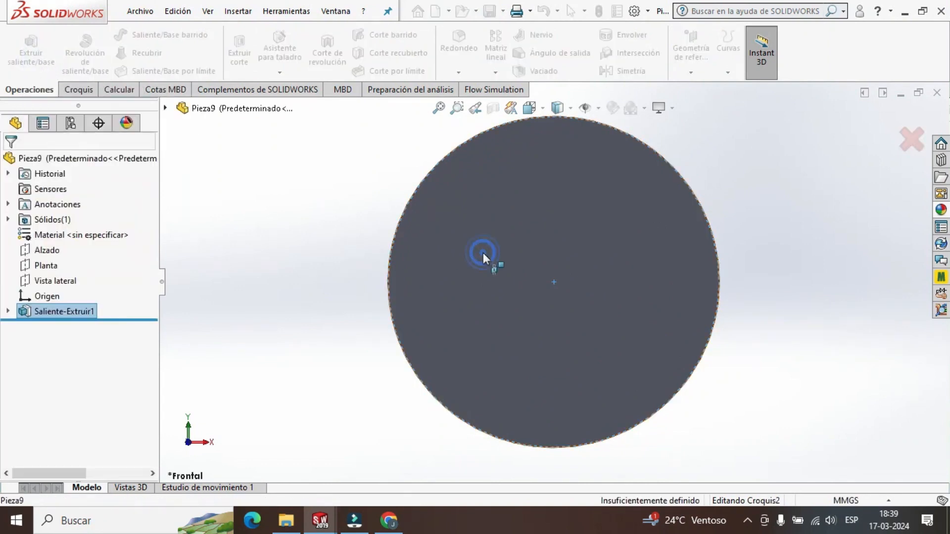
click(124, 35)
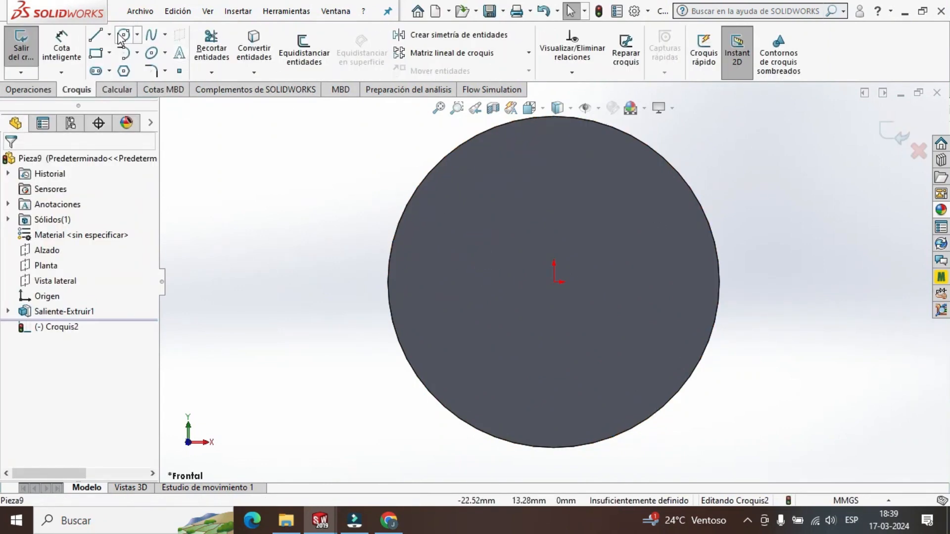
click(554, 282)
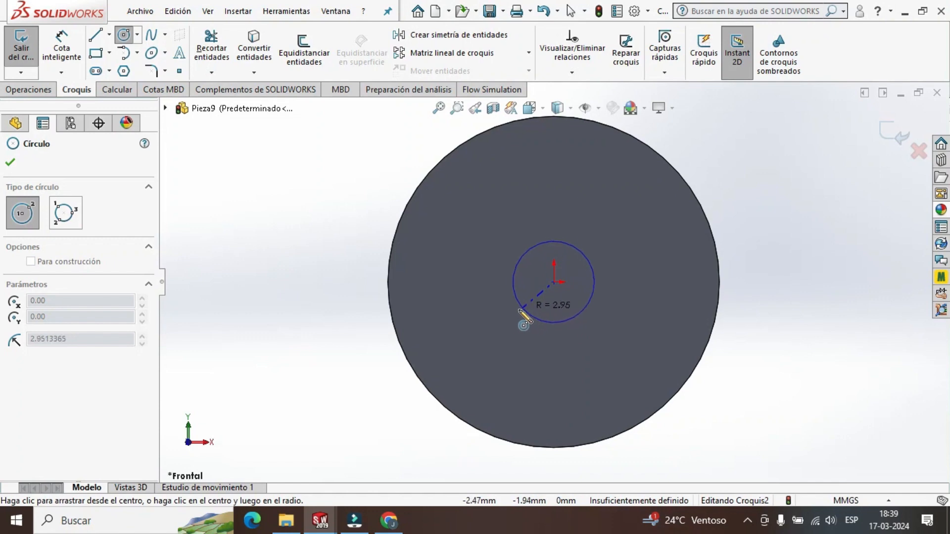
click(493, 330)
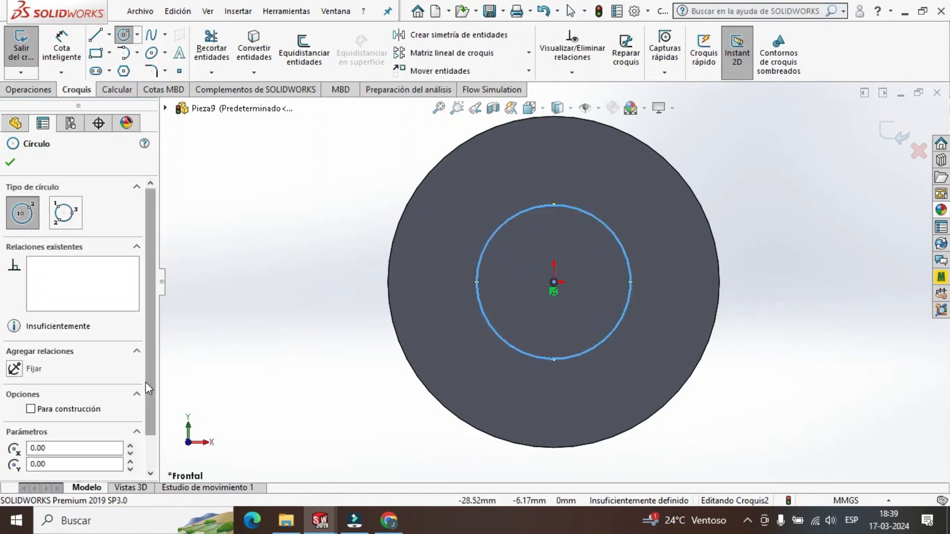
Set the circle's radius to 8 mm and finish the sketch.
drag(148, 384, 7, 446)
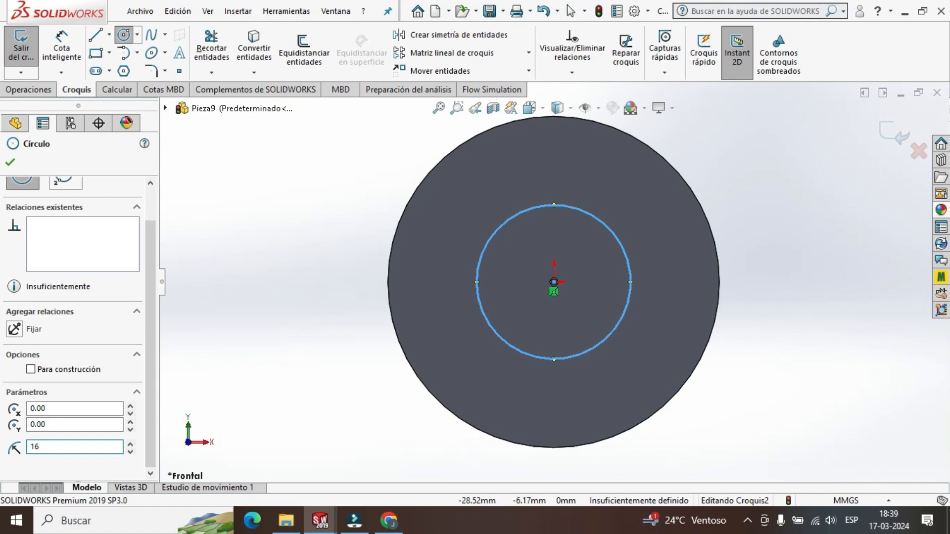
text(16)
key(Return)
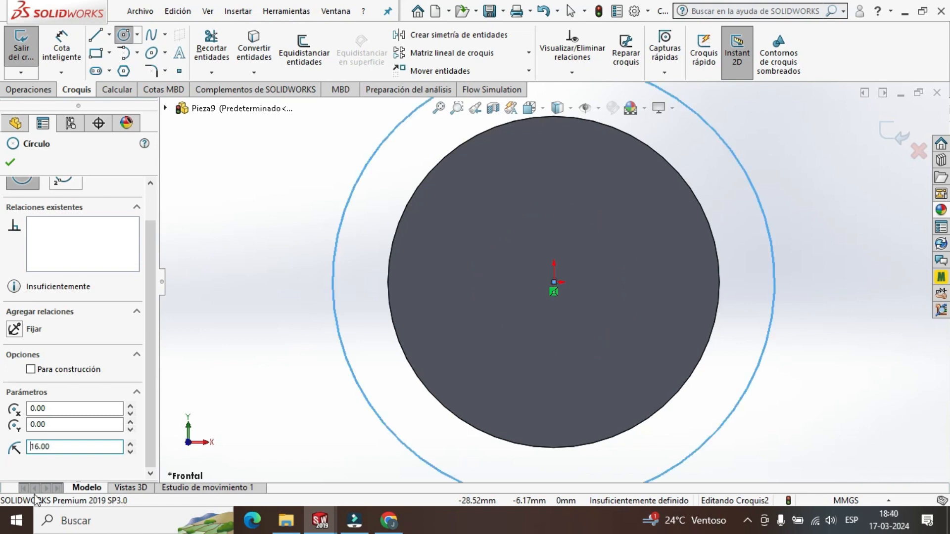
key(Return)
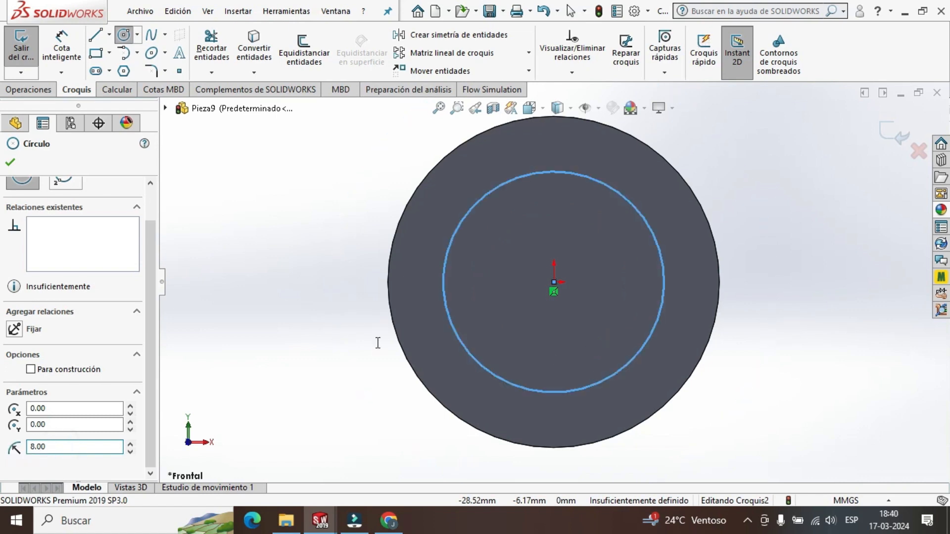
scroll(589, 322, up, 3)
click(15, 167)
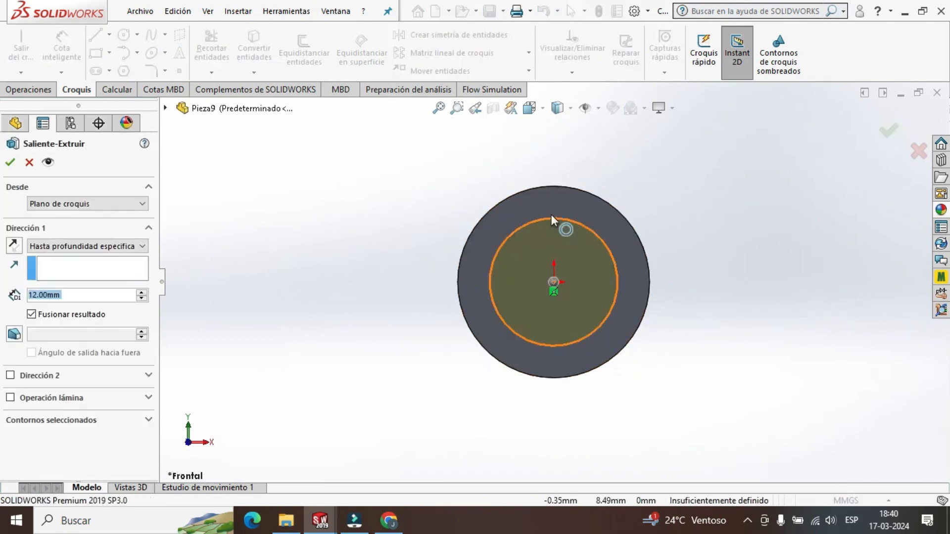
Extrude the 8 mm radius circle 66 mm from the pin head to form the shank.
middle_drag(718, 241, 667, 321)
scroll(566, 316, up, 4)
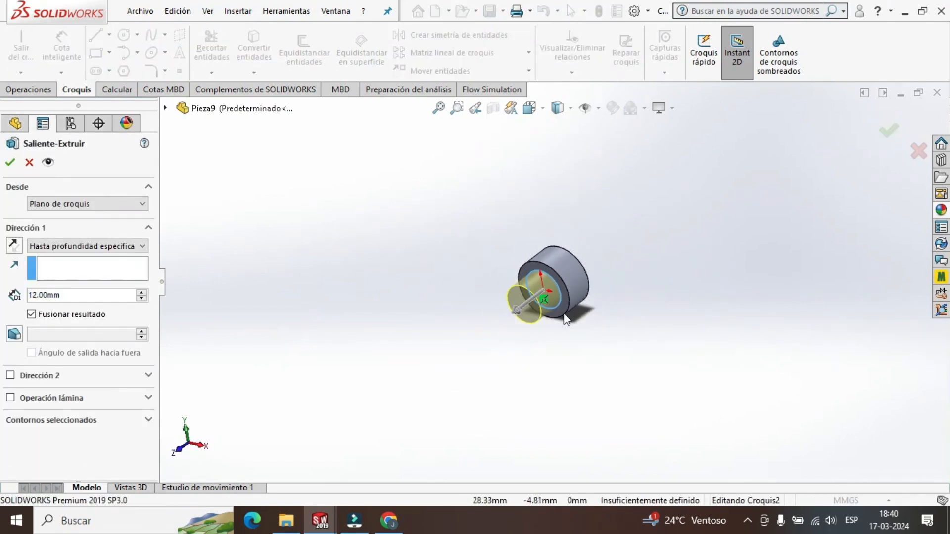
click(68, 296)
text(66)
key(BackSpace)
key(BackSpace)
key(BackSpace)
key(BackSpace)
key(BackSpace)
key(BackSpace)
key(BackSpace)
key(BackSpace)
key(BackSpace)
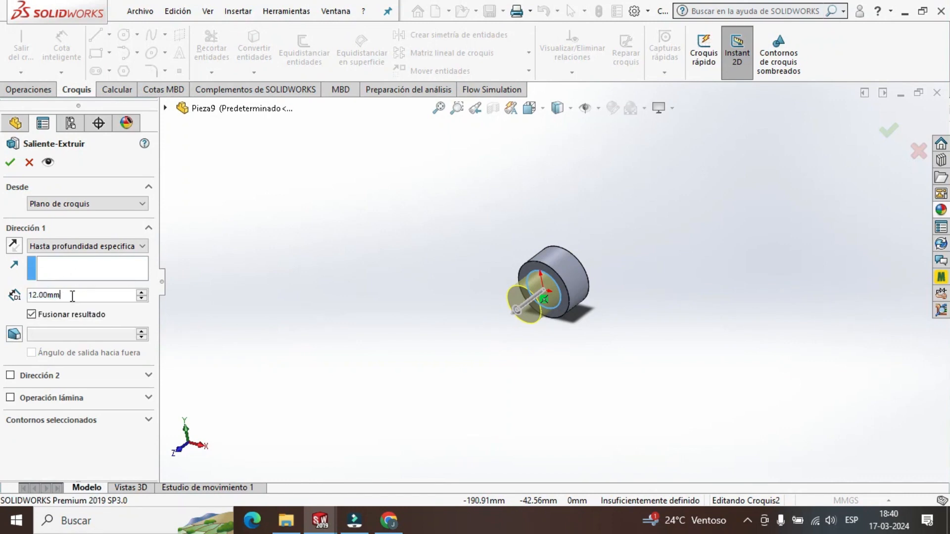
text(66)
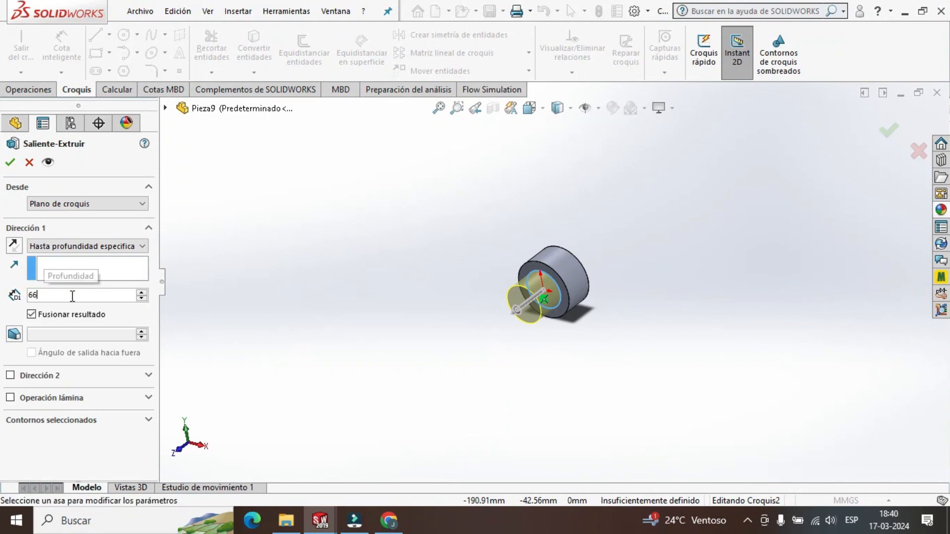
key(Return)
click(10, 163)
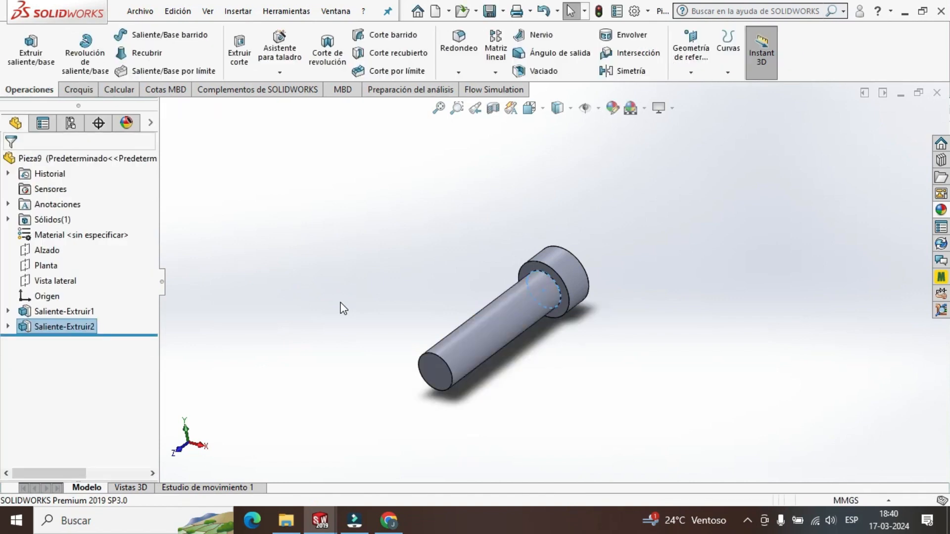
middle_drag(515, 316, 638, 430)
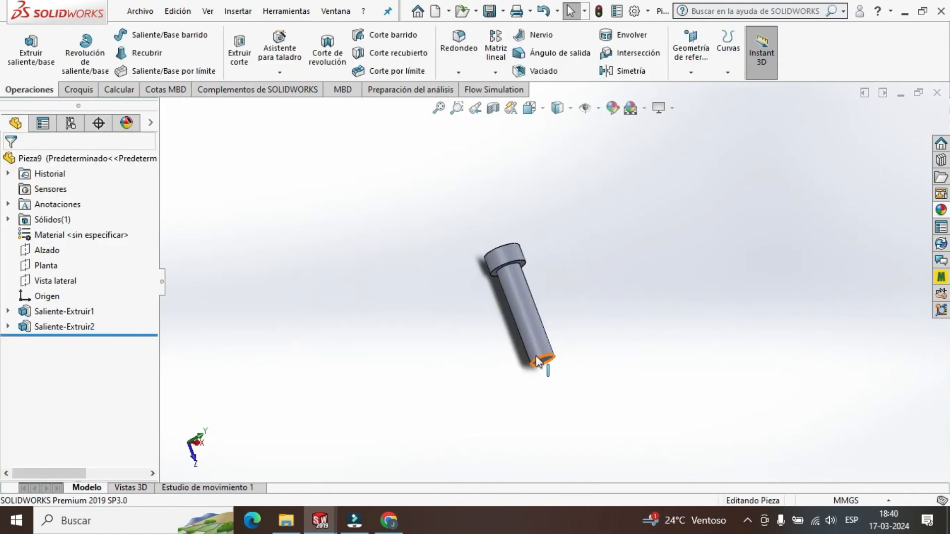
scroll(548, 353, down, 3)
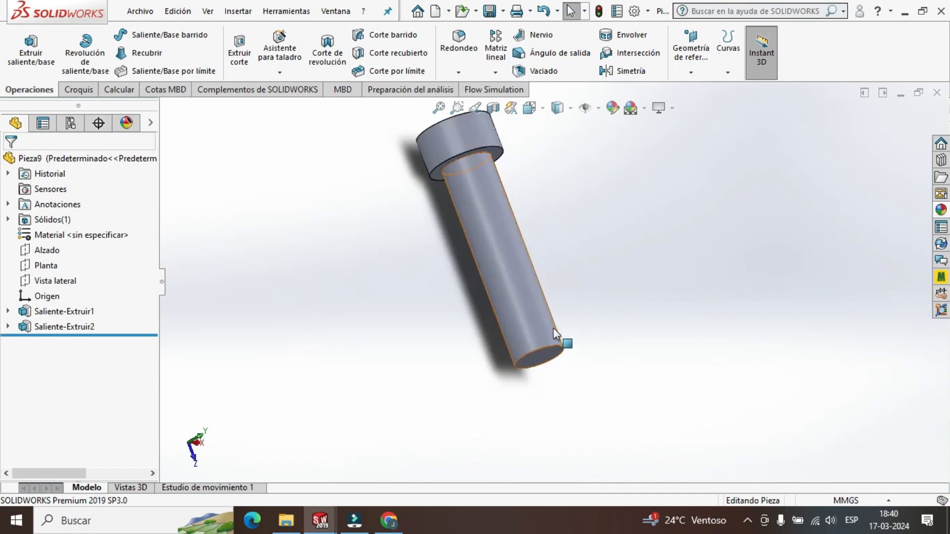
scroll(533, 338, up, 2)
scroll(585, 281, down, 2)
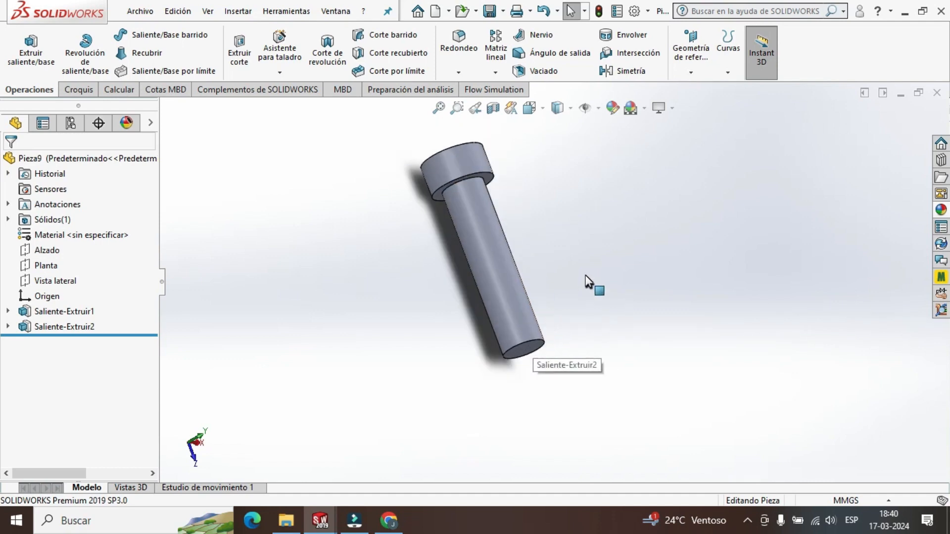
middle_drag(584, 274, 580, 181)
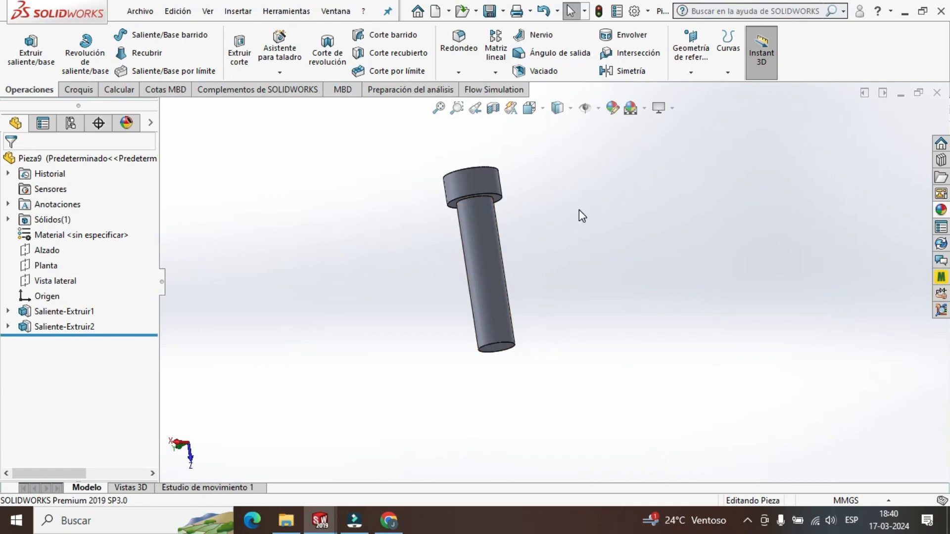
click(696, 75)
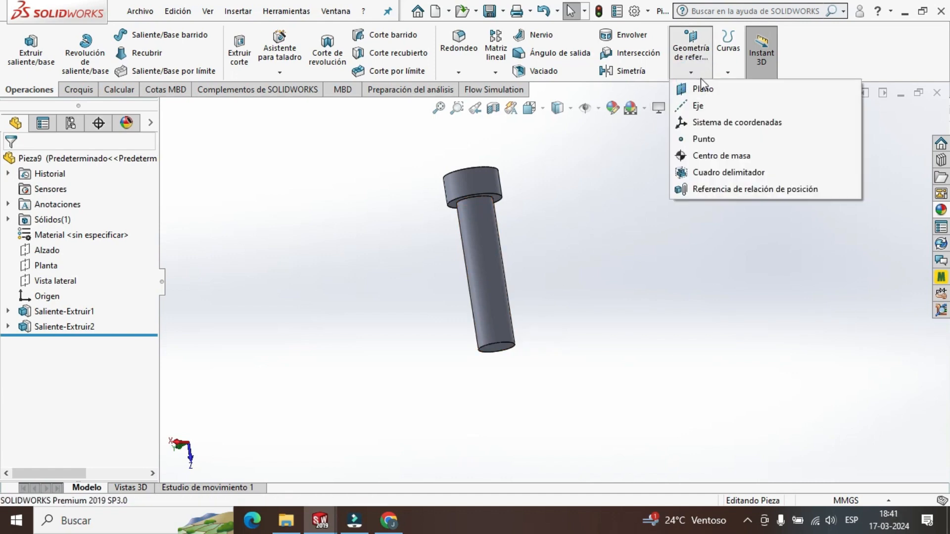
click(706, 89)
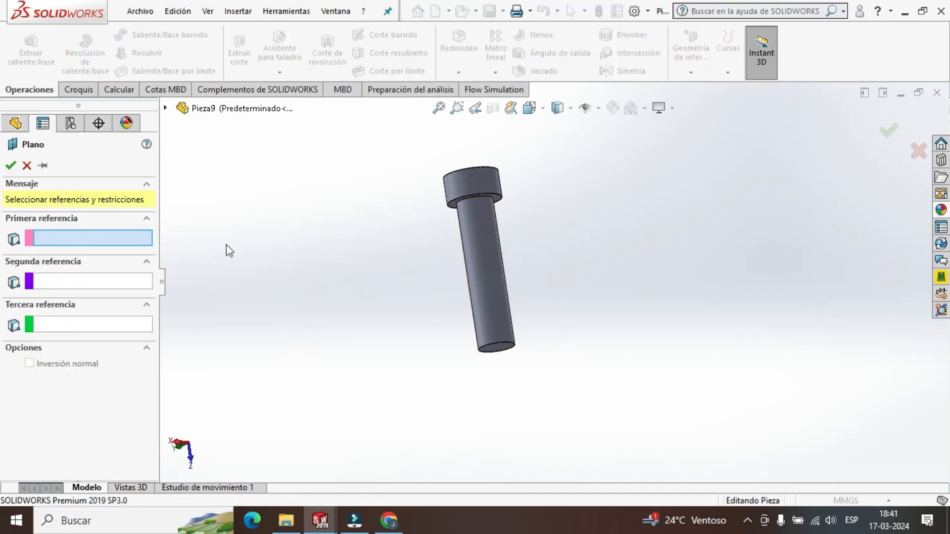
click(486, 267)
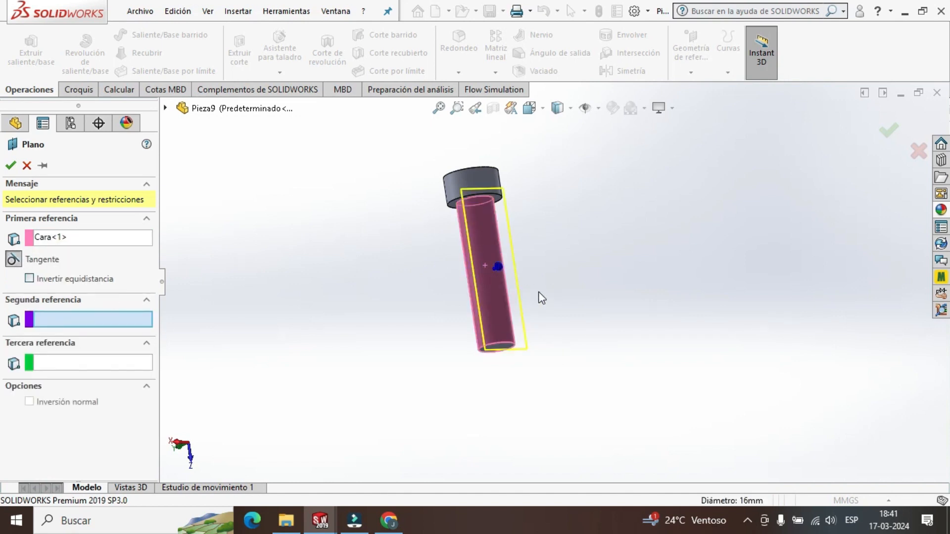
middle_drag(564, 322, 509, 276)
scroll(569, 312, up, 2)
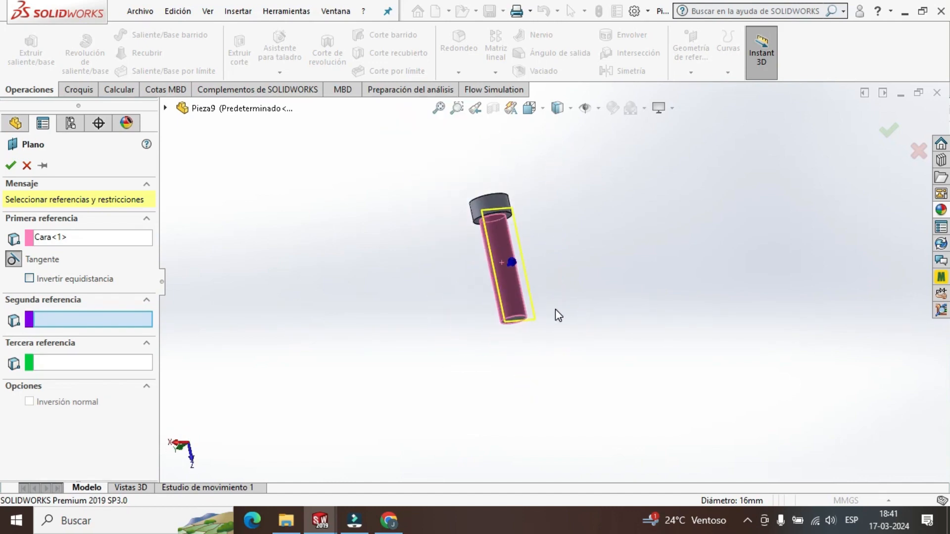
middle_drag(556, 314, 563, 291)
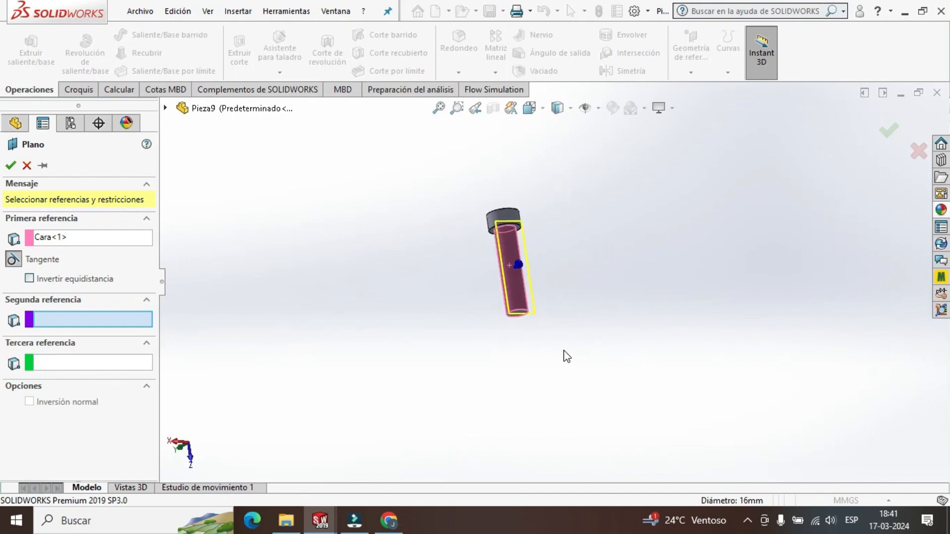
middle_drag(564, 351, 559, 278)
scroll(558, 278, down, 4)
scroll(481, 320, down, 1)
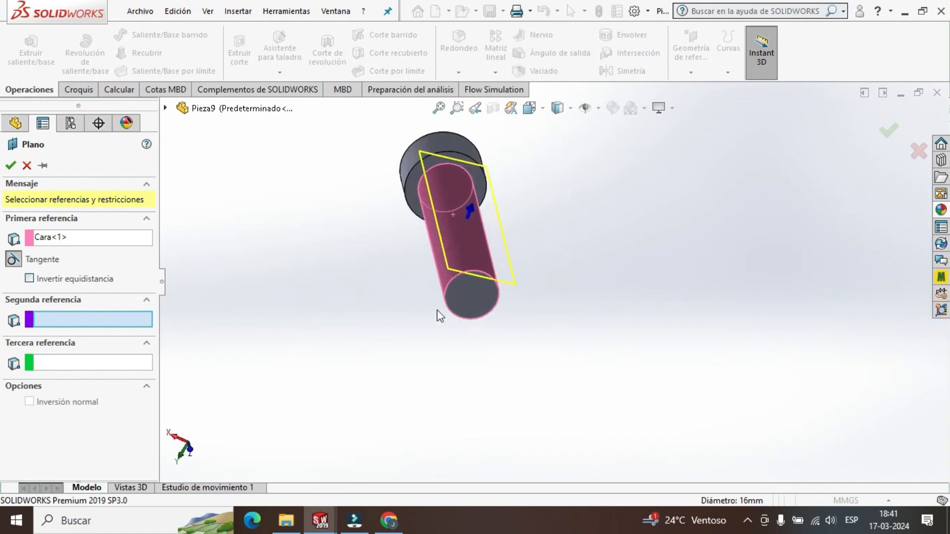
click(475, 304)
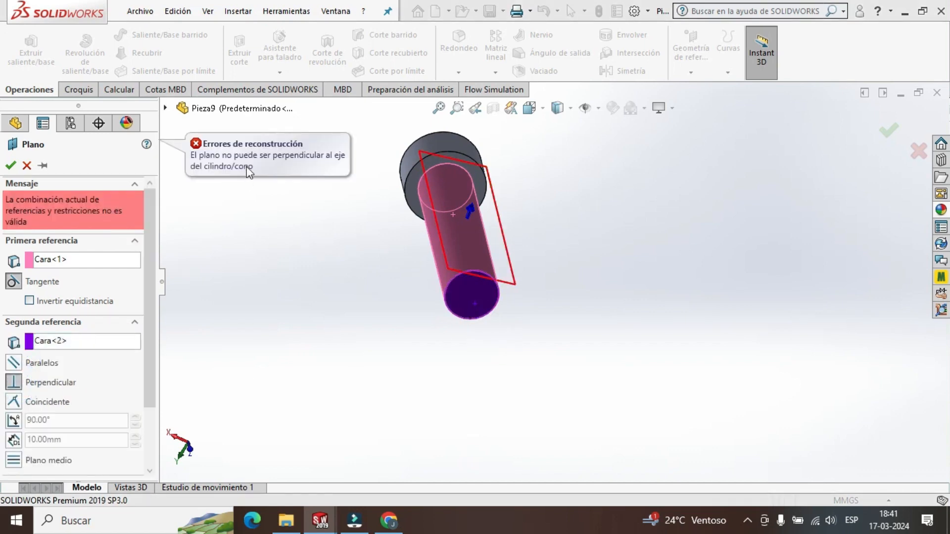
click(27, 166)
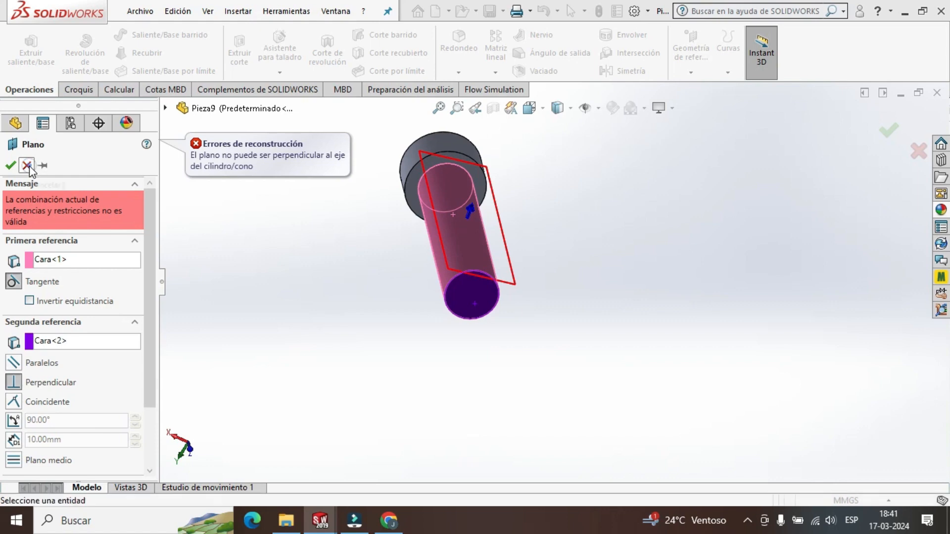
Sketch a vertical line about 8 mm long on the shank's free end face, from the origin to the circular edge, and exit the sketch.
scroll(541, 227, up, 3)
scroll(540, 227, down, 1)
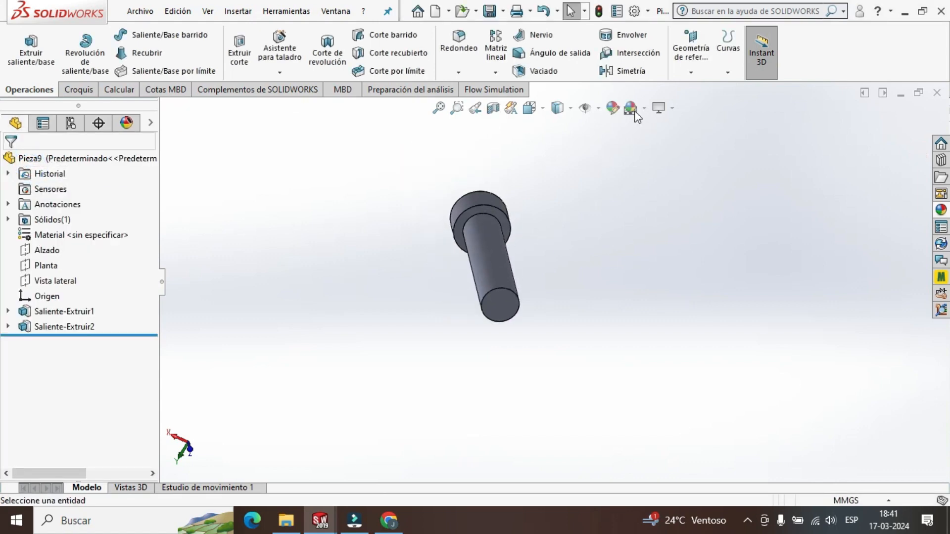
scroll(546, 266, down, 2)
middle_drag(546, 267, 534, 331)
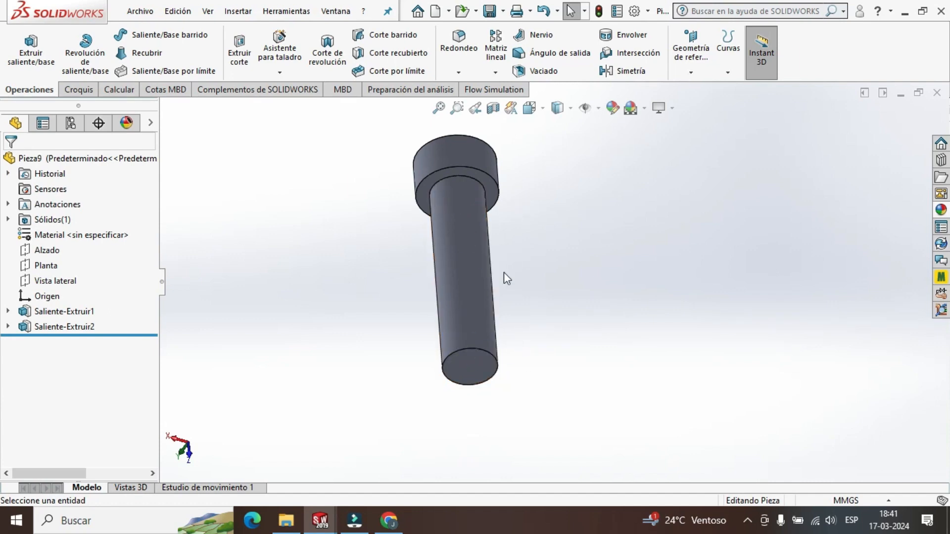
middle_drag(559, 293, 556, 157)
click(532, 108)
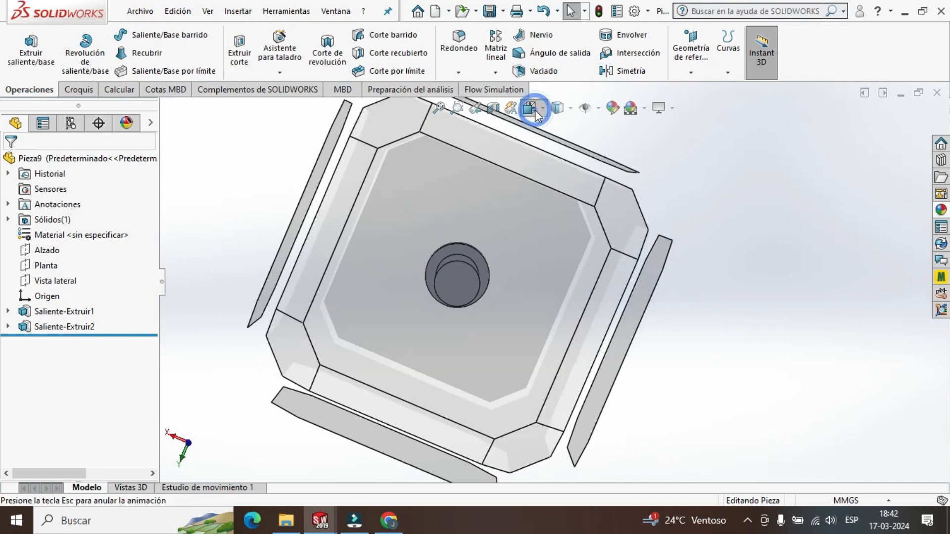
click(453, 303)
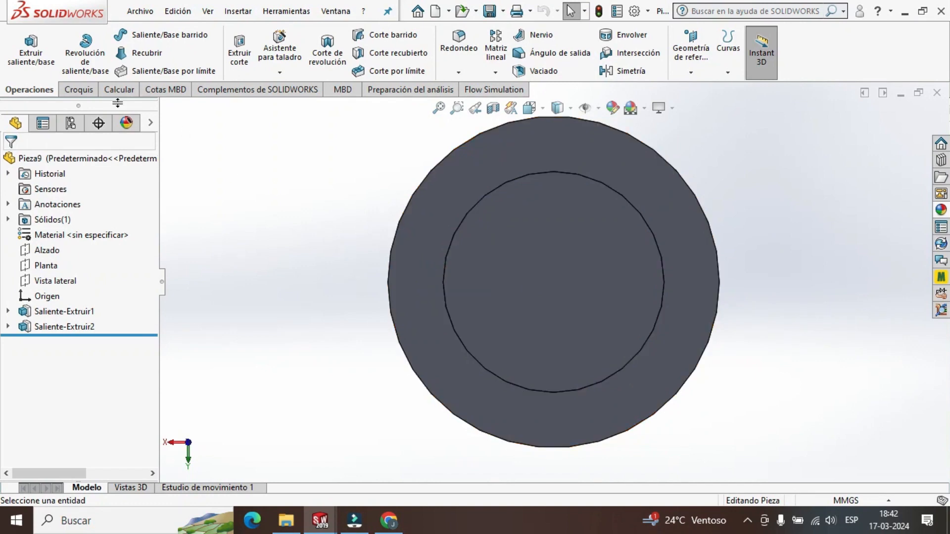
click(82, 91)
click(102, 40)
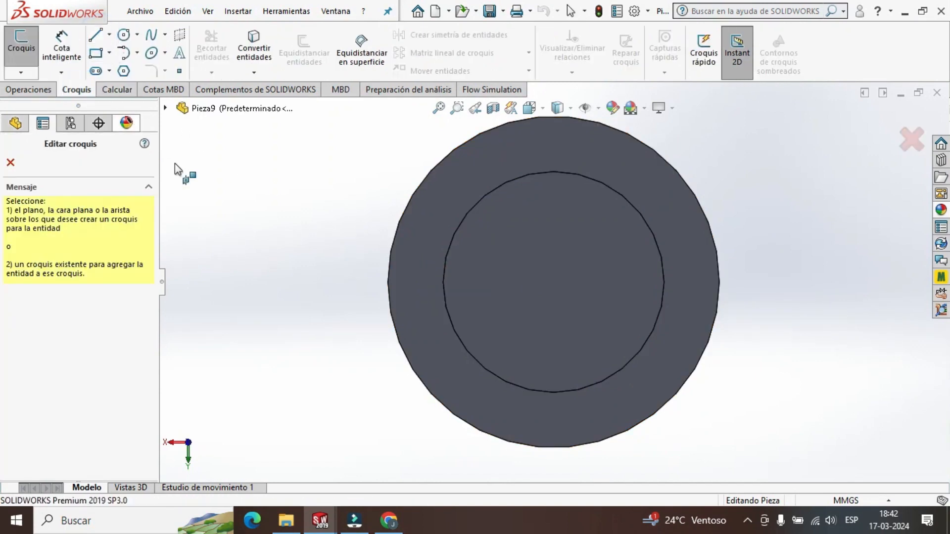
click(545, 335)
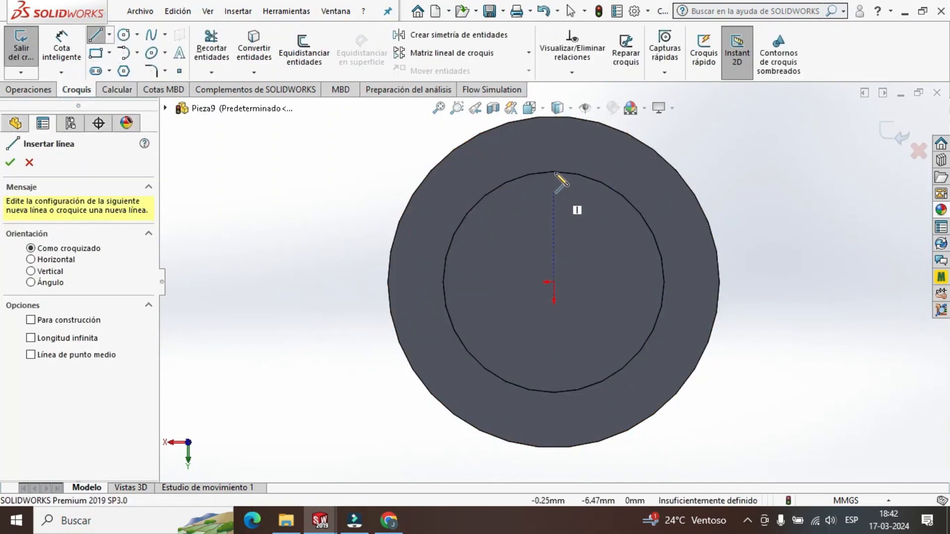
click(554, 281)
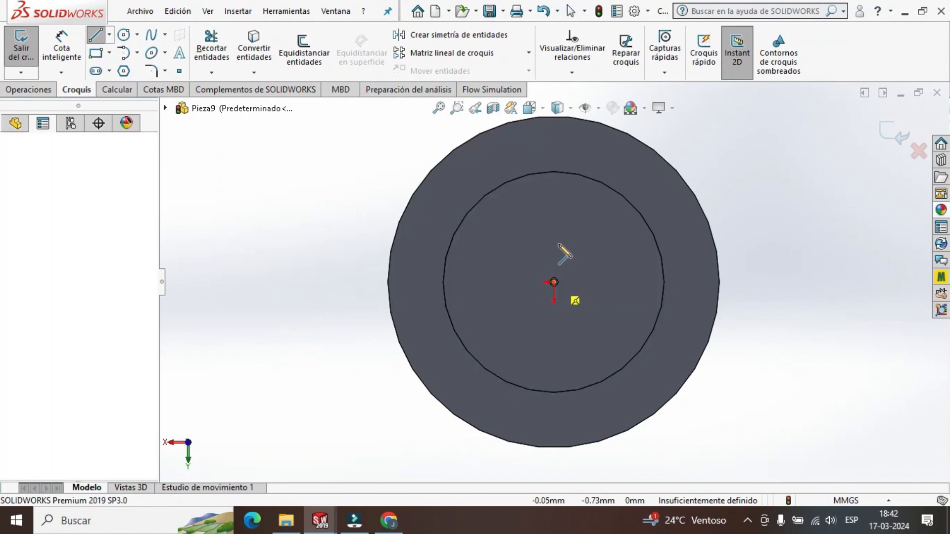
click(554, 173)
key(Escape)
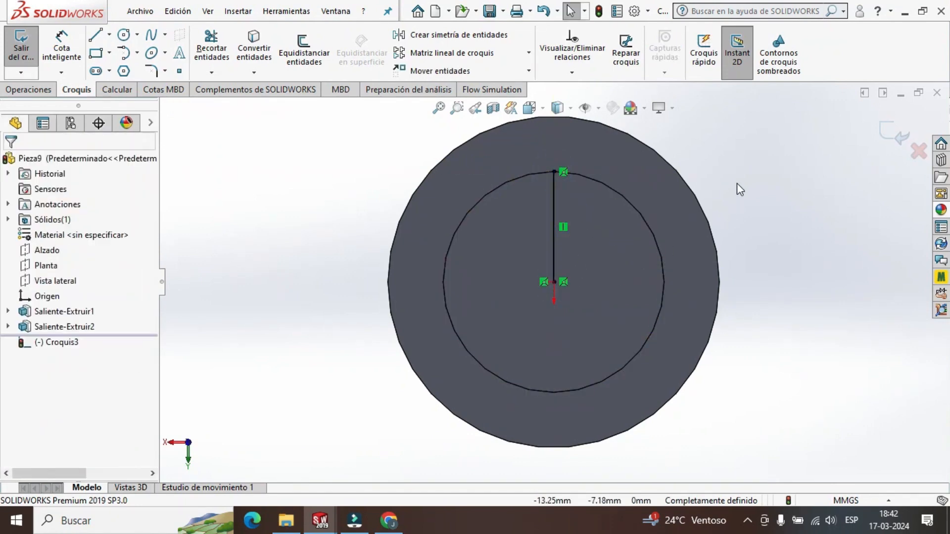
middle_drag(738, 183, 594, 389)
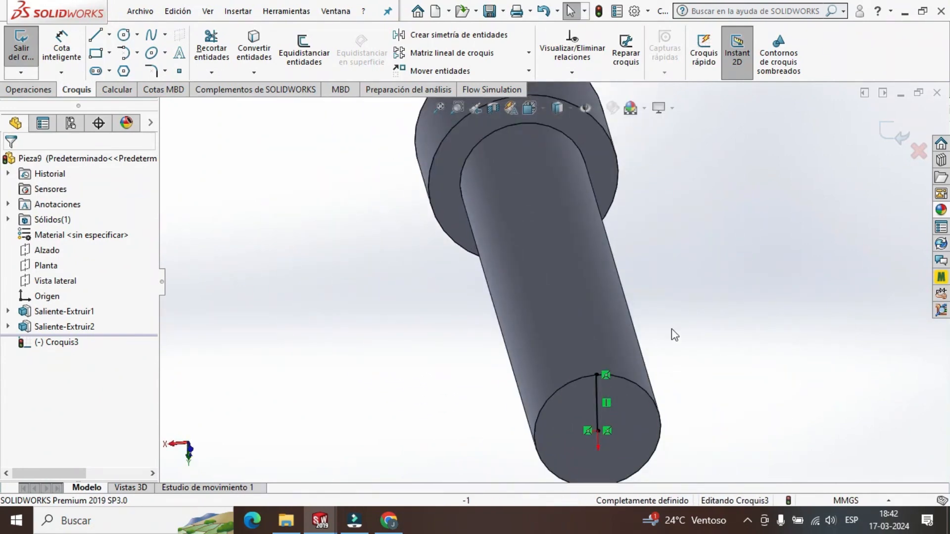
scroll(658, 326, up, 3)
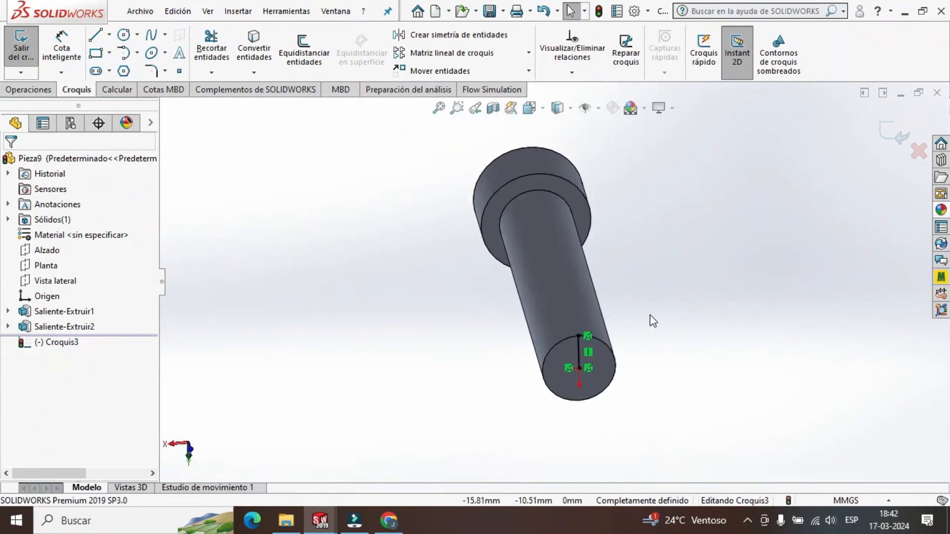
click(889, 136)
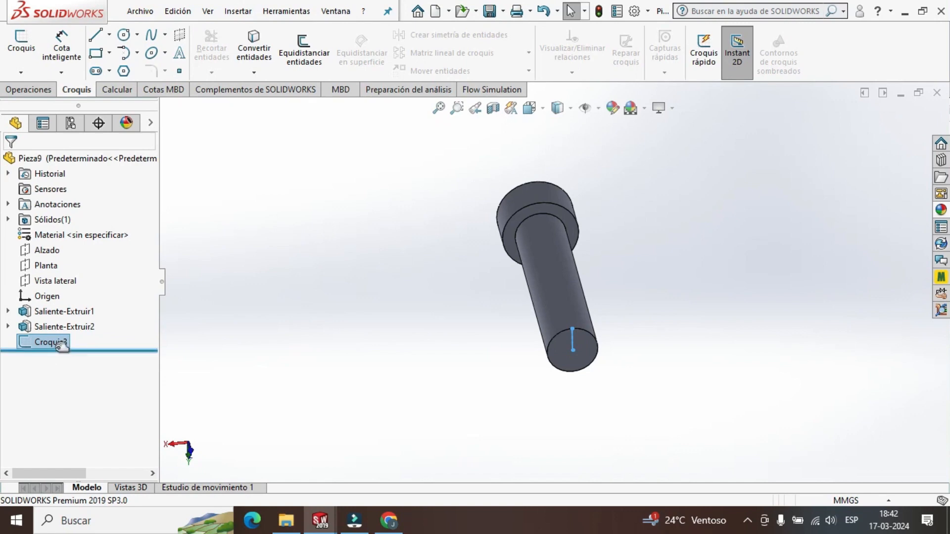
click(685, 378)
click(60, 343)
click(351, 368)
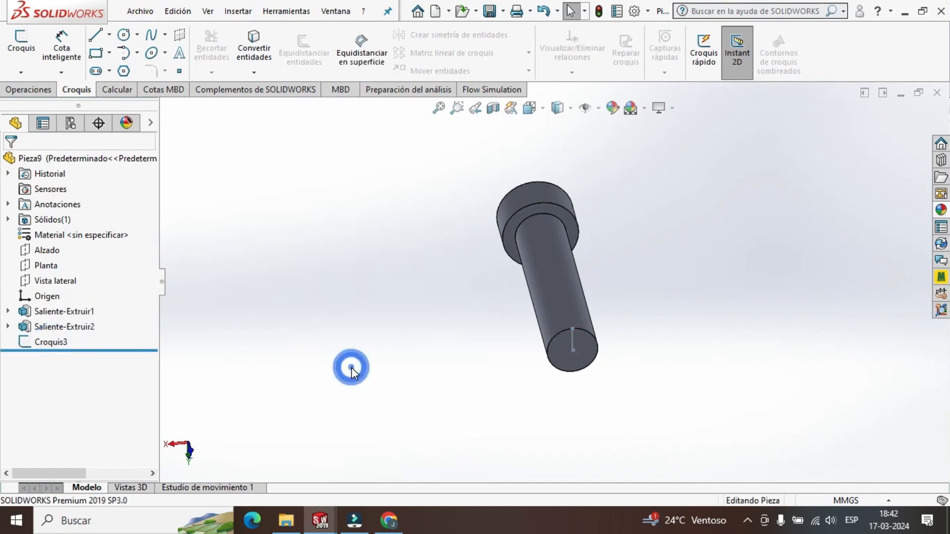
Create a reference plane tangent to the shank's cylindrical face and coincident with the sketched line's endpoint on the circular edge.
click(28, 90)
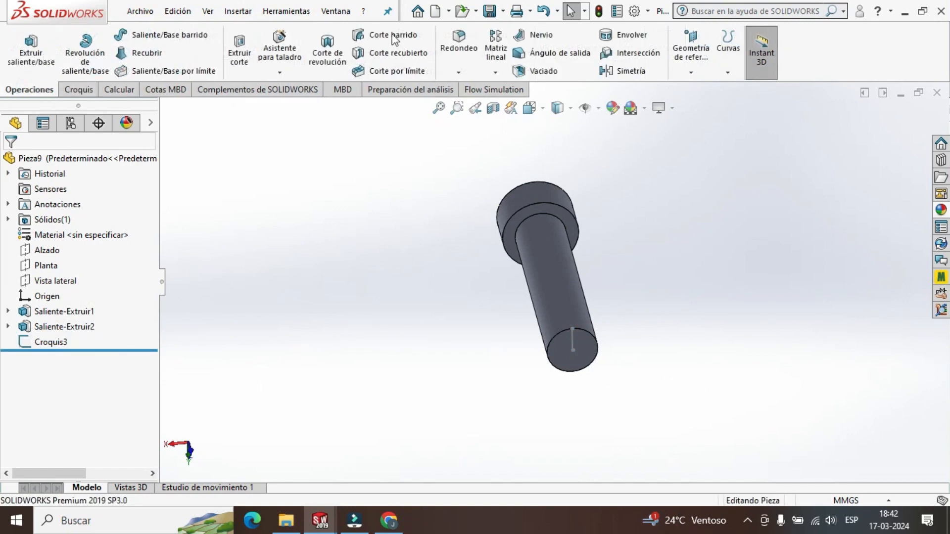
click(691, 55)
click(698, 89)
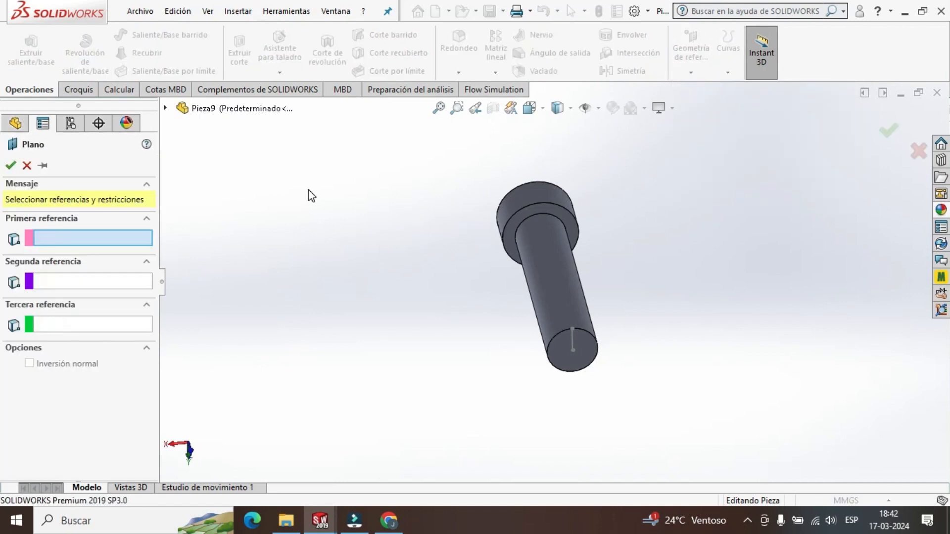
click(550, 265)
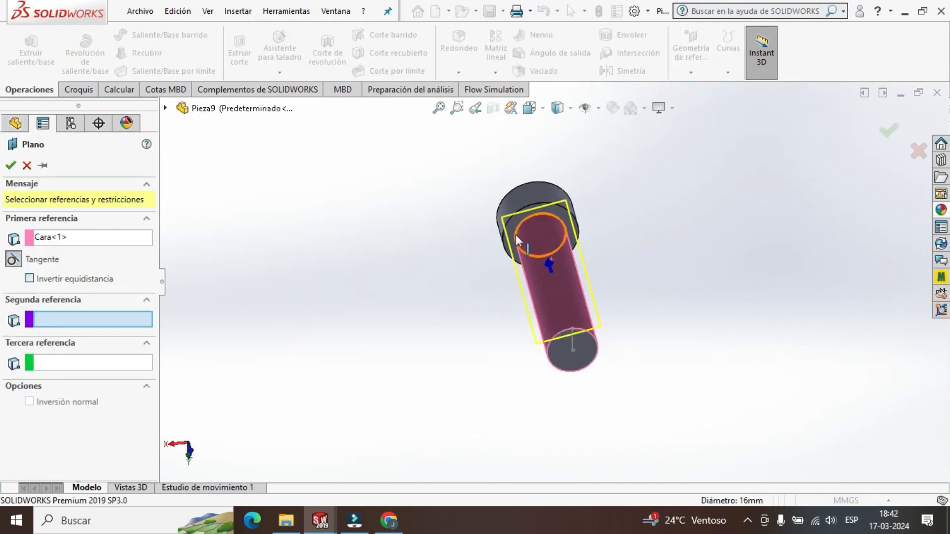
scroll(467, 312, down, 5)
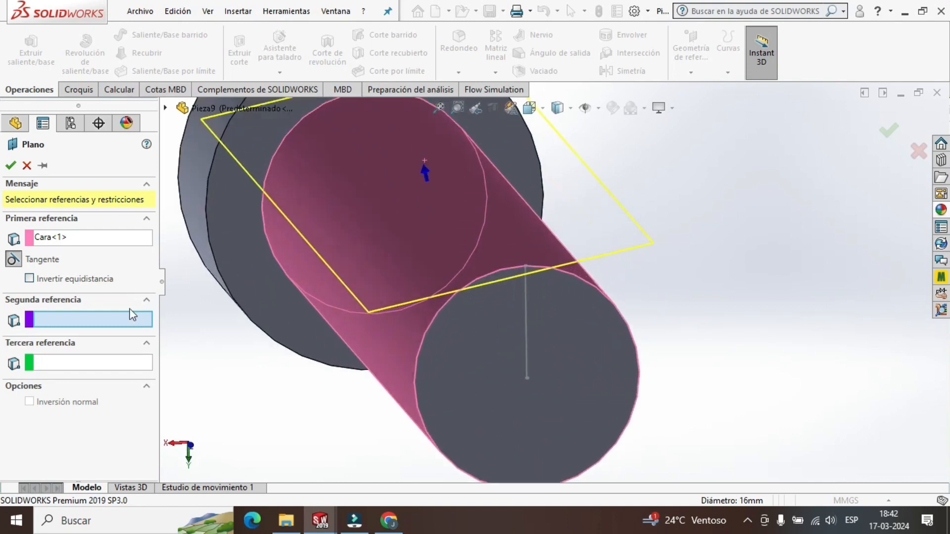
click(117, 317)
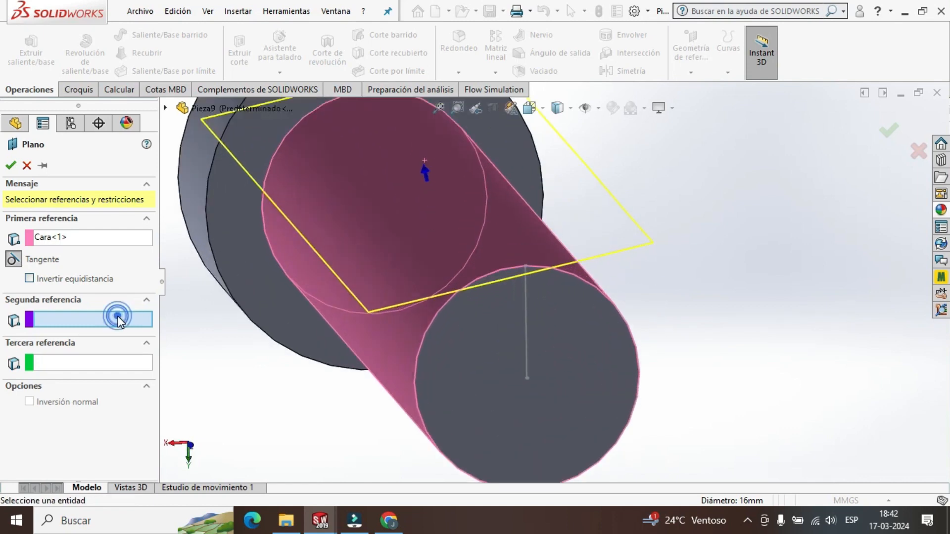
click(525, 266)
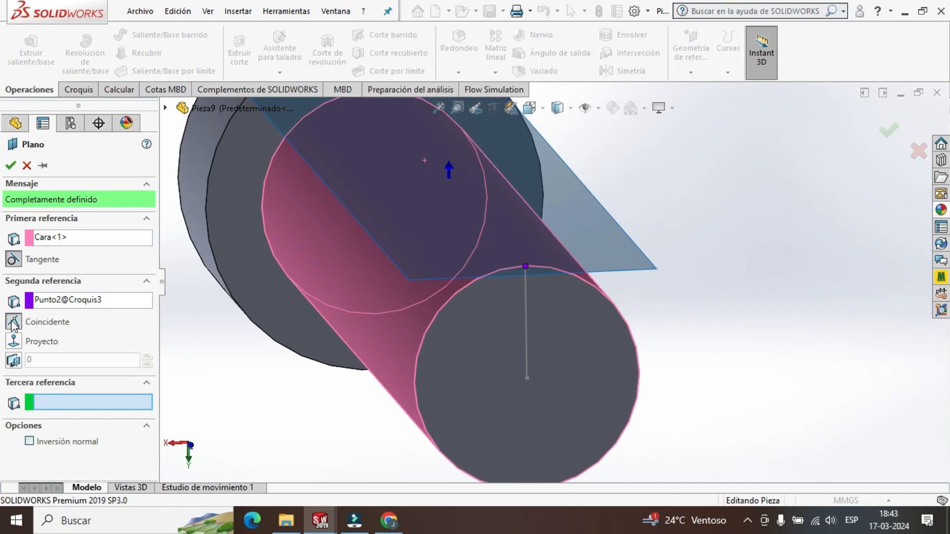
click(11, 165)
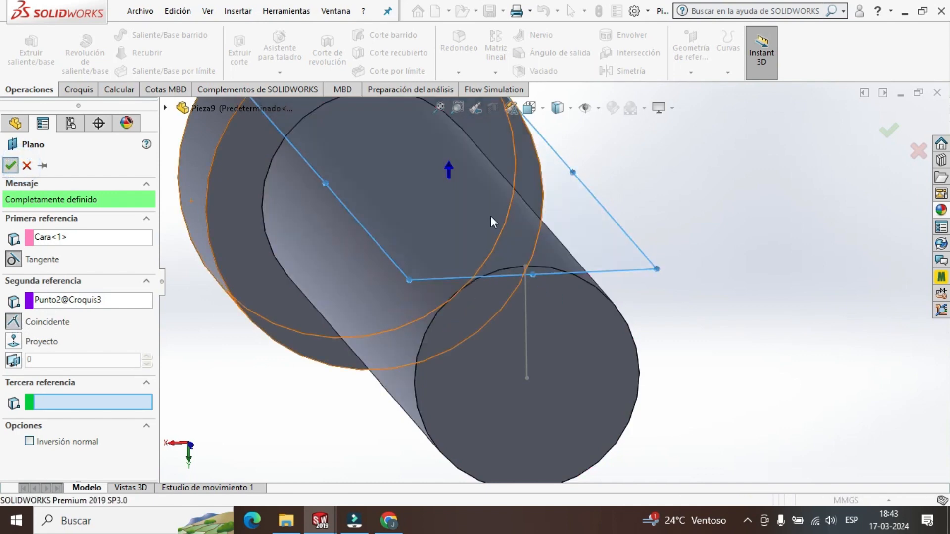
On the tangent plane, sketch a vertical construction line about 63.45 mm long from the middle of the head-shank edge towards the shank's free end.
scroll(661, 269, up, 5)
middle_drag(654, 235, 662, 424)
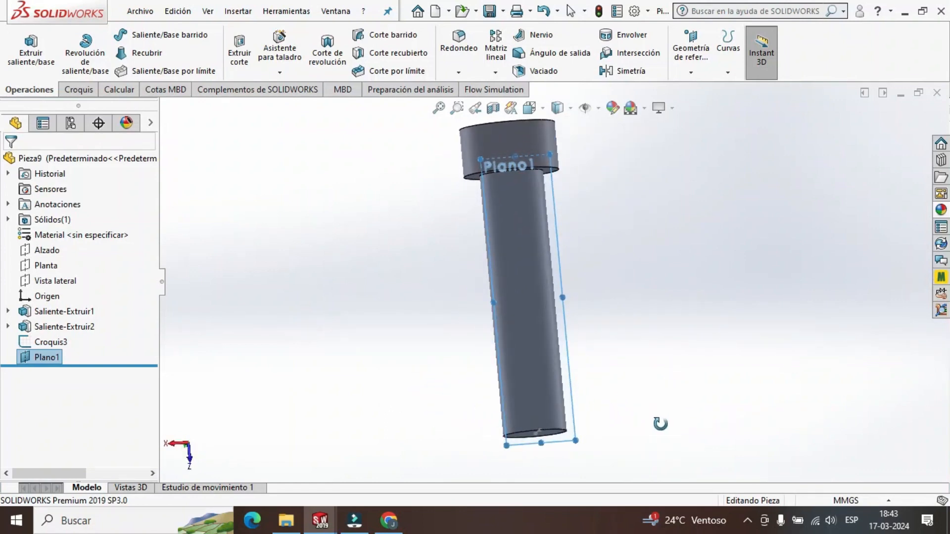
click(530, 109)
click(478, 269)
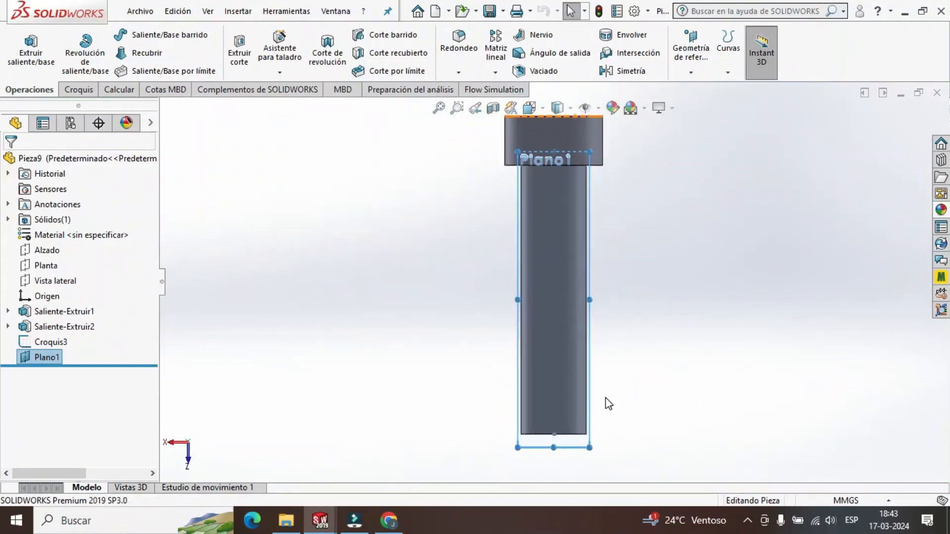
click(78, 90)
click(109, 36)
click(123, 66)
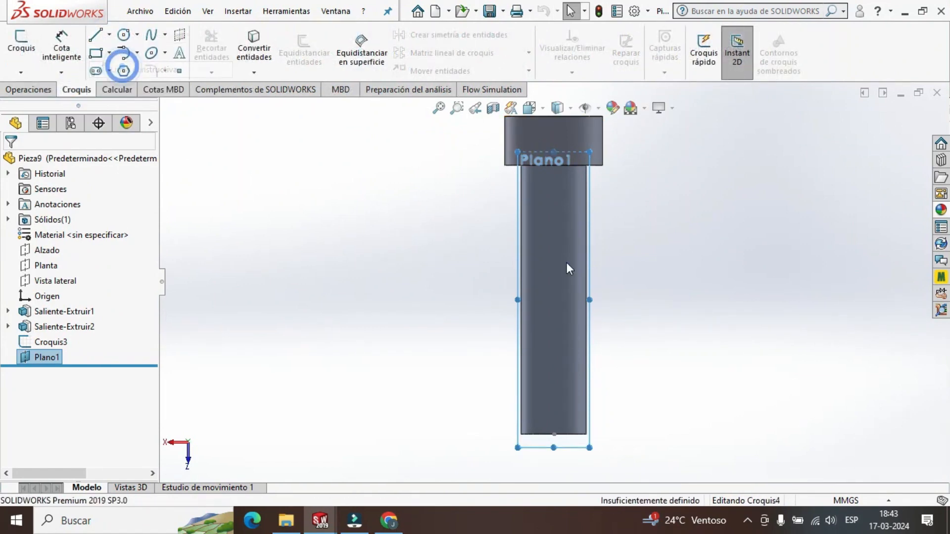
scroll(564, 196, down, 3)
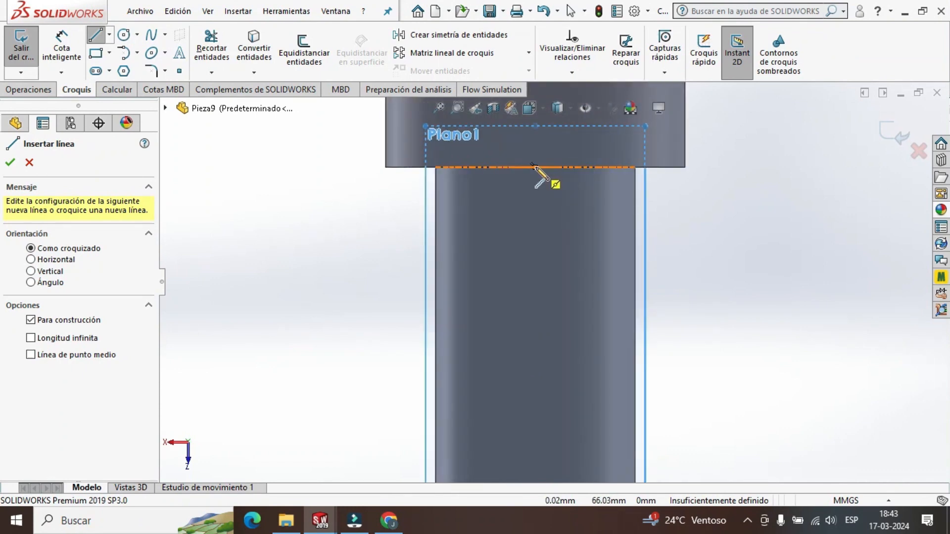
click(535, 166)
scroll(549, 337, up, 5)
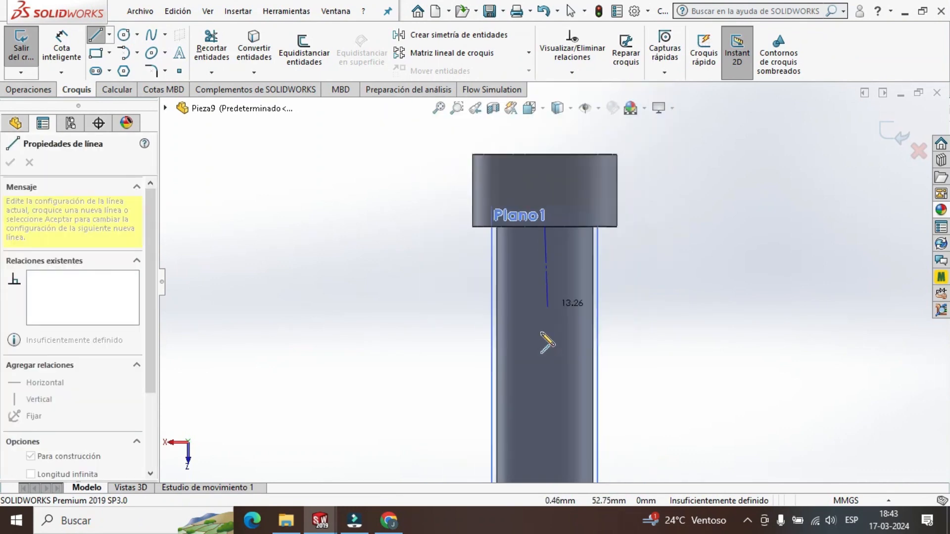
scroll(552, 366, down, 5)
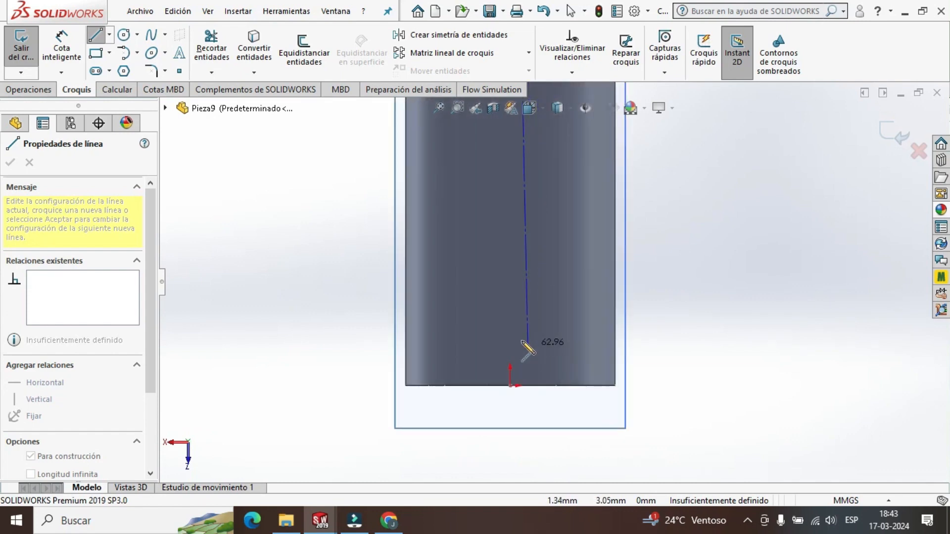
scroll(515, 366, down, 2)
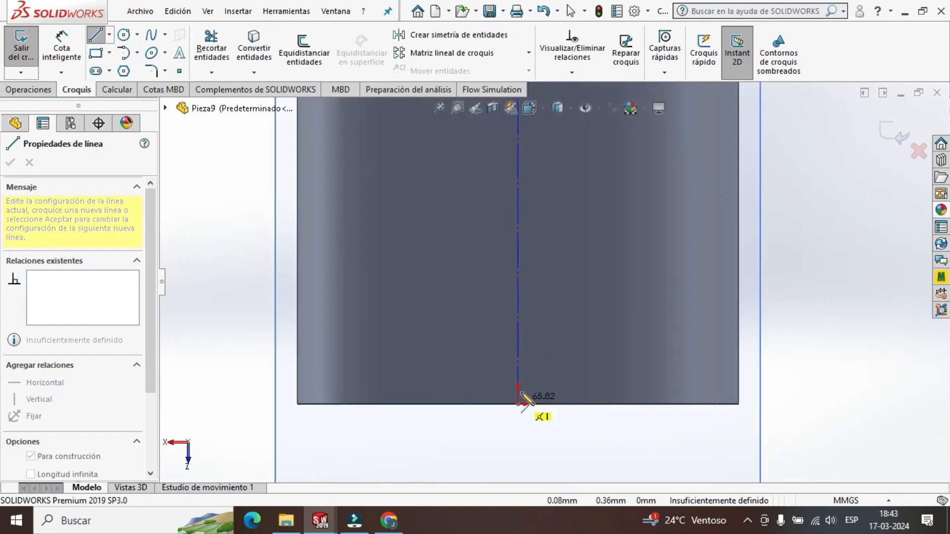
click(518, 333)
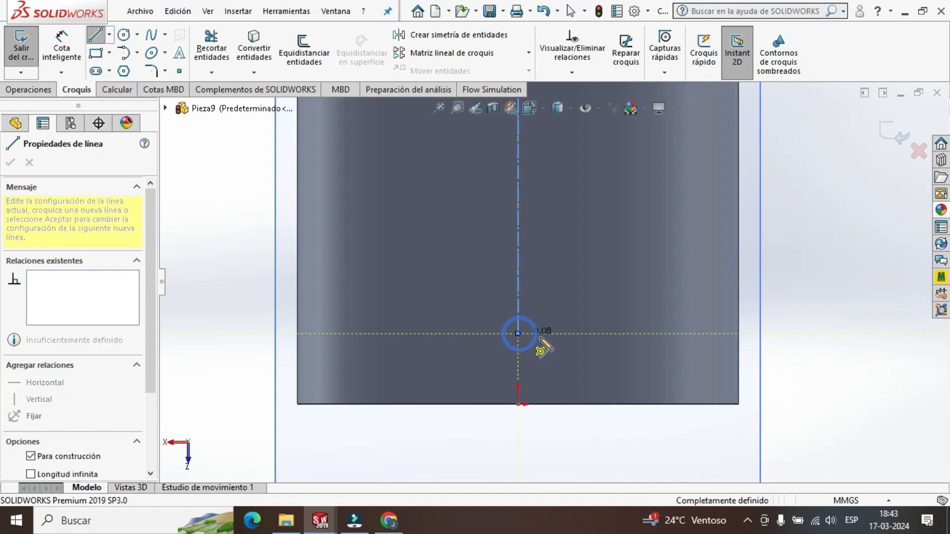
key(Escape)
Set the construction line's length to 63 mm.
click(518, 305)
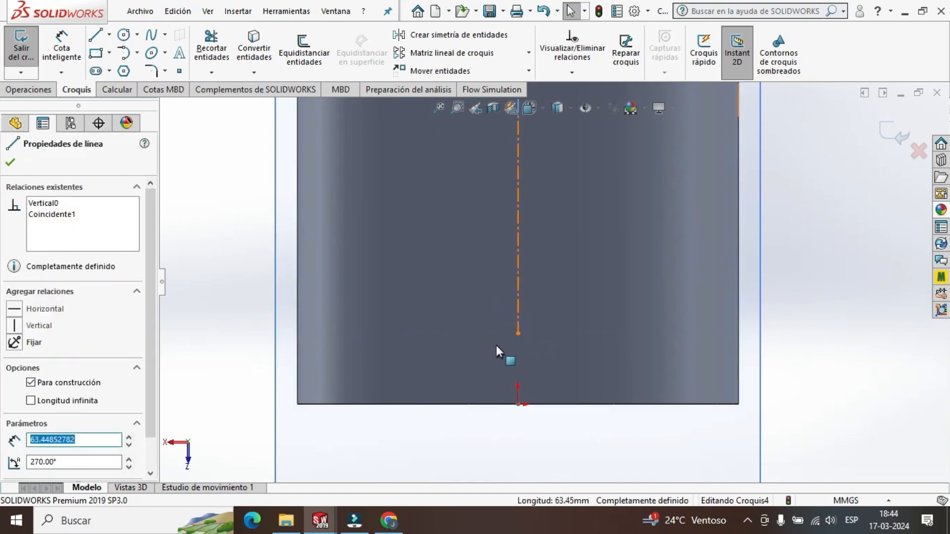
text(64)
key(Return)
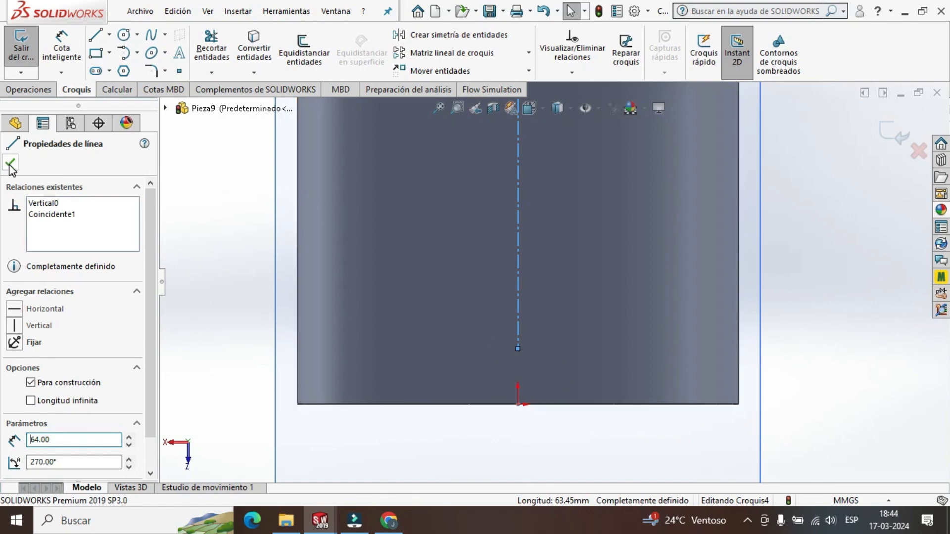
drag(57, 435, 23, 448)
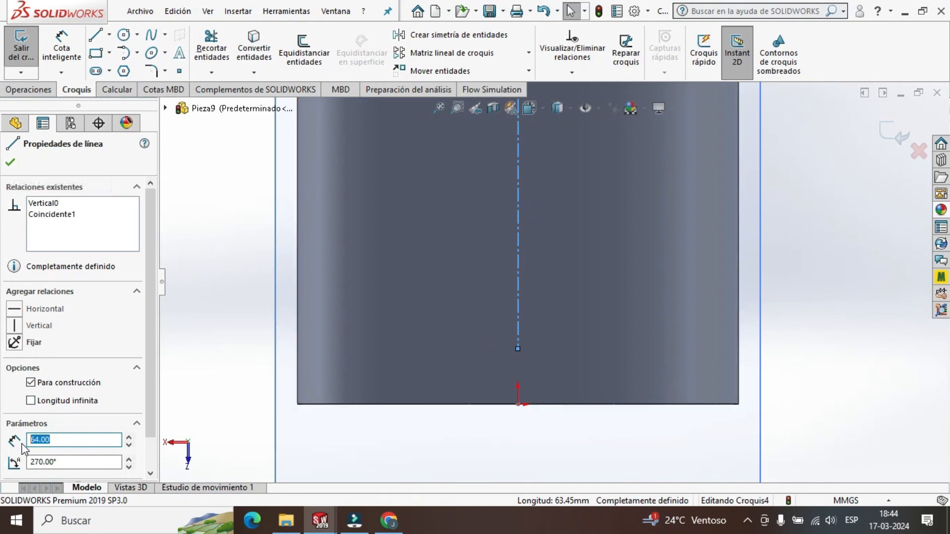
click(11, 163)
Draw a circle centred on the construction line's free endpoint, set its radius to 1 mm, and exit the sketch.
click(124, 34)
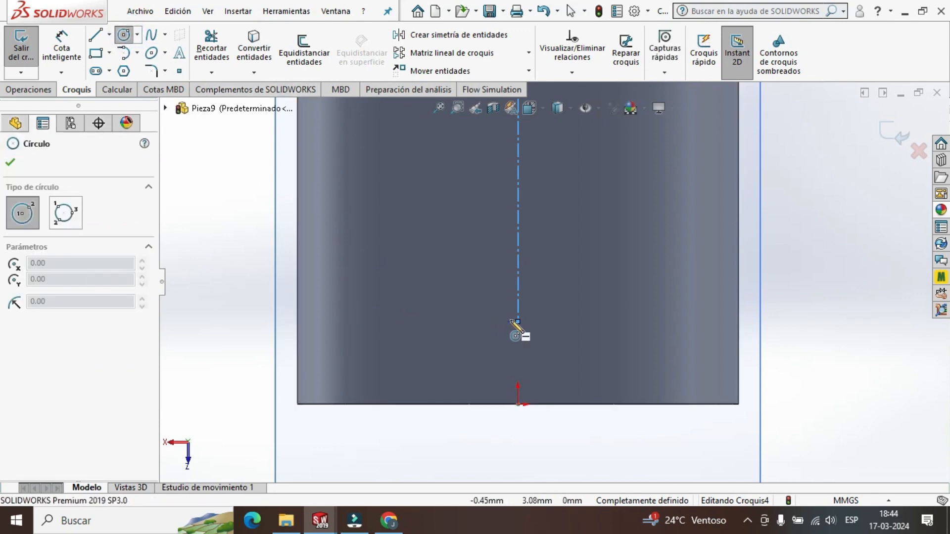
click(518, 322)
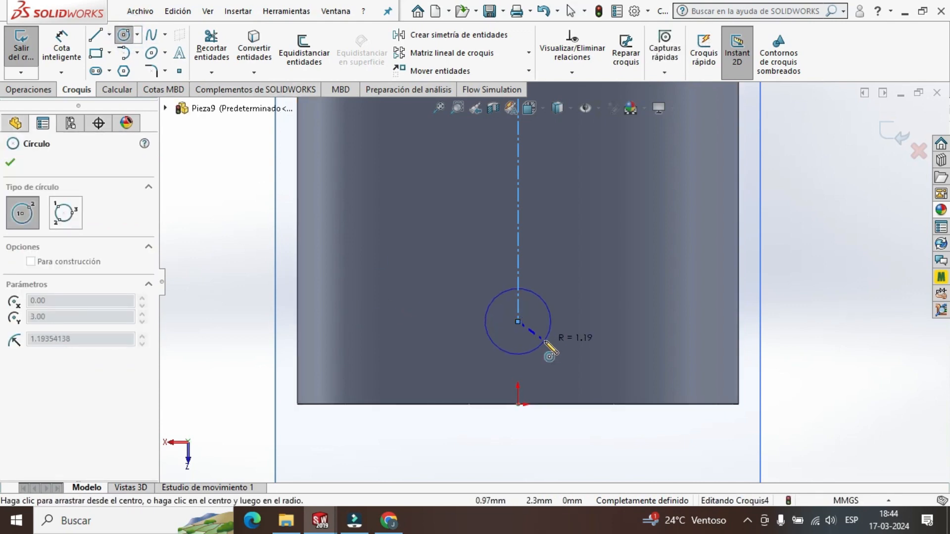
click(549, 351)
scroll(74, 321, down, 3)
click(102, 447)
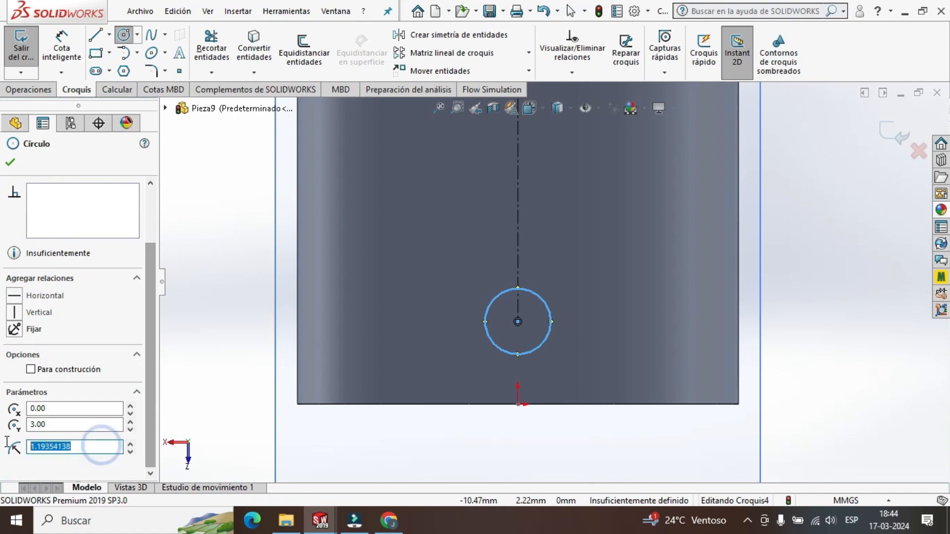
text(1)
key(Return)
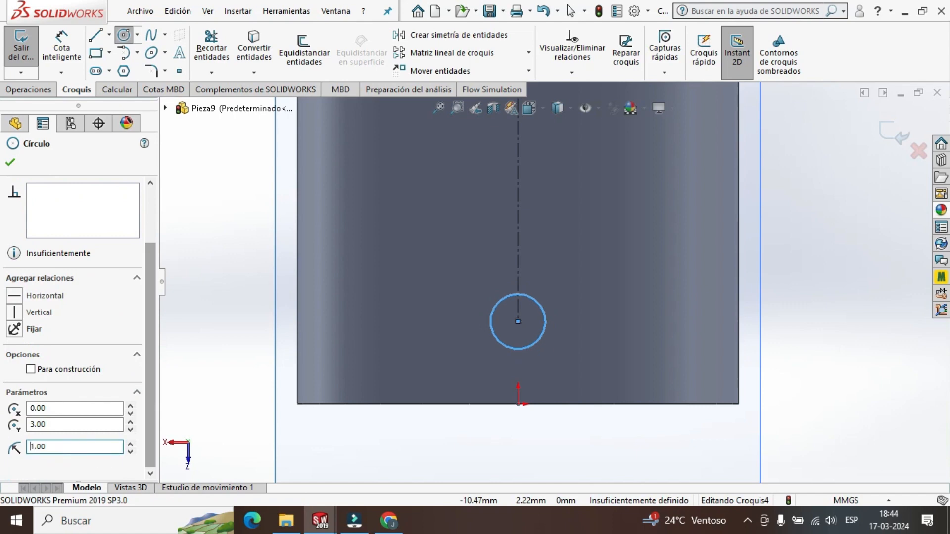
click(14, 163)
click(892, 133)
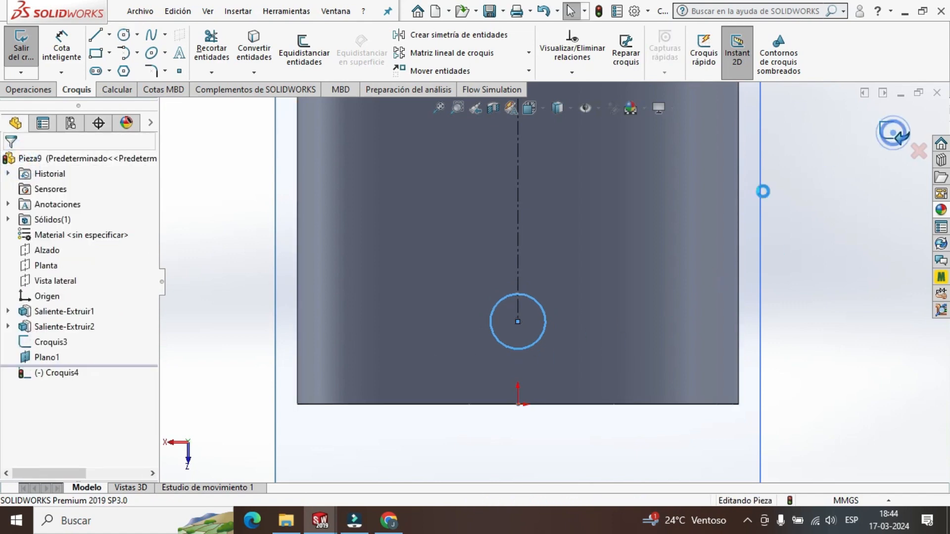
Start an extruded cut from the 1 mm radius circle's sketch and try the Por todo (through all) end condition.
click(69, 374)
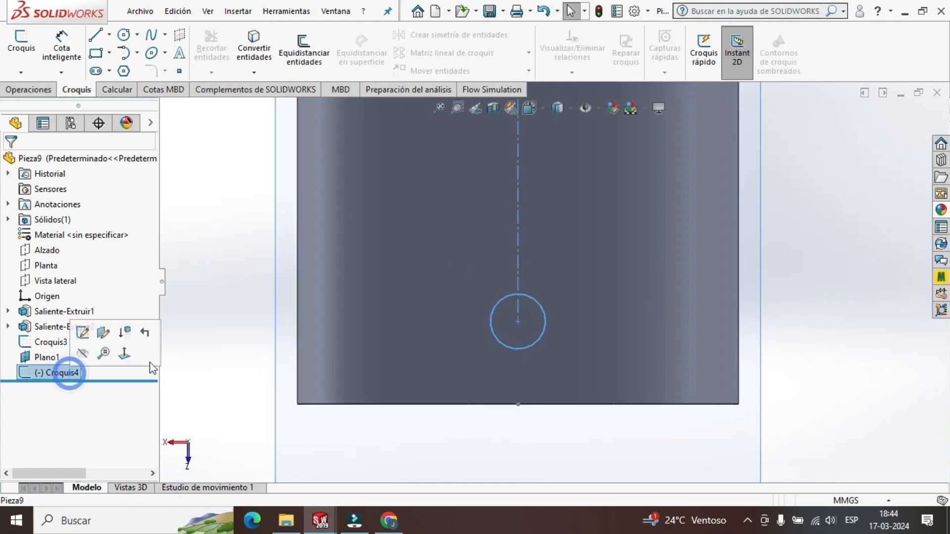
click(27, 90)
click(240, 55)
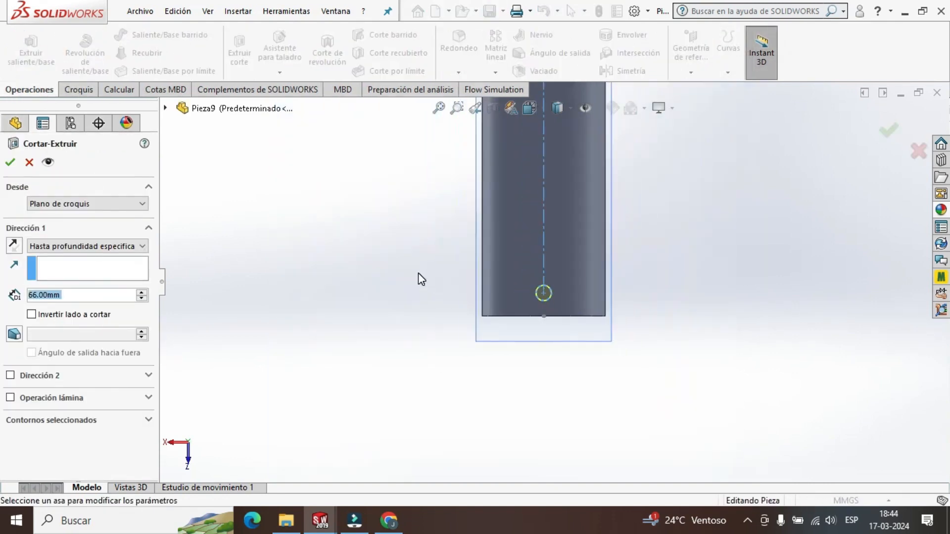
middle_drag(418, 274, 462, 289)
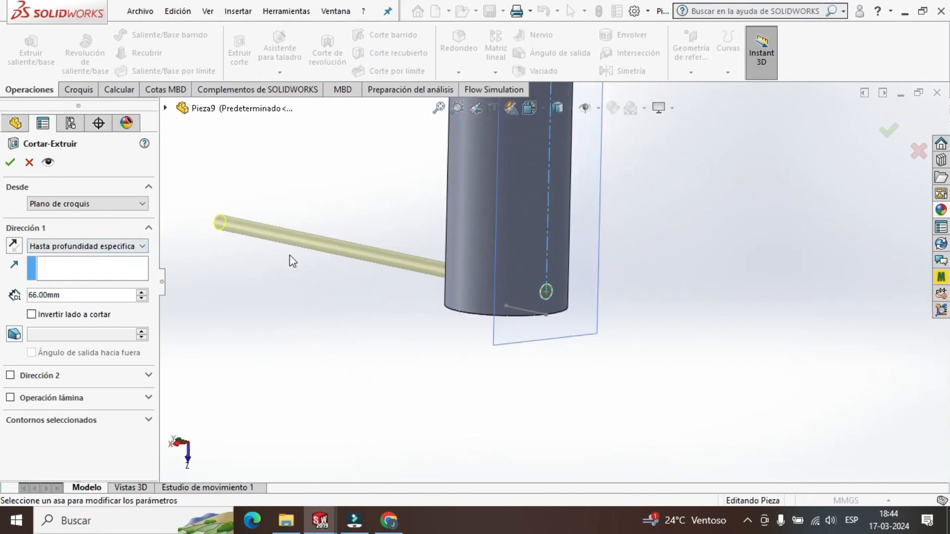
click(140, 246)
click(54, 267)
middle_drag(398, 276, 435, 265)
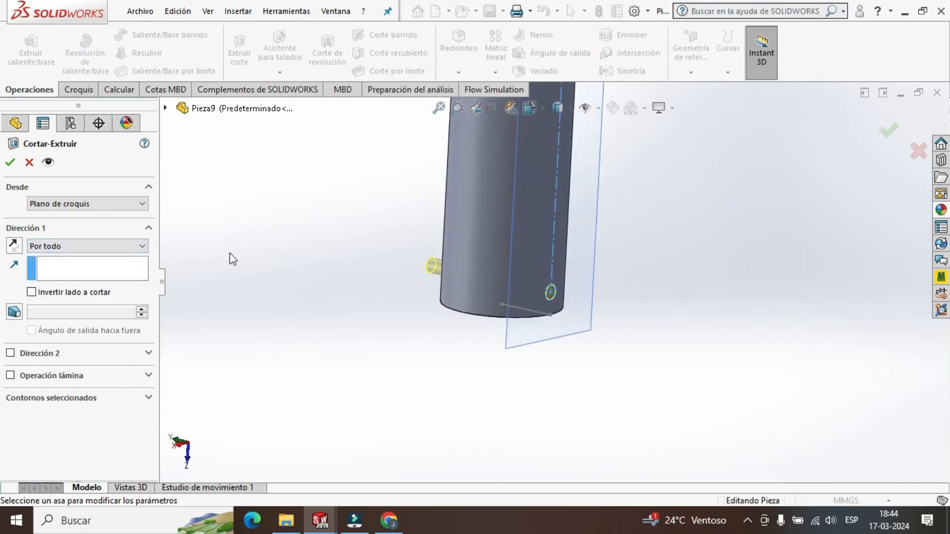
Change the cut's end condition to a specified depth, set the depth to 16 mm, and accept the cut.
click(142, 246)
click(132, 257)
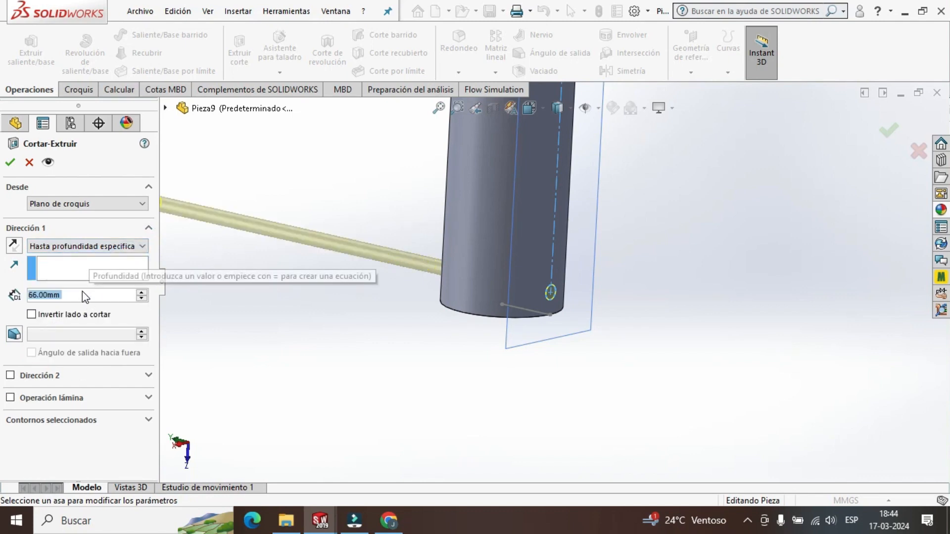
text(60)
key(Return)
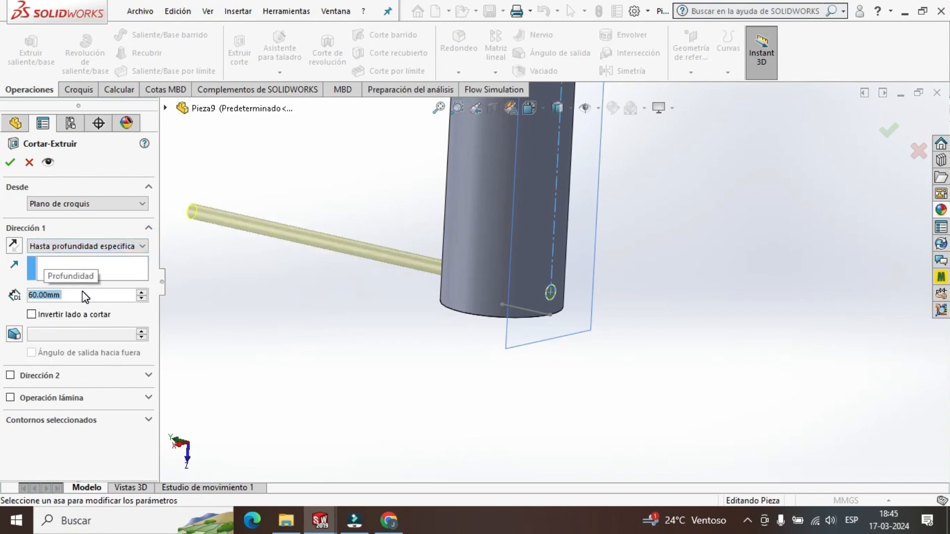
text(16)
key(Return)
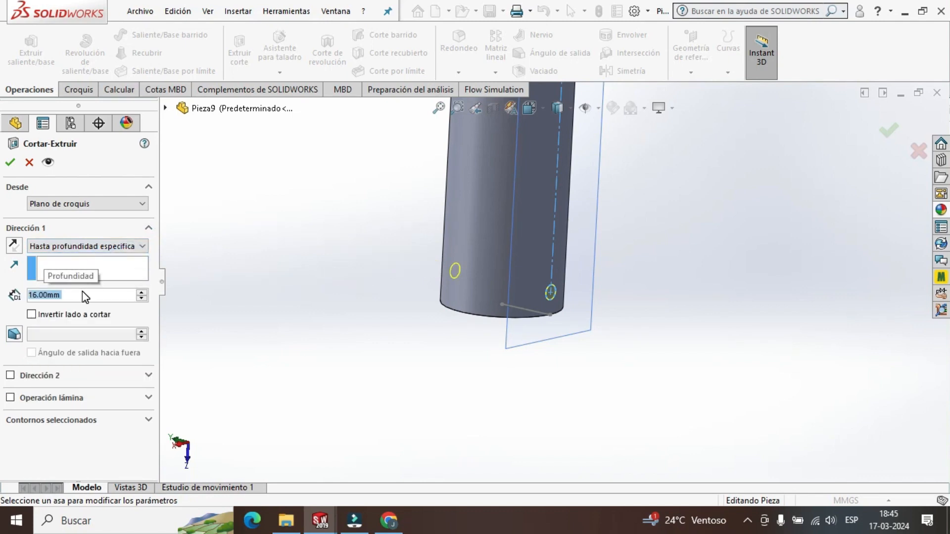
mouse_move(391, 301)
middle_down()
mouse_move(430, 314)
mouse_move(371, 280)
middle_up()
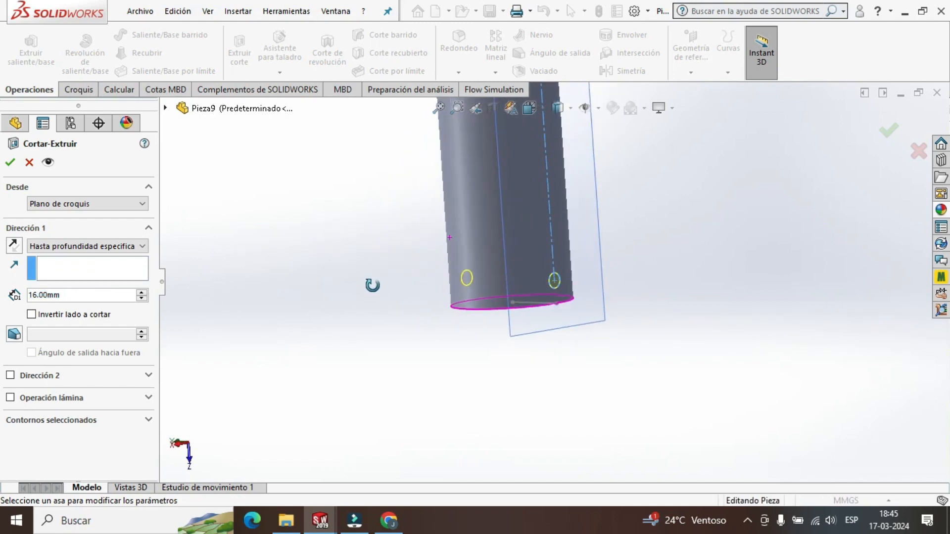
click(889, 130)
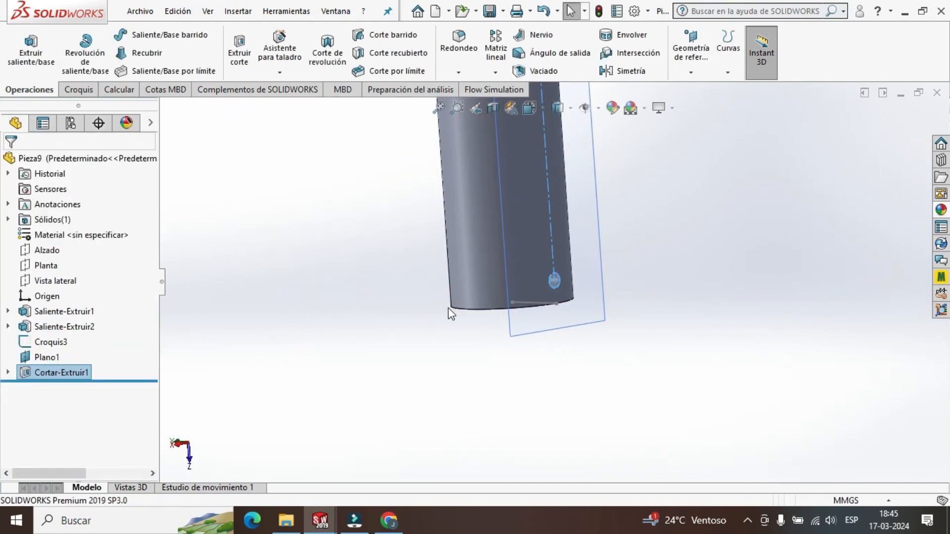
Examine the cross hole near the shank's free end from different angles.
mouse_move(490, 332)
middle_down()
mouse_move(580, 307)
mouse_move(592, 333)
mouse_move(585, 343)
mouse_move(556, 324)
mouse_move(440, 318)
mouse_move(435, 297)
middle_up()
scroll(581, 284, down, 6)
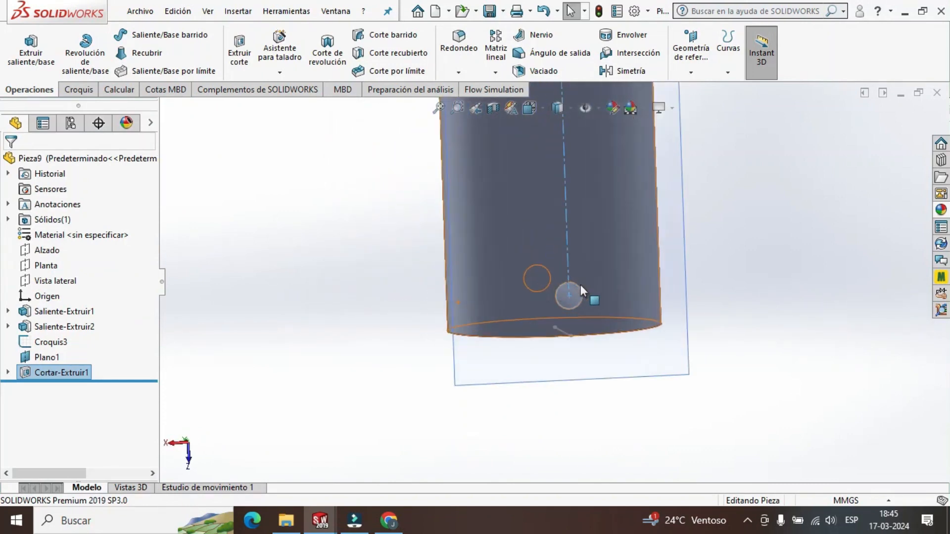
middle_drag(592, 306, 587, 298)
scroll(596, 325, up, 8)
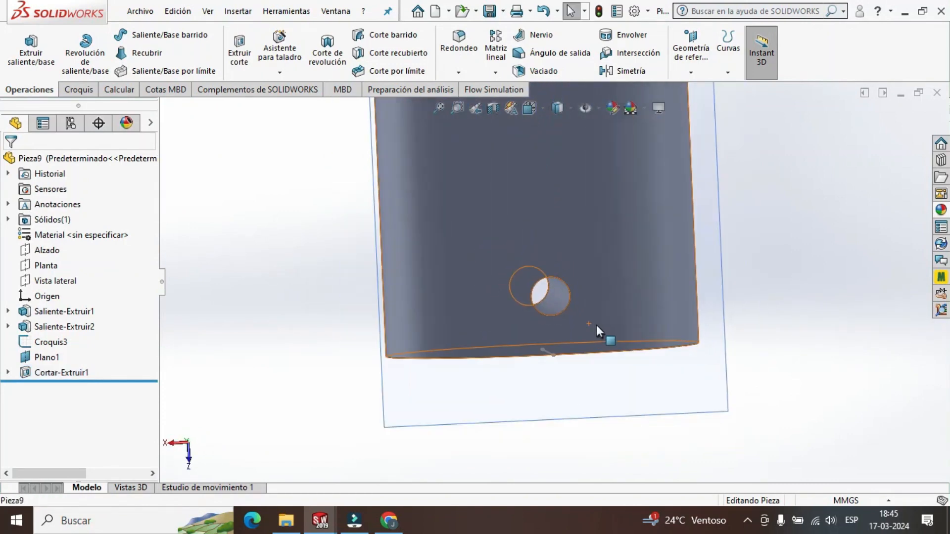
scroll(588, 151, up, 1)
scroll(593, 169, down, 2)
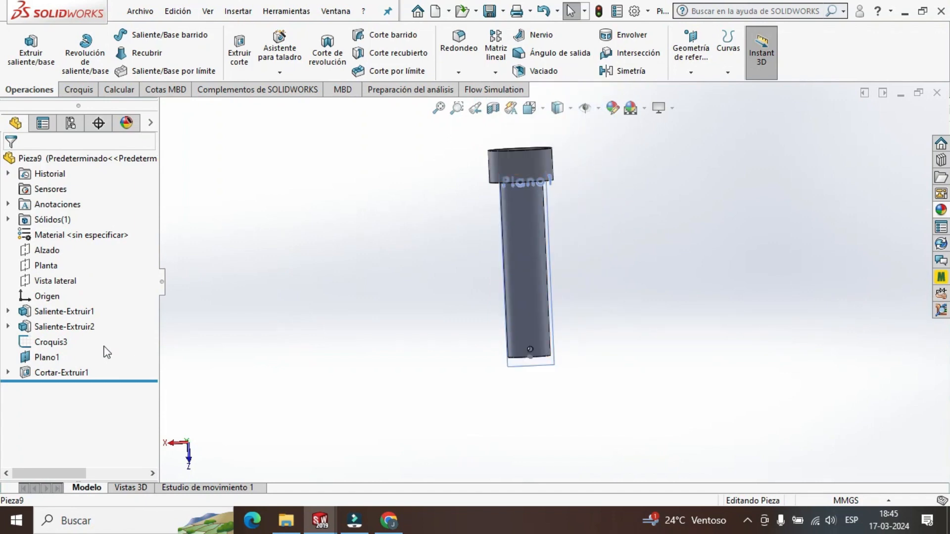
Hide the tangent plane Plano1 and the construction line's sketch Croquis3 on the pin.
click(58, 356)
right_click(58, 357)
click(74, 196)
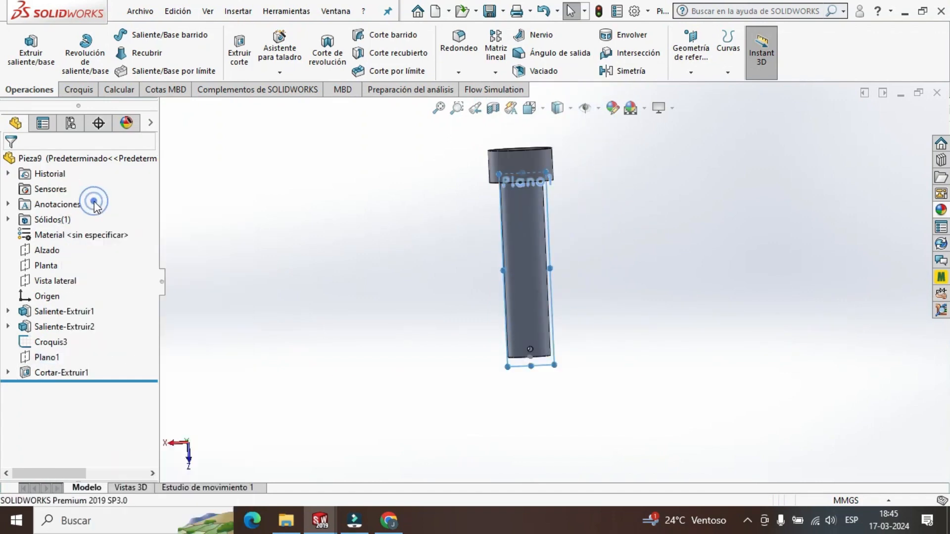
scroll(574, 347, down, 3)
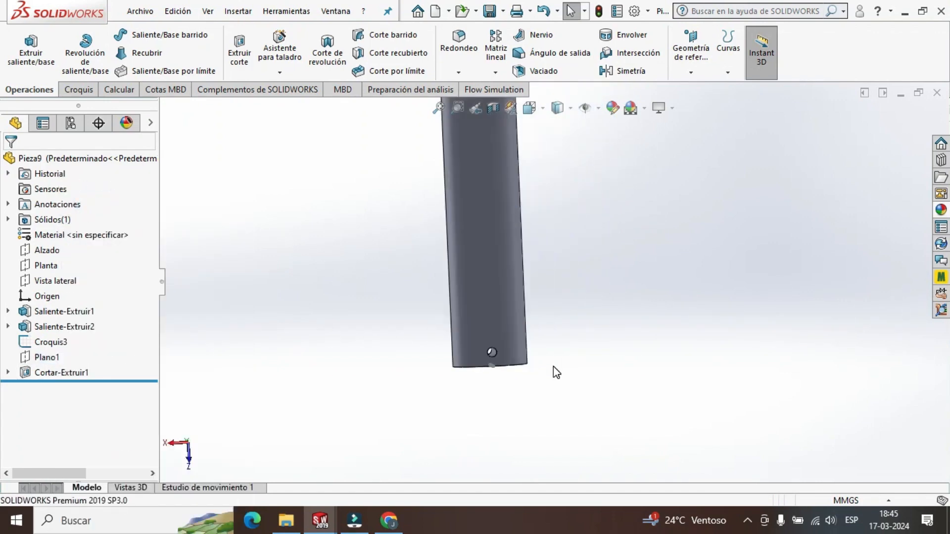
middle_drag(293, 363, 302, 245)
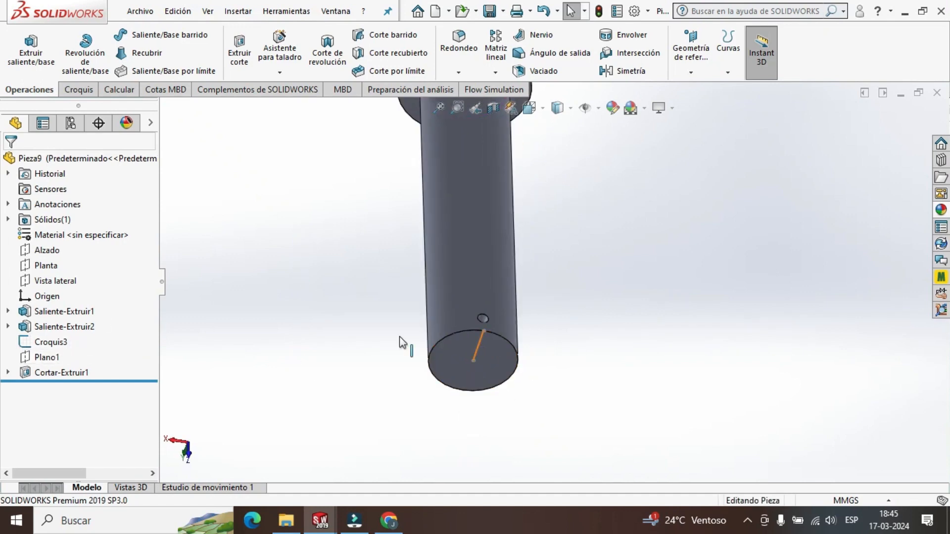
right_click(49, 343)
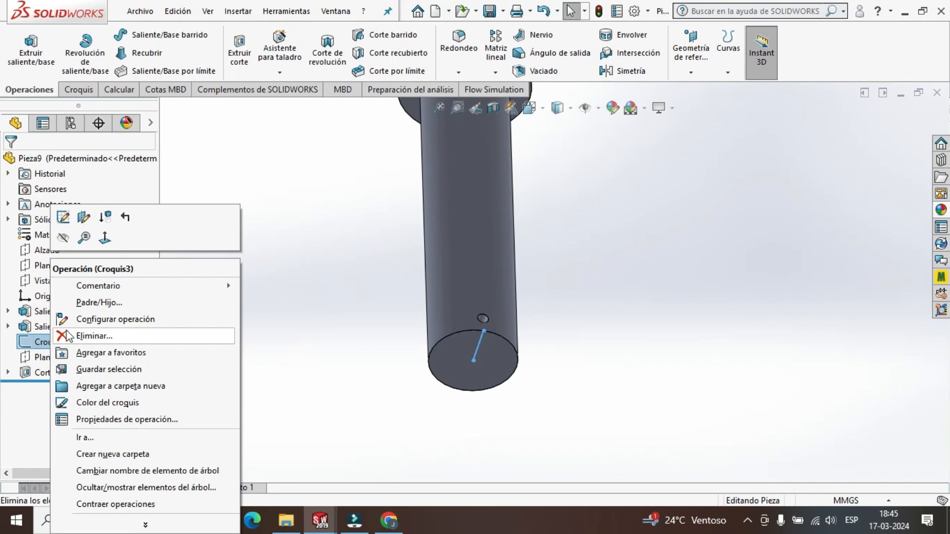
click(68, 240)
middle_drag(623, 222, 596, 326)
scroll(592, 315, down, 1)
scroll(562, 289, up, 1)
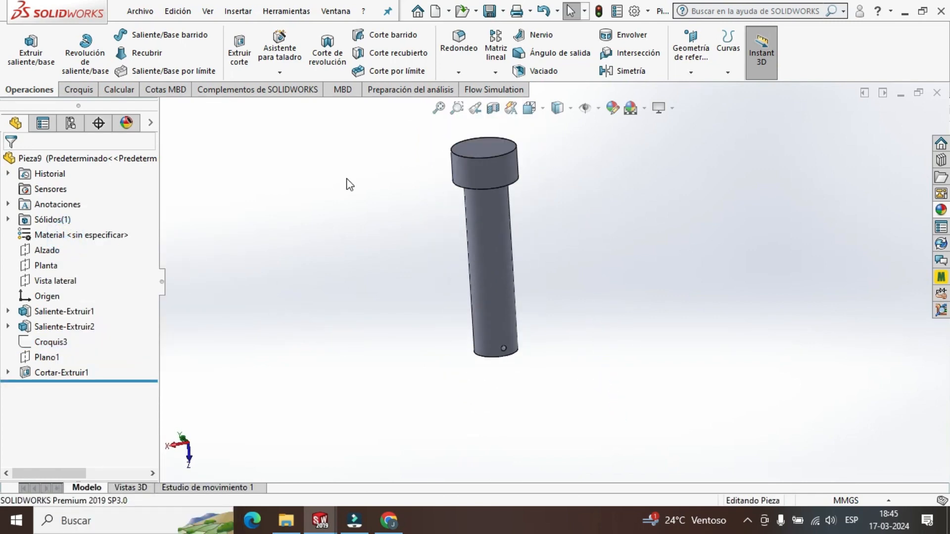
Change the appearance of the whole pin part to black from the greyscale (escala de grises) swatches.
right_click(43, 156)
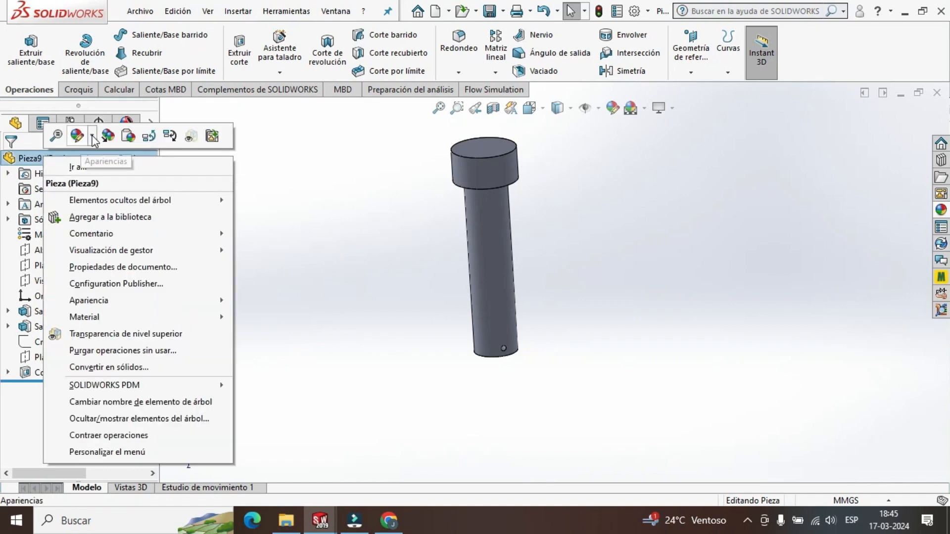
click(91, 135)
click(148, 168)
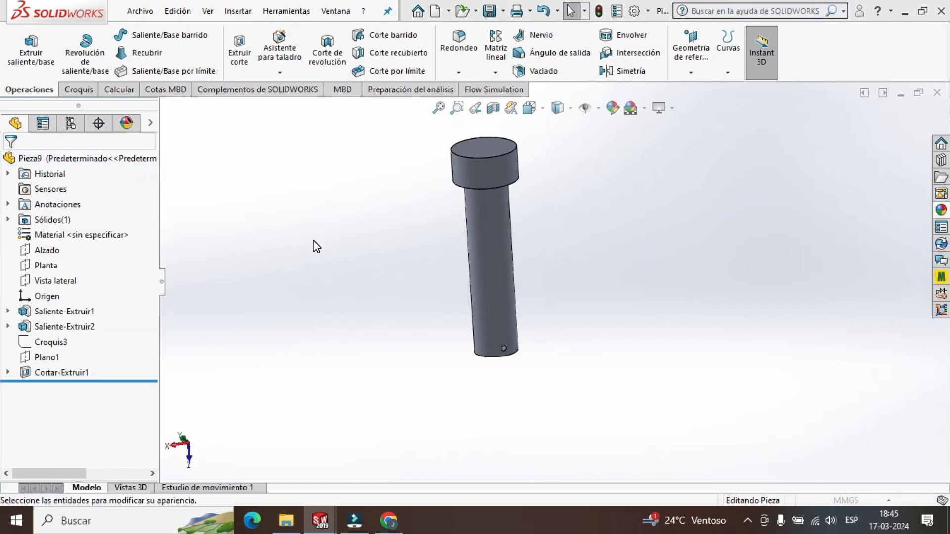
drag(150, 317, 147, 360)
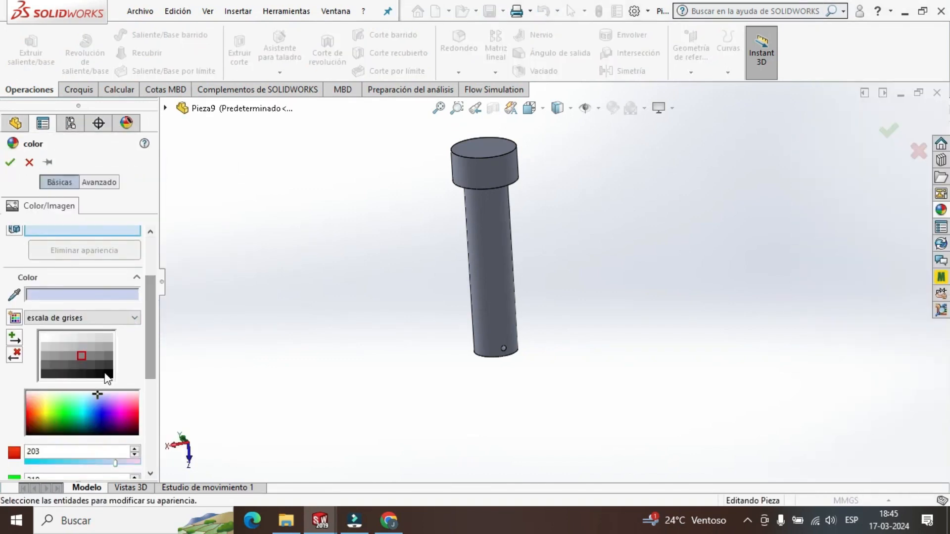
click(106, 376)
click(12, 165)
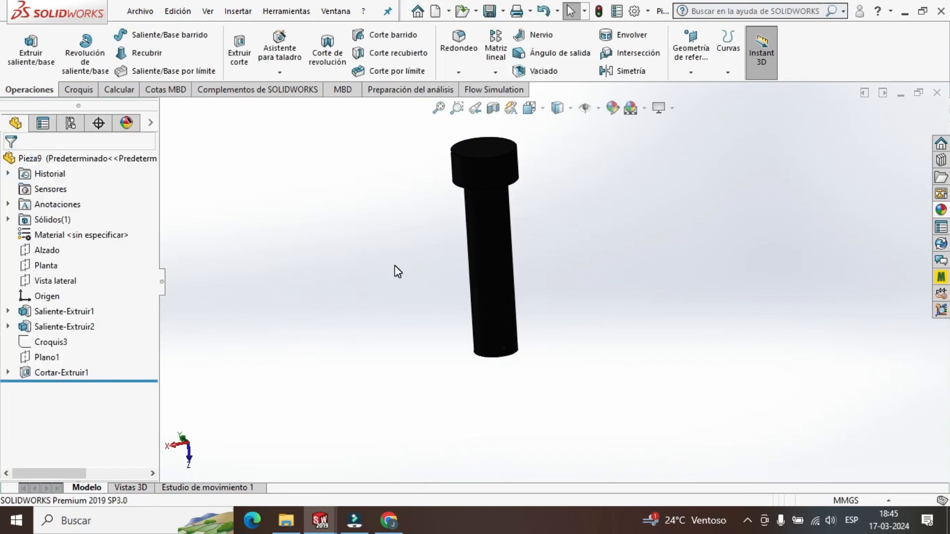
Save the pin as a part file named PASADOR 1 in the SW2 folder.
click(140, 11)
click(173, 180)
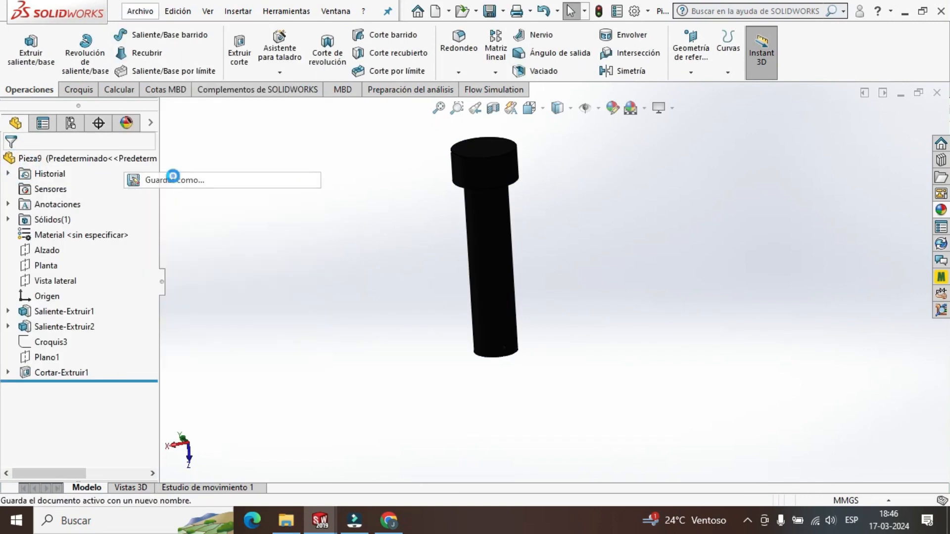
text(PASADOR 1)
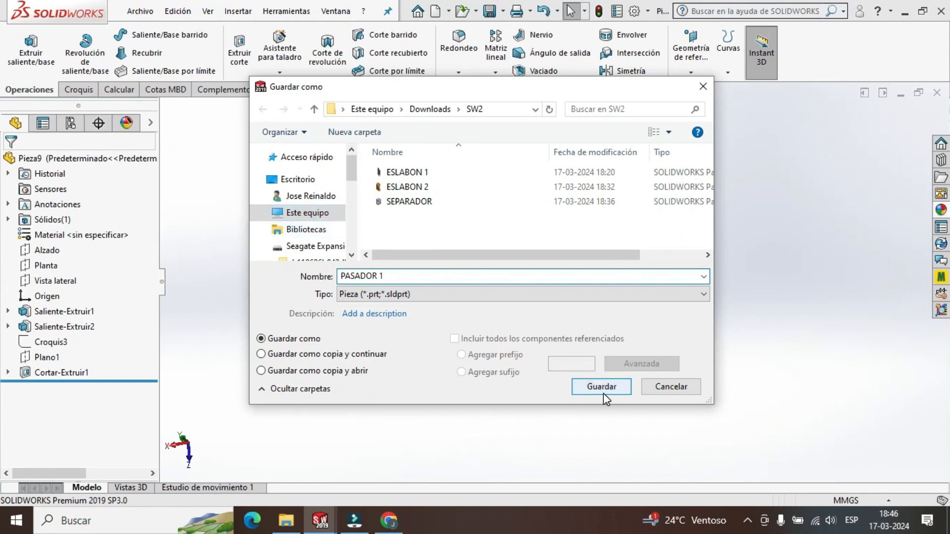
click(603, 392)
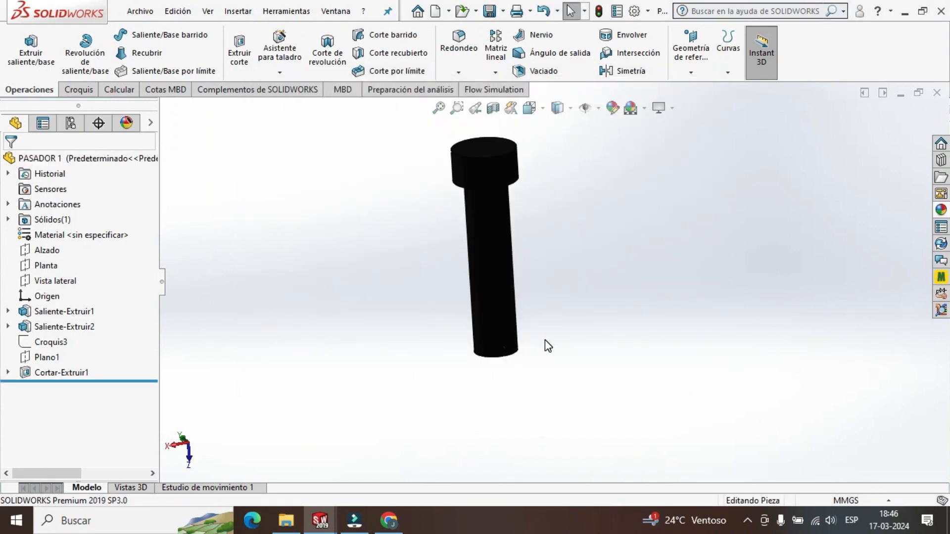
scroll(522, 346, down, 5)
middle_drag(495, 340, 479, 301)
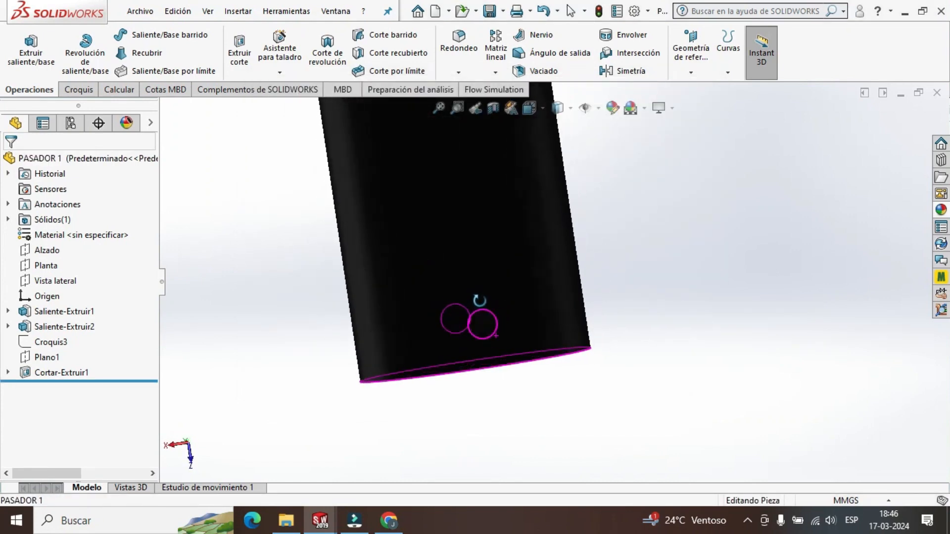
scroll(533, 386, up, 10)
scroll(571, 178, down, 3)
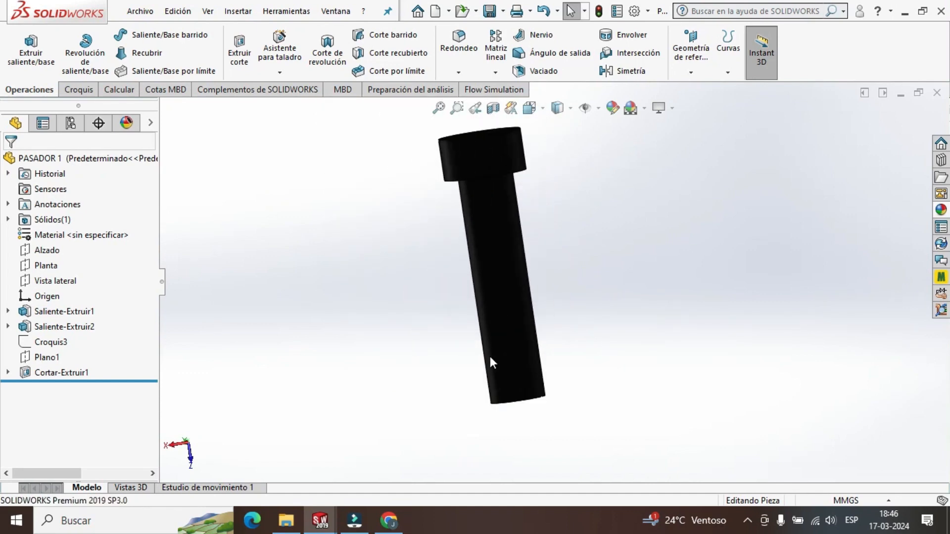
Switch to Ensamblaje A and examine the shape of the retainer inserted through the pin's cross hole from several angles.
mouse_move(321, 519)
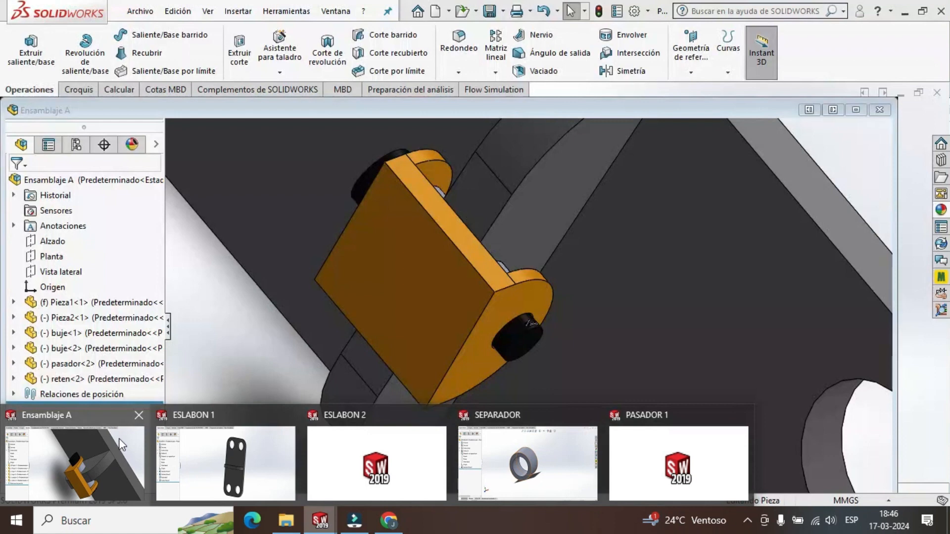
click(119, 441)
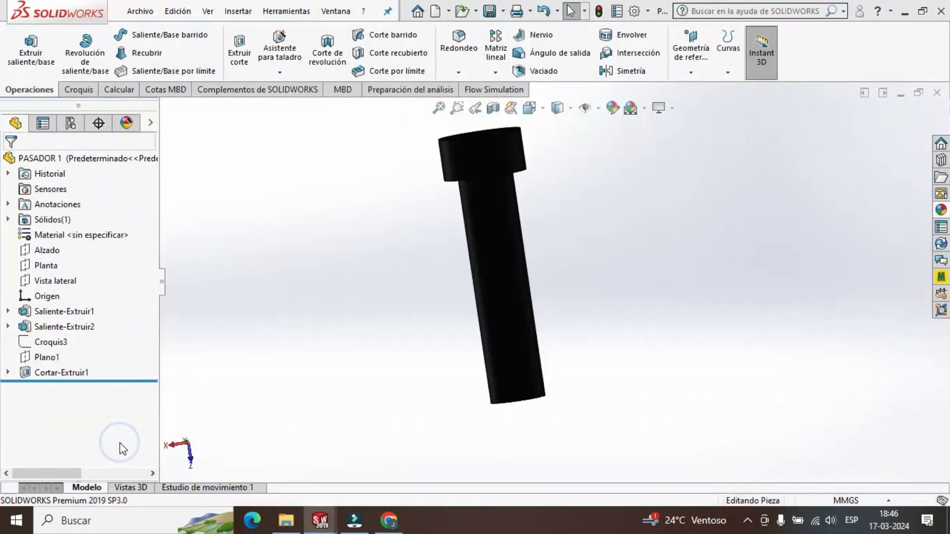
scroll(580, 265, down, 5)
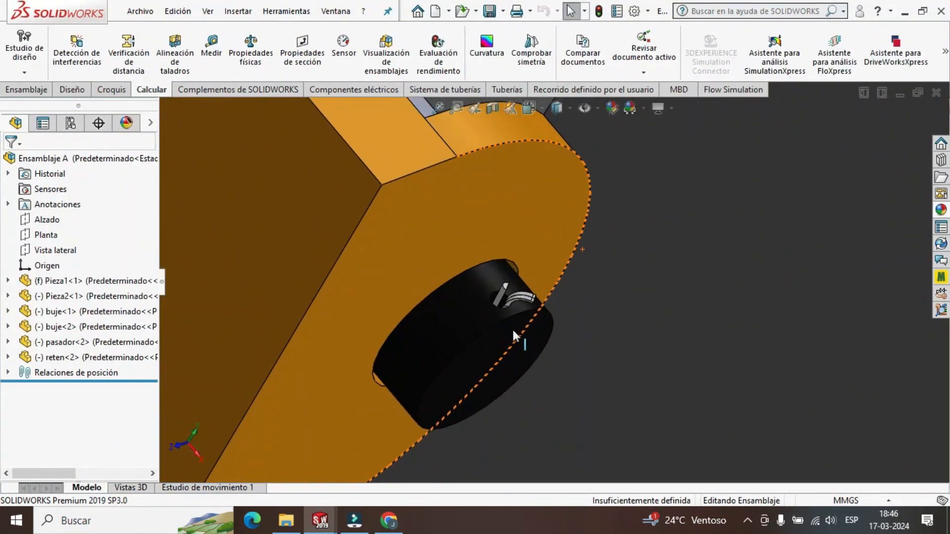
scroll(512, 328, up, 2)
scroll(512, 328, down, 2)
scroll(536, 320, down, 2)
middle_drag(536, 320, 478, 365)
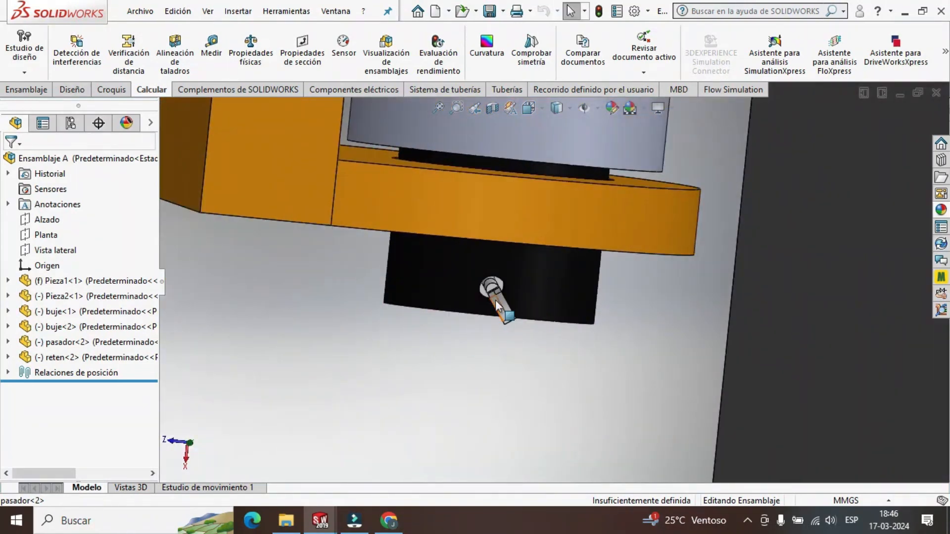
scroll(495, 298, down, 5)
middle_drag(578, 315, 588, 298)
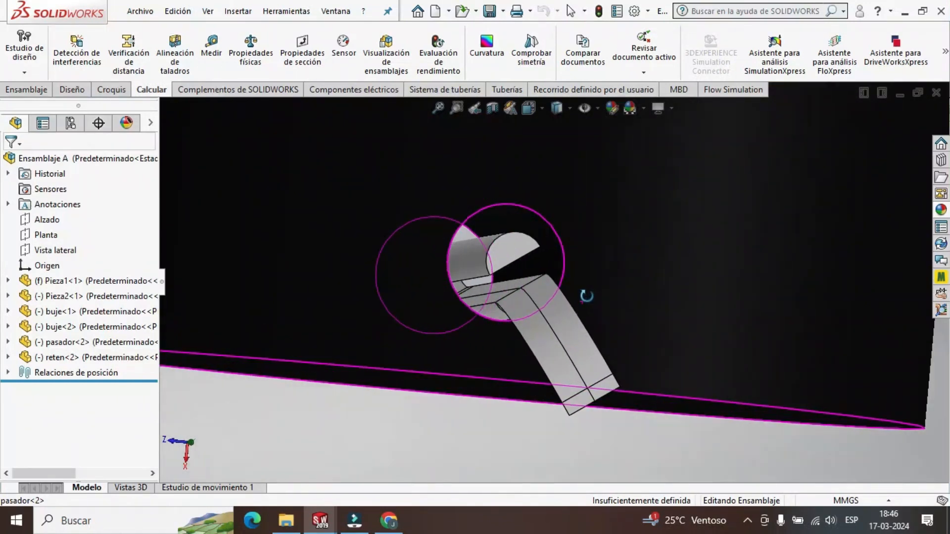
scroll(483, 317, up, 6)
middle_drag(490, 326, 511, 344)
scroll(620, 292, up, 5)
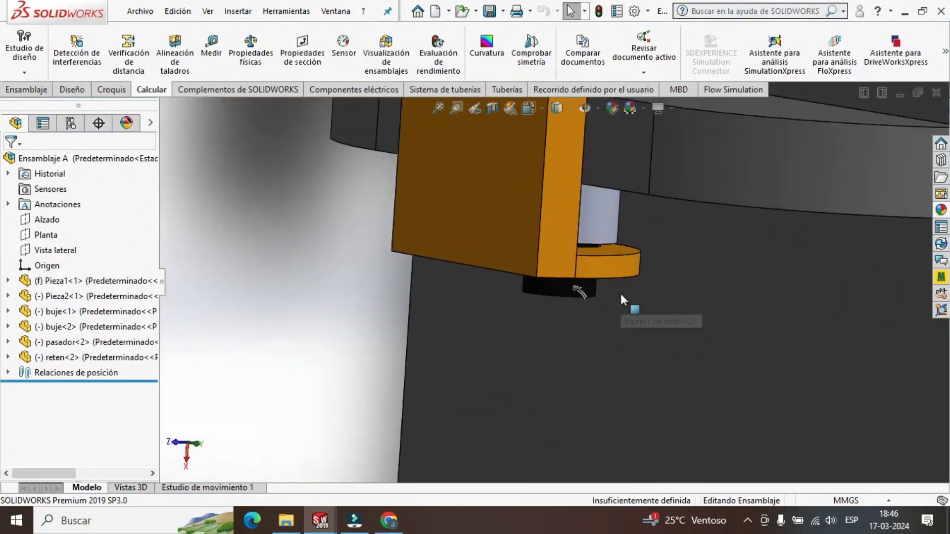
scroll(620, 292, down, 4)
scroll(549, 279, down, 3)
middle_drag(548, 279, 517, 275)
scroll(518, 275, down, 3)
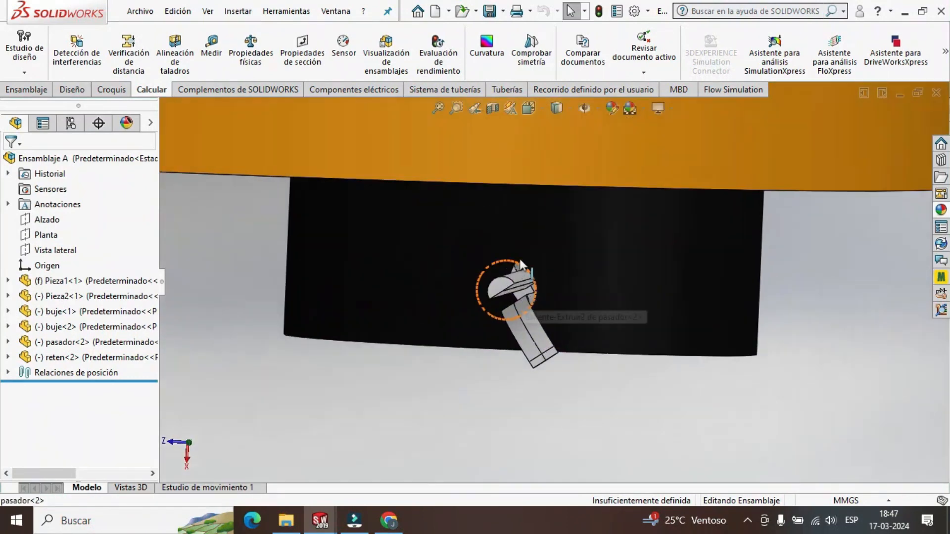
scroll(506, 368, up, 6)
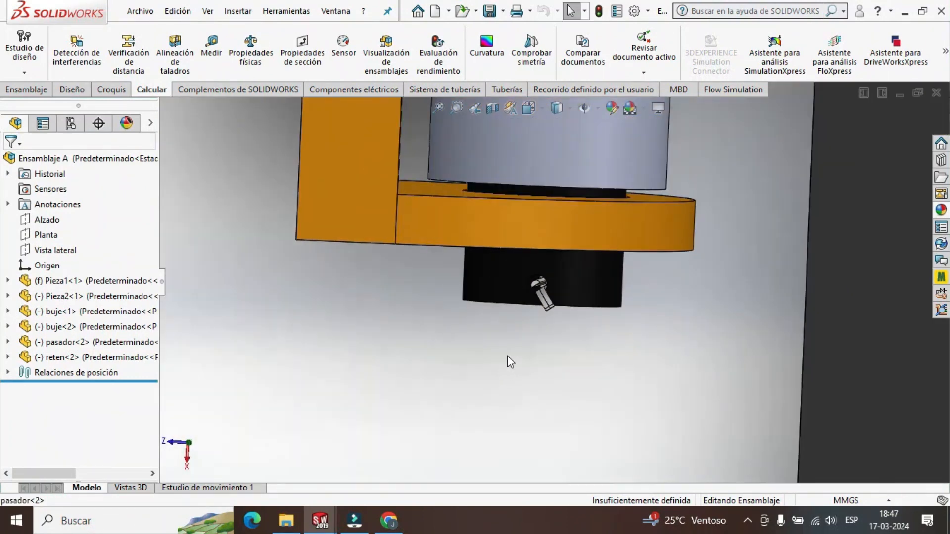
middle_drag(506, 355, 528, 317)
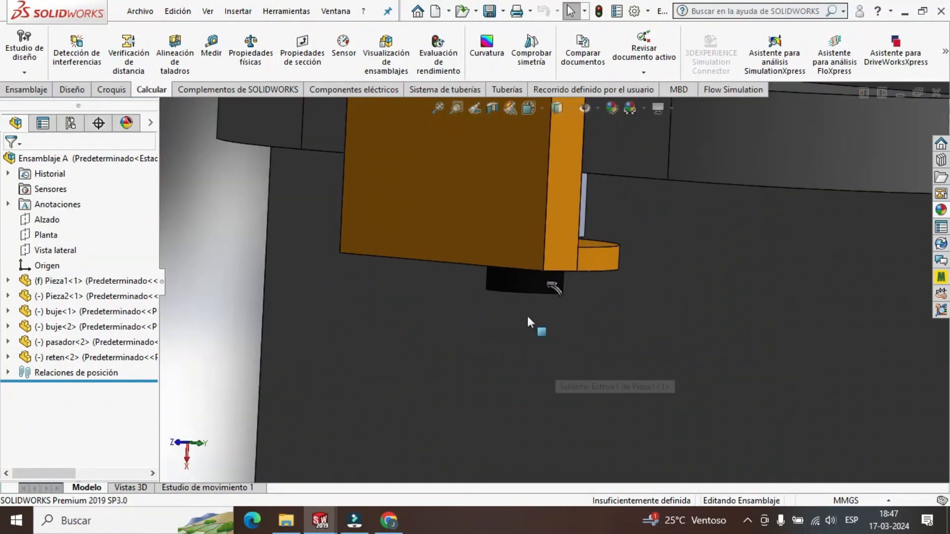
Create a new part document for the retainer.
click(141, 11)
click(148, 31)
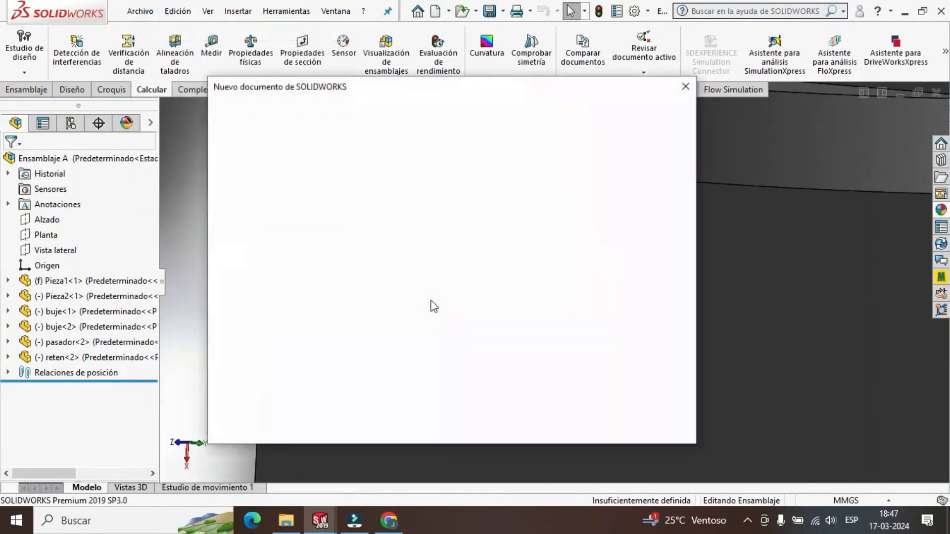
click(517, 412)
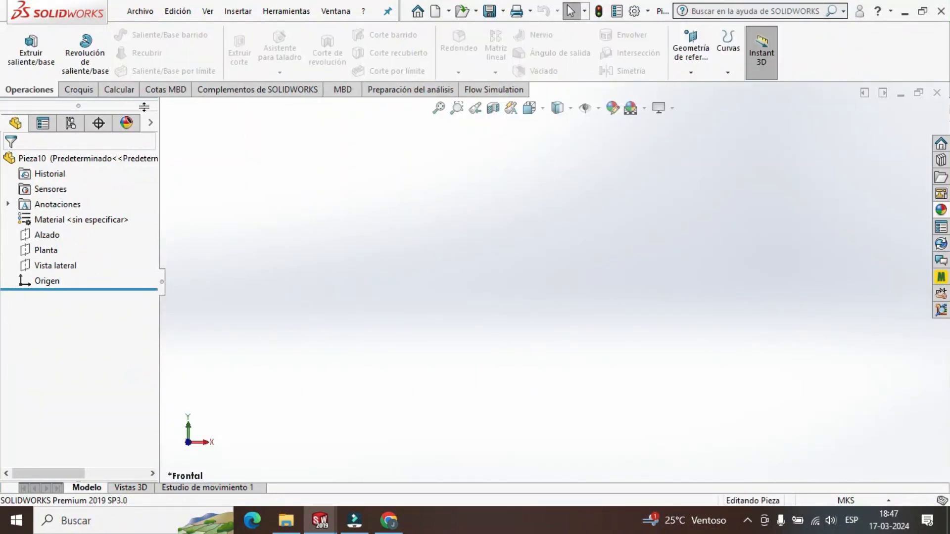
Sketch a circle about 64 mm in diameter on the Alzado plane, centred on the origin.
click(79, 89)
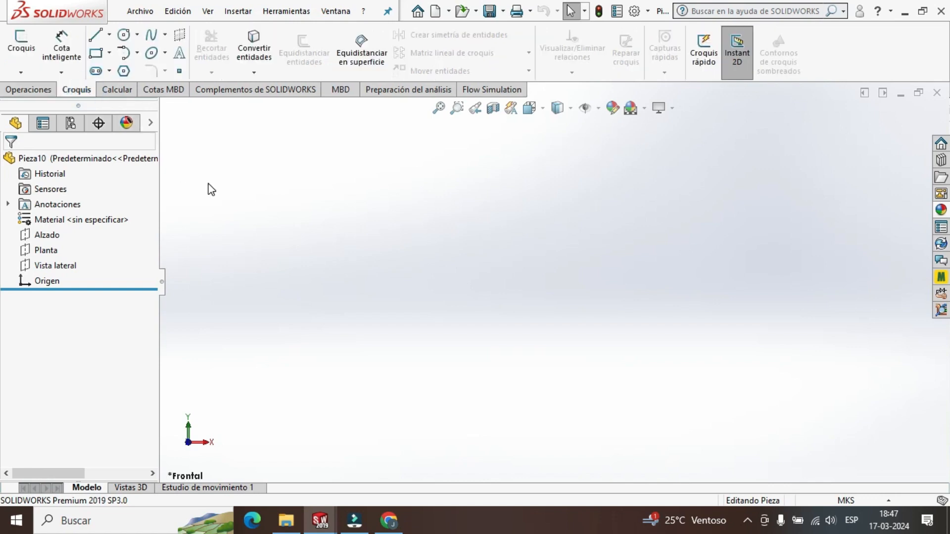
click(124, 35)
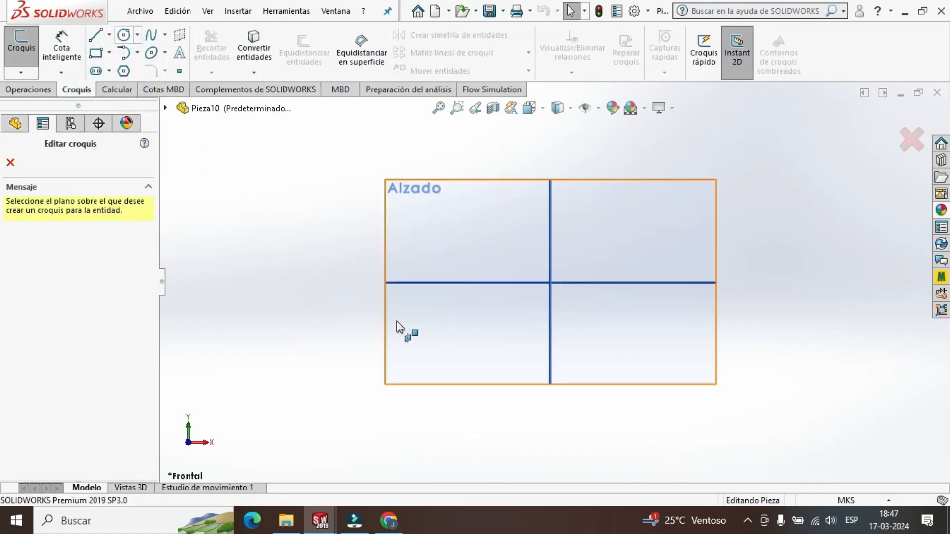
click(417, 238)
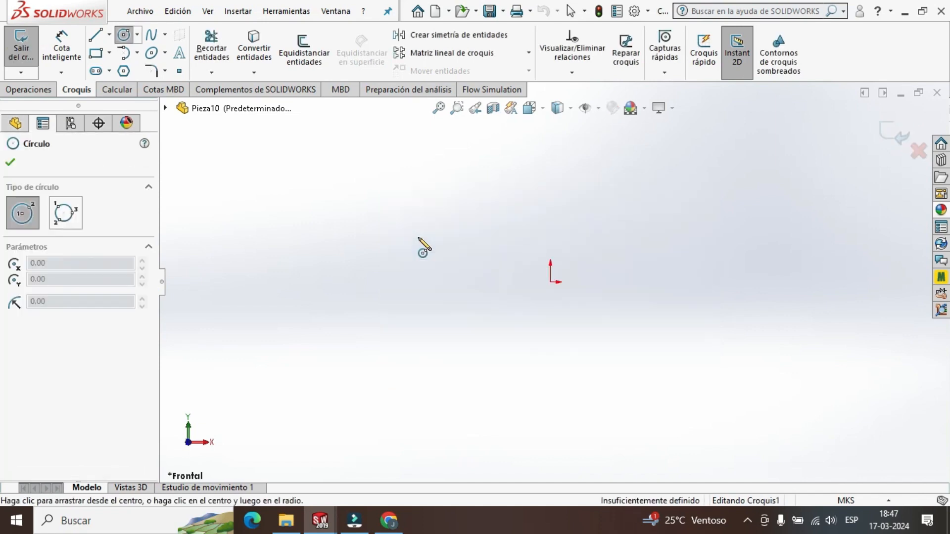
click(551, 283)
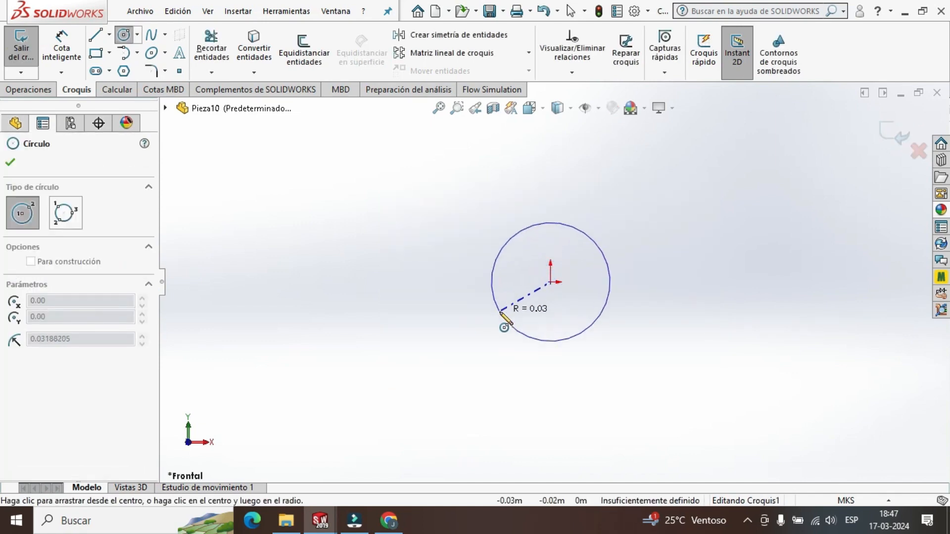
click(506, 323)
key(Escape)
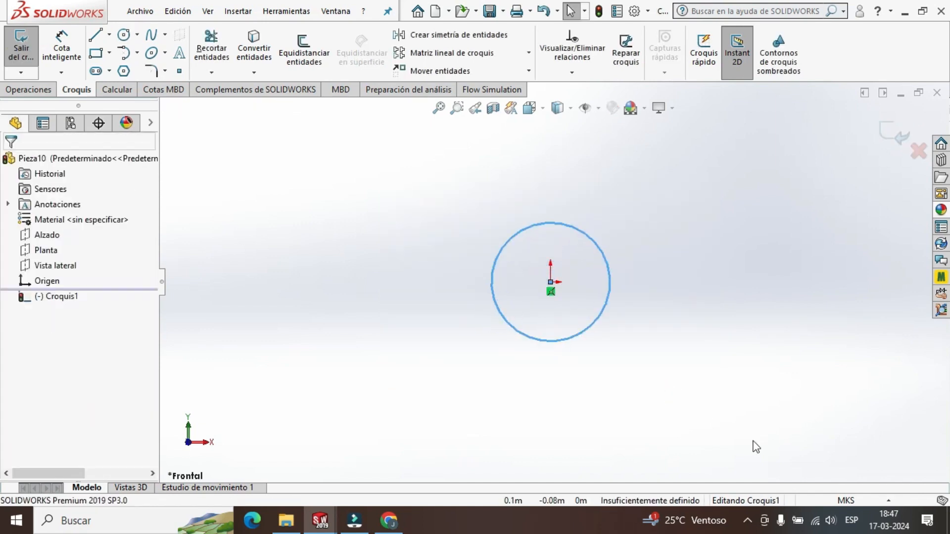
Set the document units to MMGS (millimetre, gram, second) and reopen the circle's sketch for editing.
click(846, 501)
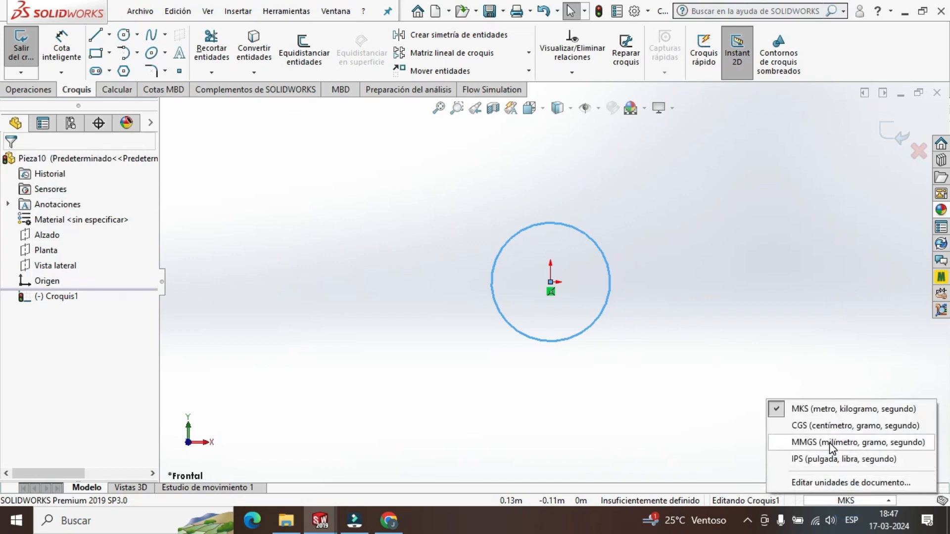
click(829, 443)
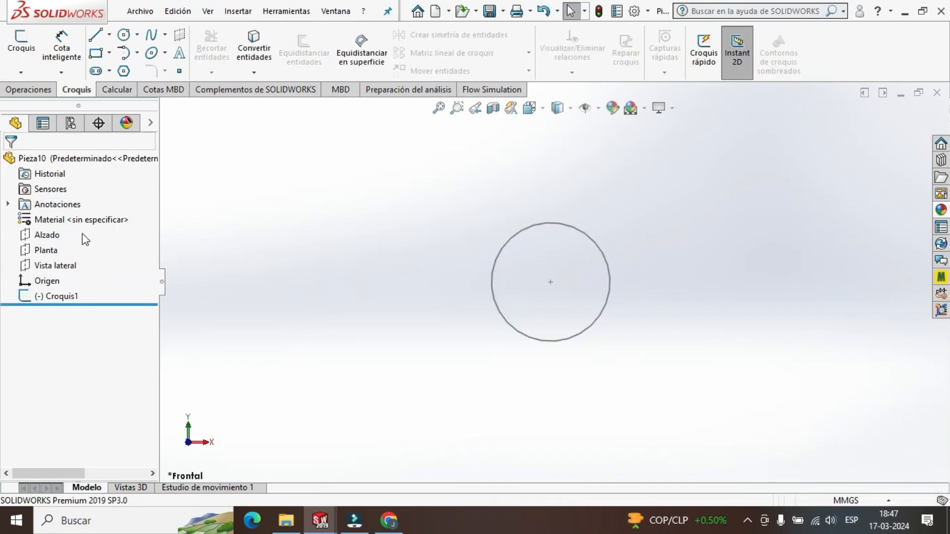
click(52, 295)
right_click(51, 296)
click(75, 216)
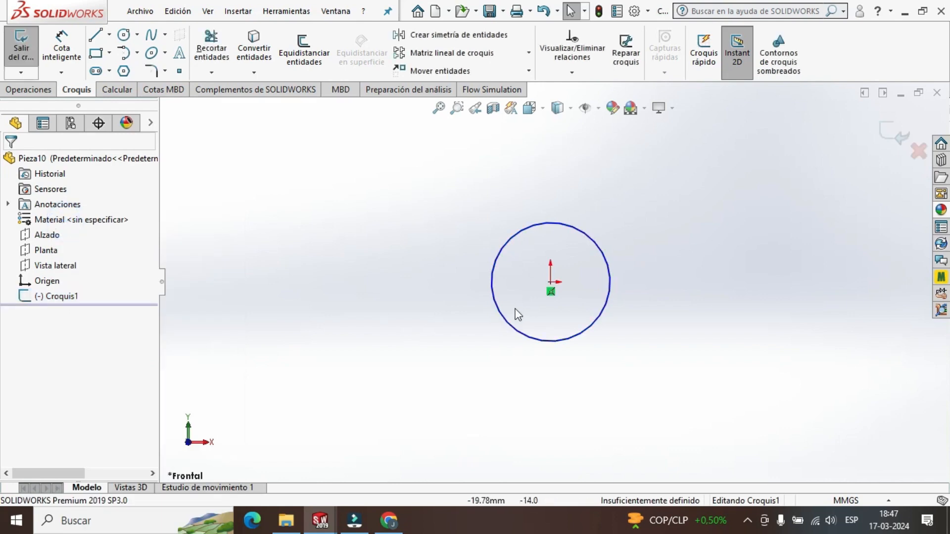
Set the radius of the origin-centred circle to 0.5 mm.
click(520, 236)
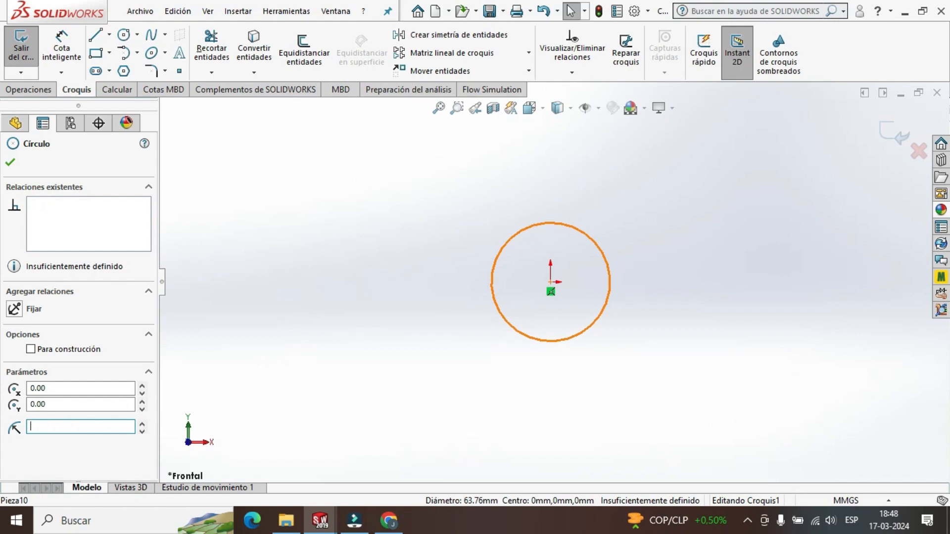
text(0.5)
key(Return)
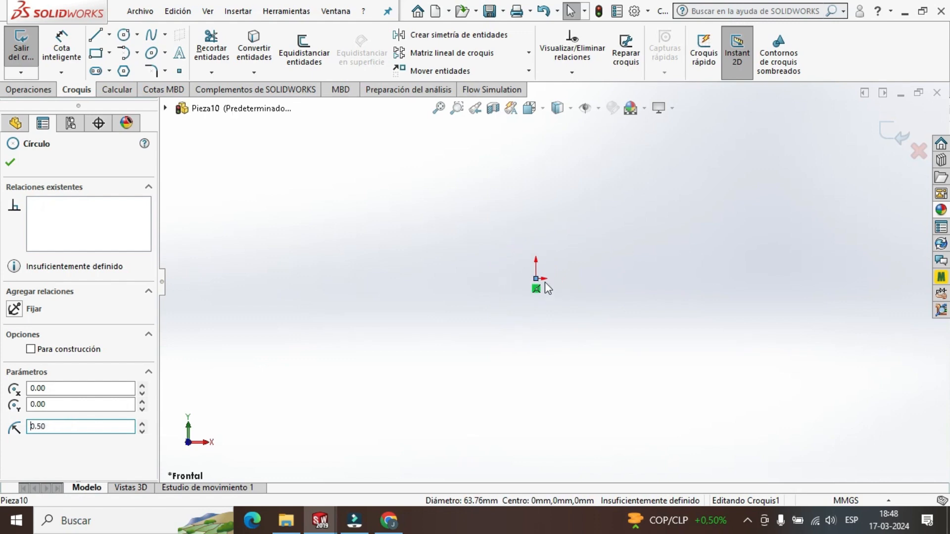
Accept the circle's parameters and draw a horizontal line across its full diameter, passing through the origin.
scroll(551, 286, down, 5)
scroll(497, 257, up, 2)
scroll(490, 255, down, 3)
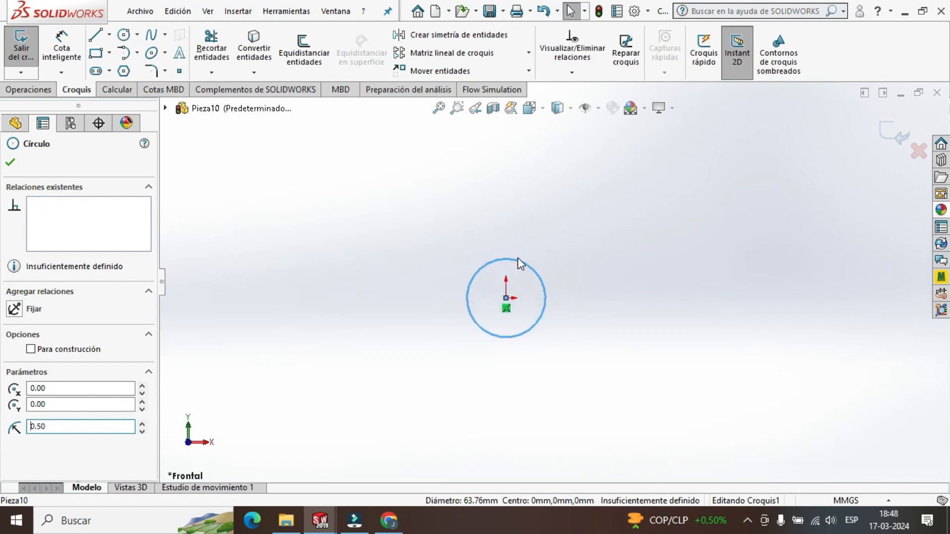
click(15, 165)
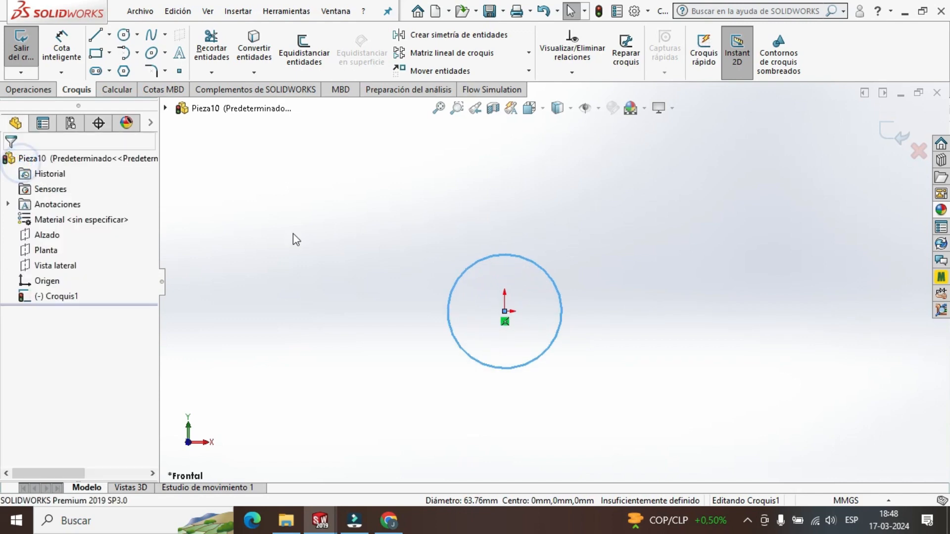
click(96, 43)
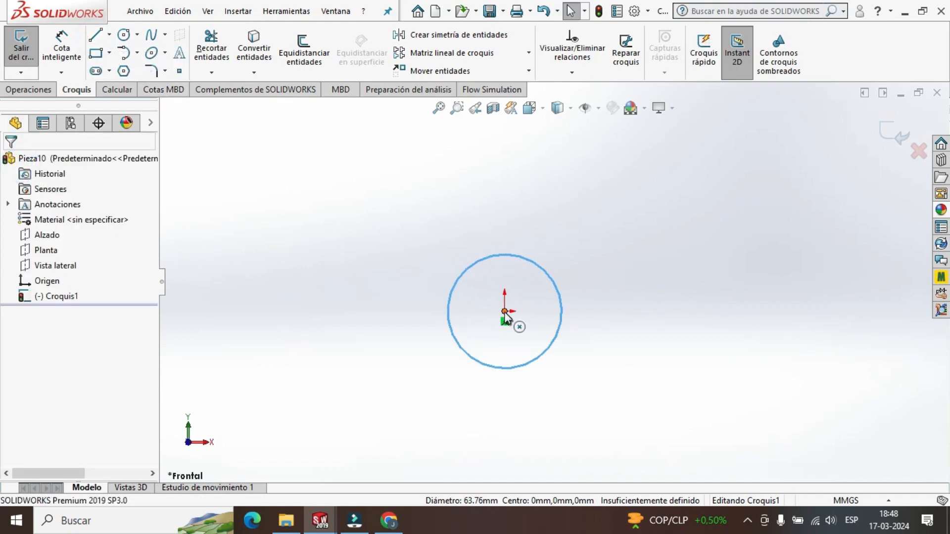
scroll(546, 318, down, 3)
click(105, 35)
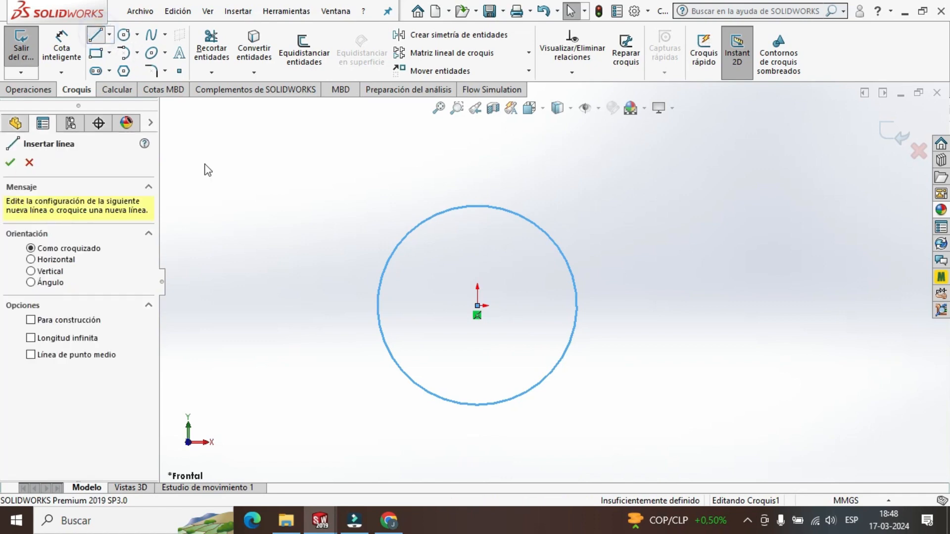
click(376, 305)
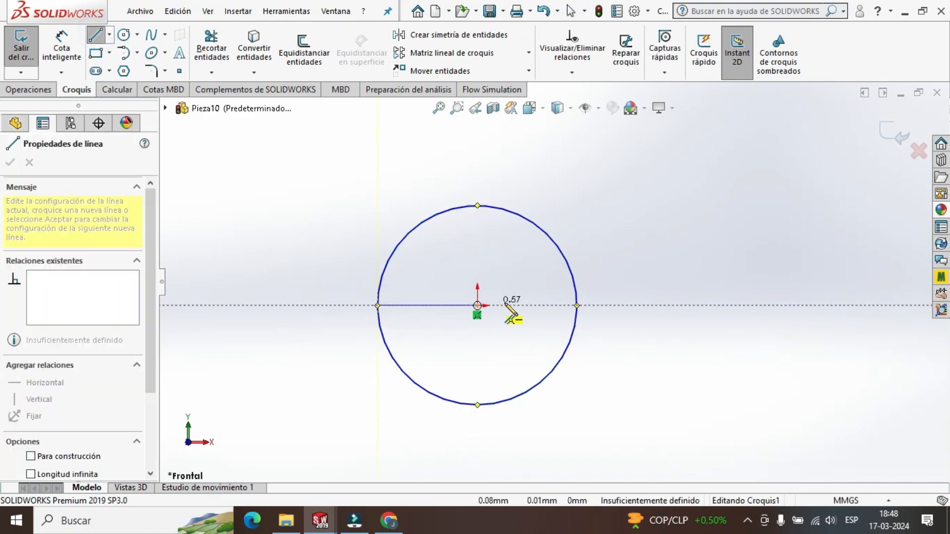
click(577, 306)
key(Escape)
key(Escape)
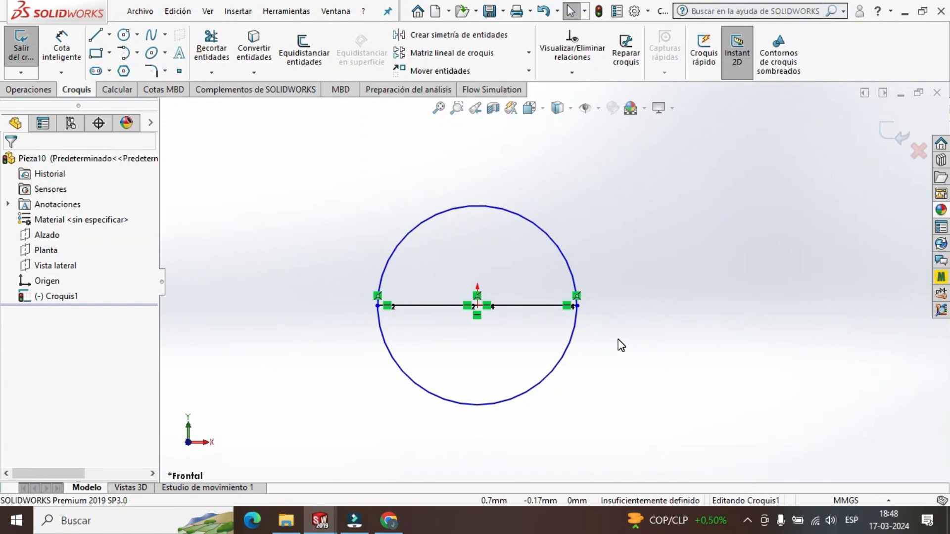
Look through the available sketch entity, sketch tool and sketch setting commands for the circle sketch.
click(286, 11)
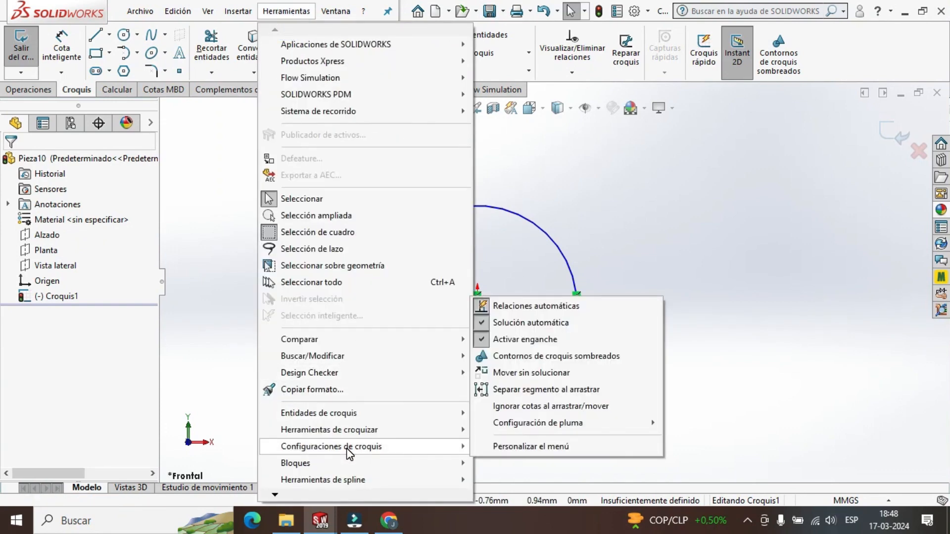
mouse_move(348, 435)
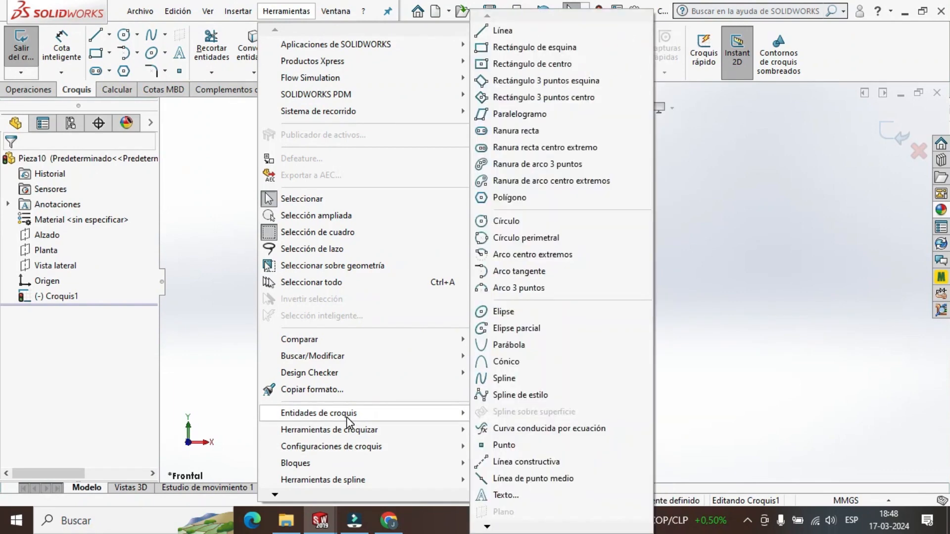
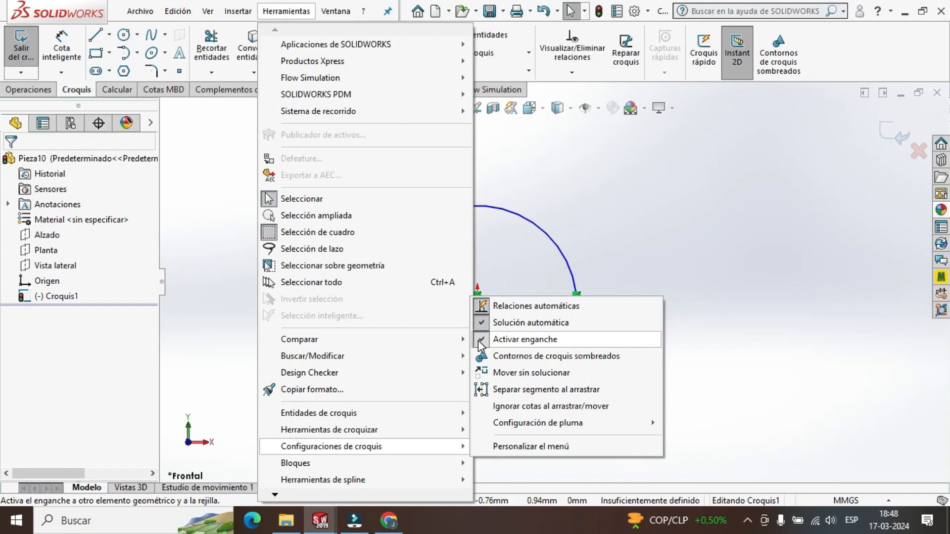
Toggle sketch snapping, trim away the lower half of the circle, and exit the sketch.
click(479, 340)
scroll(542, 329, down, 2)
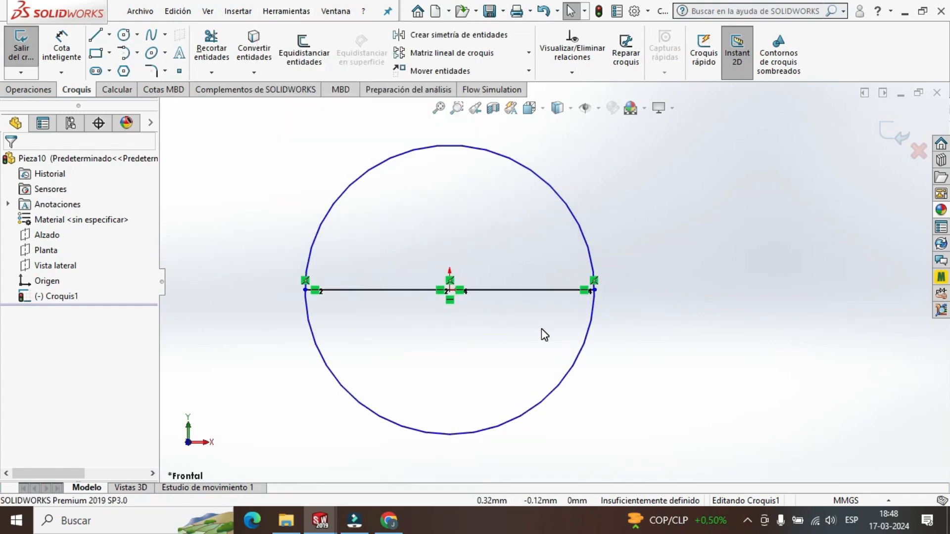
scroll(495, 265, up, 1)
click(216, 54)
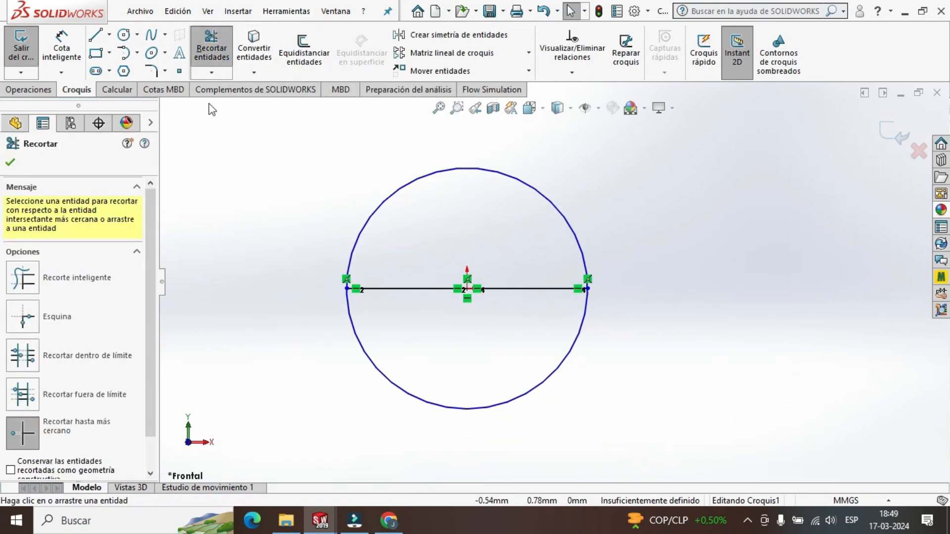
click(462, 408)
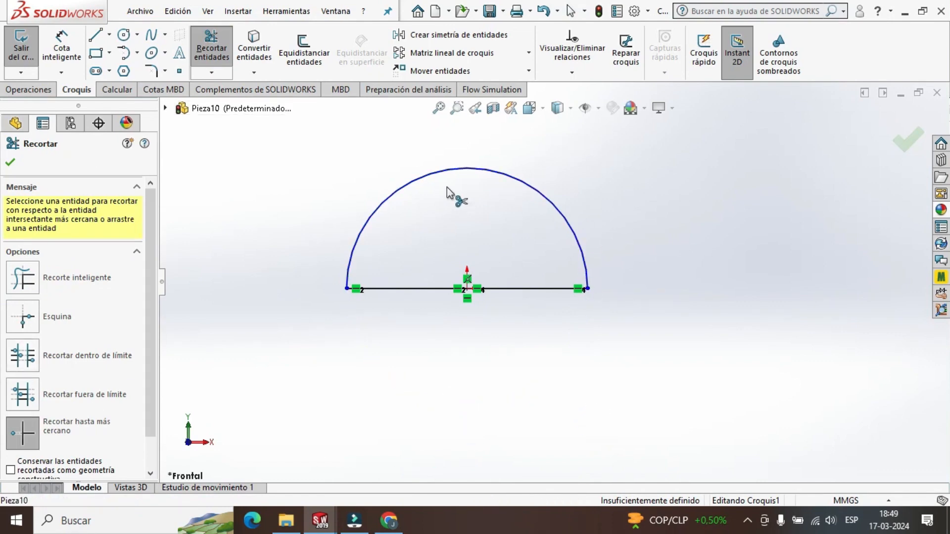
click(6, 164)
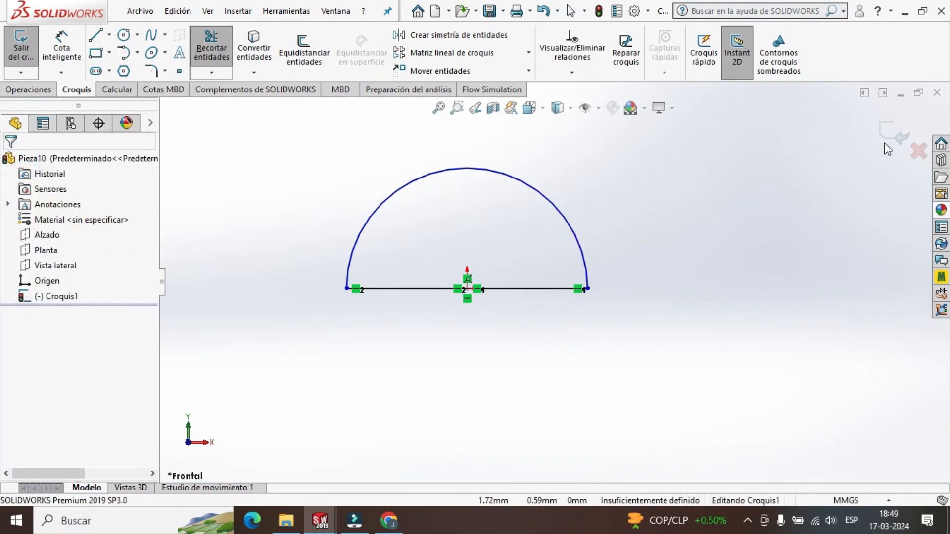
click(896, 142)
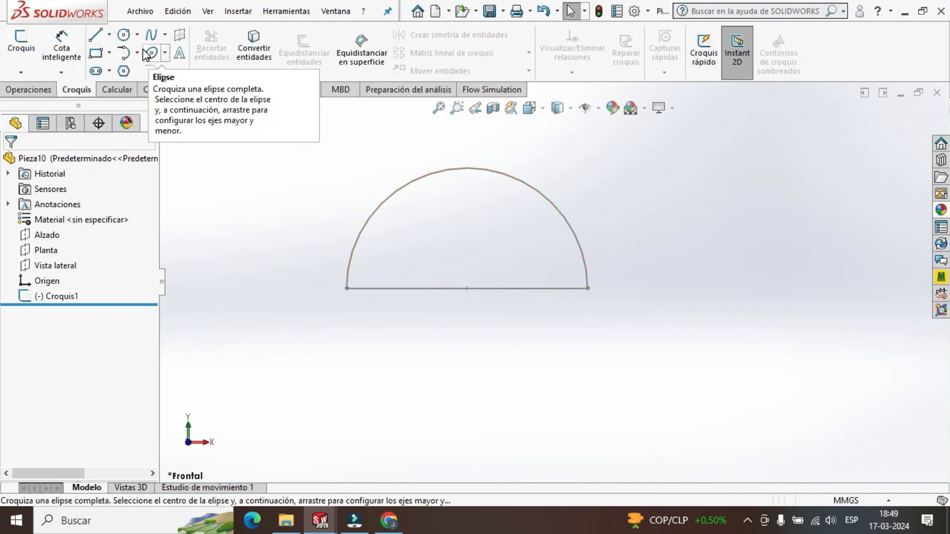
Sketch a horizontal line about 4.9 mm long on the Vista lateral plane, starting on the semicircle's edge-on line just above the origin.
scroll(553, 285, up, 2)
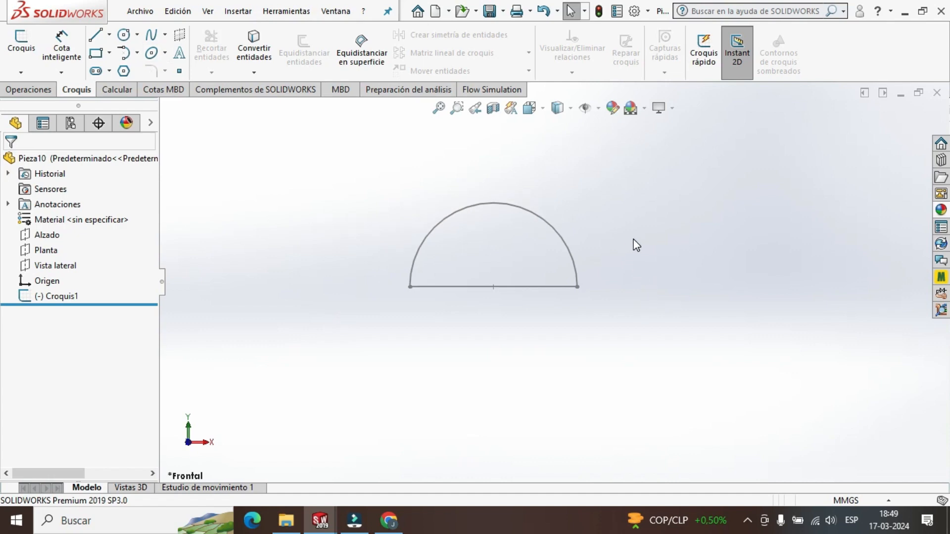
mouse_move(637, 245)
middle_down()
mouse_move(556, 267)
mouse_move(547, 285)
middle_up()
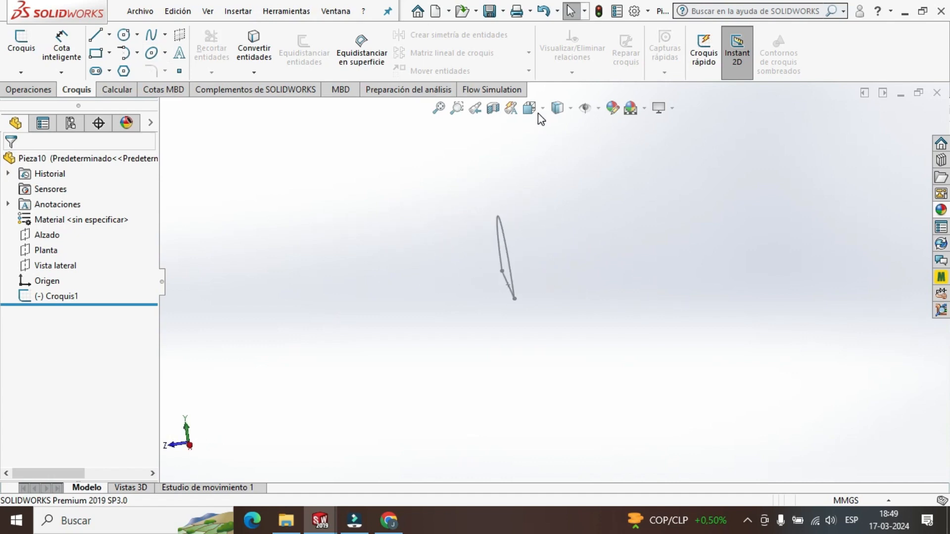
click(51, 272)
click(125, 247)
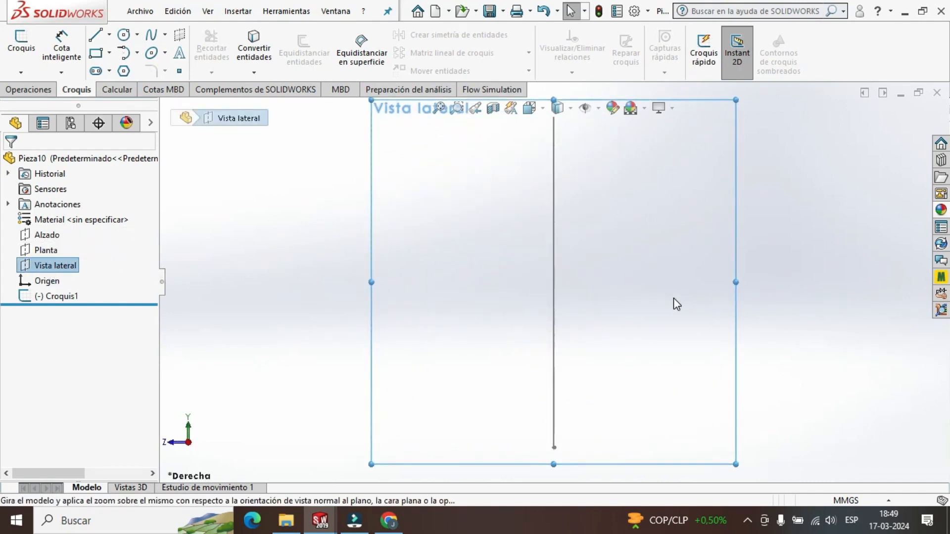
scroll(638, 288, down, 2)
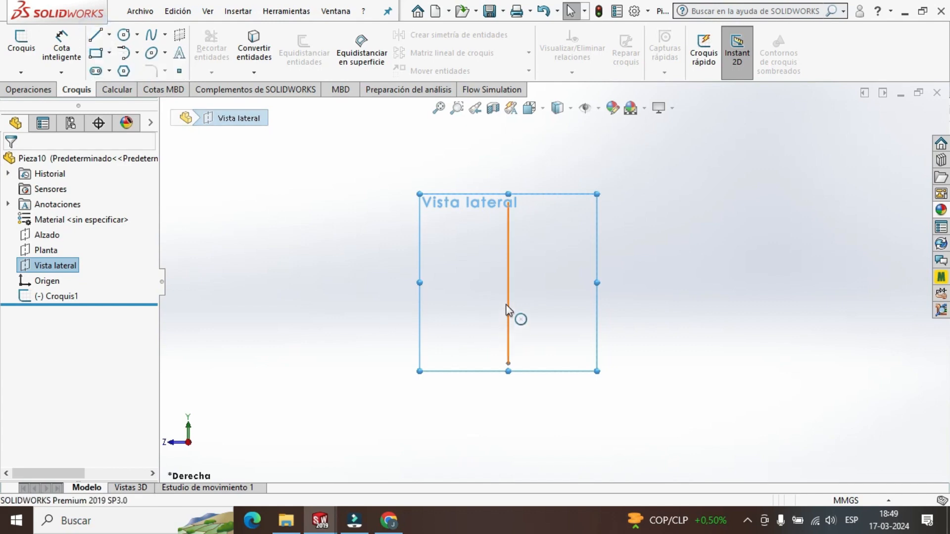
click(95, 34)
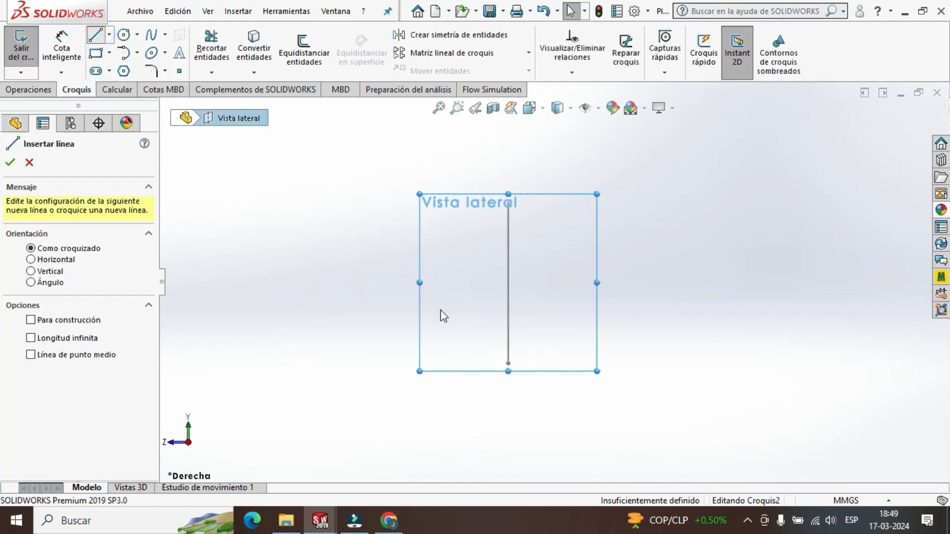
click(507, 282)
scroll(508, 282, down, 5)
scroll(700, 291, up, 1)
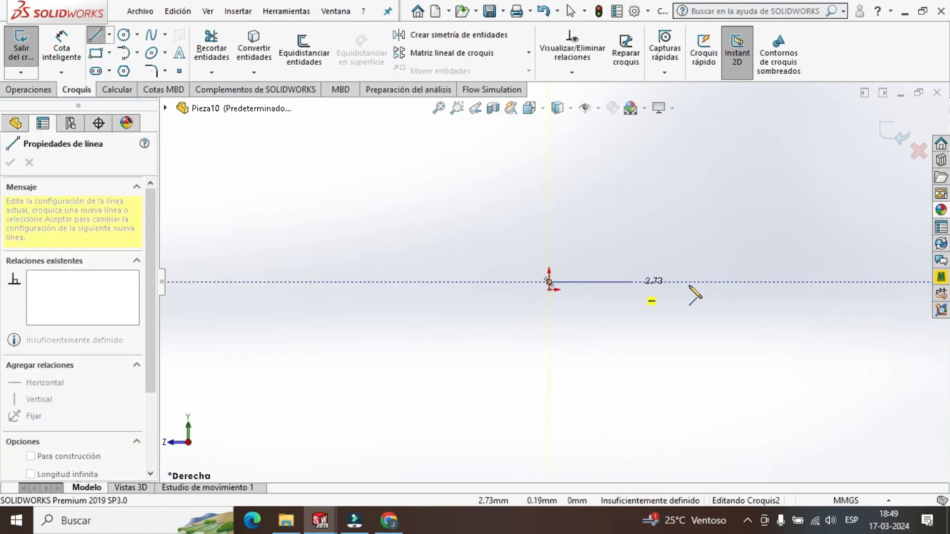
scroll(690, 288, down, 2)
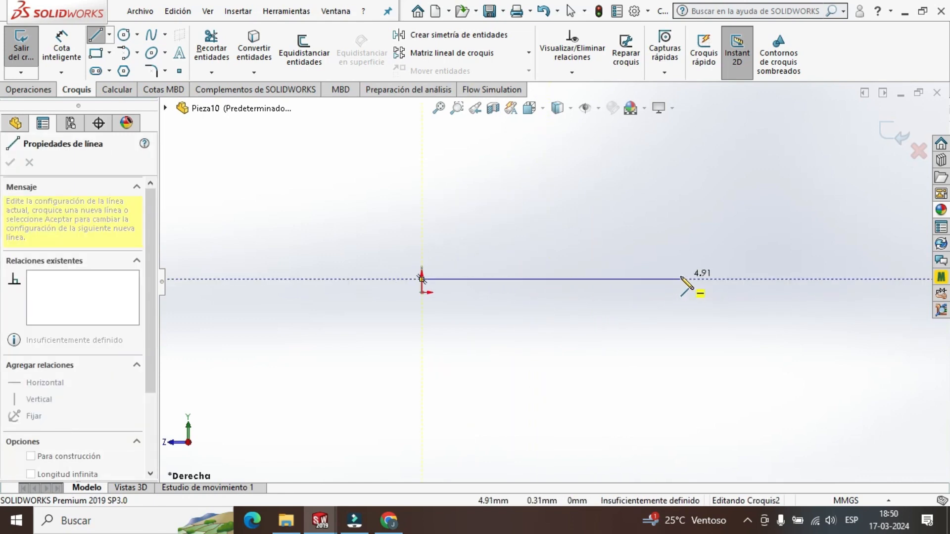
click(681, 279)
key(Escape)
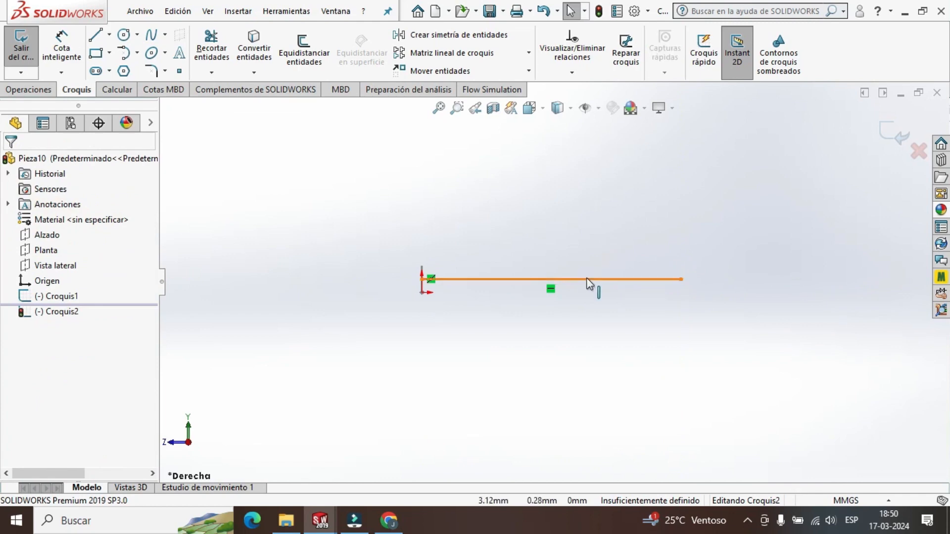
Set the horizontal line's length to 20 mm.
click(589, 280)
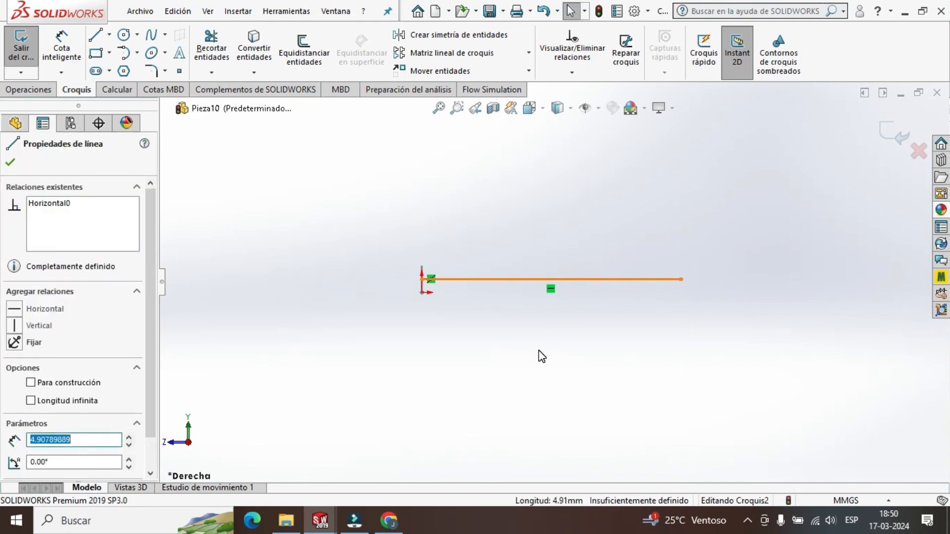
text(1)
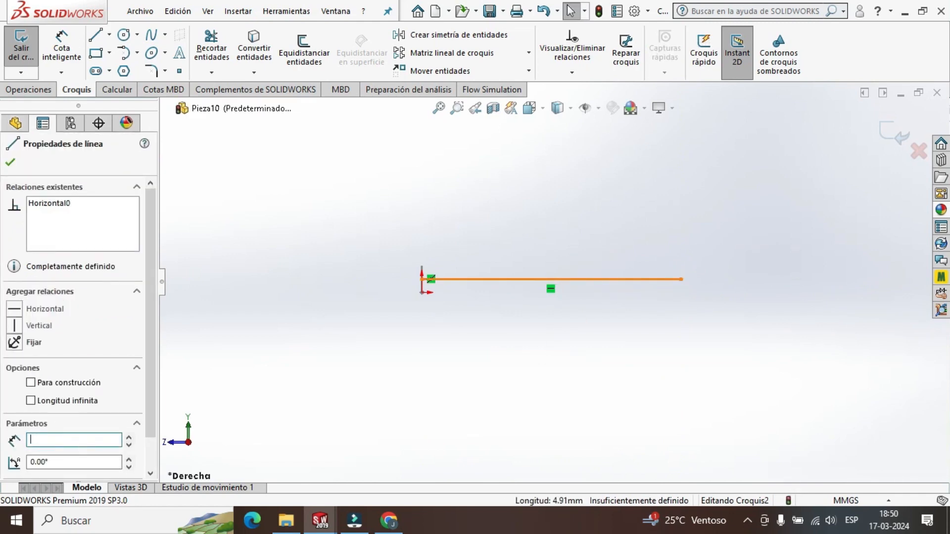
key(Return)
scroll(755, 315, up, 9)
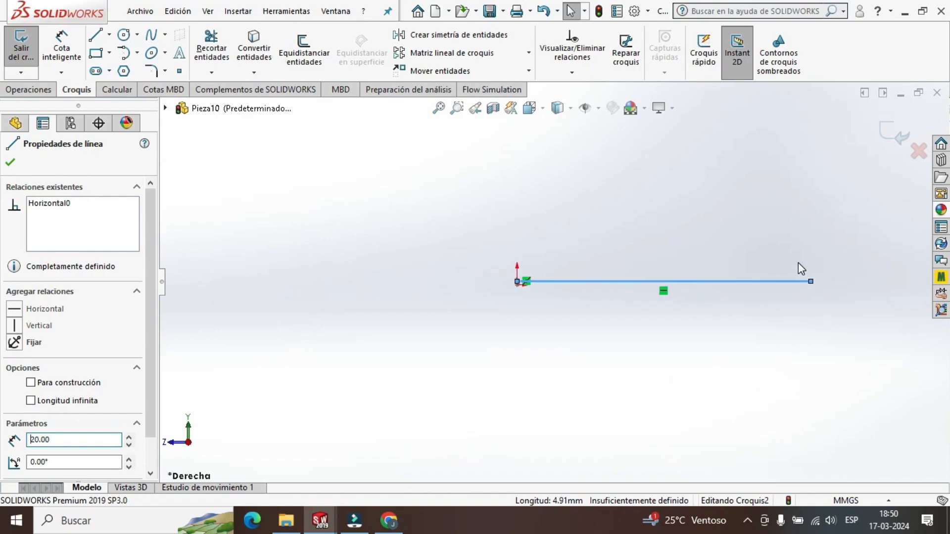
scroll(785, 274, down, 4)
scroll(536, 292, up, 2)
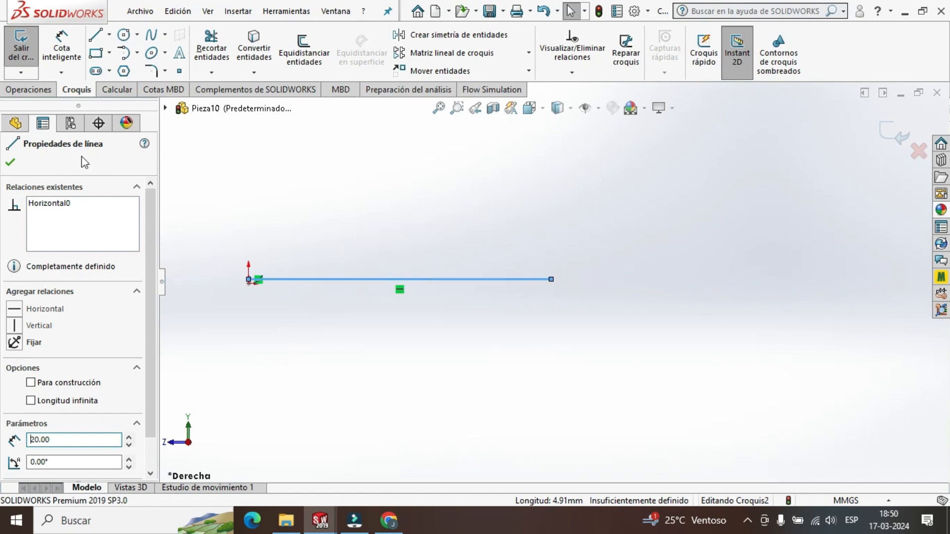
Draw a vertical construction line downward from the far end of the 20 mm line and set its length to 0.5 mm.
click(111, 37)
click(113, 65)
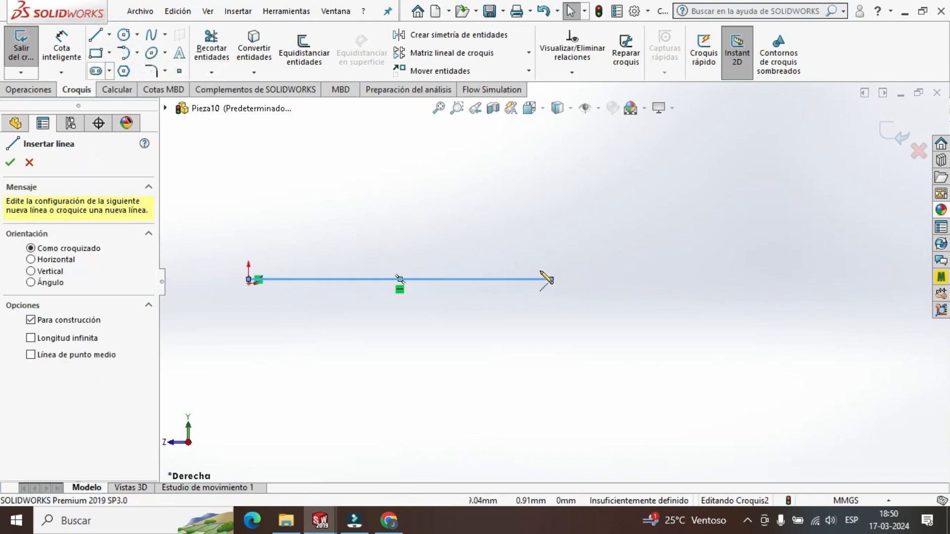
scroll(550, 273, down, 6)
click(558, 310)
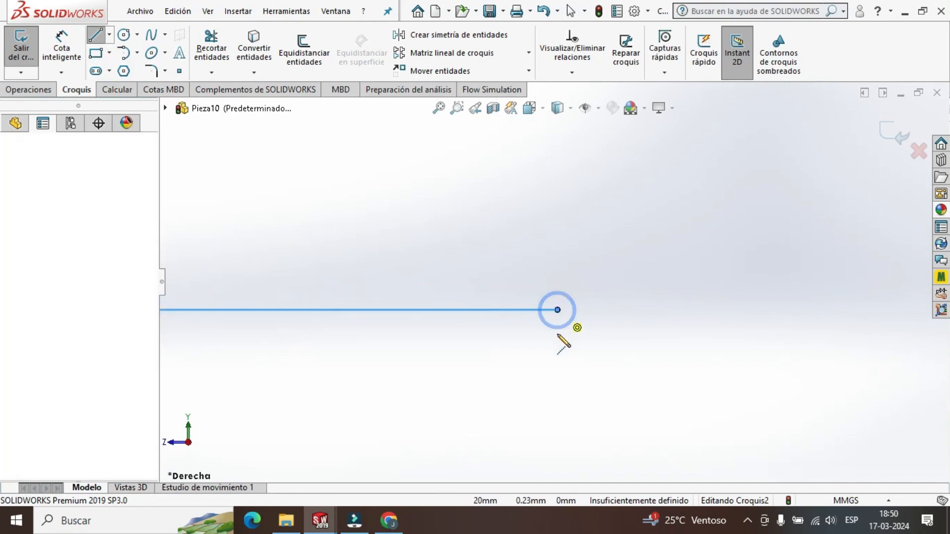
click(557, 347)
key(Escape)
click(557, 336)
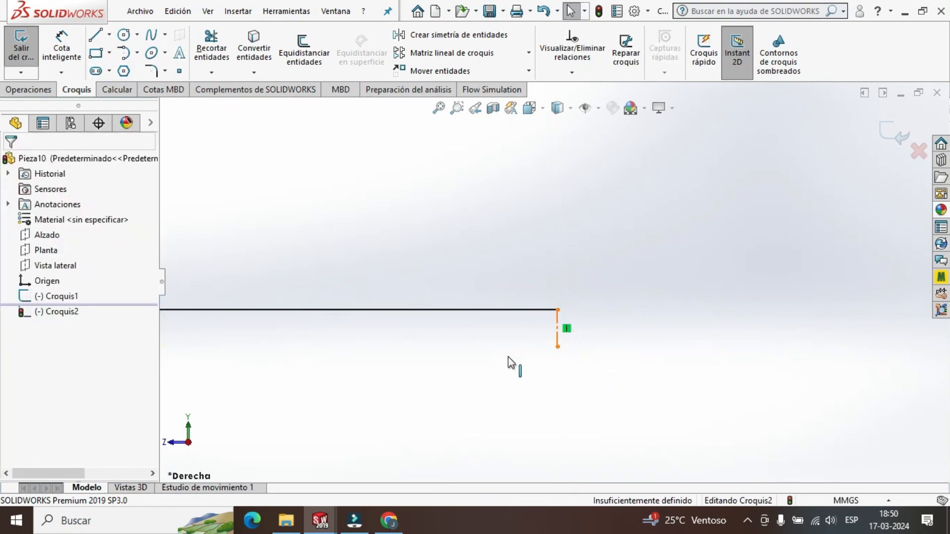
text(0.5)
key(Return)
scroll(496, 381, up, 3)
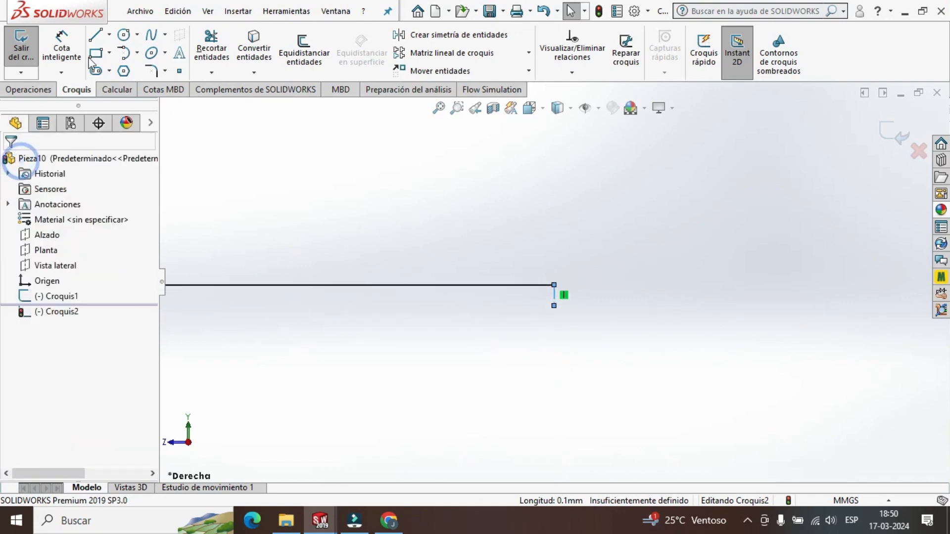
Draw a line from the lower end of the construction line back to the origin.
click(95, 35)
scroll(549, 326, down, 4)
click(564, 307)
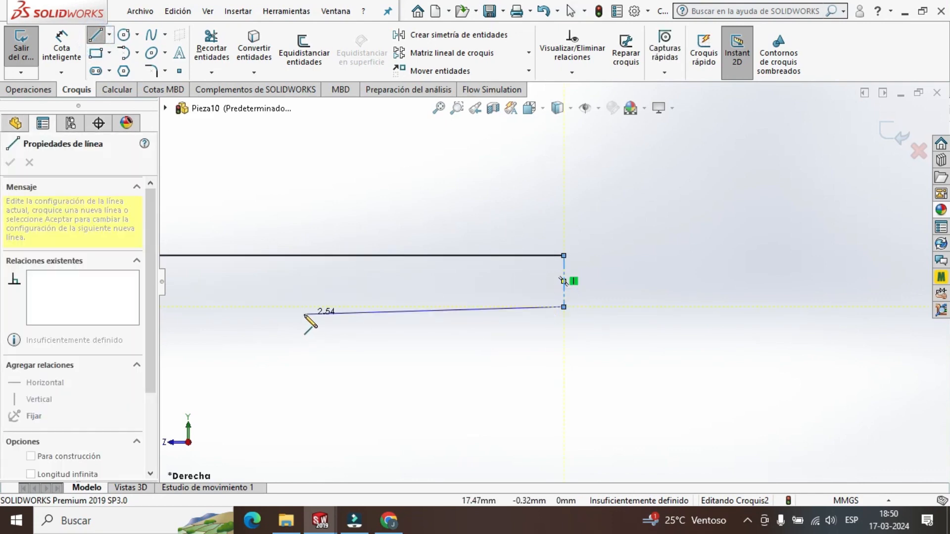
scroll(296, 311, up, 6)
scroll(265, 294, down, 6)
scroll(435, 290, down, 4)
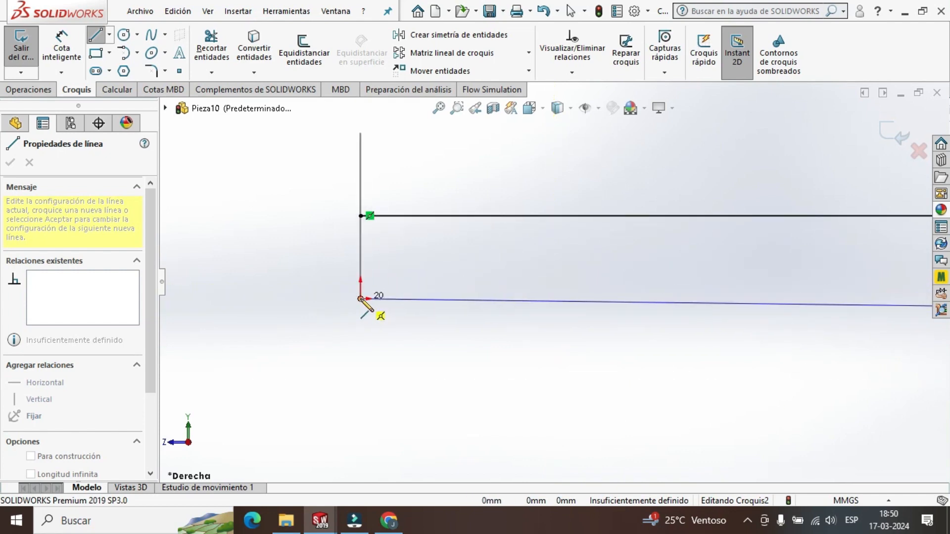
click(360, 299)
Continue with a vertical line about 3.2 mm long straight down from the origin and end the line chain.
scroll(466, 362, up, 6)
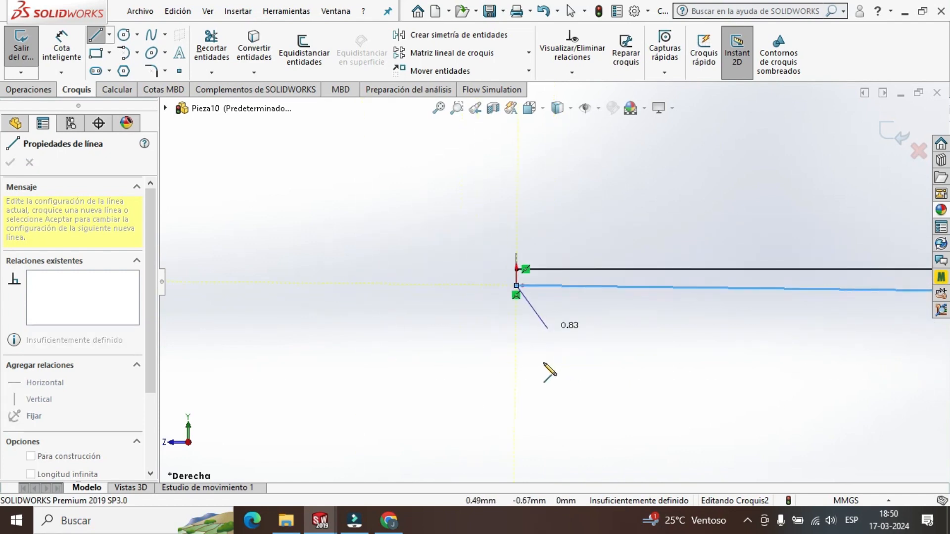
click(523, 455)
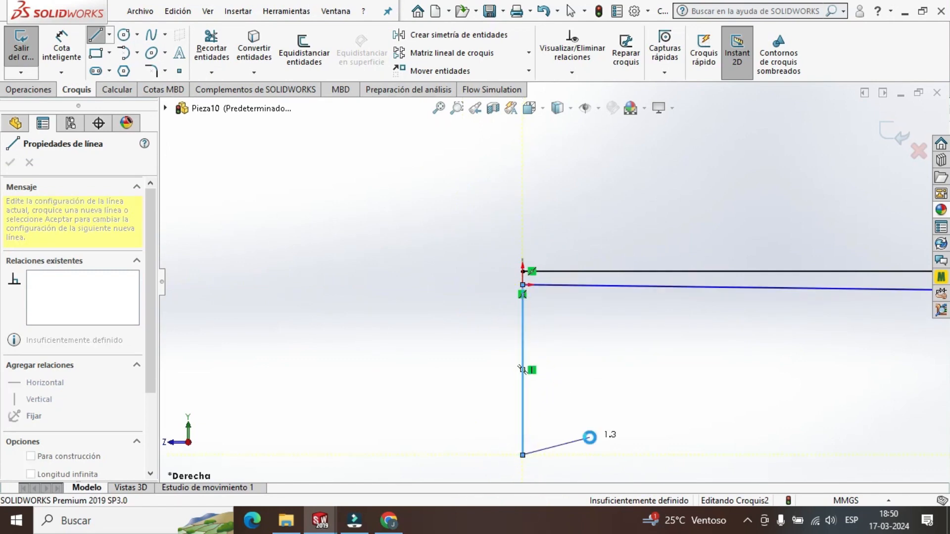
key(Escape)
Draw a rectangle about 3.6 mm wide and 2.2 mm high from the 20 mm line's far end around to the construction line's lower end.
scroll(715, 344, up, 5)
scroll(765, 310, down, 2)
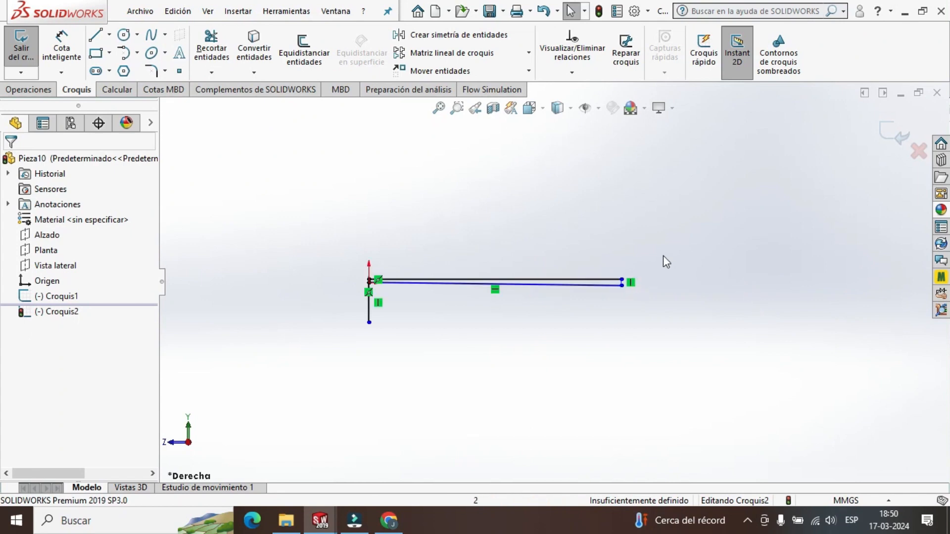
scroll(615, 268, down, 3)
key(l)
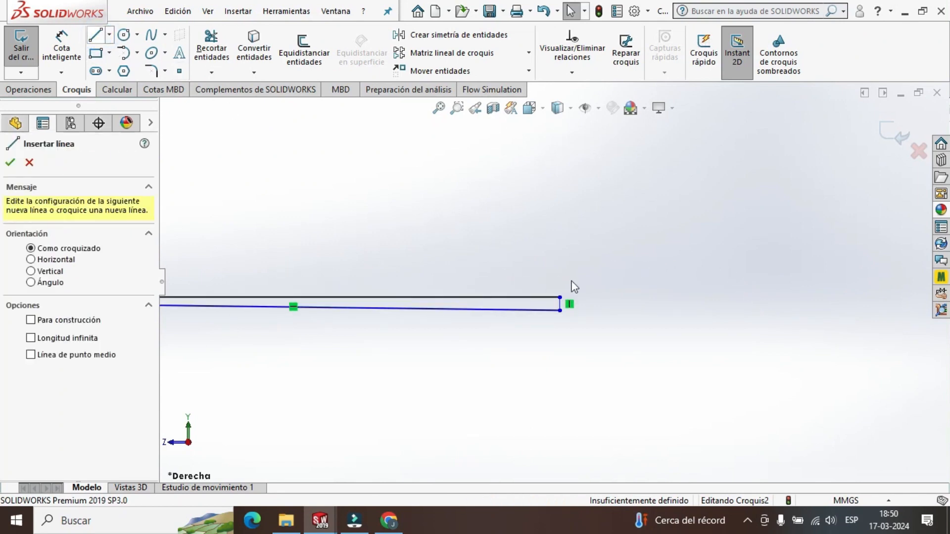
scroll(574, 283, down, 4)
click(383, 312)
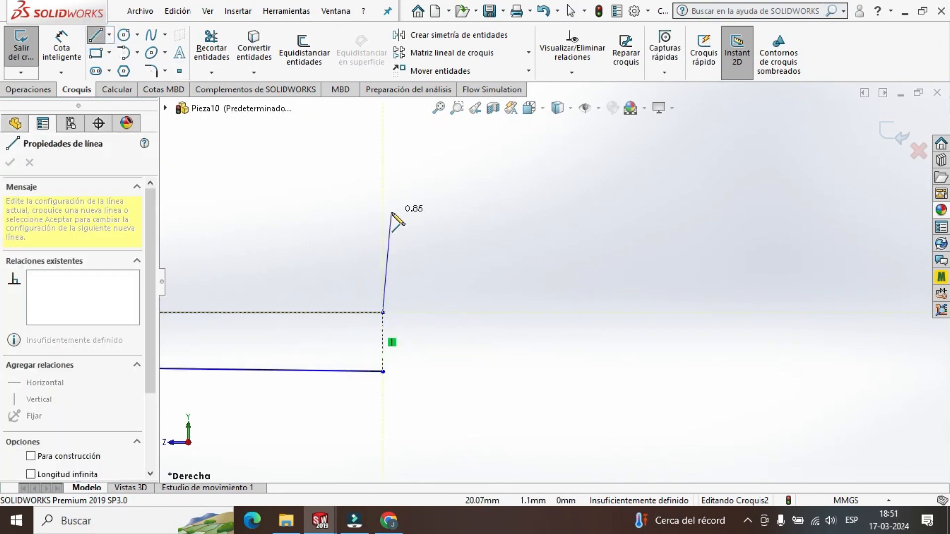
scroll(396, 208, up, 2)
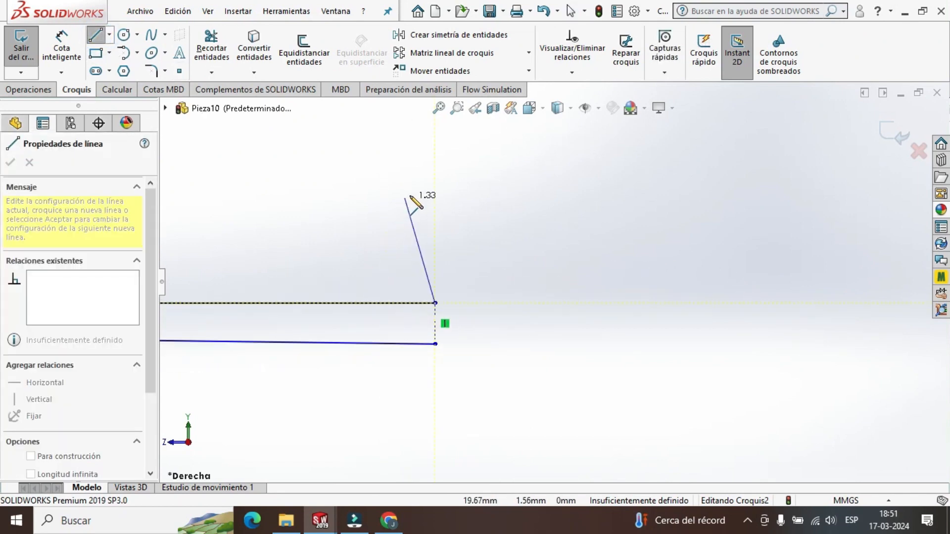
click(436, 162)
click(728, 162)
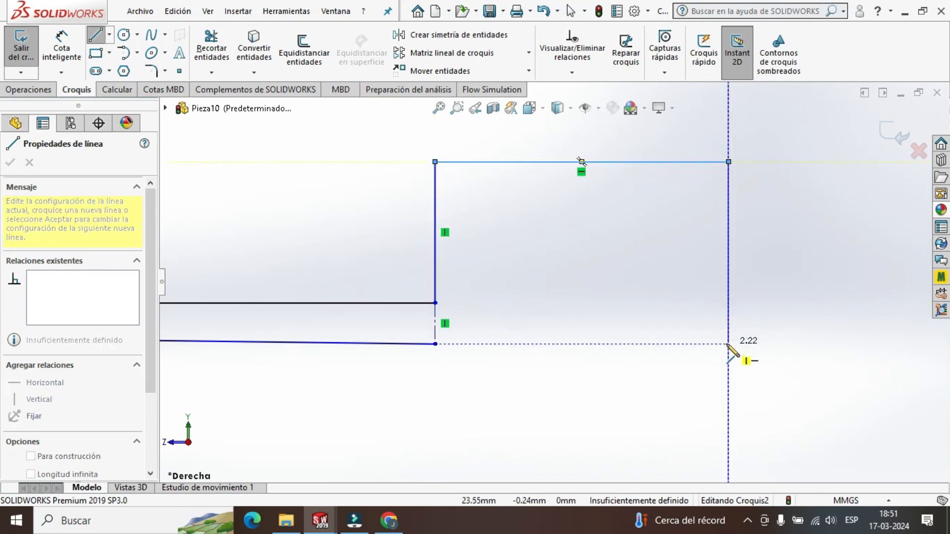
click(728, 344)
click(435, 344)
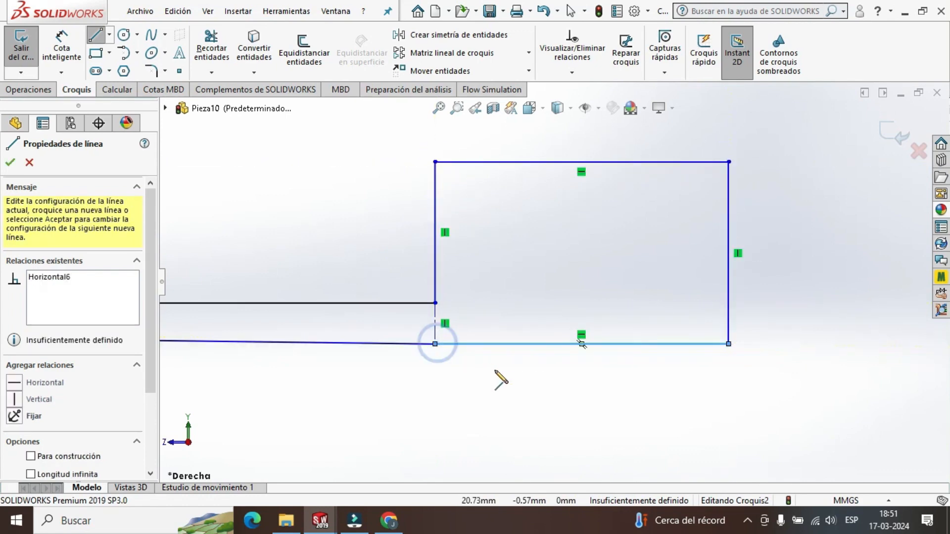
key(Escape)
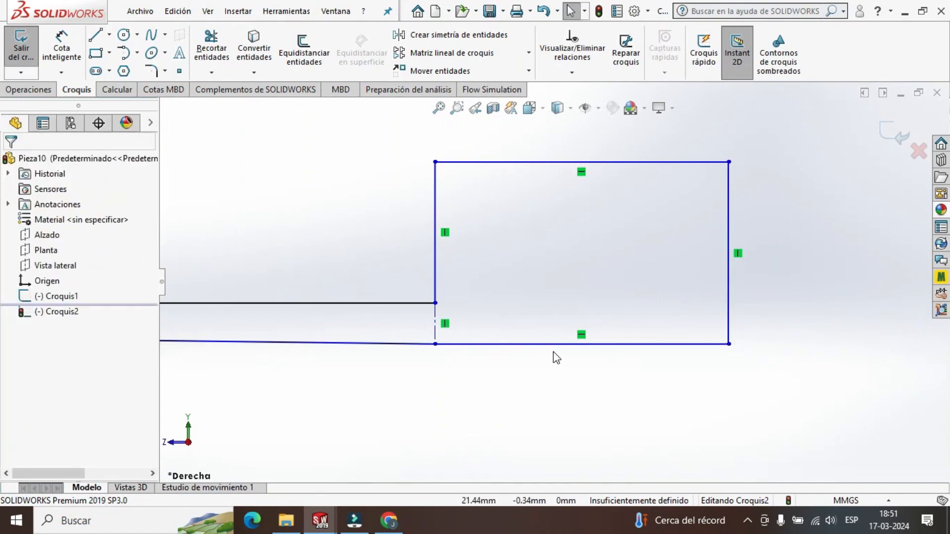
scroll(576, 280, up, 4)
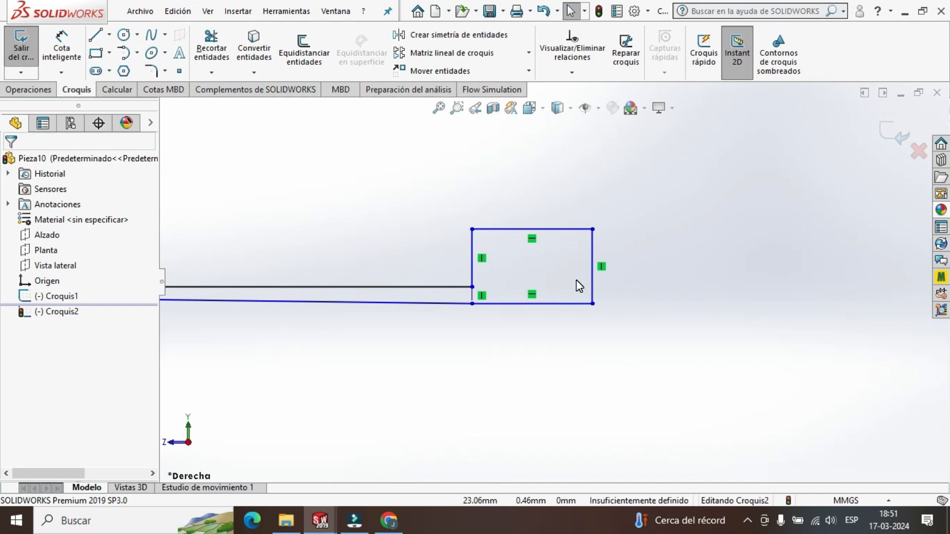
scroll(576, 280, up, 6)
scroll(317, 272, down, 3)
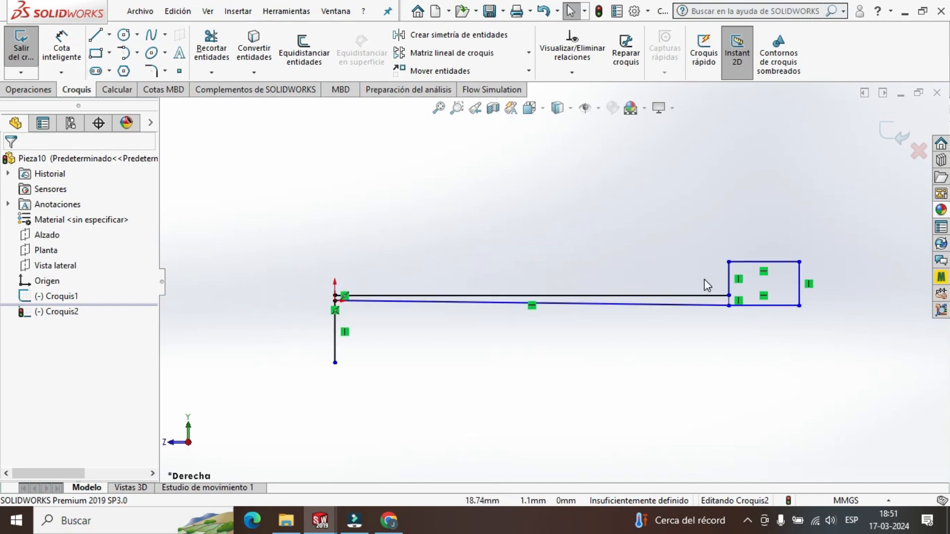
scroll(708, 286, down, 4)
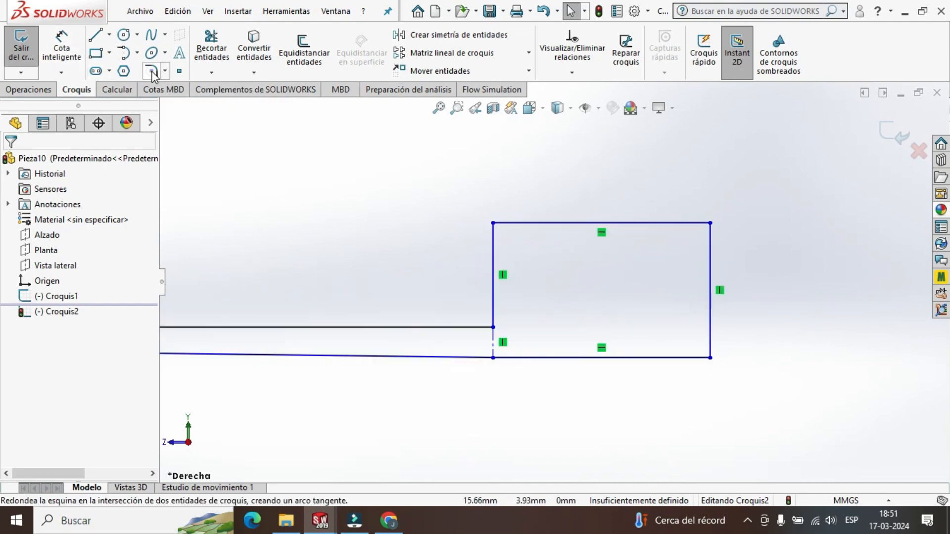
Start a sketch fillet with a 1 mm radius between the 20 mm line and the rectangle's adjoining vertical side.
click(449, 327)
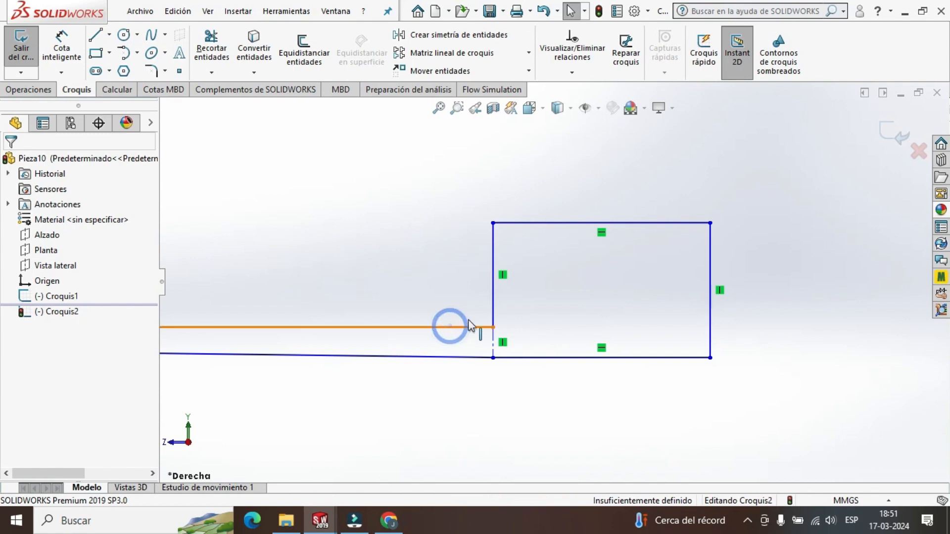
click(462, 304)
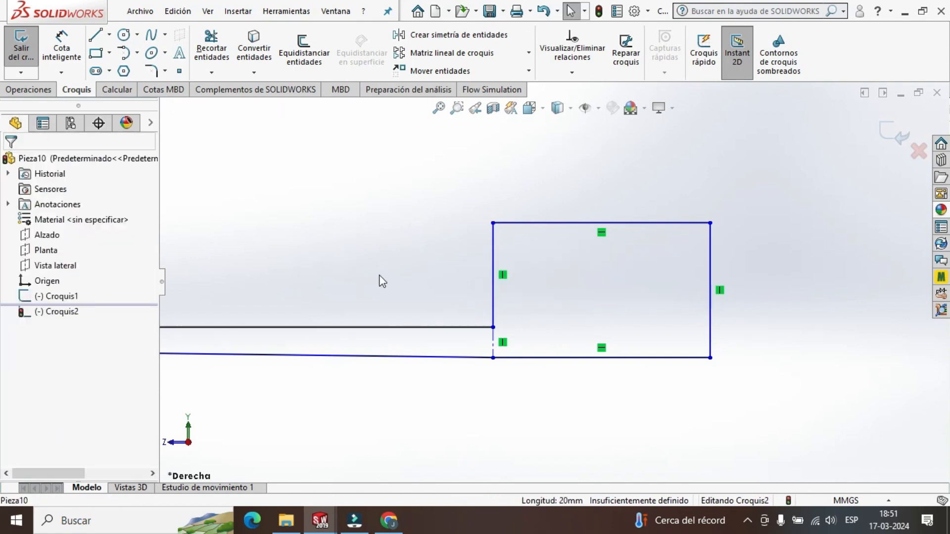
click(152, 70)
click(444, 327)
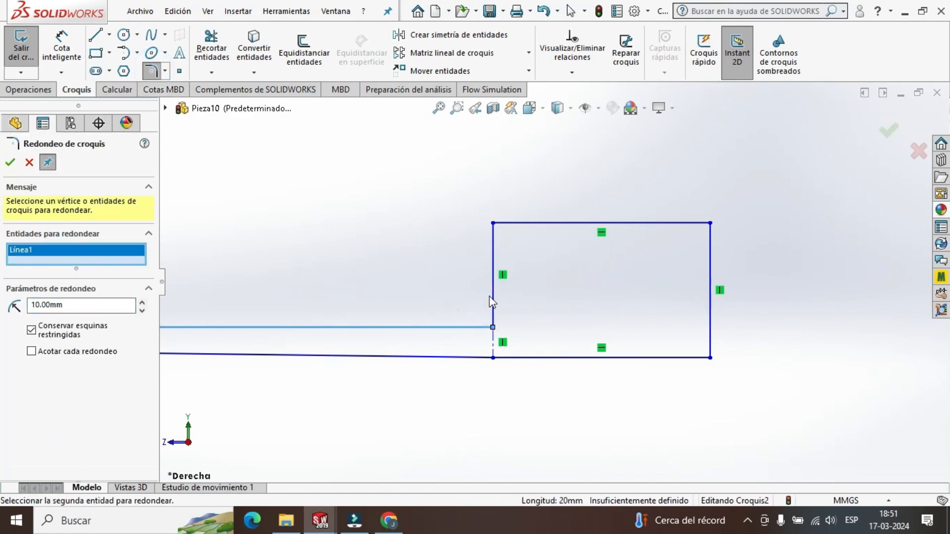
click(493, 287)
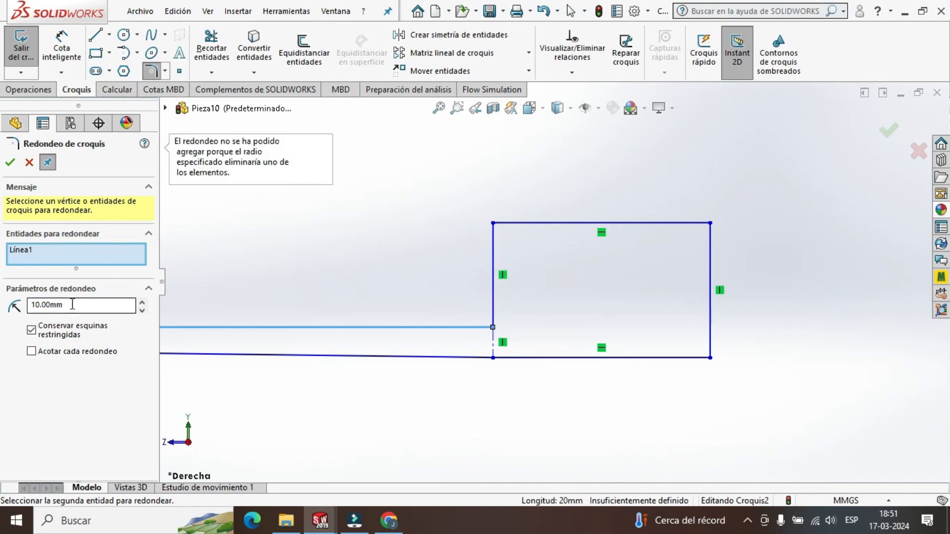
click(47, 305)
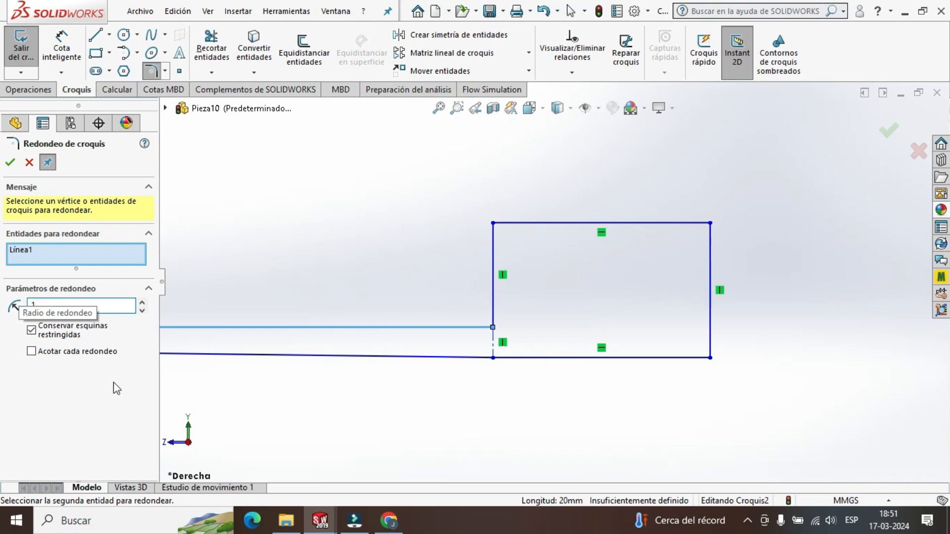
key(Return)
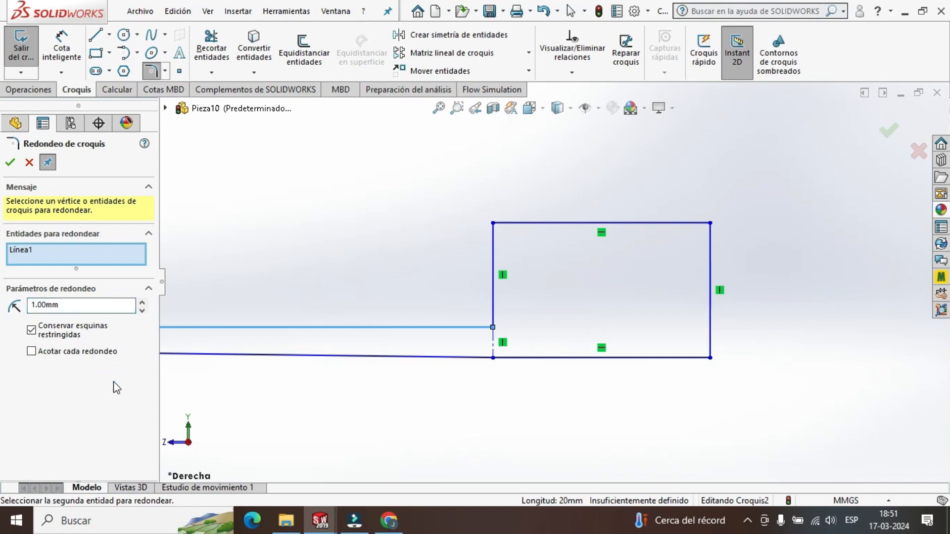
click(431, 328)
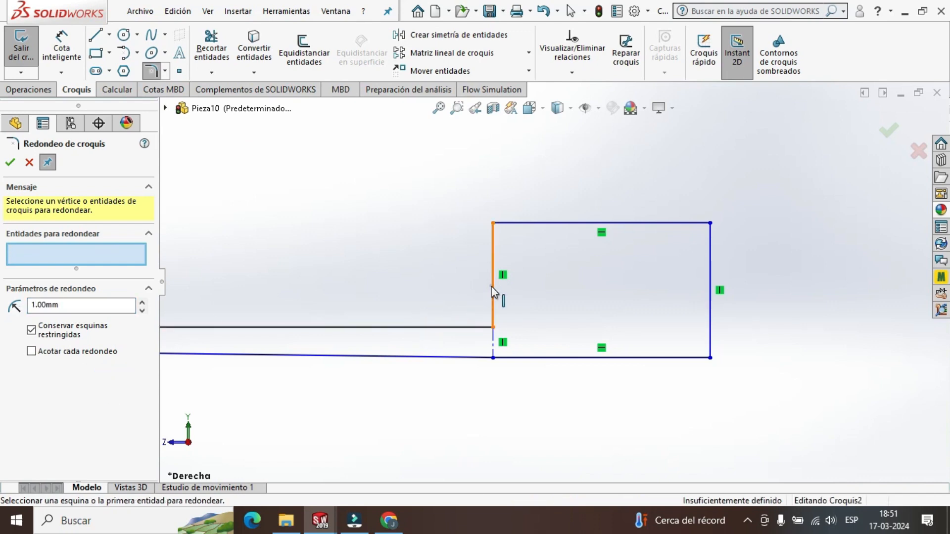
click(492, 287)
click(461, 327)
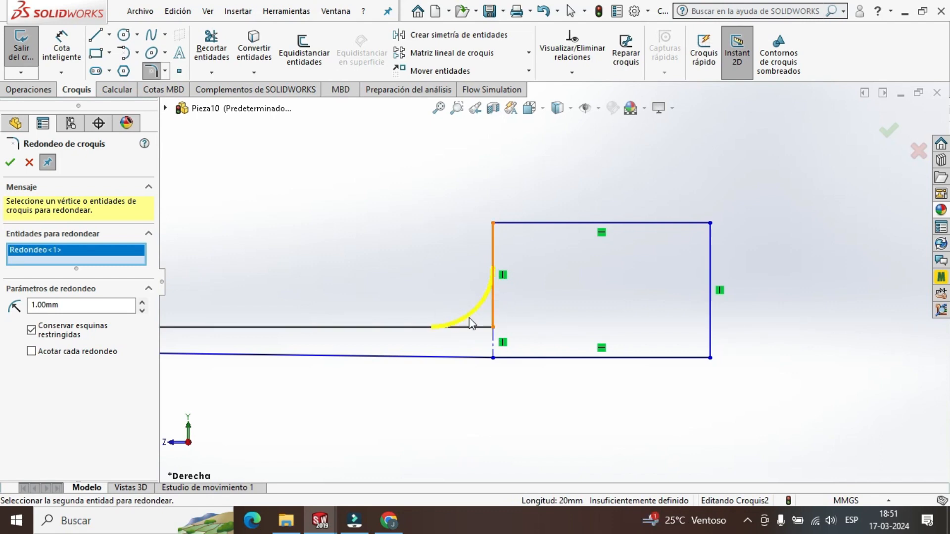
Apply the corner fillet with a 1.6 mm radius, and round the arc's junction with the rectangle's upper edge at the same radius.
triple_click(67, 305)
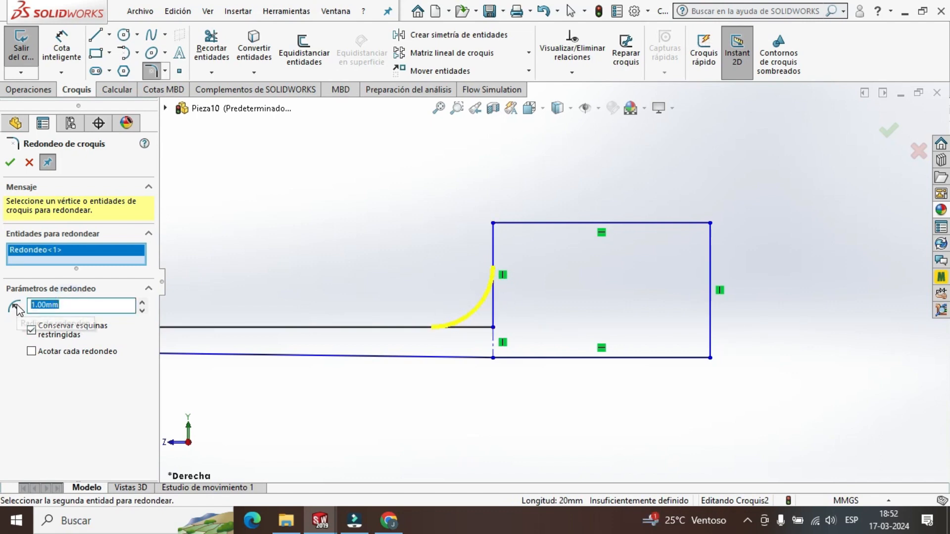
text(1.5)
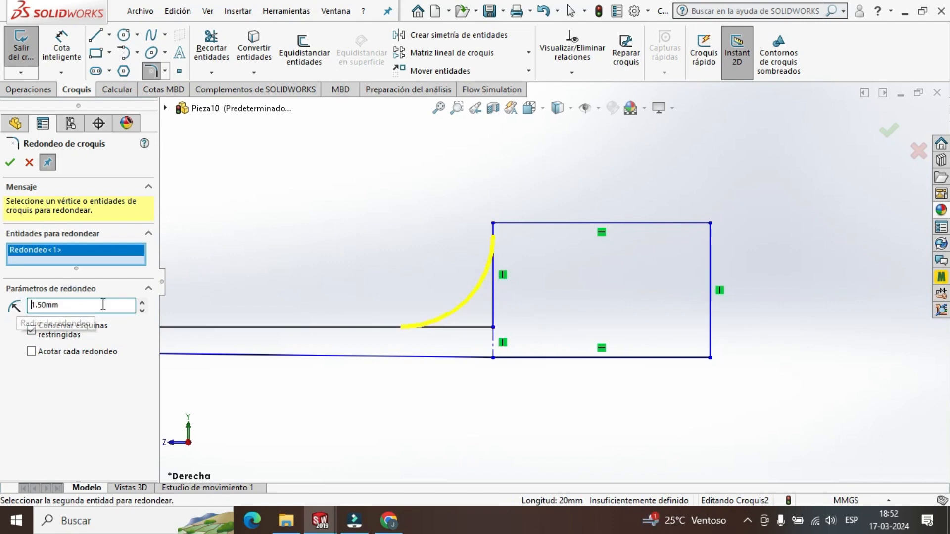
drag(102, 304, 2, 306)
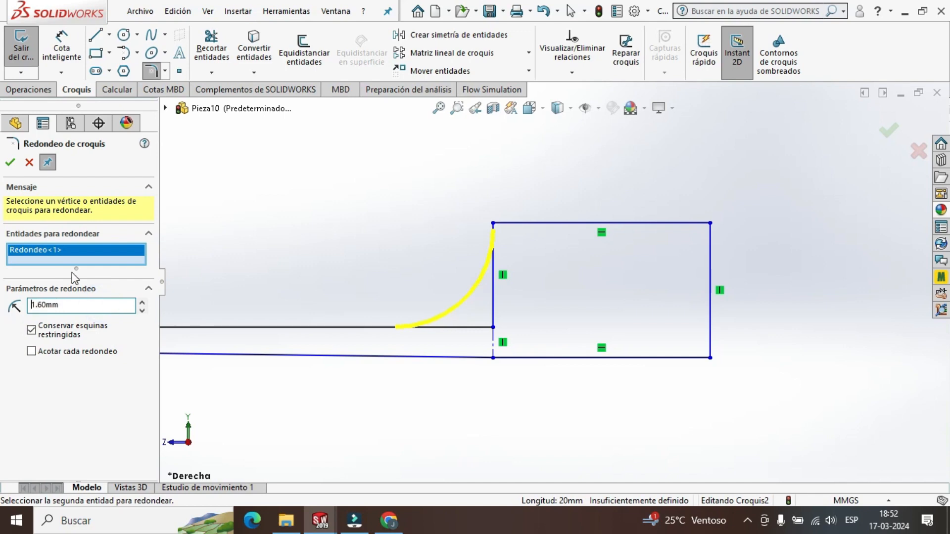
click(10, 163)
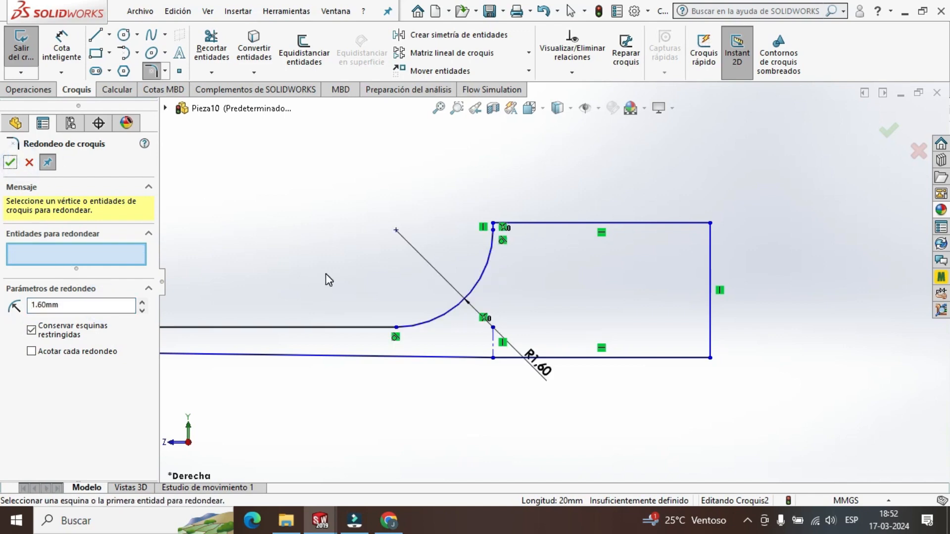
click(489, 267)
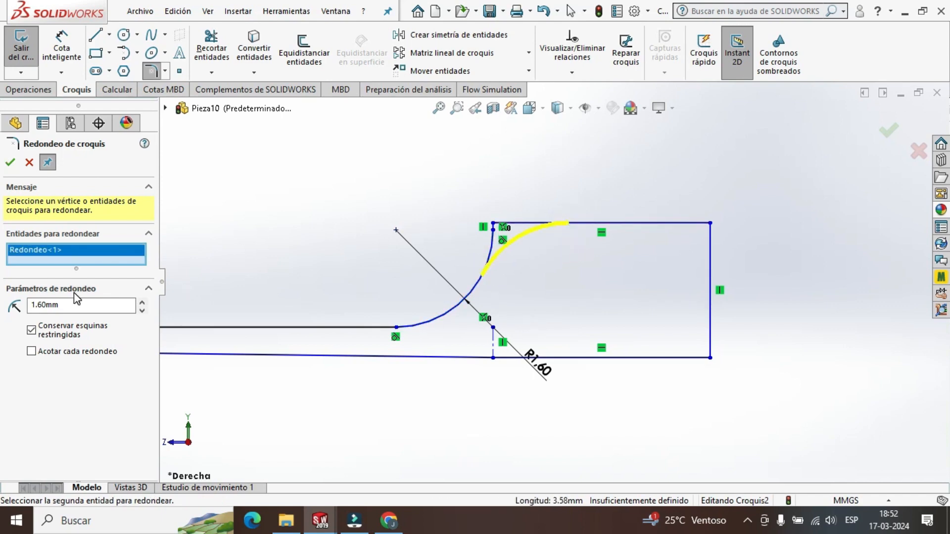
click(10, 162)
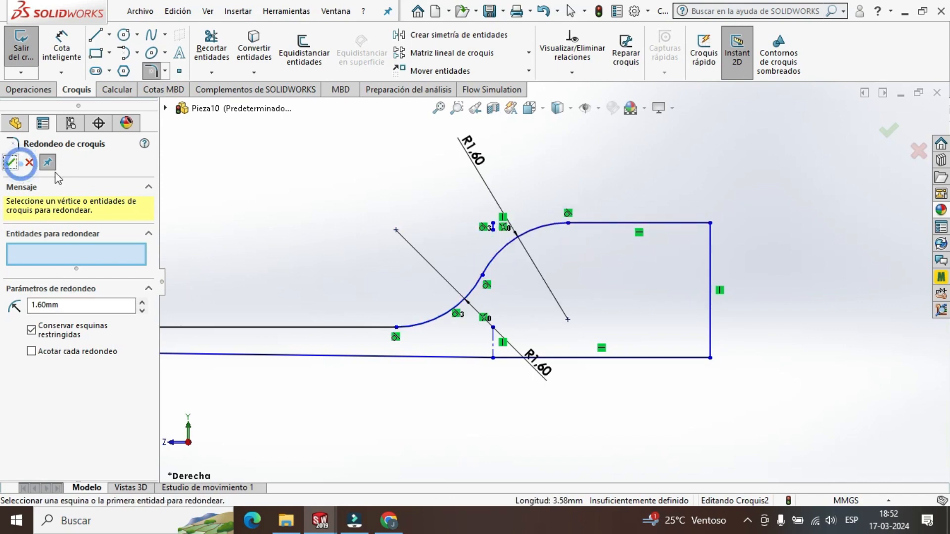
Round the rectangle's upper outer corner with a 1.2 mm radius sketch fillet.
click(604, 223)
click(711, 275)
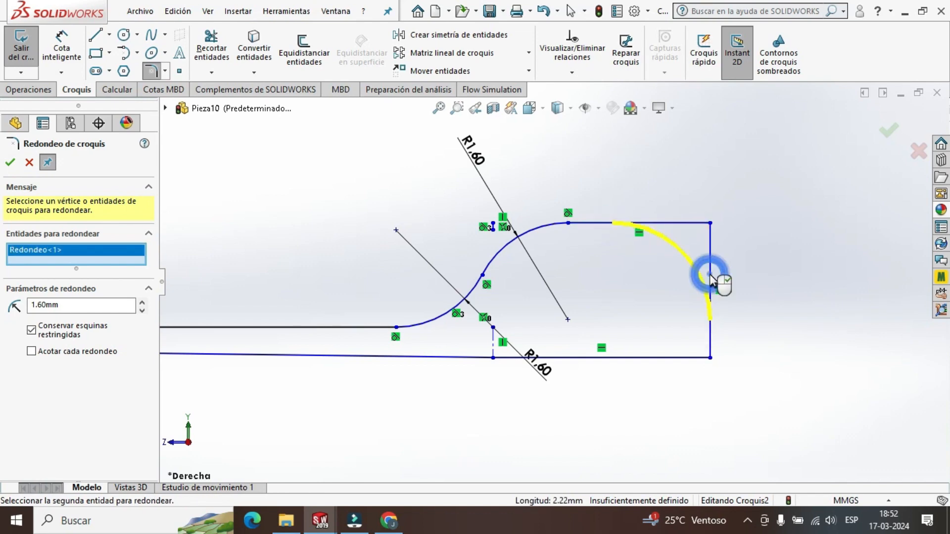
drag(74, 309, 2, 315)
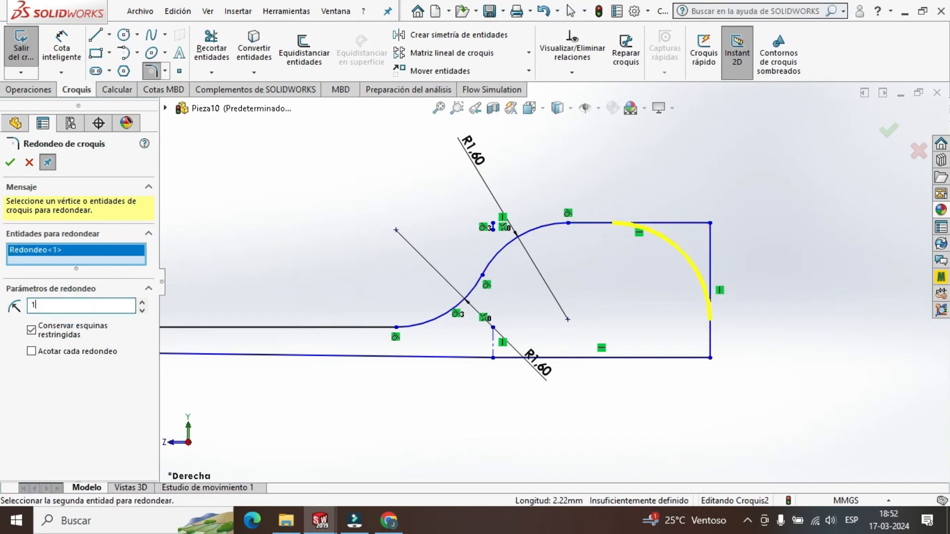
click(117, 391)
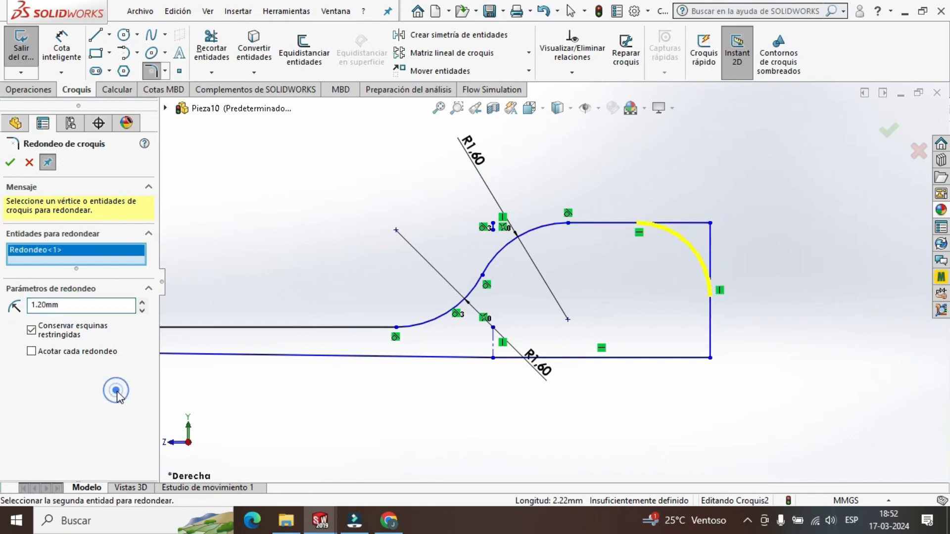
click(10, 163)
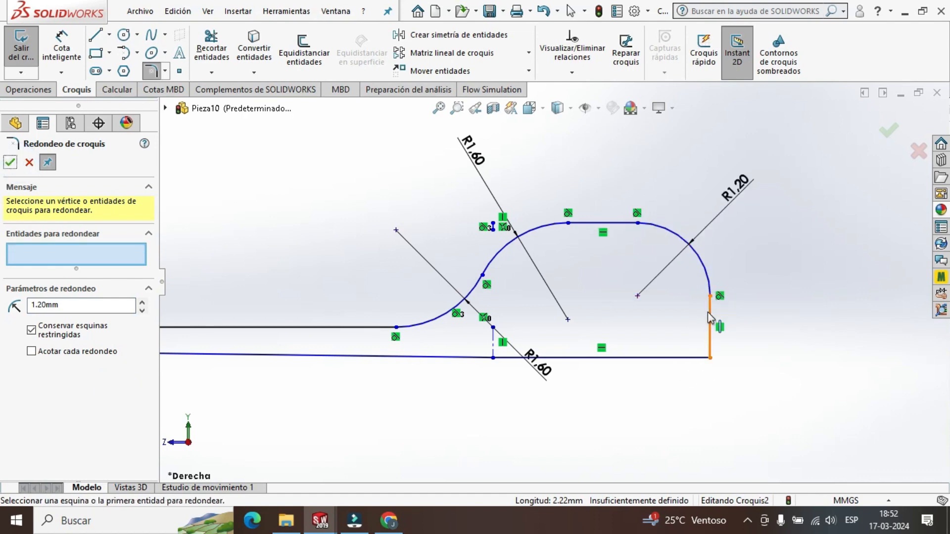
Set up a 0.5 mm radius fillet at the rectangle's lower outer corner, between its vertical side and lower edge.
click(710, 318)
click(653, 359)
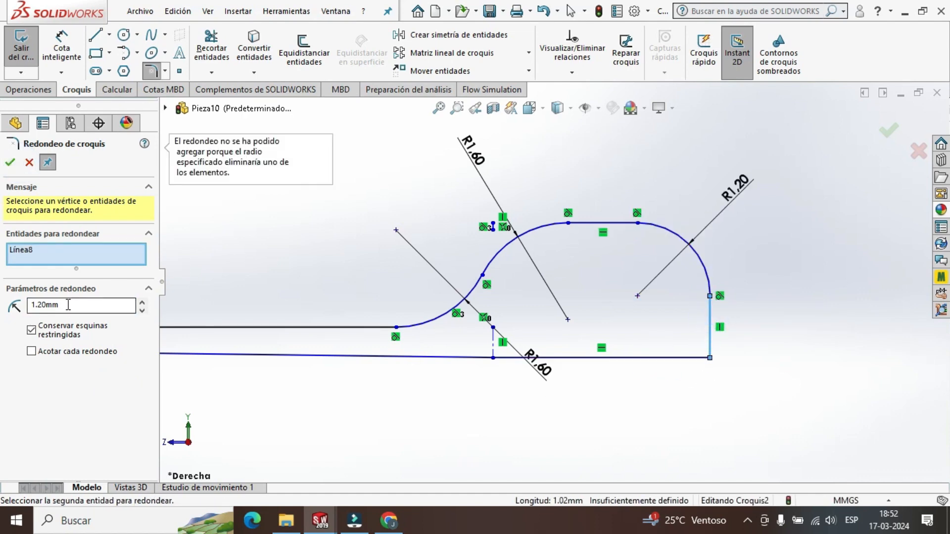
drag(69, 305, 12, 310)
text(0.5)
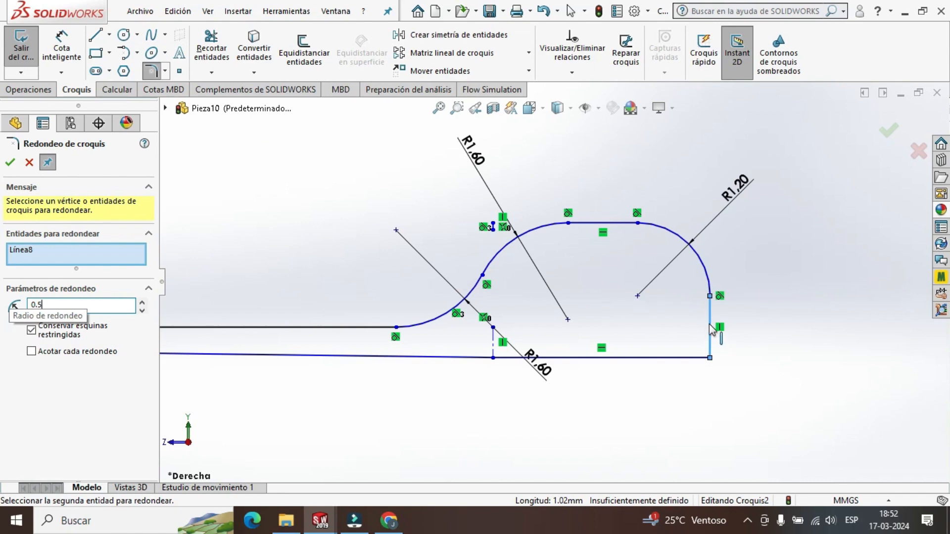
click(710, 328)
click(679, 358)
click(710, 341)
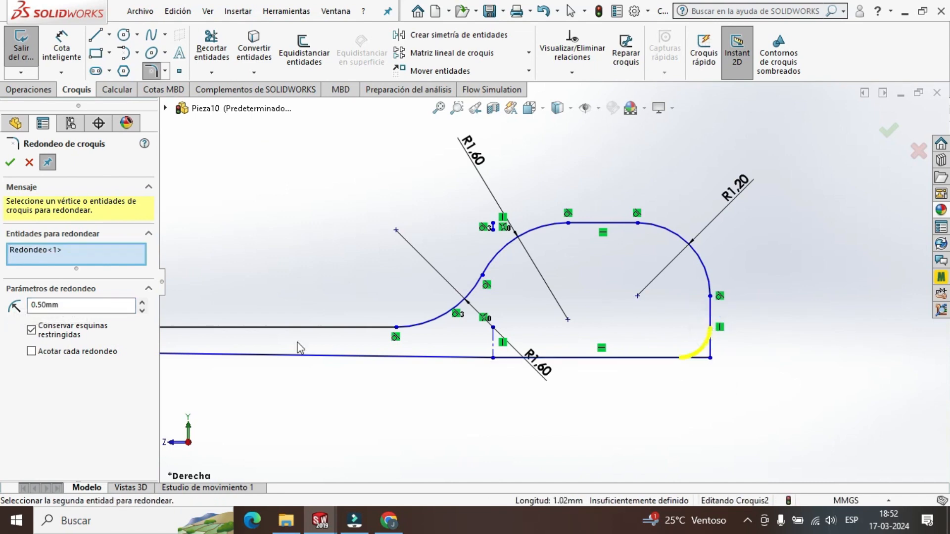
Try radii of 0.8 mm and 0.9 mm for the lower outer corner fillet, and apply it with 1 mm.
drag(95, 310, 7, 310)
text(0.)
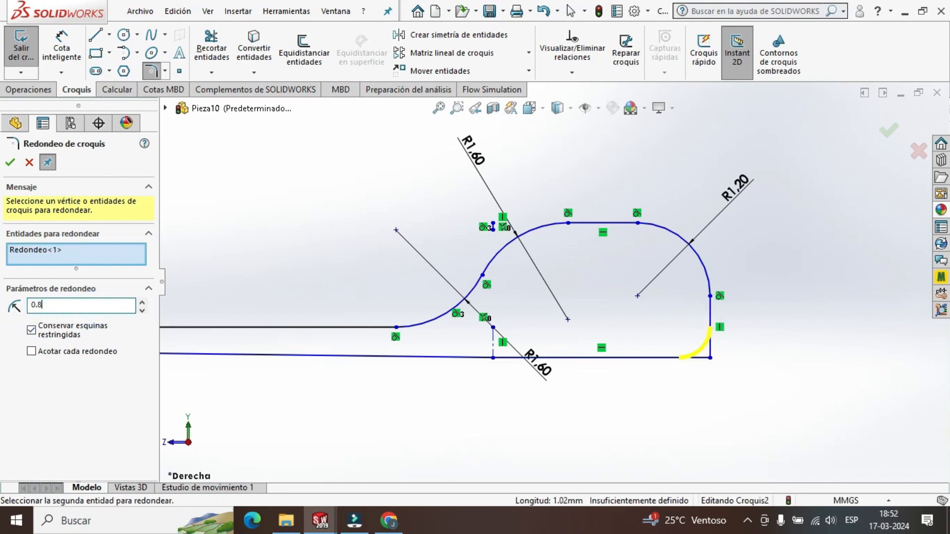
text(8)
key(Return)
drag(68, 304, 14, 306)
text(0.9)
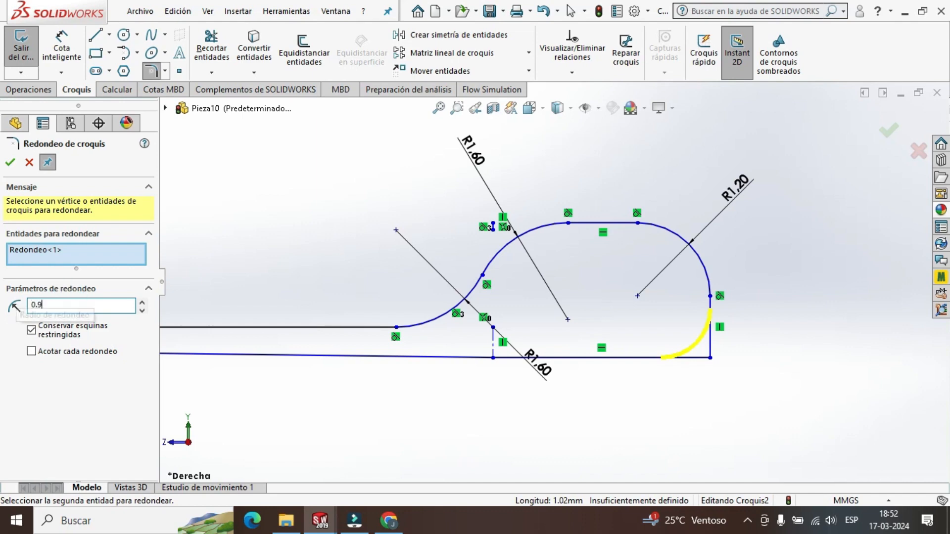
key(Return)
double_click(79, 304)
text(1.00mm)
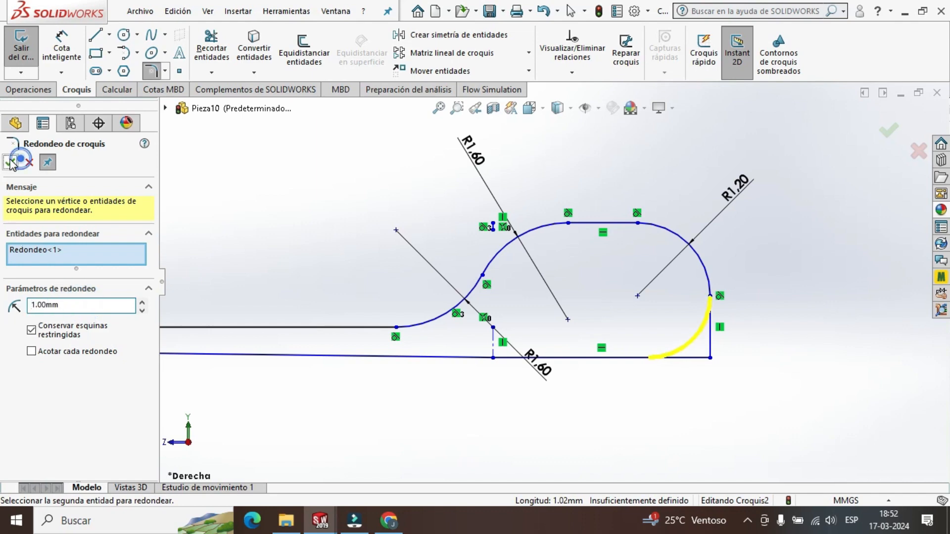
click(11, 162)
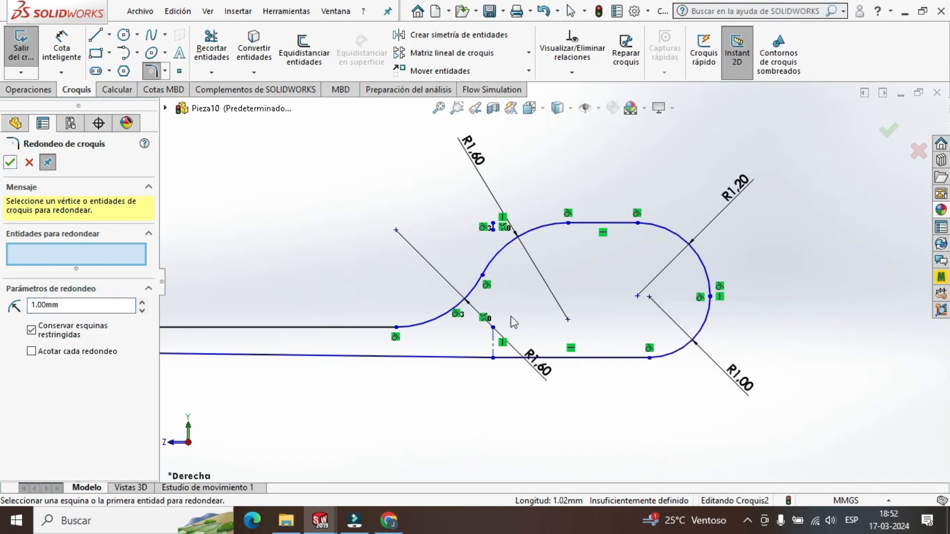
Round the corner at the origin between the slightly slanted line and the vertical line with a 1 mm radius, and exit the sketch.
scroll(436, 313, up, 3)
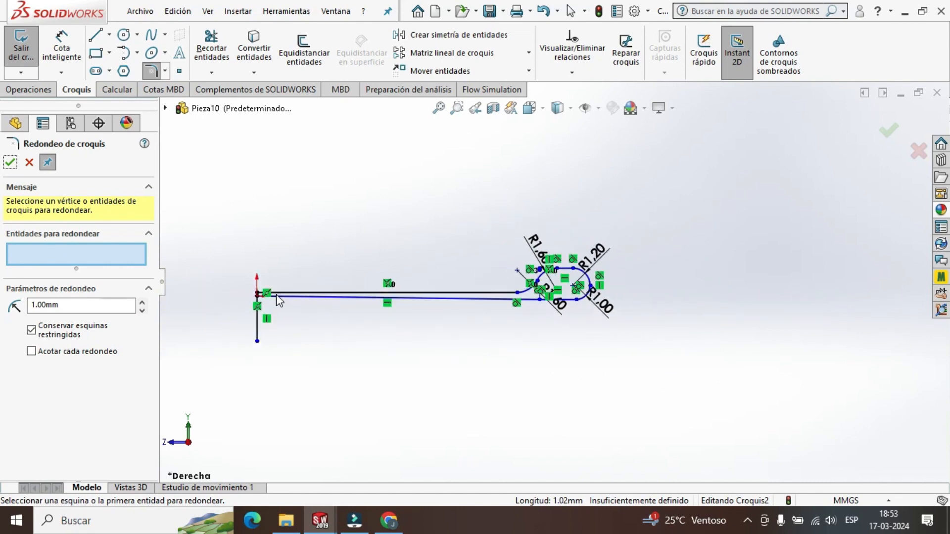
scroll(276, 297, down, 8)
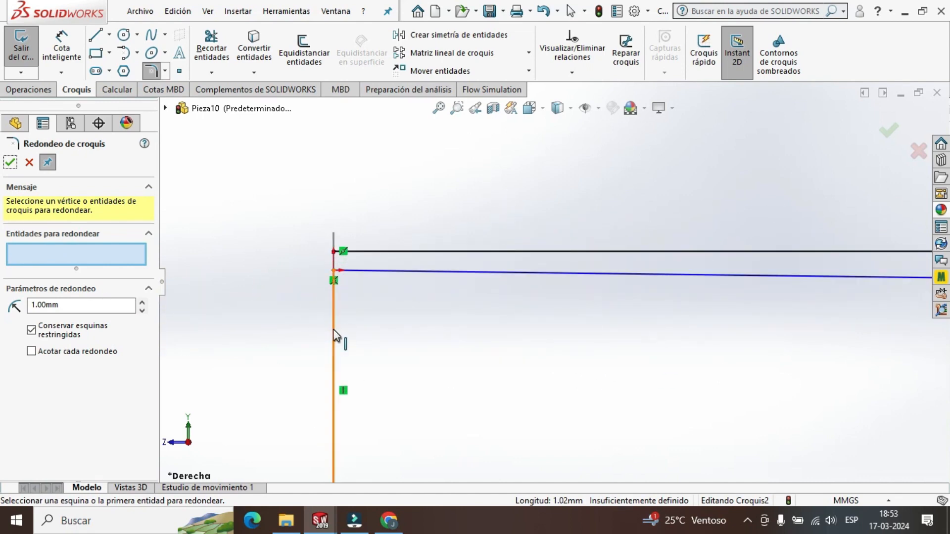
click(333, 328)
click(373, 271)
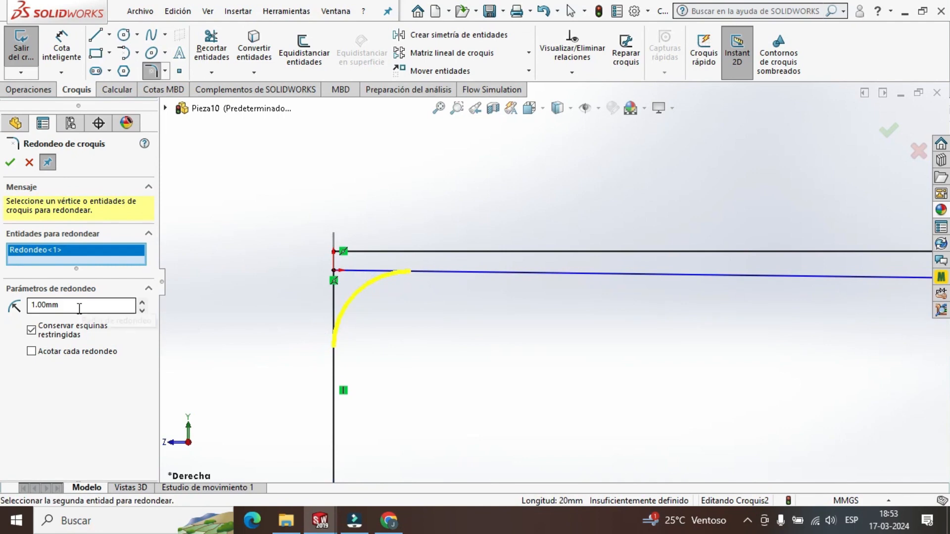
click(11, 162)
scroll(622, 351, up, 4)
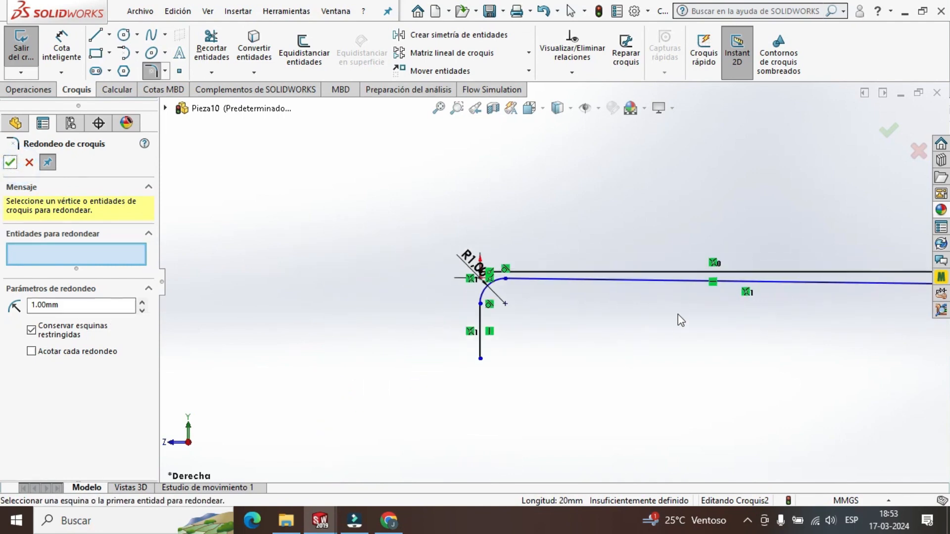
click(11, 162)
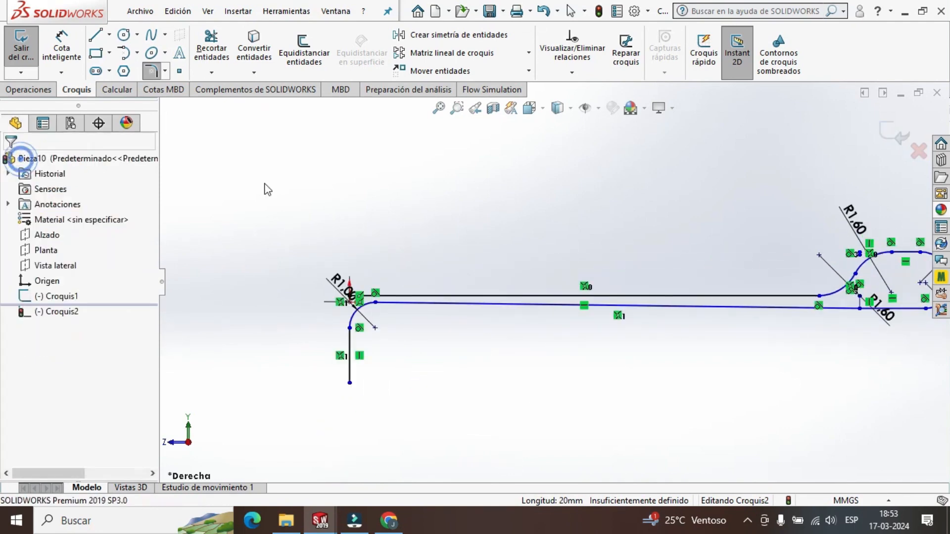
scroll(755, 233, up, 2)
scroll(755, 233, down, 3)
scroll(444, 260, up, 2)
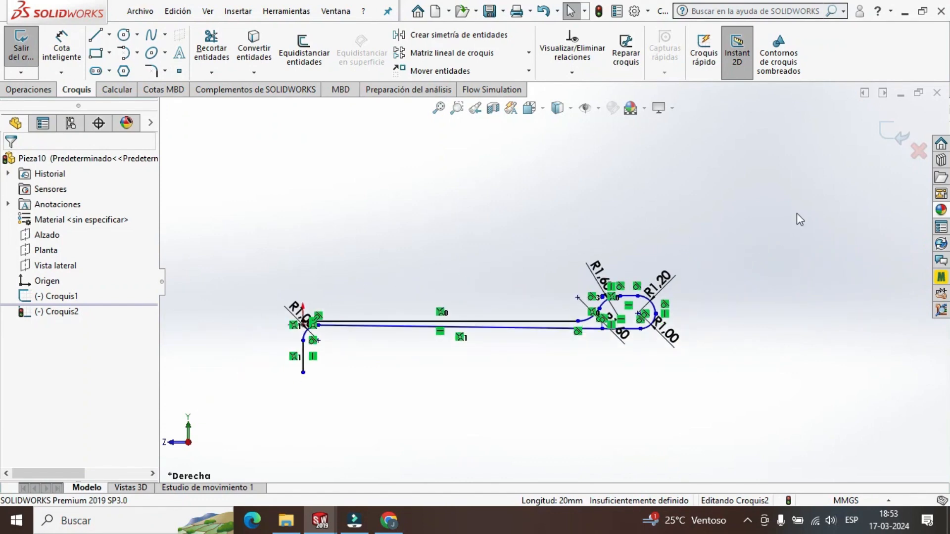
click(891, 142)
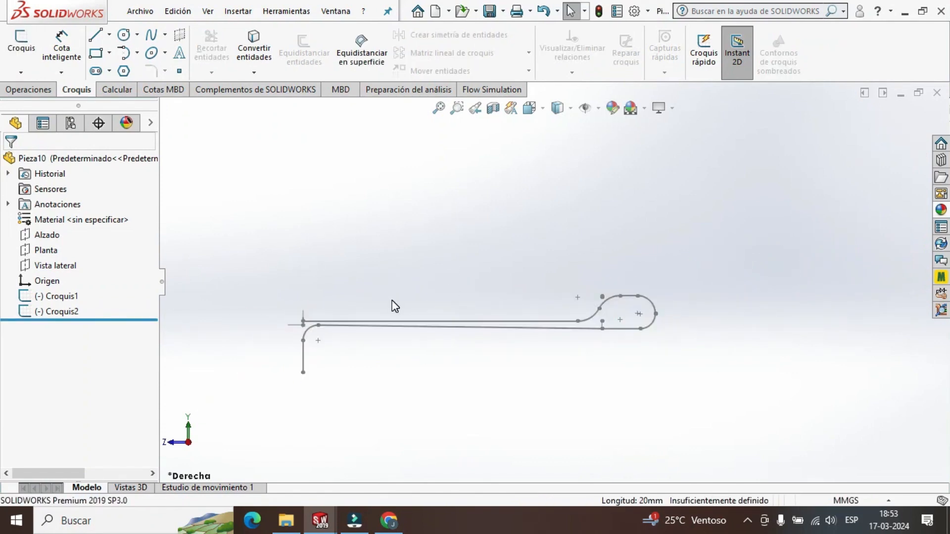
Examine the semicircle sketch and the arm sketch in turn from different viewing angles.
click(71, 295)
mouse_move(416, 275)
middle_down()
mouse_move(471, 283)
mouse_move(449, 327)
middle_up()
scroll(450, 330, down, 5)
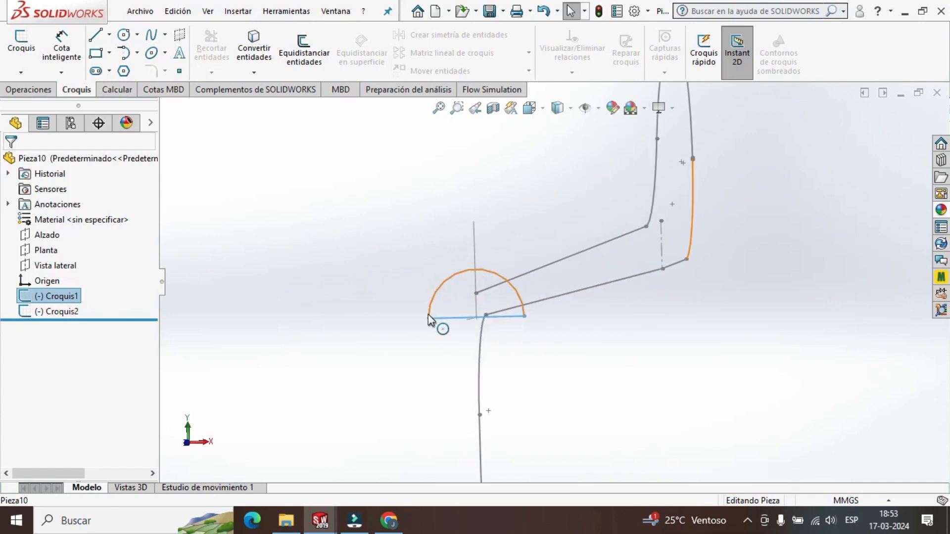
mouse_move(580, 330)
middle_down()
mouse_move(601, 355)
mouse_move(584, 333)
mouse_move(582, 358)
middle_up()
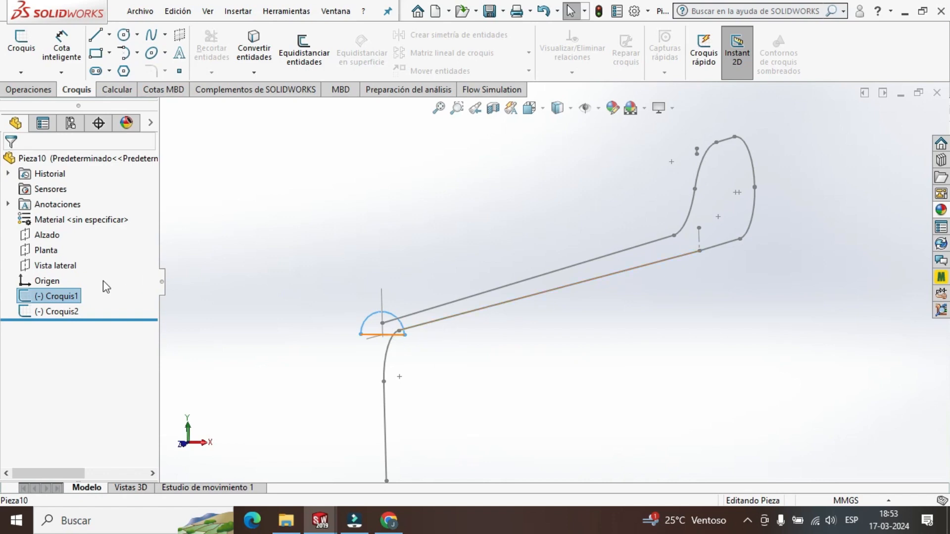
click(68, 312)
mouse_move(601, 367)
middle_down()
mouse_move(566, 352)
mouse_move(632, 336)
mouse_move(601, 329)
mouse_move(598, 336)
mouse_move(613, 340)
mouse_move(604, 339)
middle_up()
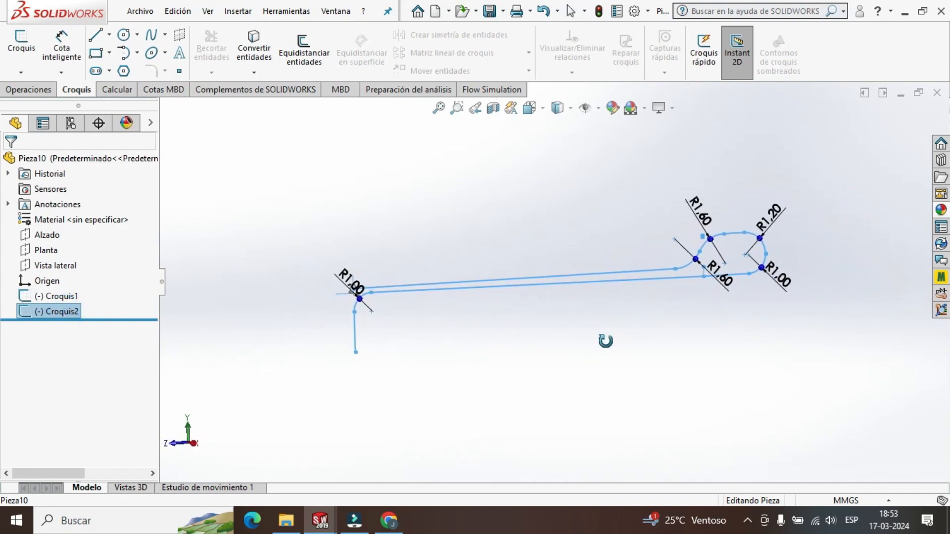
Start a swept boss with the semicircle sketch as its profile, clearing the arm sketch preselected as the path.
click(41, 91)
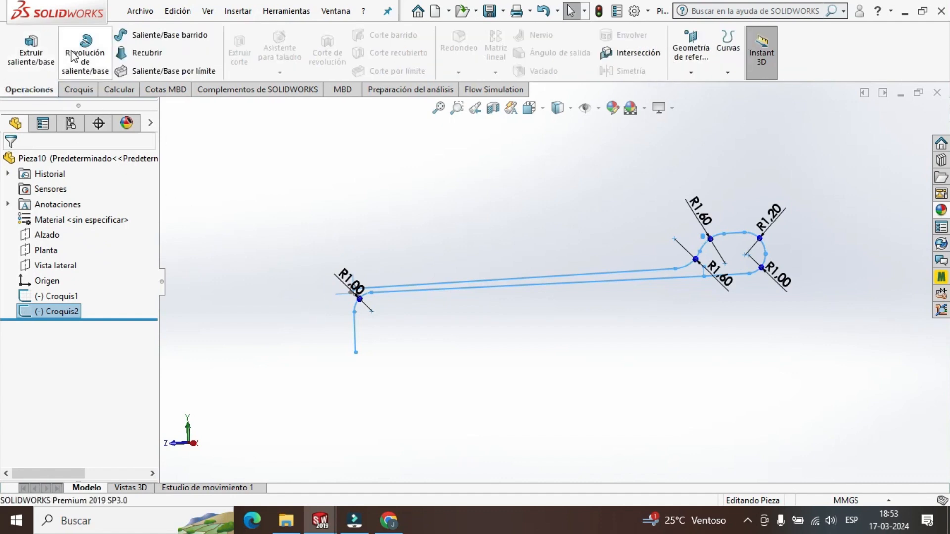
click(159, 38)
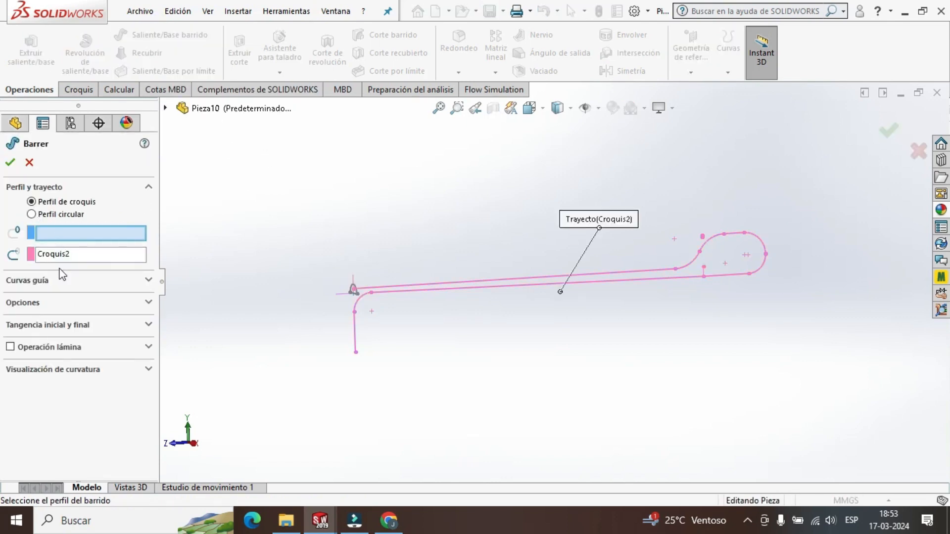
click(61, 255)
key(Delete)
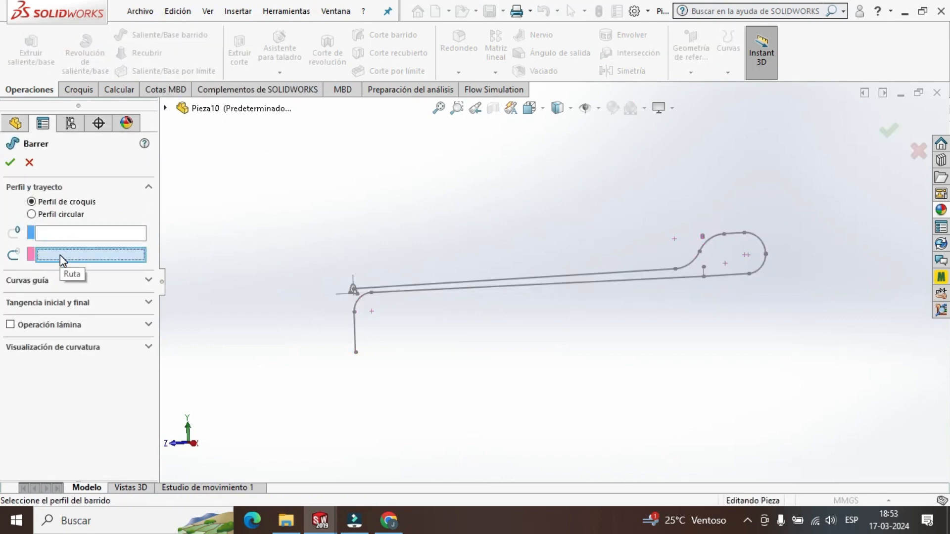
click(43, 234)
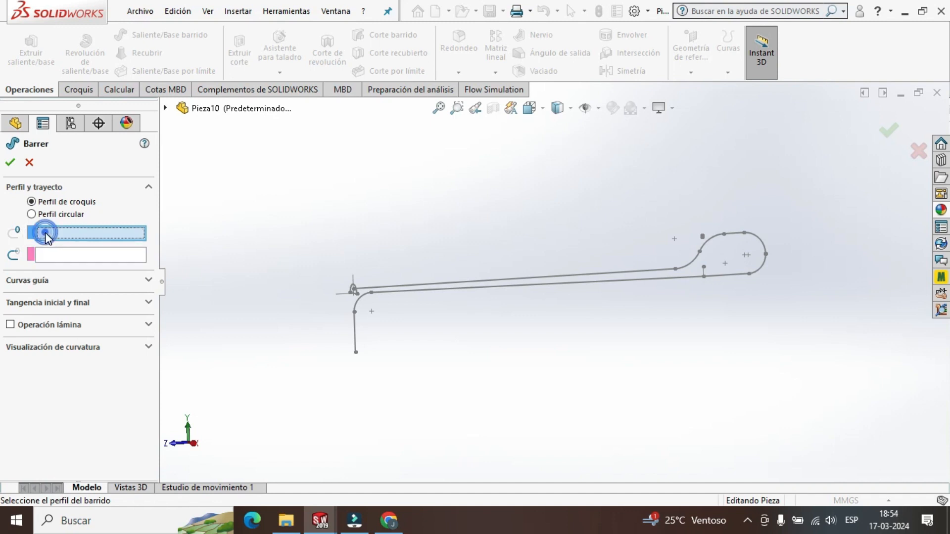
click(52, 258)
click(57, 234)
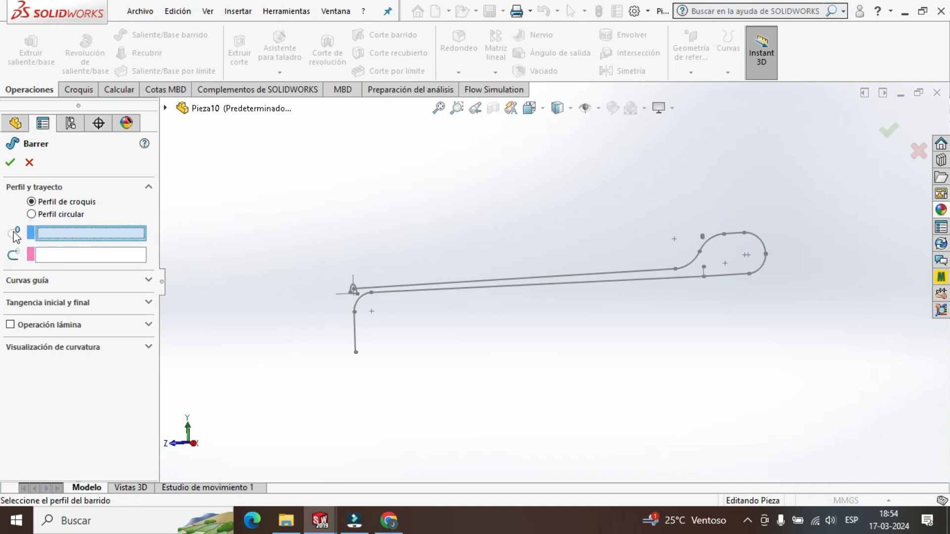
scroll(379, 269, down, 5)
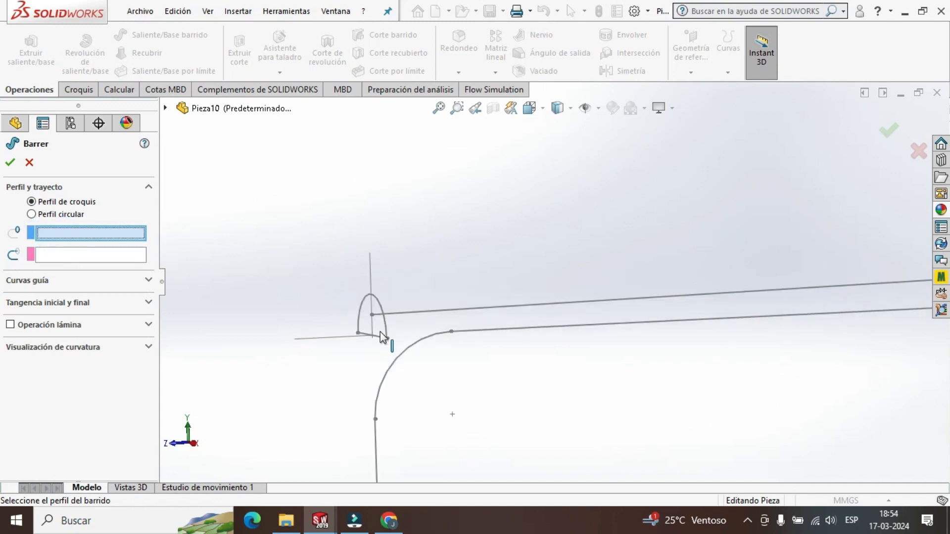
click(388, 332)
scroll(547, 396, up, 5)
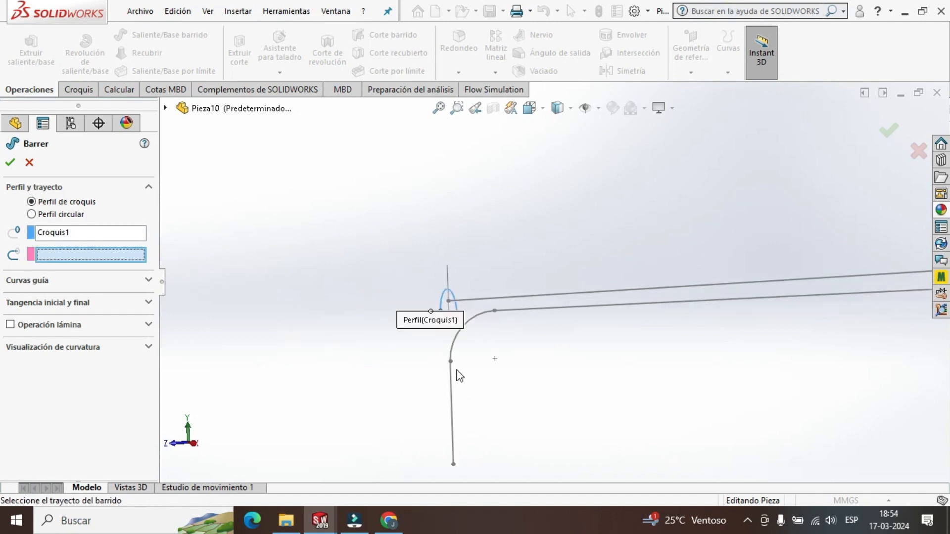
Set the open loop of the arm sketch as the sweep path, check the preview, and create the sweep.
scroll(736, 316, down, 4)
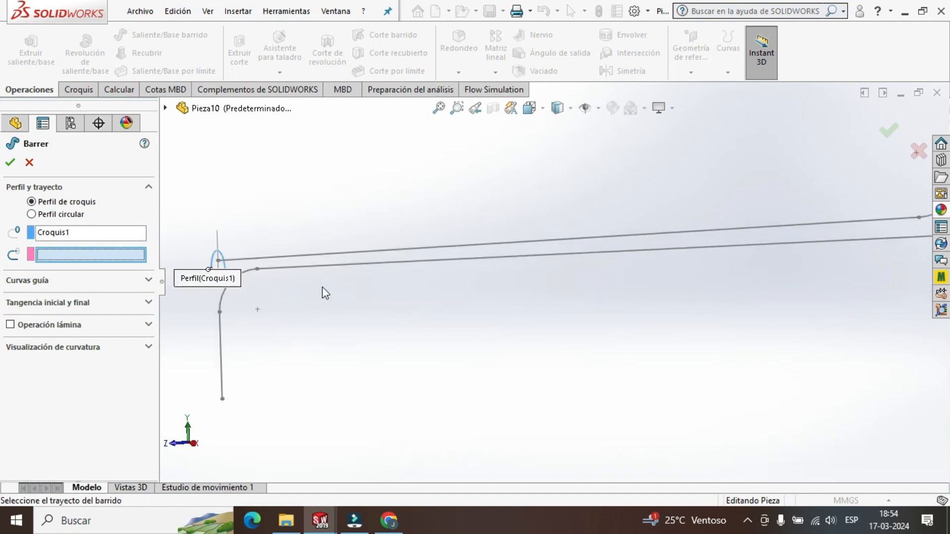
click(292, 258)
scroll(649, 278, up, 3)
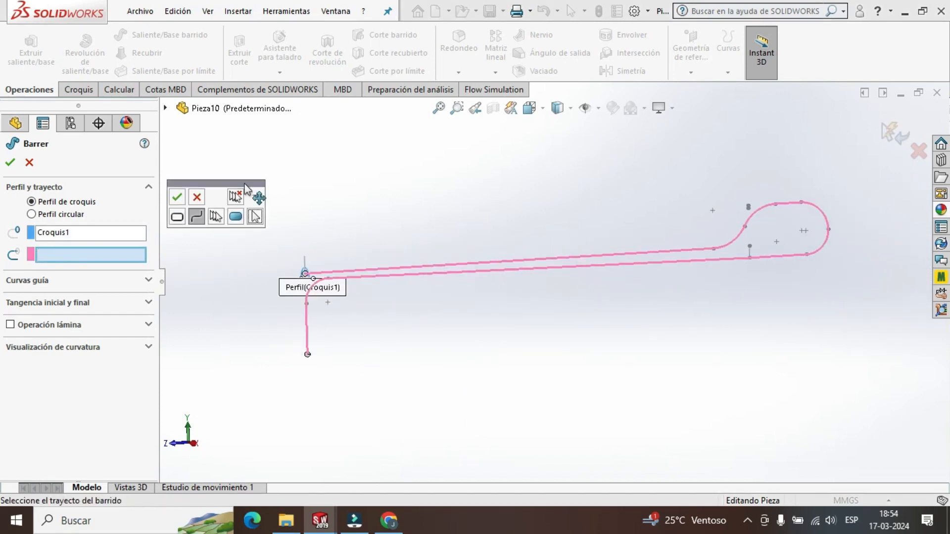
click(179, 198)
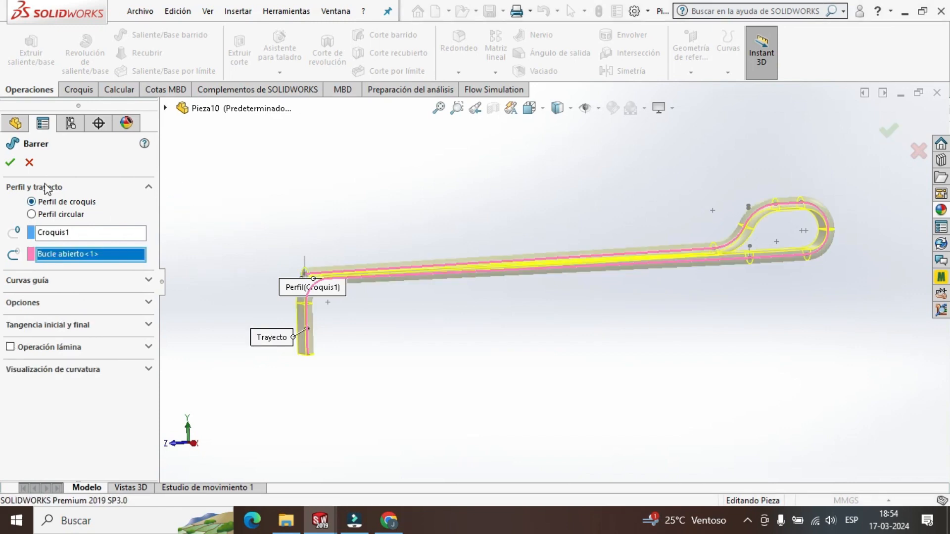
scroll(347, 287, down, 4)
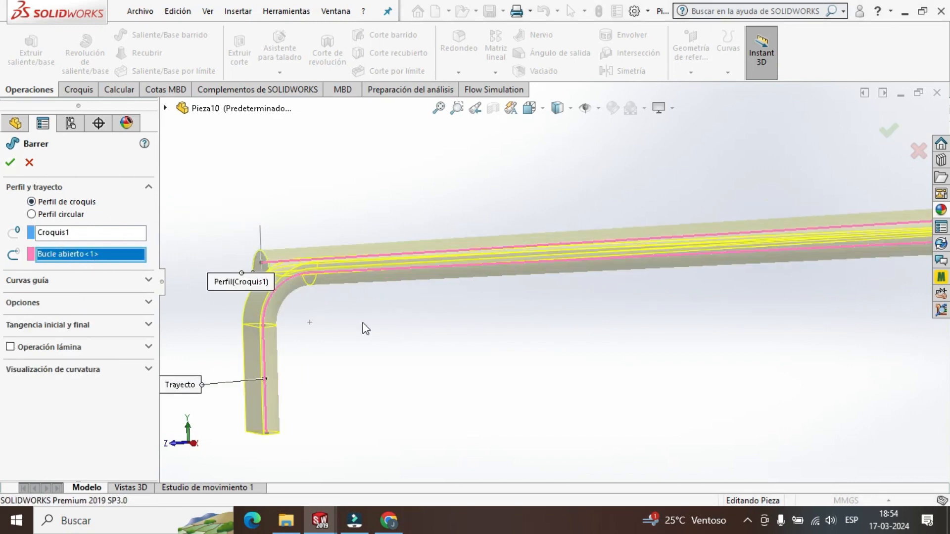
middle_drag(362, 324, 661, 319)
scroll(552, 286, down, 6)
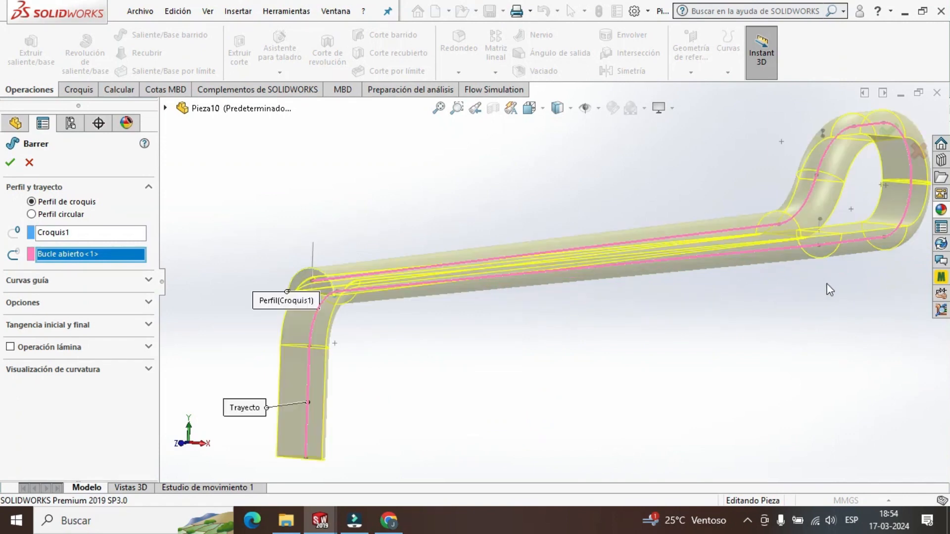
middle_drag(824, 291, 789, 301)
scroll(676, 315, up, 6)
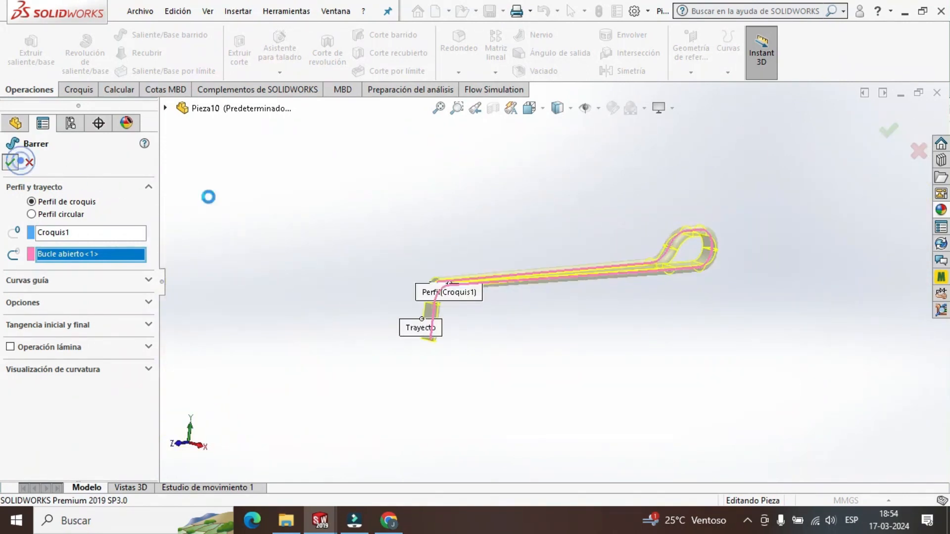
Examine the swept retainer's arm and loop from different viewing angles.
scroll(557, 280, down, 3)
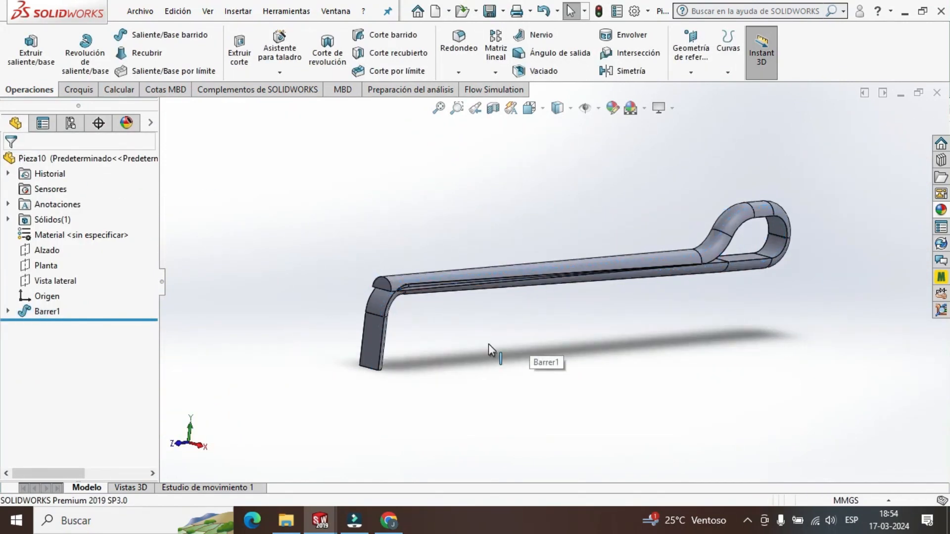
middle_drag(488, 343, 463, 318)
scroll(784, 245, down, 5)
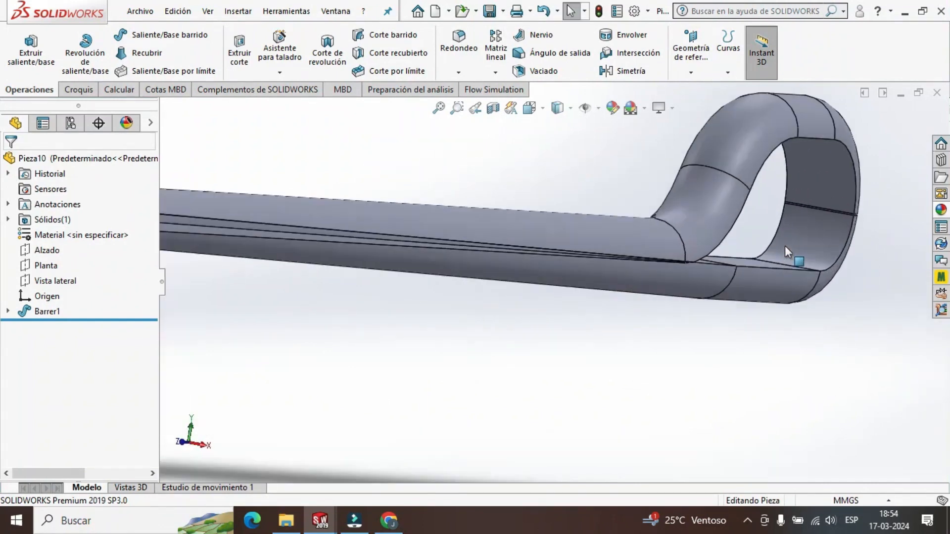
middle_drag(667, 272, 581, 251)
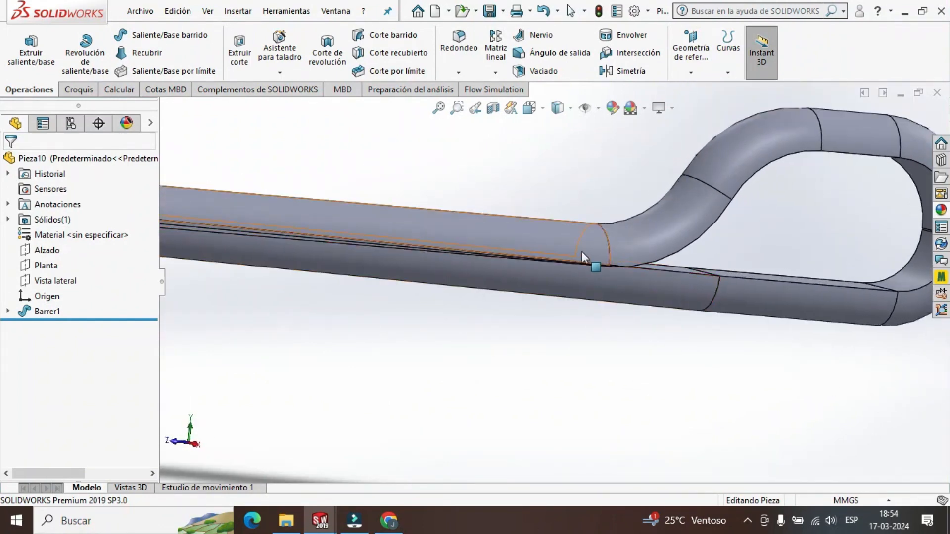
scroll(581, 252, up, 10)
middle_drag(428, 299, 435, 352)
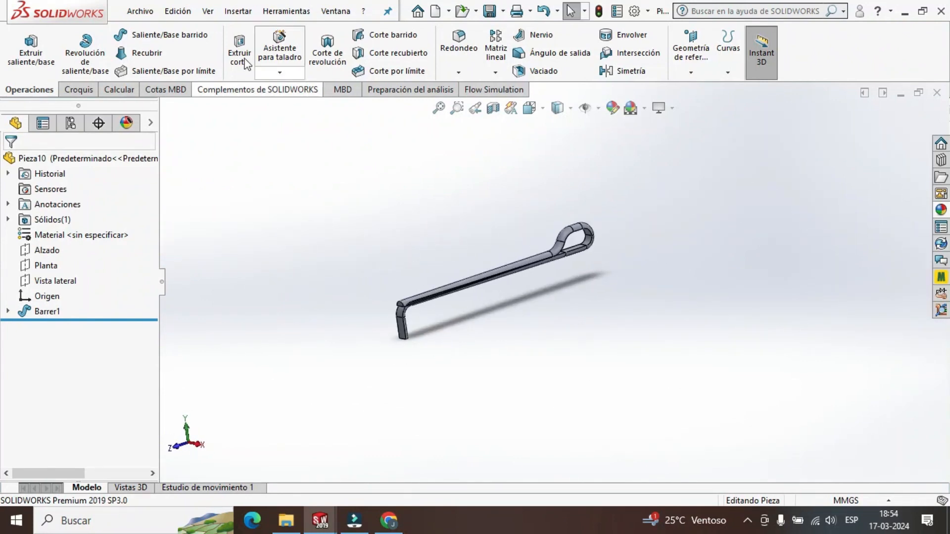
click(138, 16)
click(138, 16)
click(139, 15)
click(372, 237)
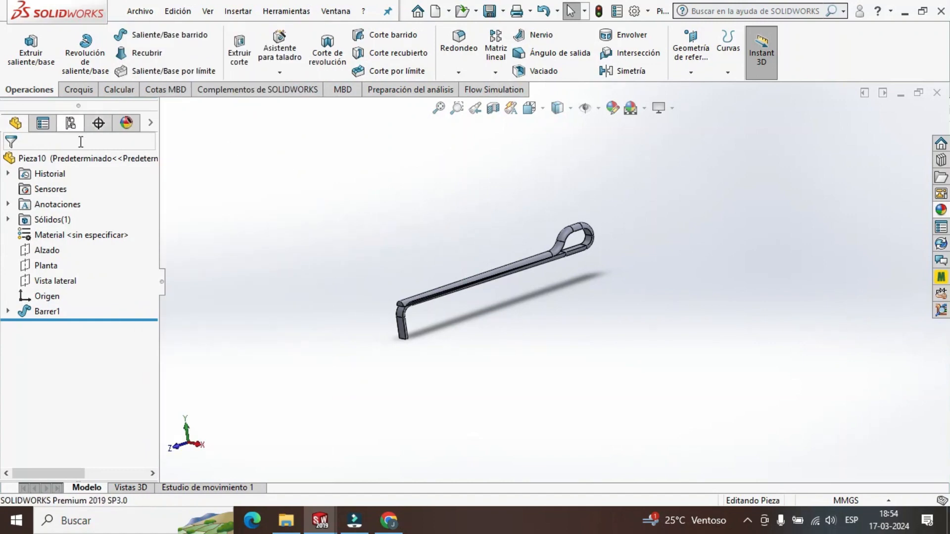
Apply a light grey colour from the grey-scale swatches to the whole part.
right_click(62, 159)
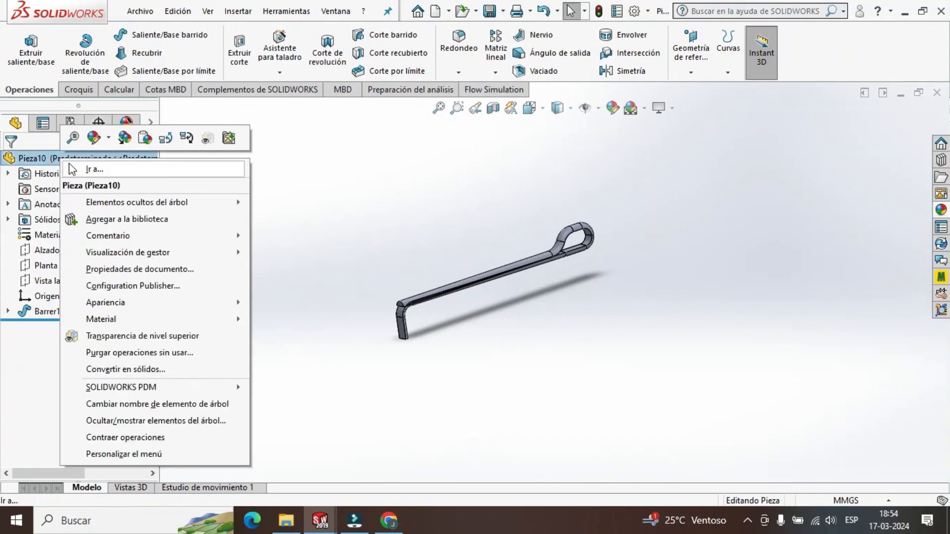
click(109, 144)
click(151, 167)
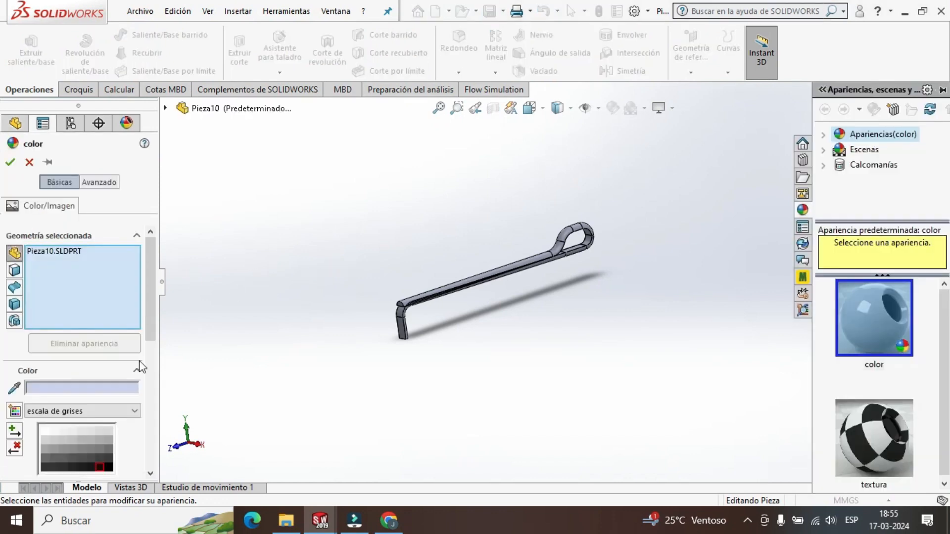
click(45, 432)
click(28, 163)
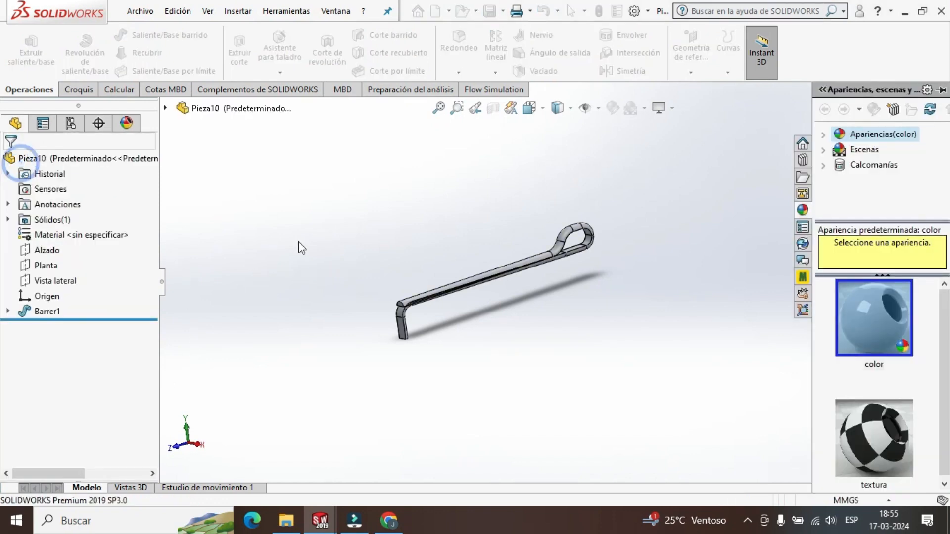
Save the part as RETEN 1 in the SW2 folder.
scroll(518, 301, down, 3)
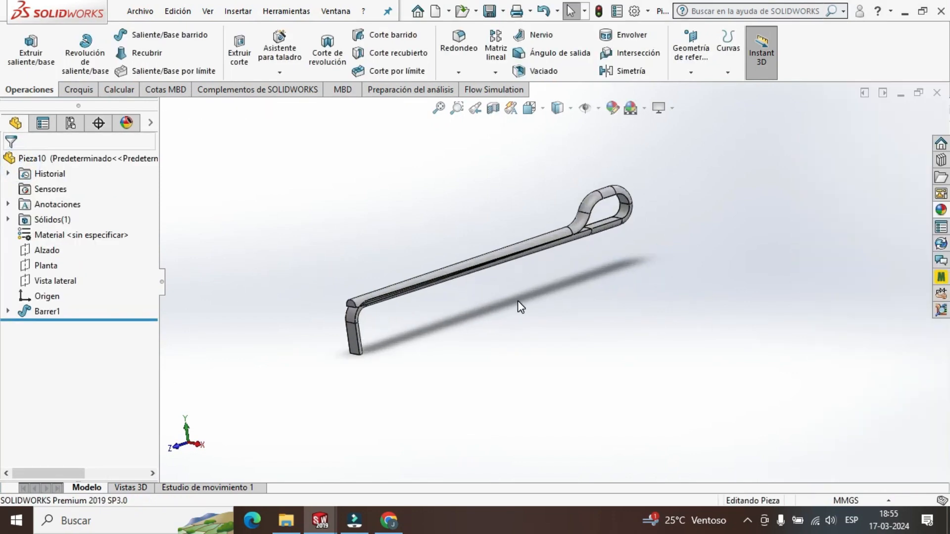
click(140, 11)
click(208, 179)
text(RETEN 1)
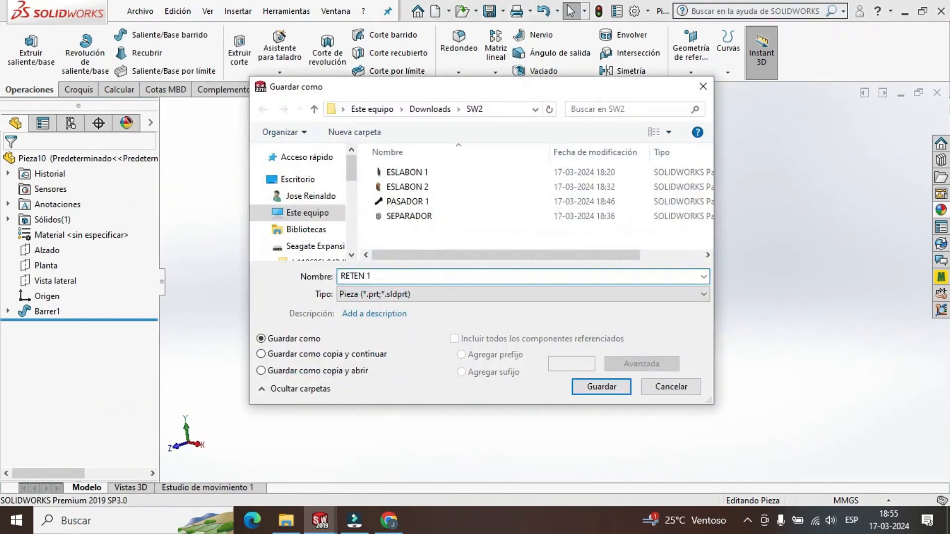
click(601, 386)
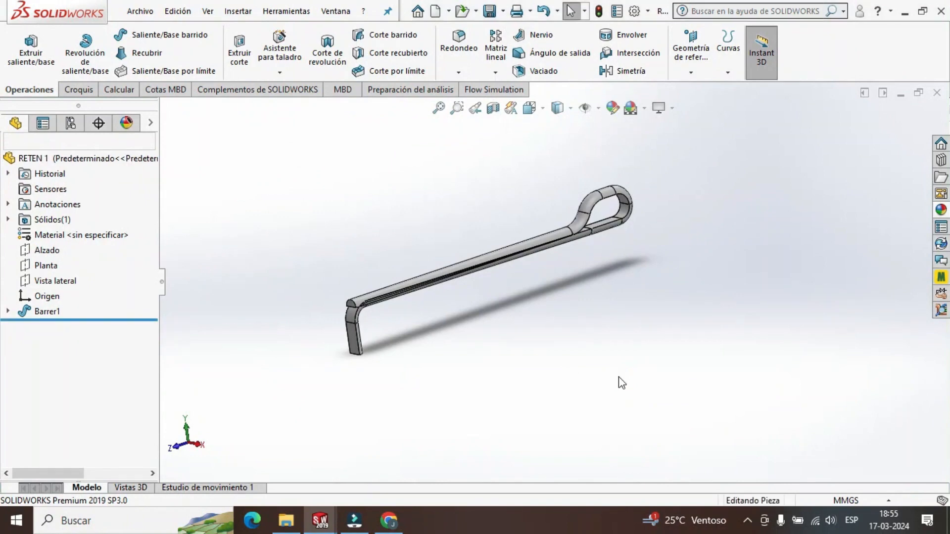